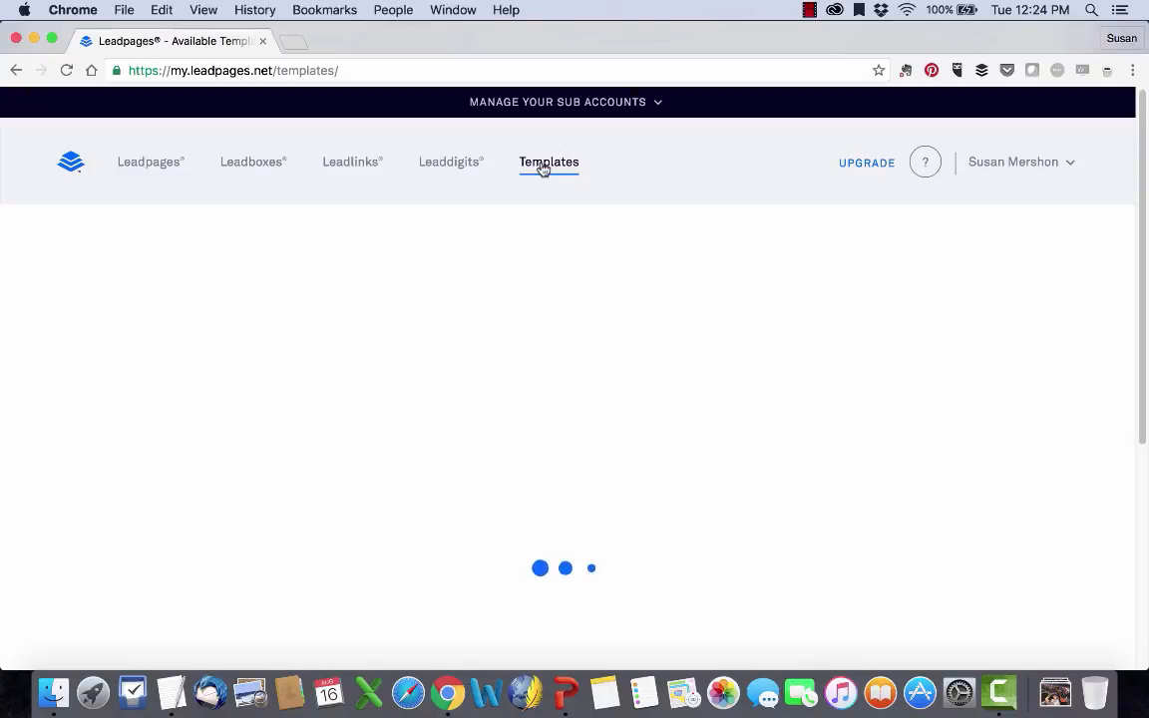
Show the Drag & Drop templates in the template library and sort them by Highest Converting.
left_click(469, 77)
key("Return")
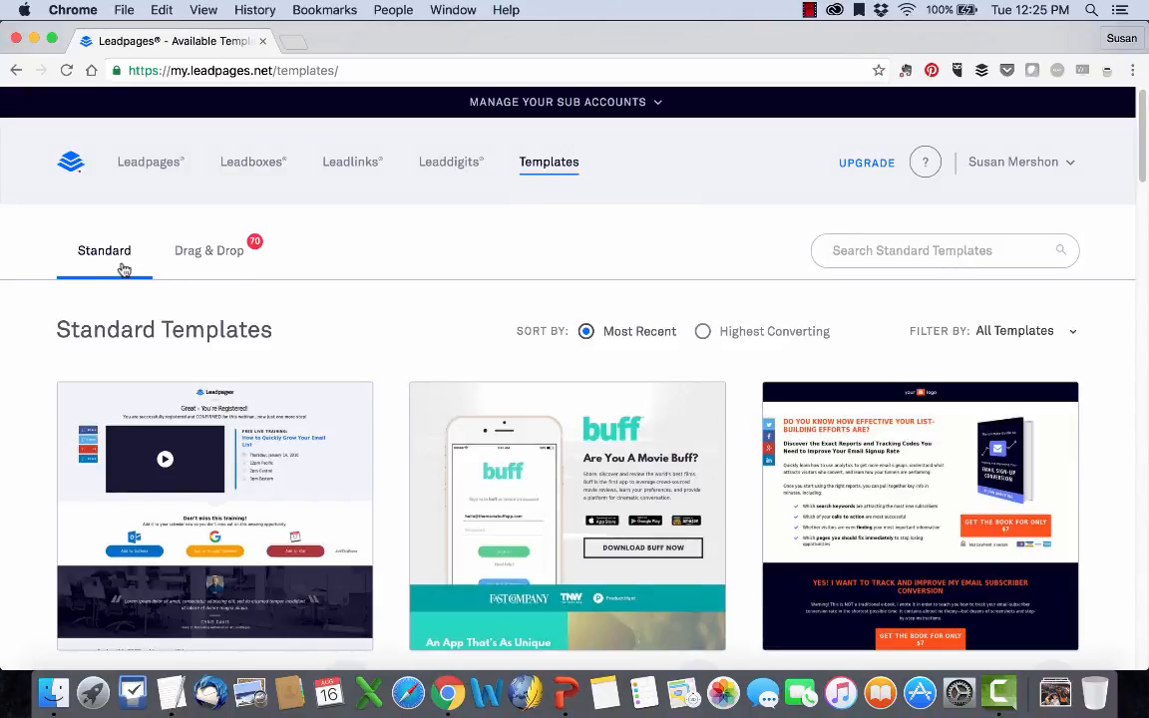
left_click(213, 254)
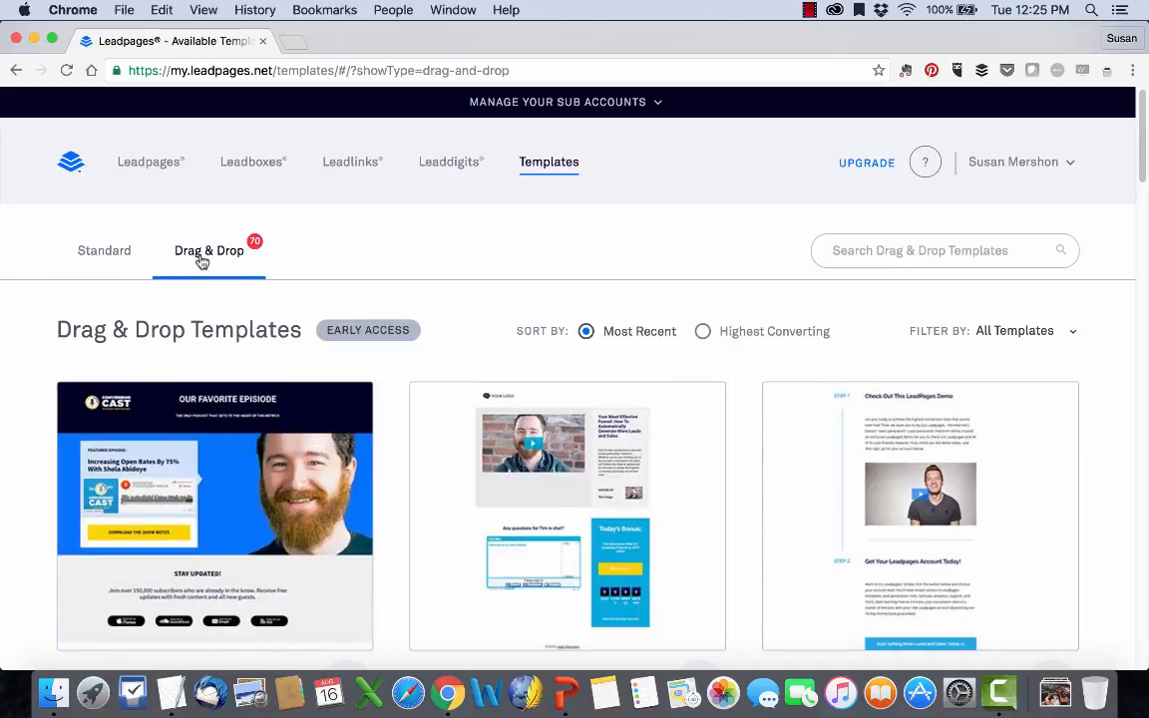
scroll(317, 264, "down", 20)
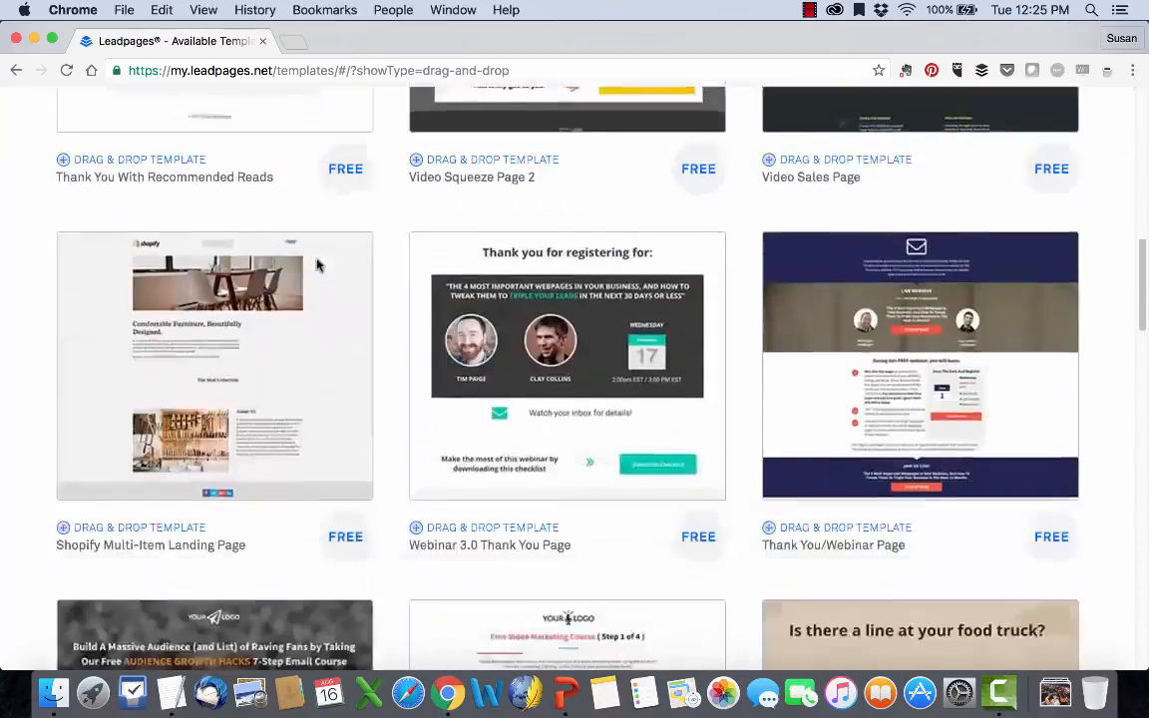
scroll(317, 265, "up", 20)
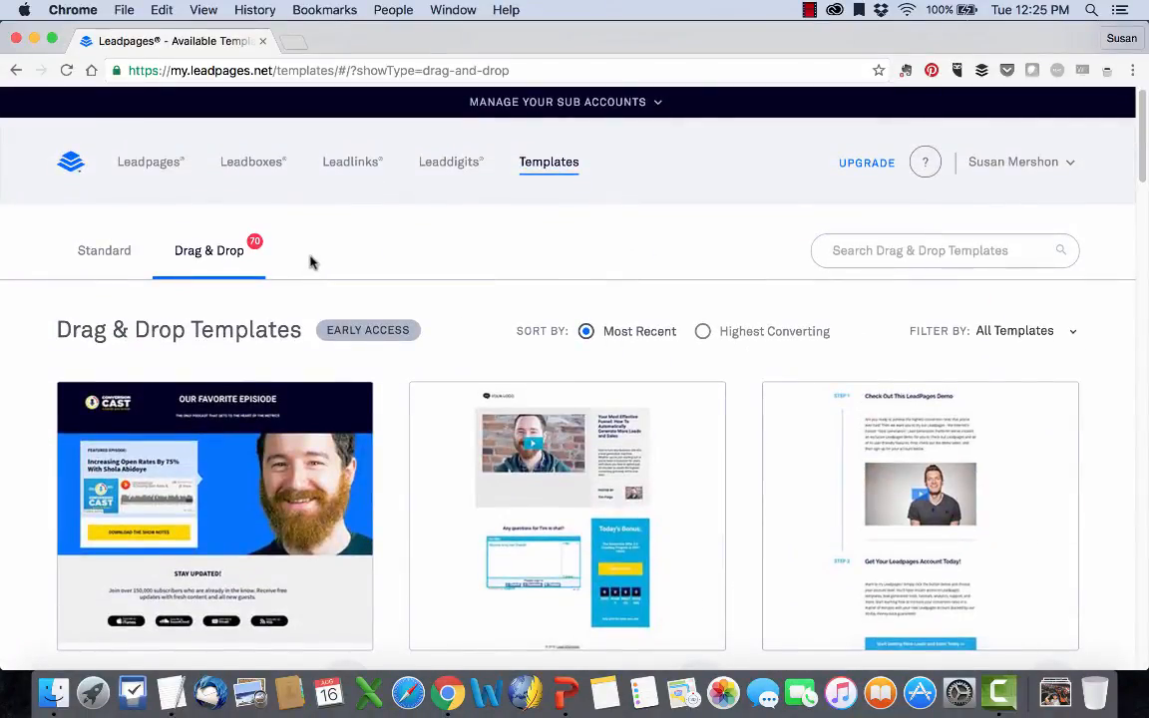
left_click(741, 335)
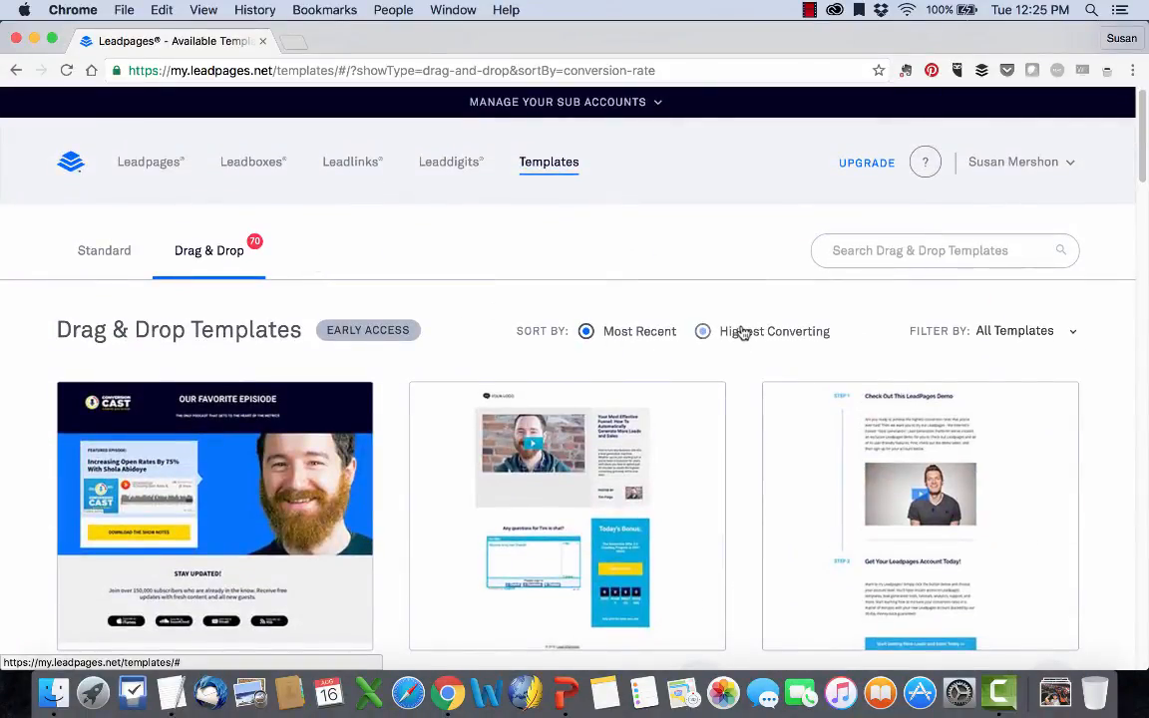
Filter the Drag & Drop templates to the Opt-In category, sorted by Highest Converting.
left_click(1066, 340)
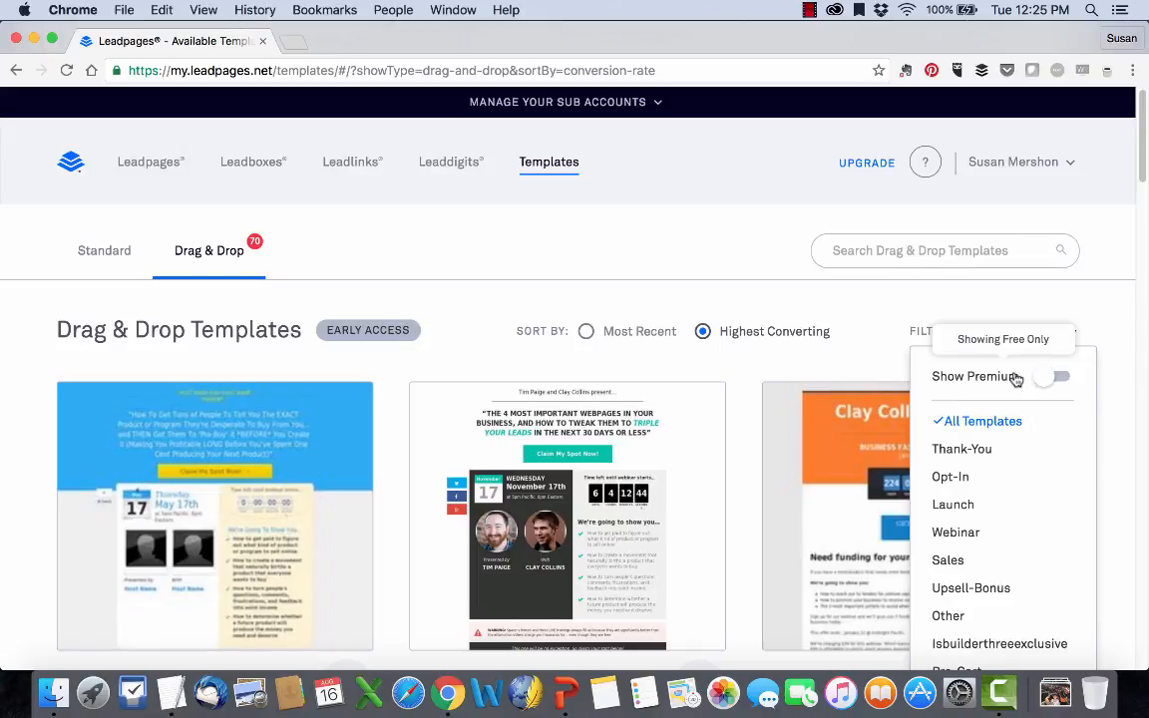
left_click(965, 249)
left_click(943, 248)
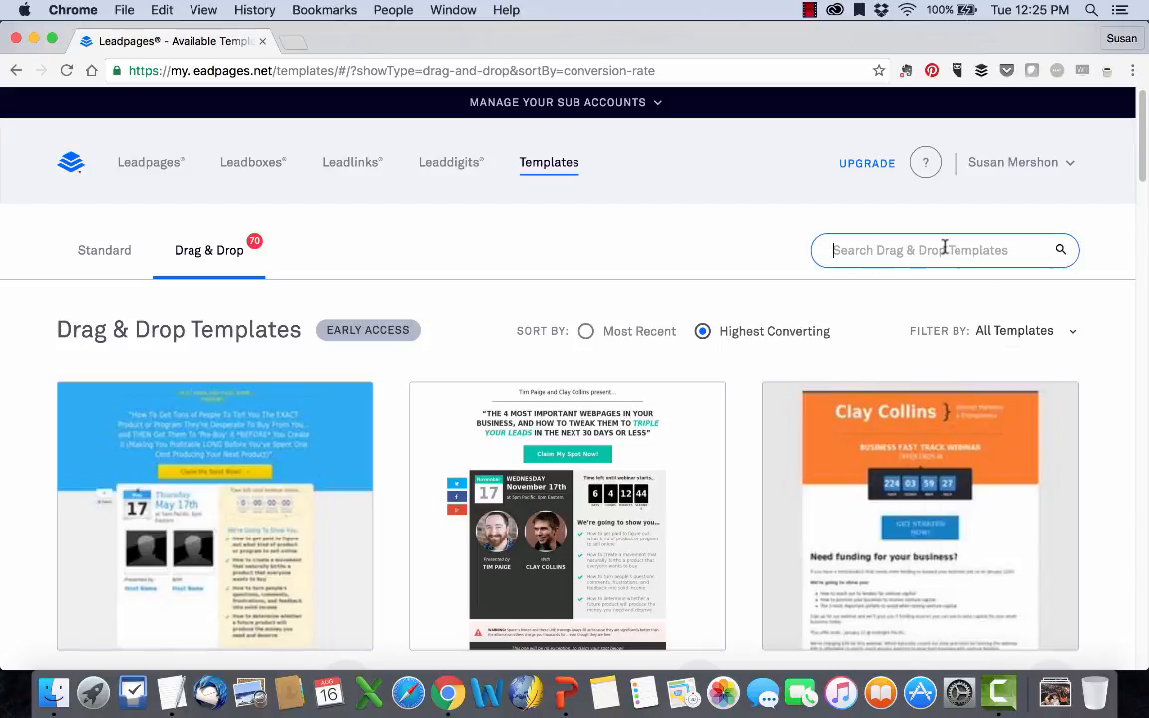
left_click(1043, 335)
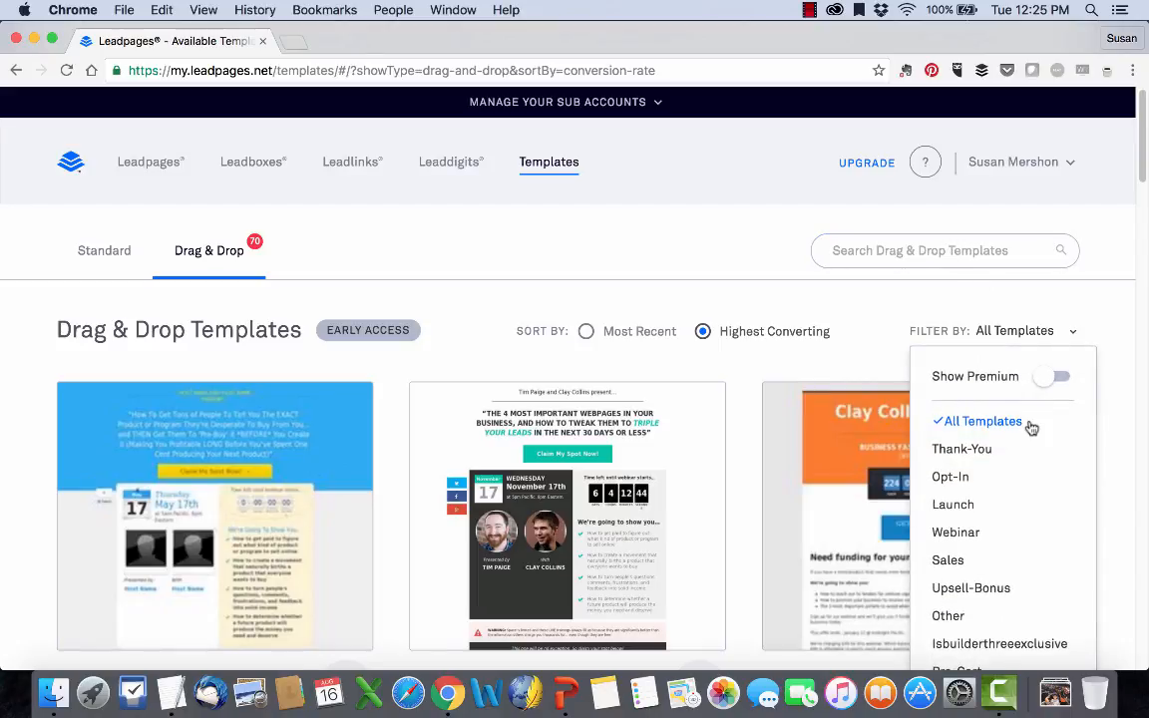
scroll(1032, 427, "down", 1)
scroll(1031, 428, "down", 3)
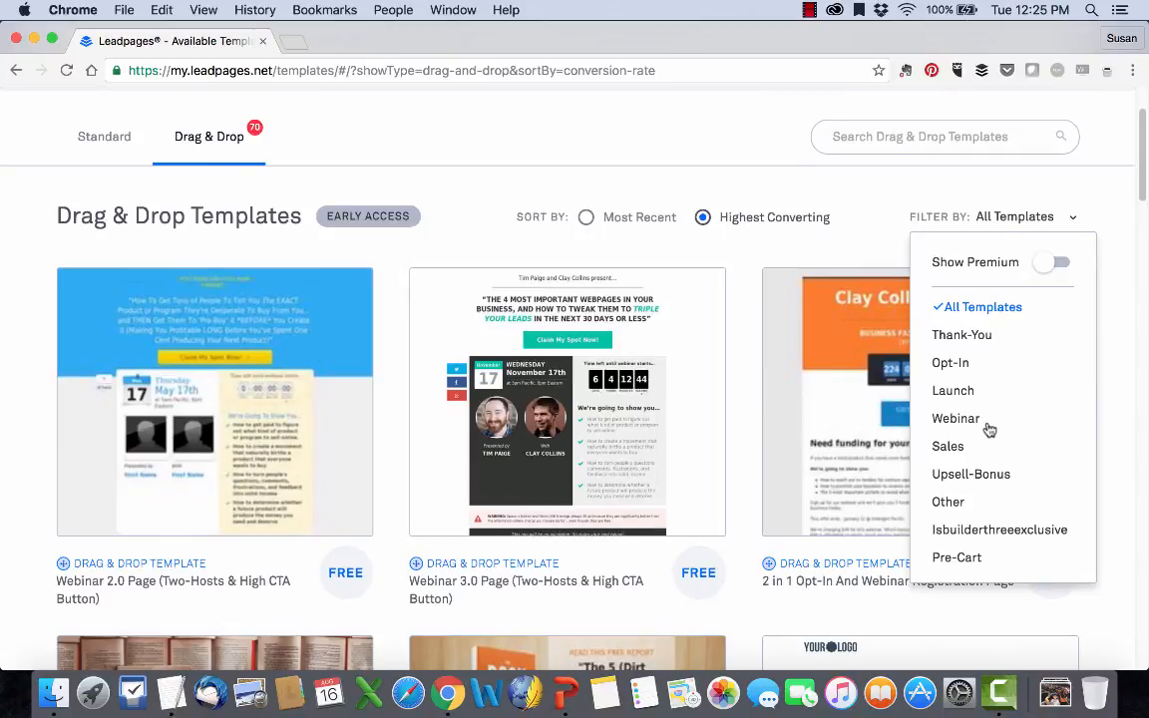
left_click(955, 362)
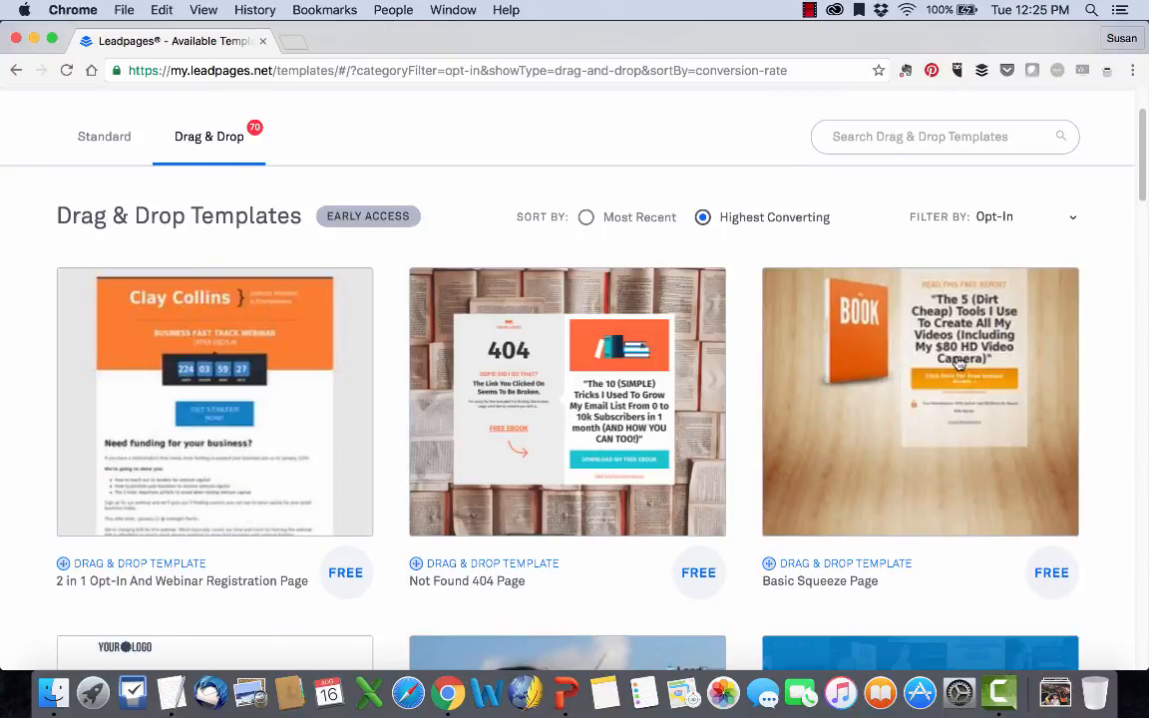
left_click(621, 219)
left_click(769, 226)
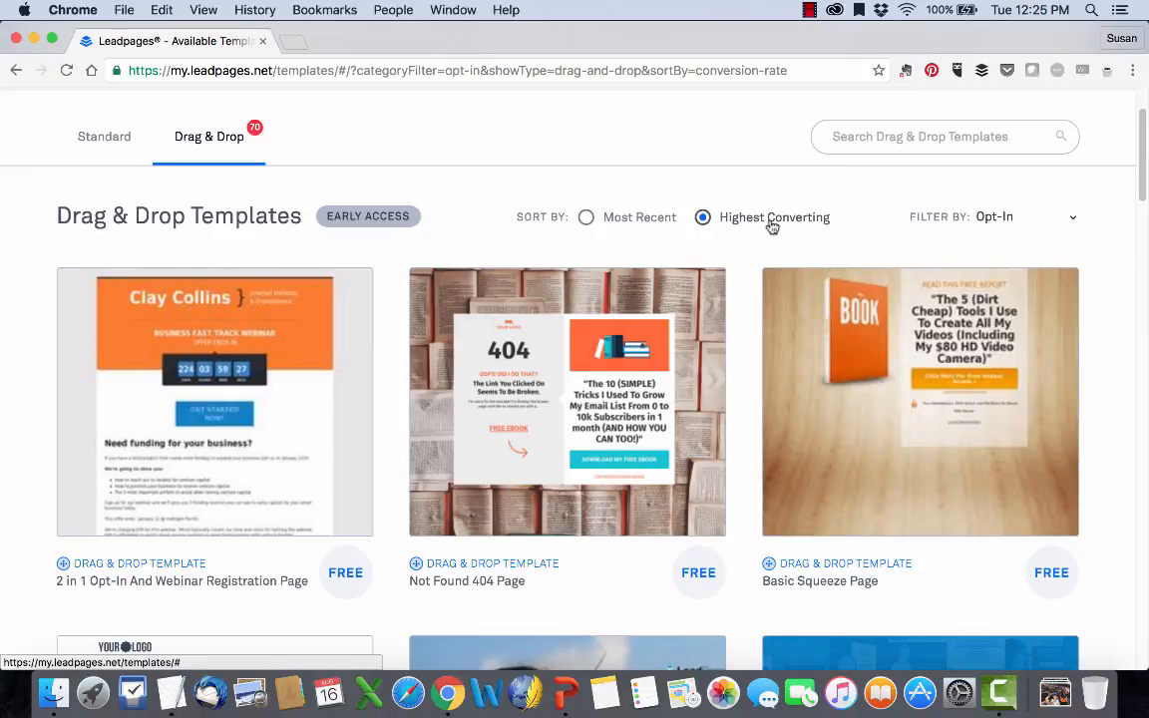
Examine the designs of the available Opt-In templates in the filtered list.
scroll(703, 282, "down", 10)
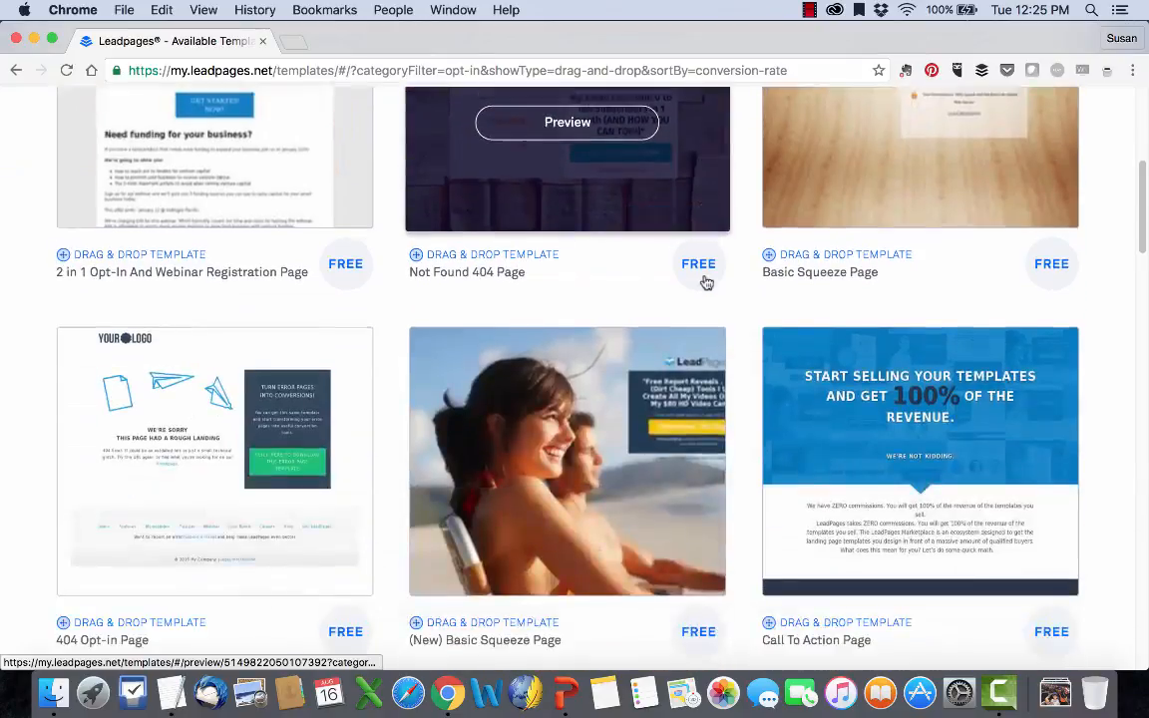
scroll(703, 283, "down", 5)
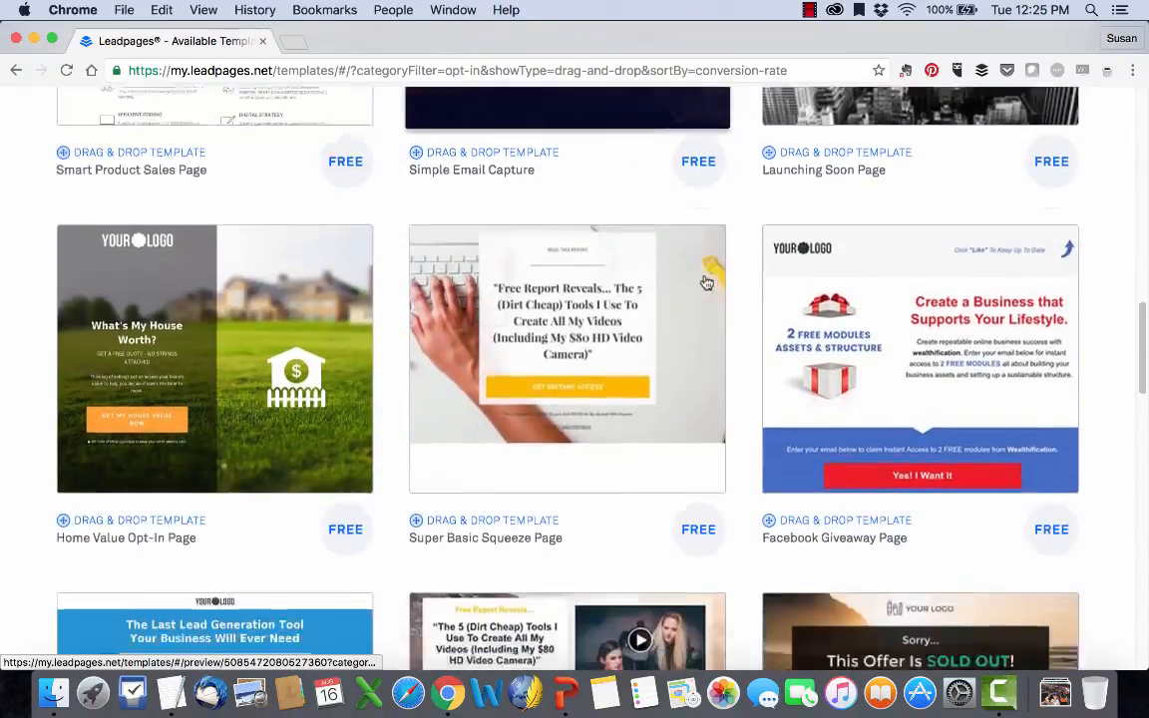
scroll(703, 282, "down", 8)
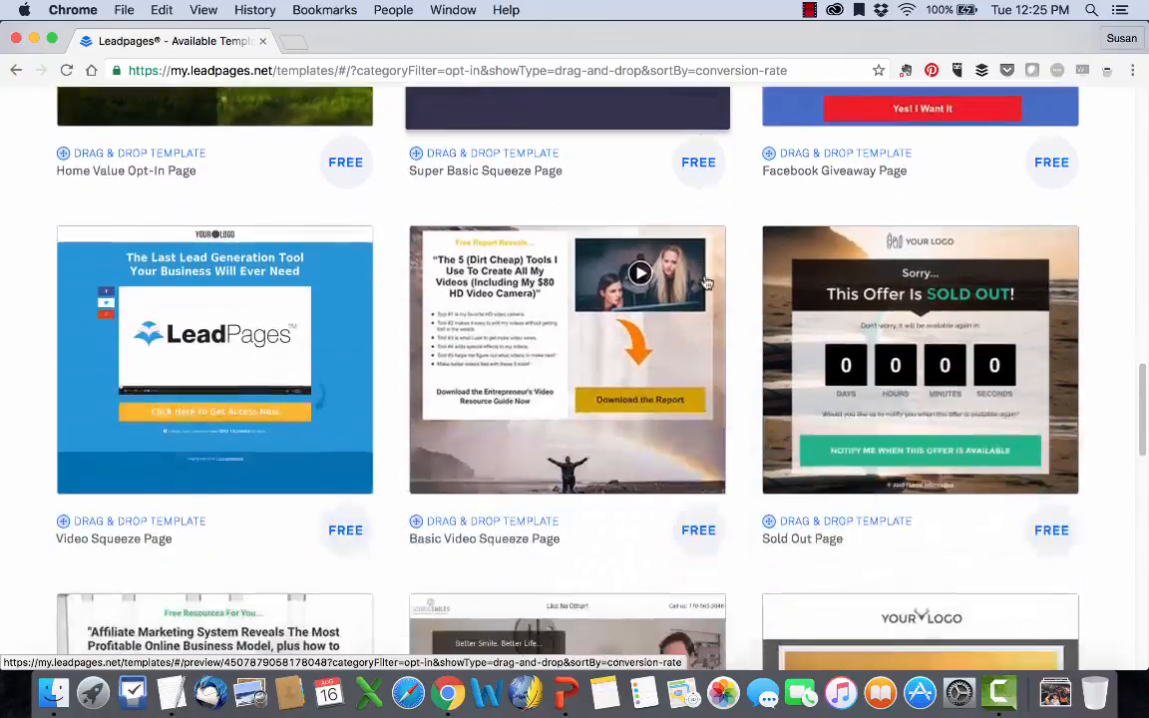
scroll(705, 283, "down", 6)
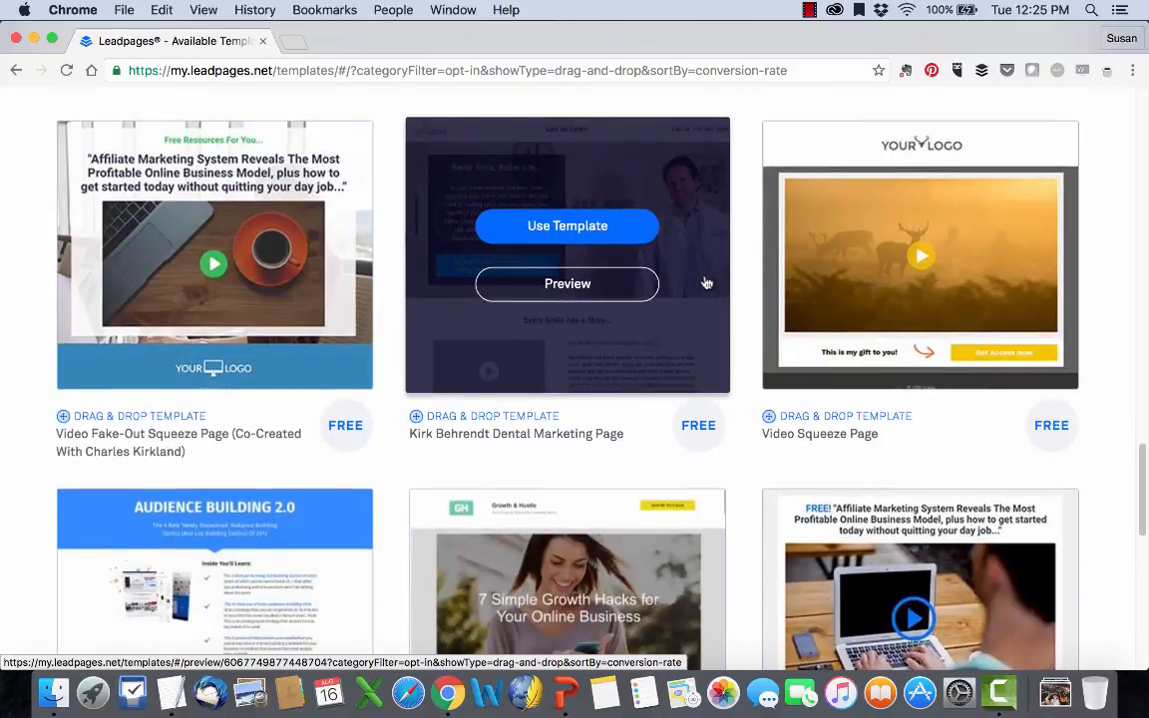
scroll(705, 283, "down", 4)
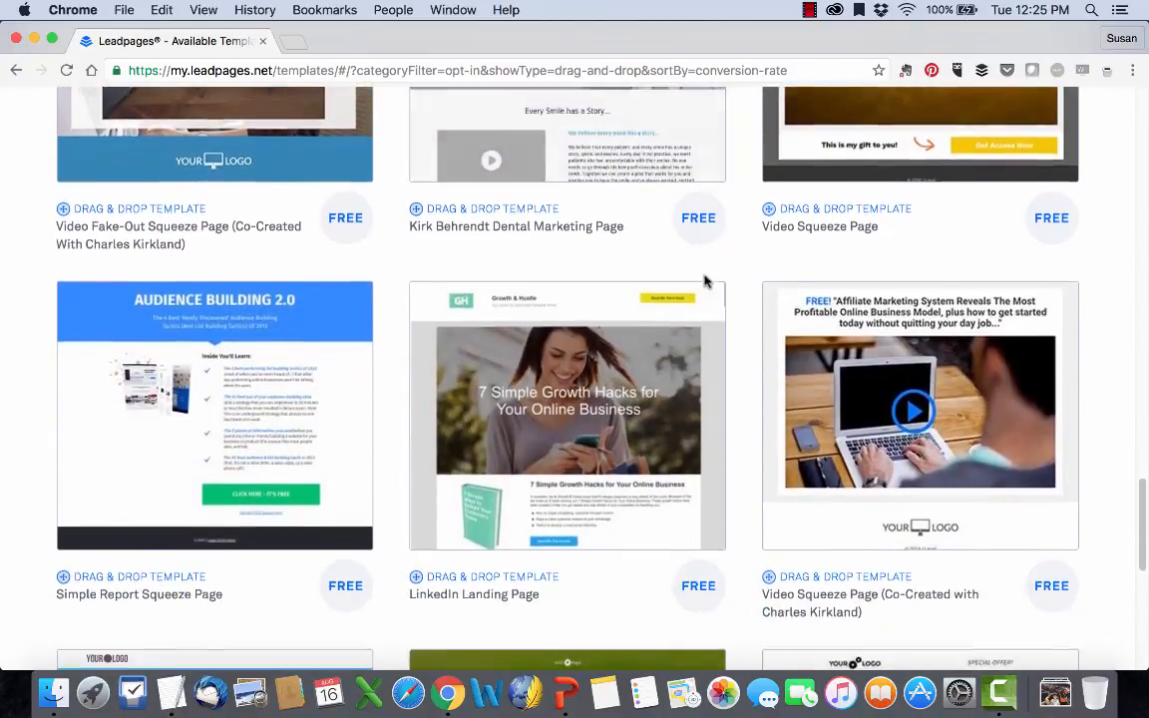
scroll(703, 282, "down", 3)
scroll(705, 284, "down", 8)
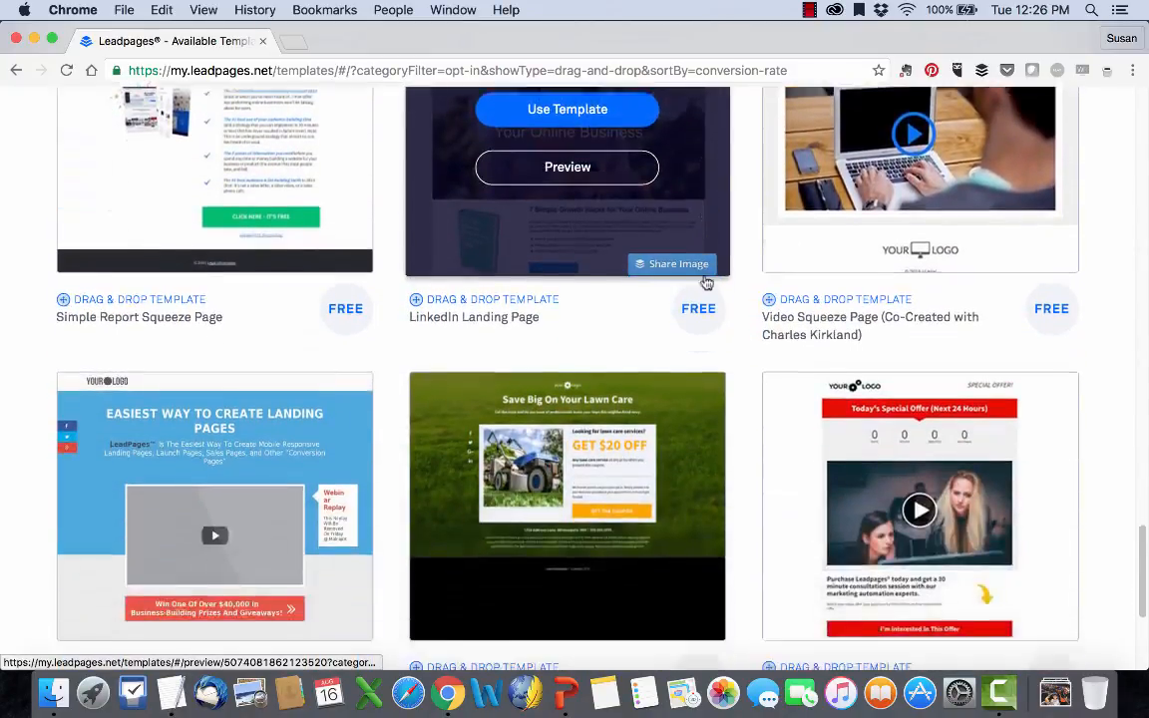
scroll(705, 284, "up", 4)
scroll(705, 283, "up", 2)
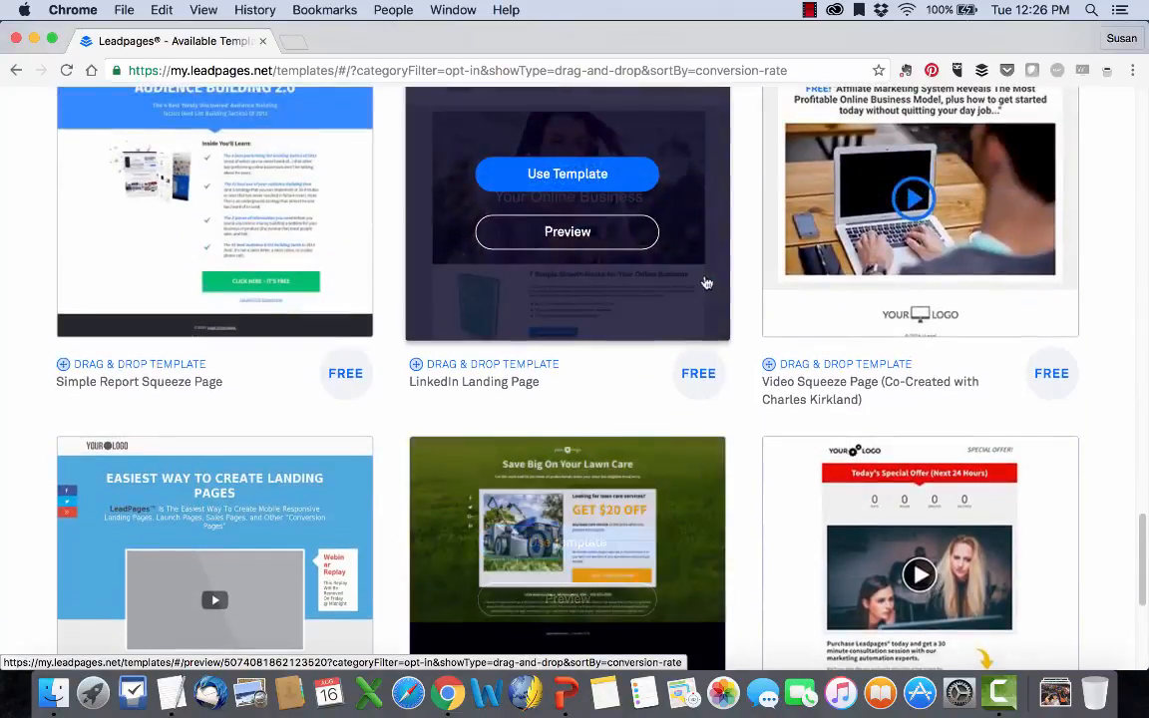
Preview the whole LinkedIn Landing Page template and return to the template list.
left_click(598, 232)
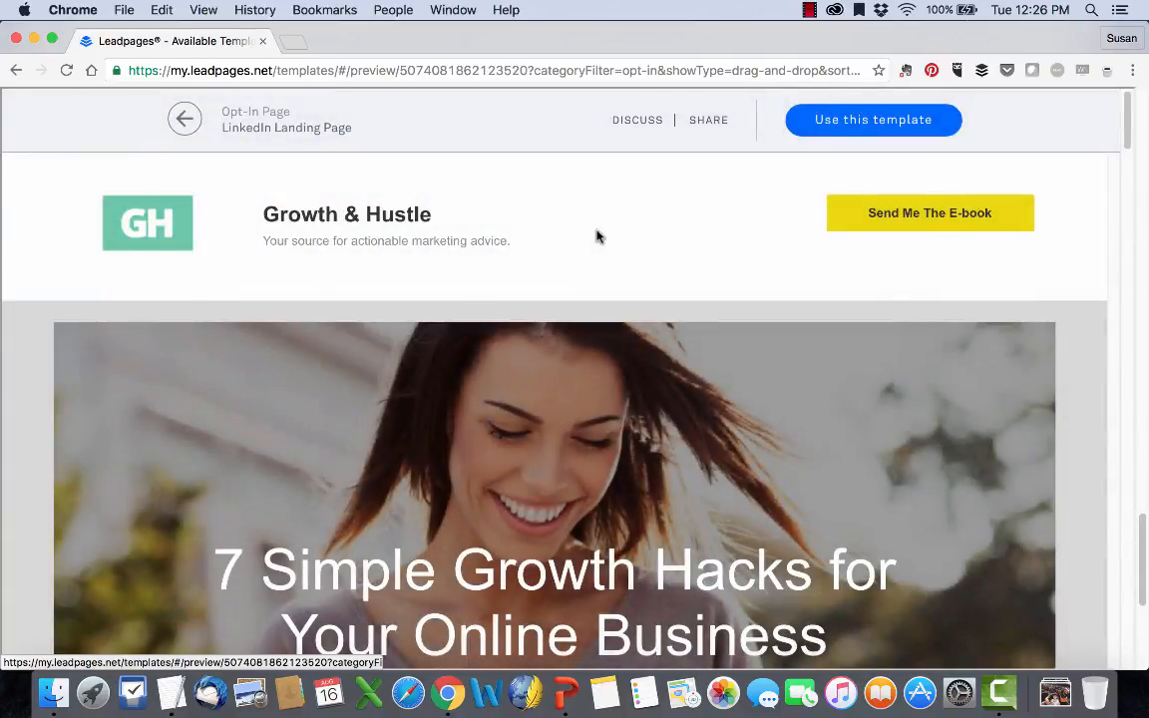
scroll(597, 236, "down", 20)
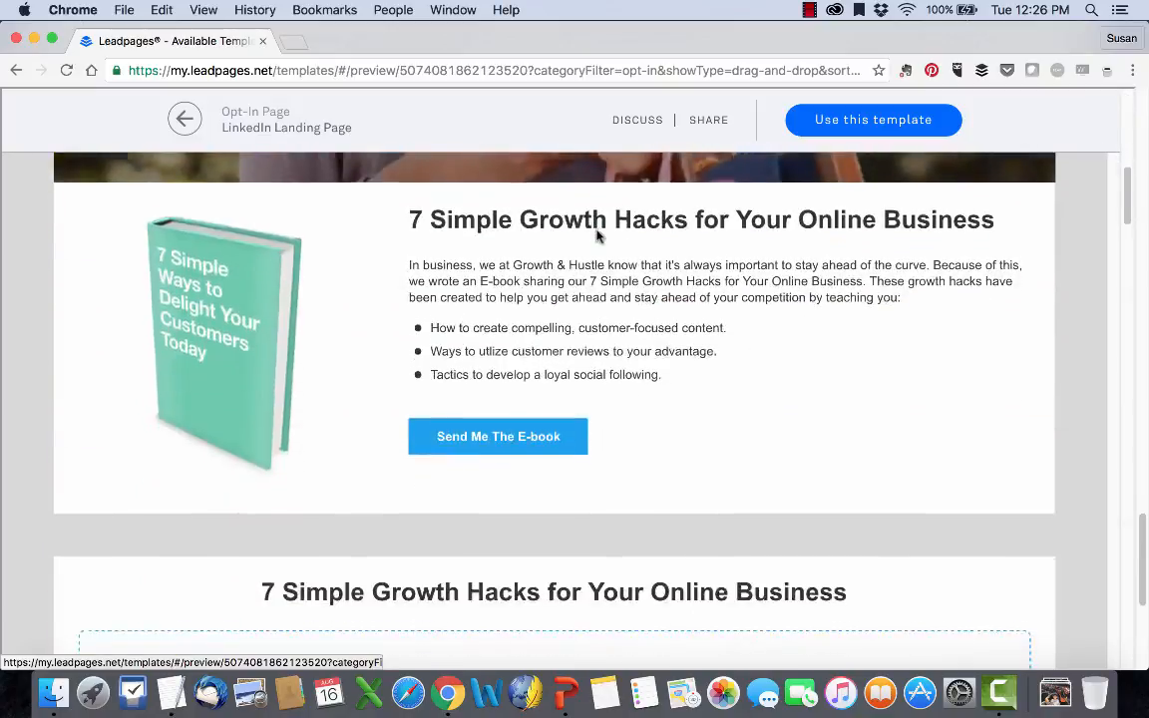
scroll(596, 235, "down", 10)
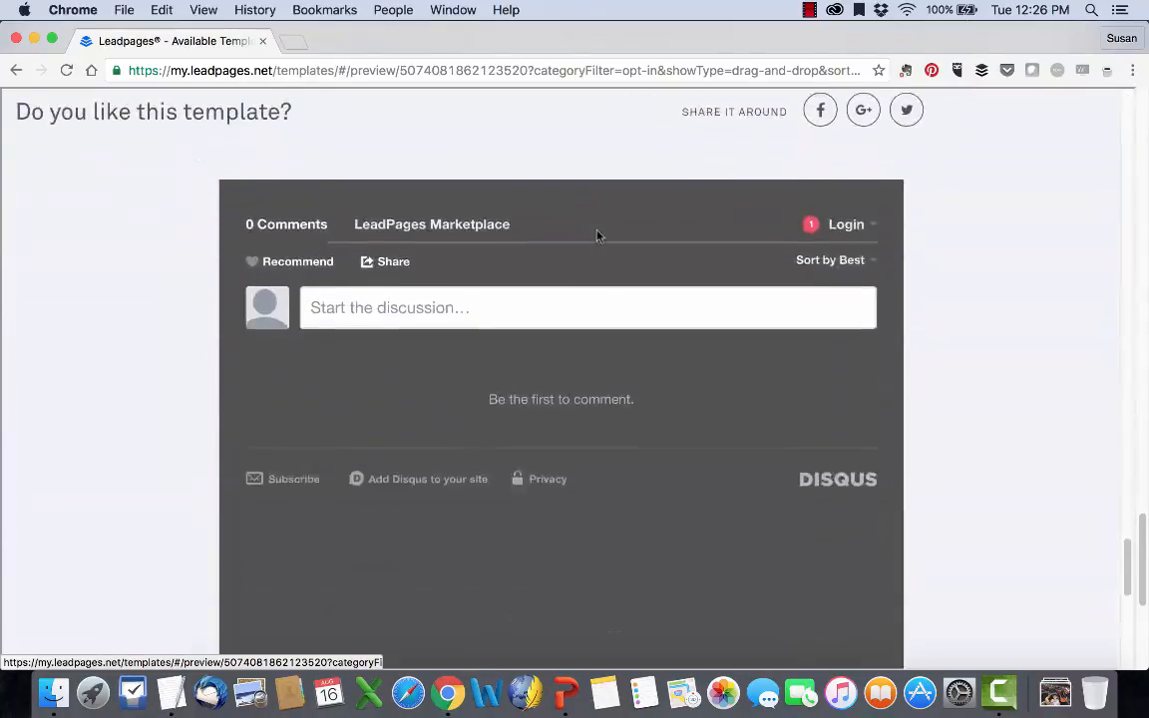
scroll(597, 235, "up", 15)
scroll(597, 236, "up", 20)
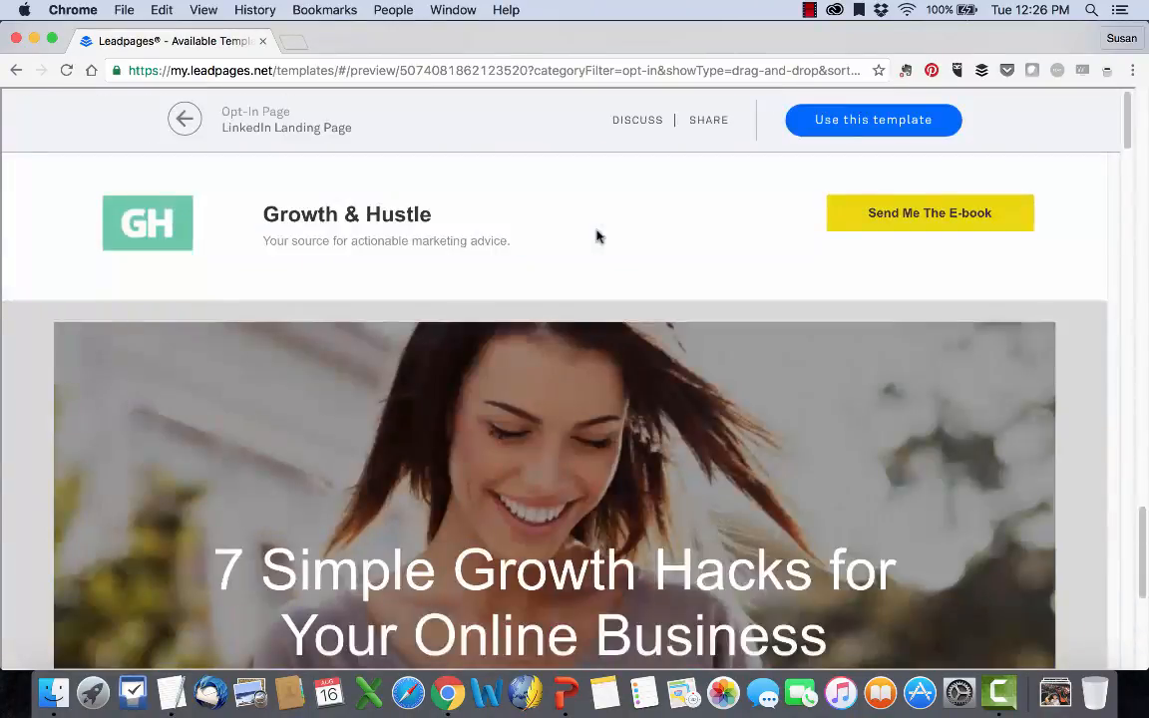
left_click(184, 118)
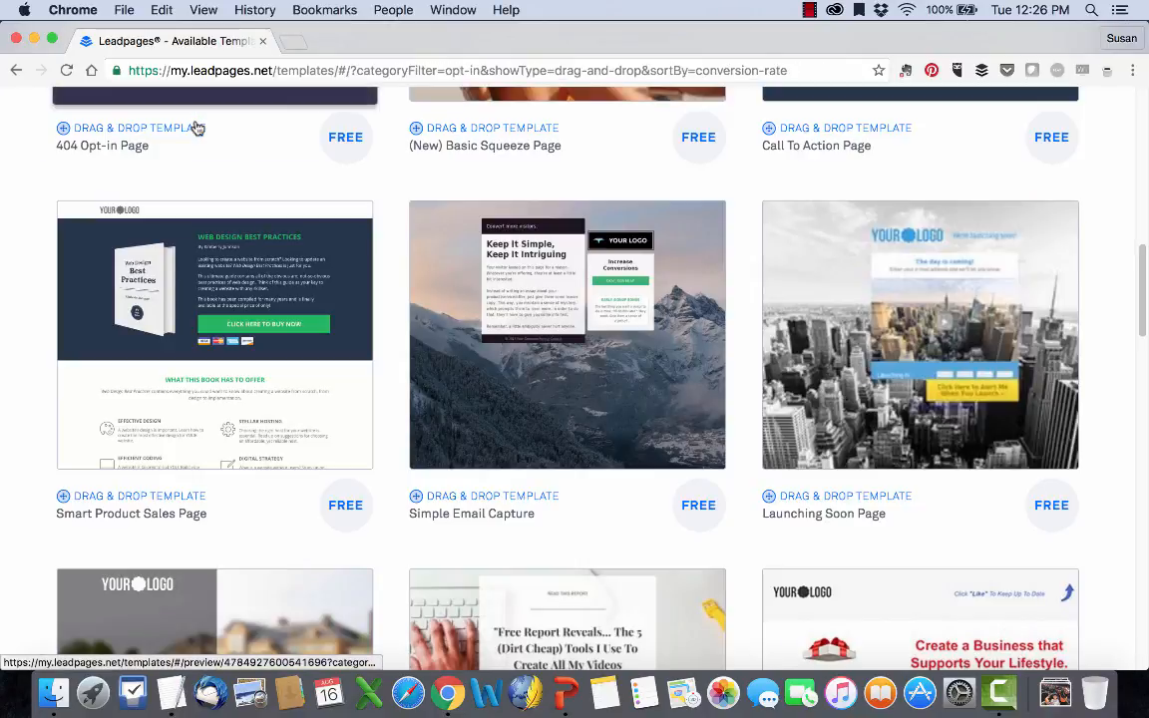
Find the Facebook Giveaway Page template in the list and preview its full layout.
scroll(193, 294, "down", 5)
scroll(193, 289, "down", 5)
scroll(215, 269, "up", 6)
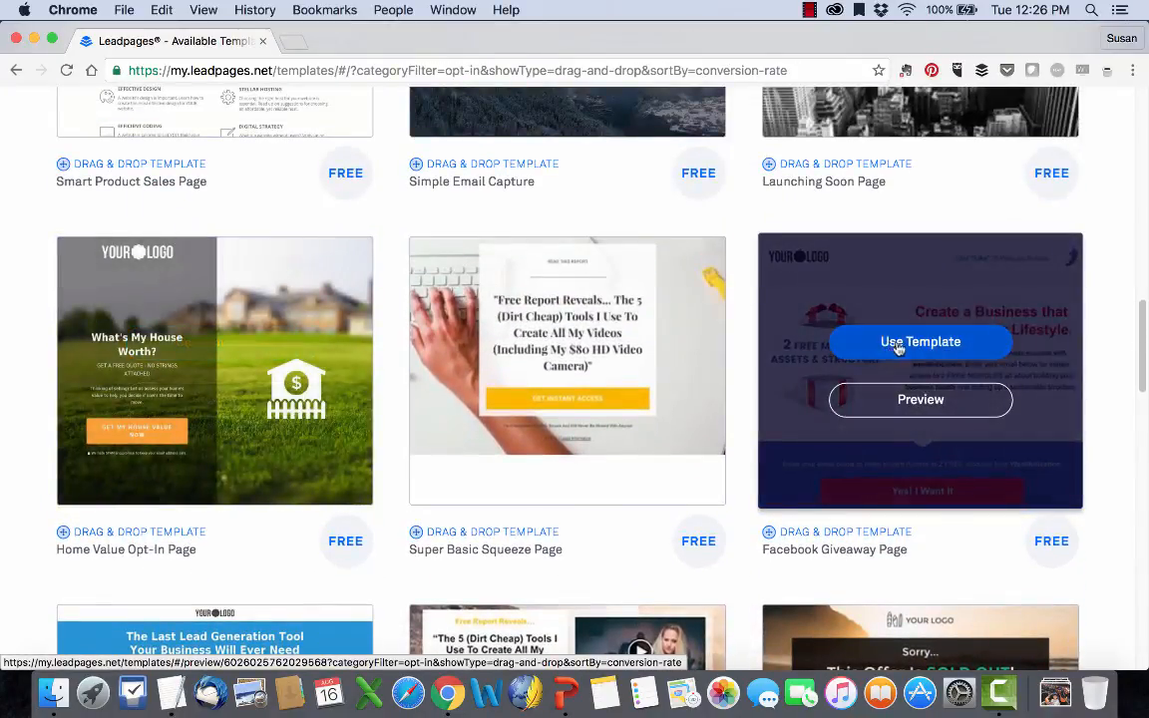
left_click(916, 404)
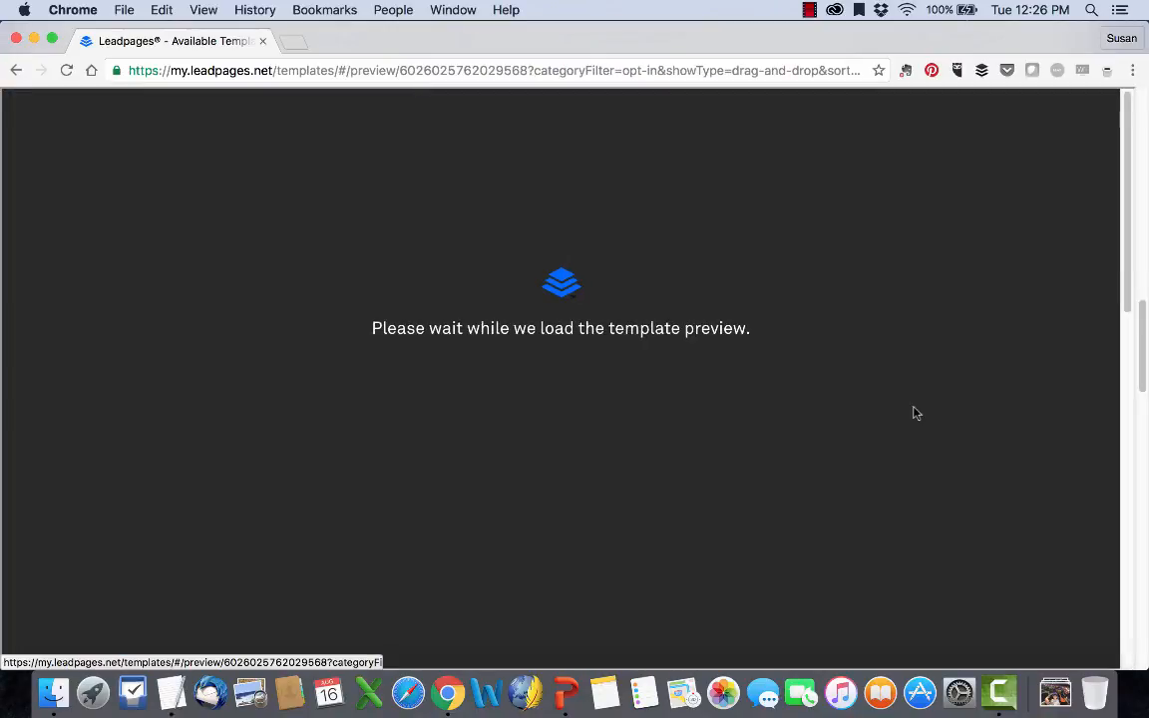
scroll(913, 405, "down", 15)
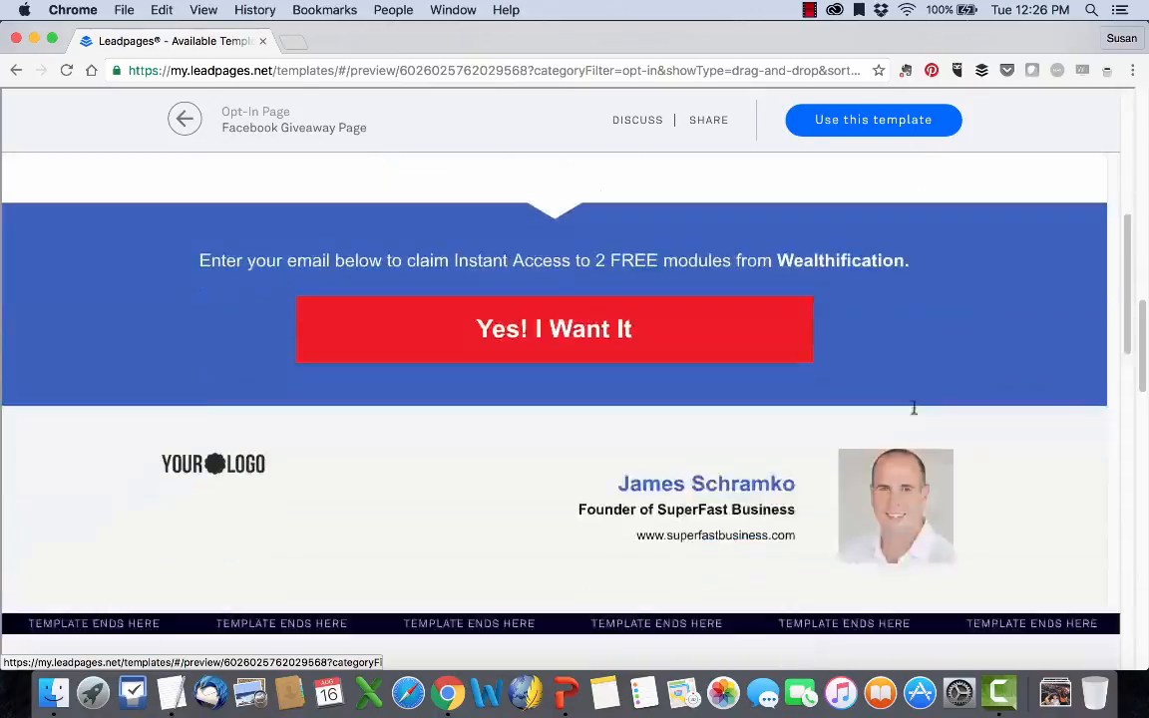
scroll(908, 276, "up", 15)
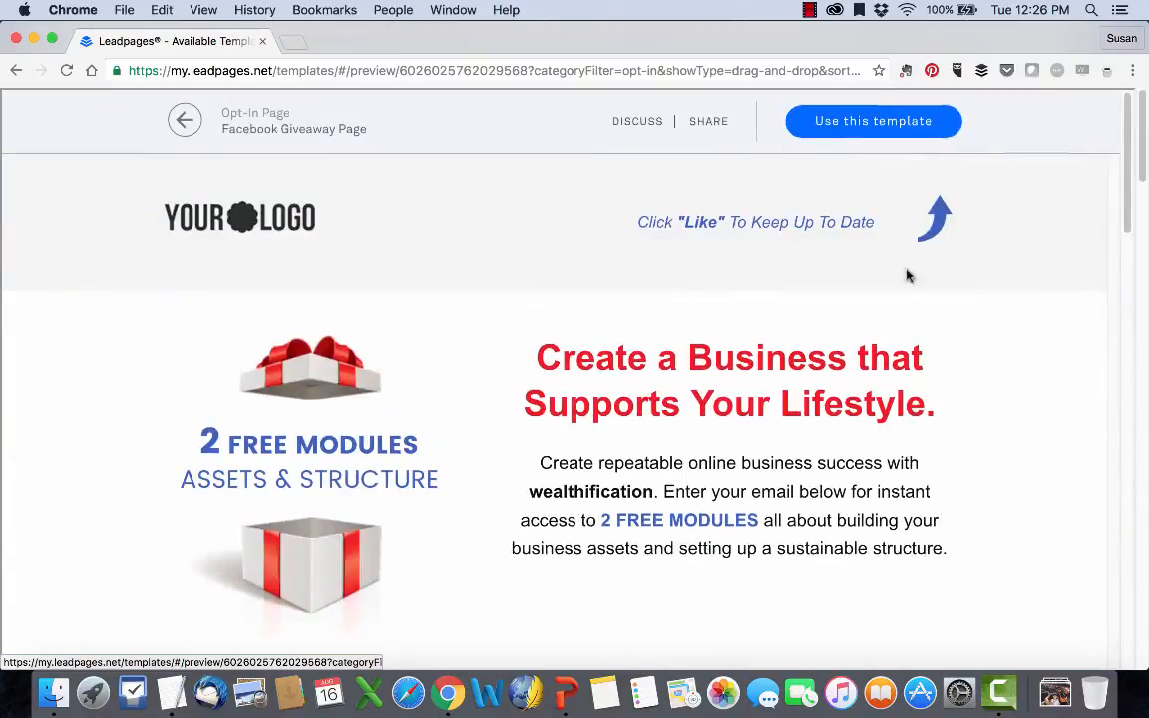
Start building a new page from the Facebook Giveaway Page template, named "Free Training Offer".
left_click(858, 122)
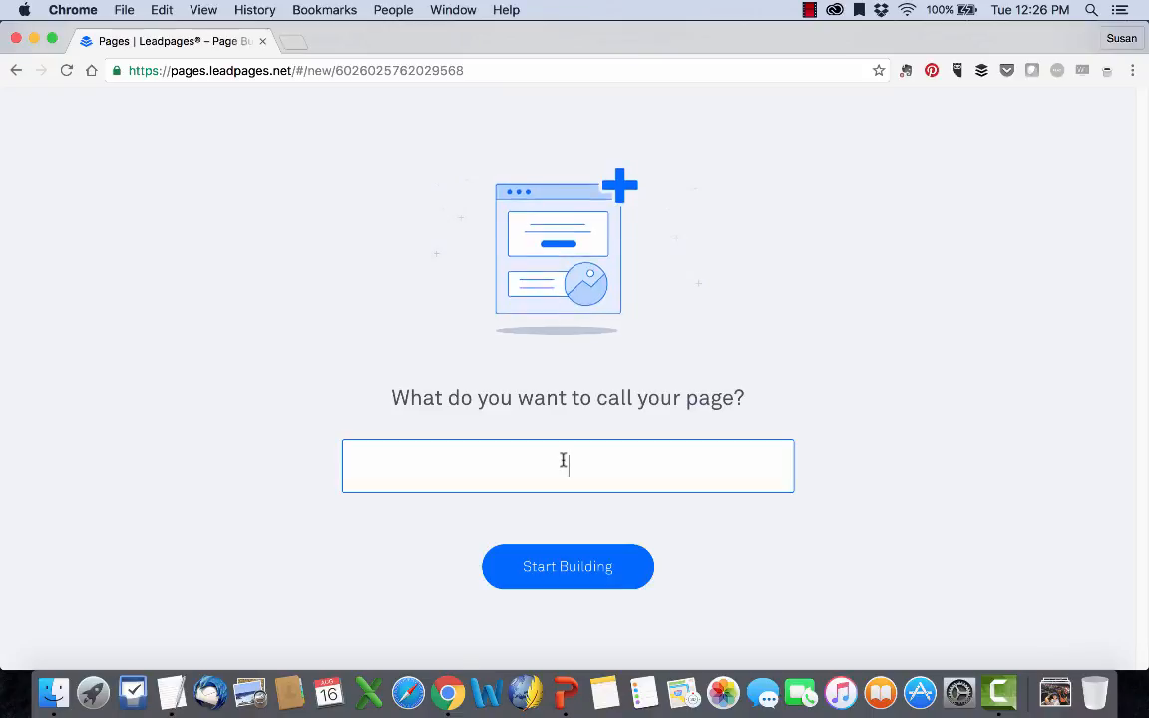
type("ree Training Offer")
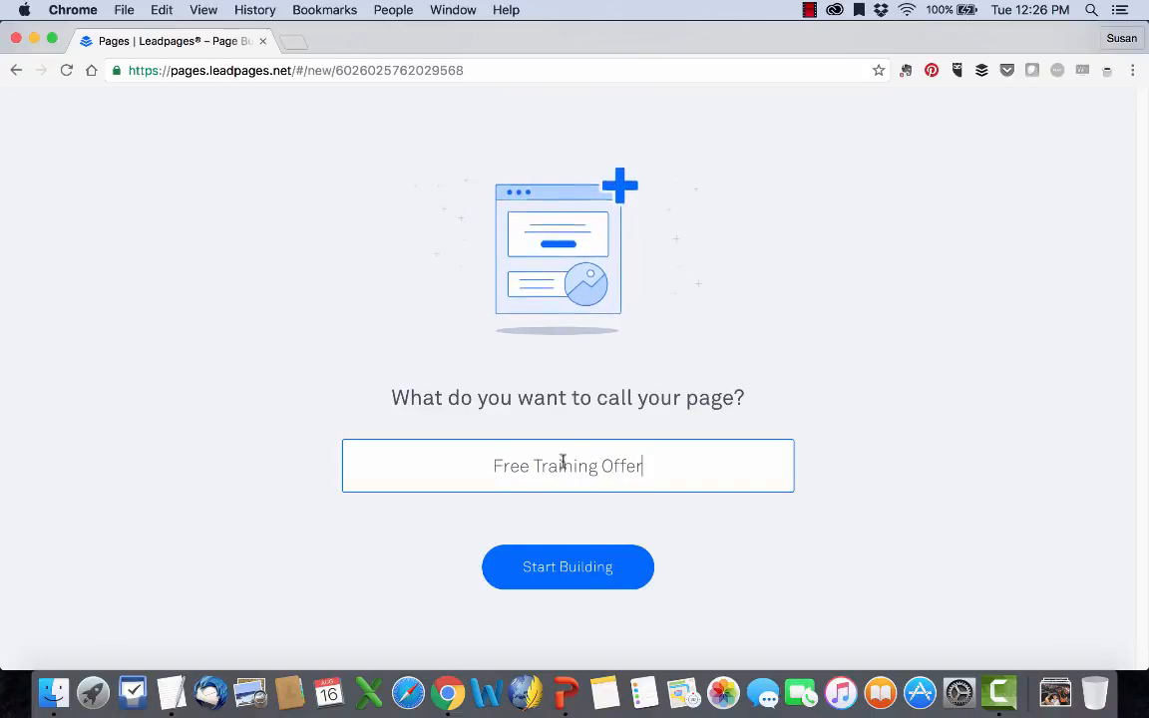
left_click(576, 581)
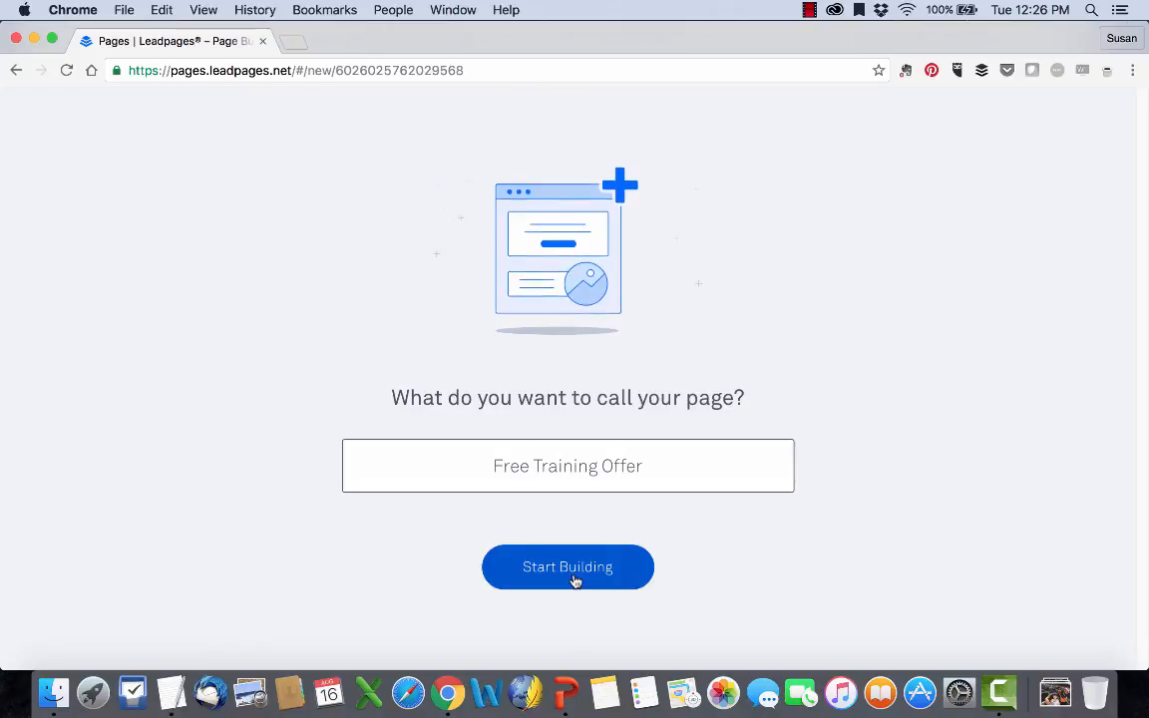
left_click(661, 477)
key("Return")
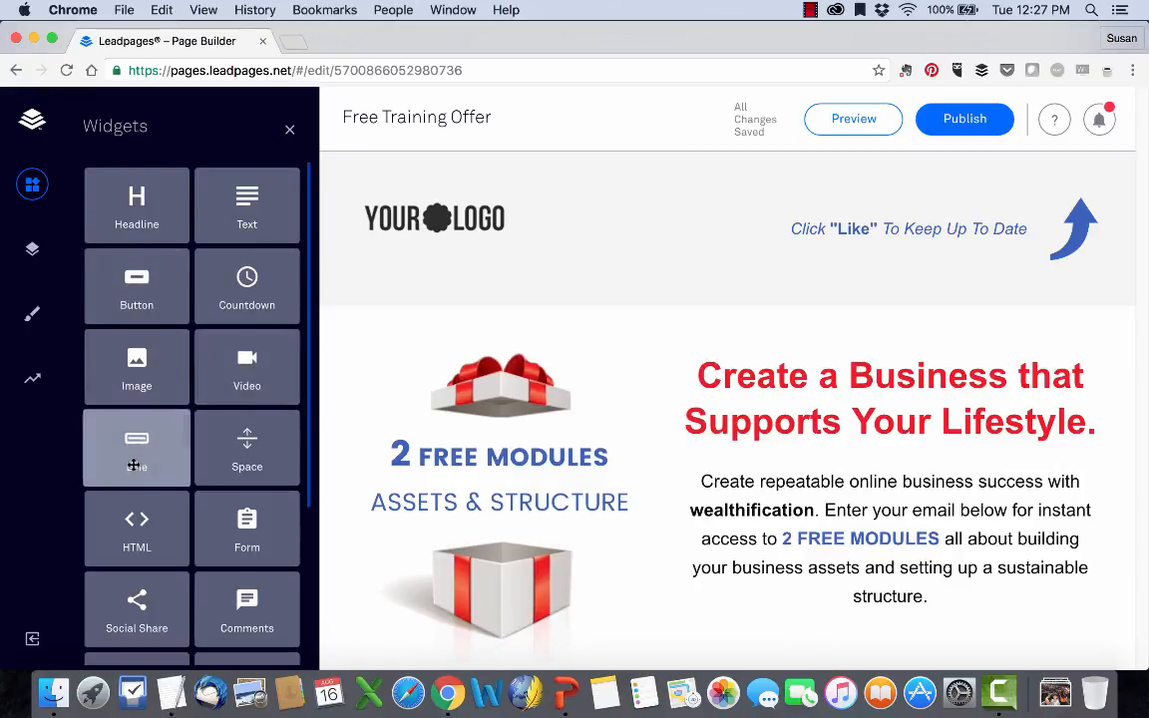
Examine the full set of widgets that the page builder offers for the page.
scroll(224, 454, "down", 5)
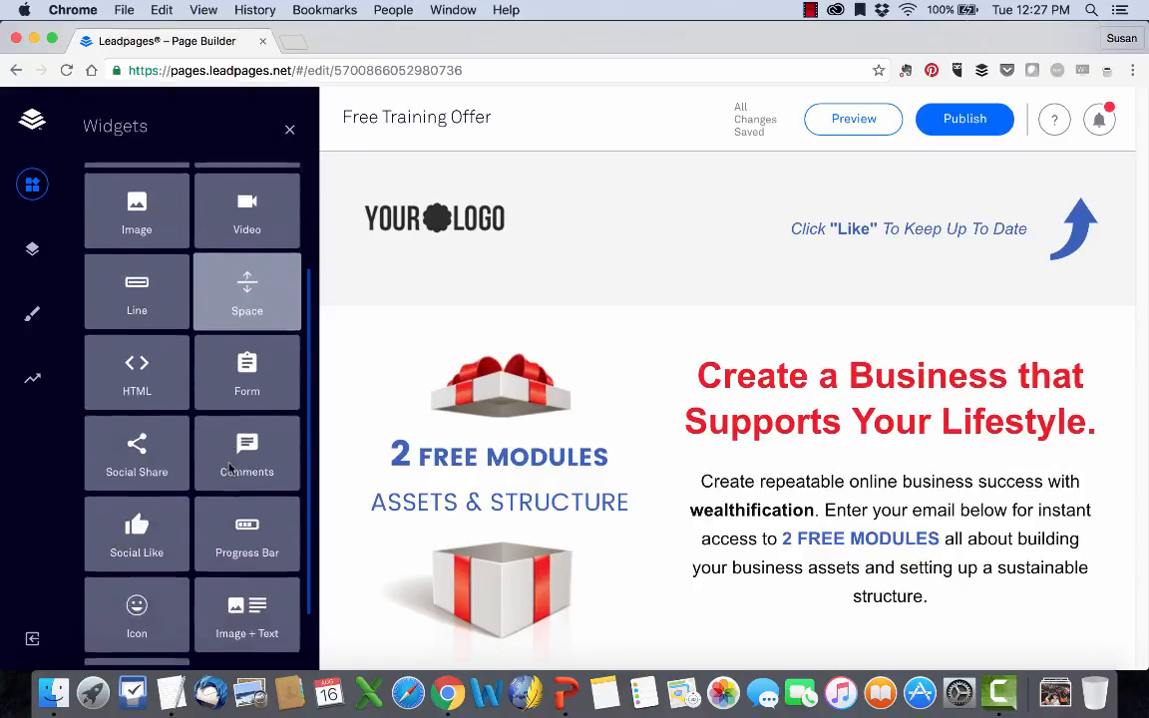
scroll(228, 468, "down", 1)
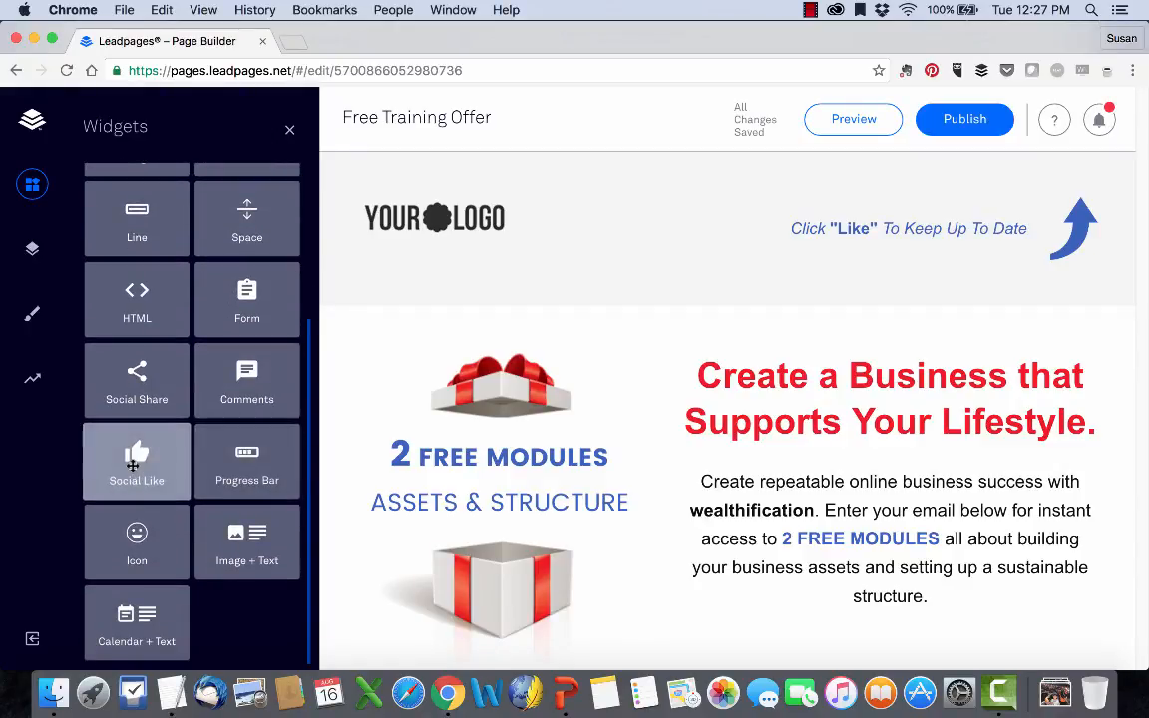
scroll(135, 466, "up", 5)
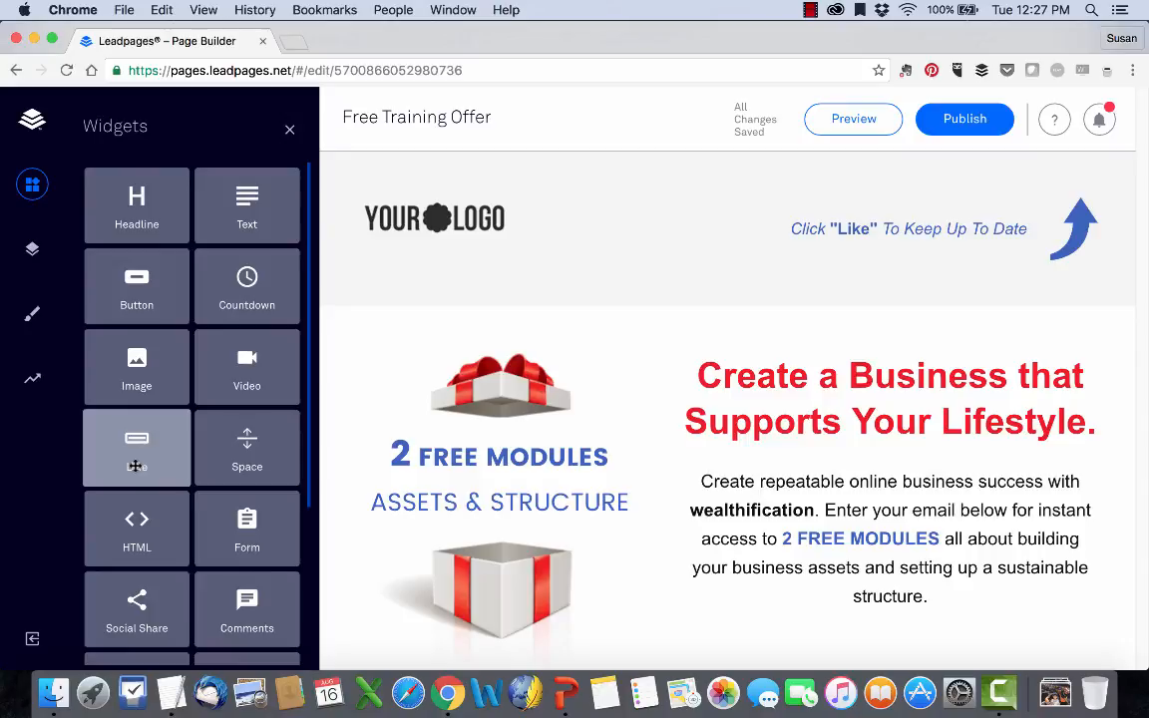
left_click_drag(135, 466, 68, 225)
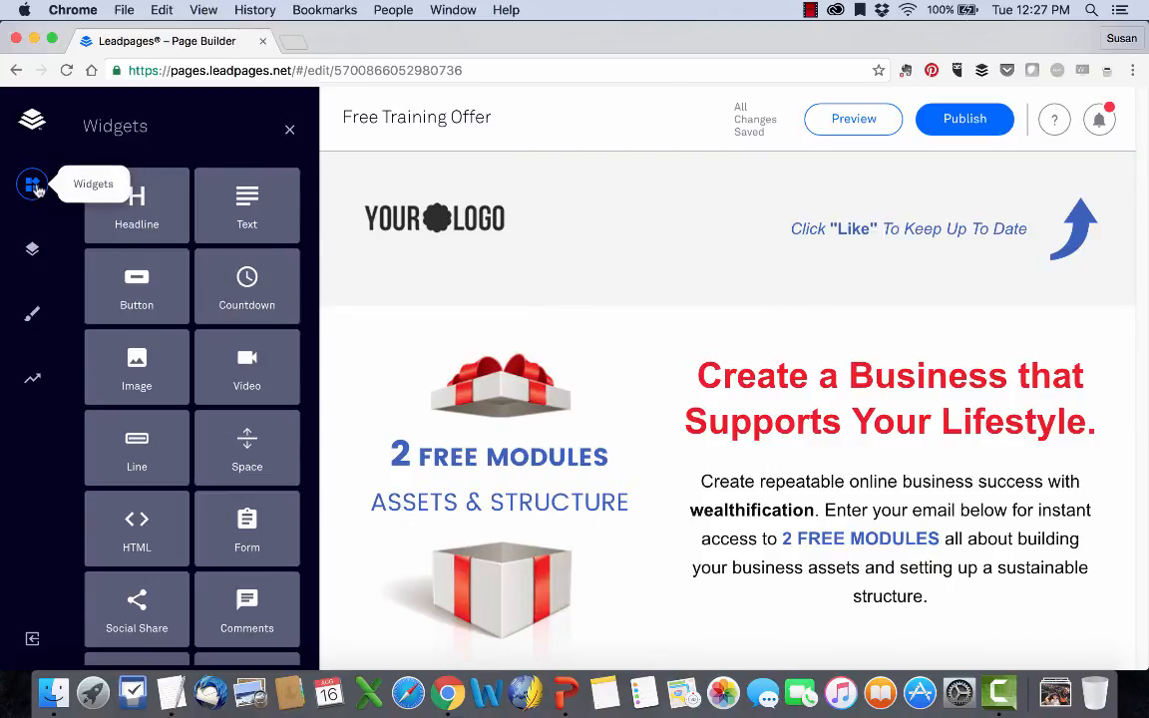
Look through the page's section layout, page style and remaining page settings.
left_click(34, 249)
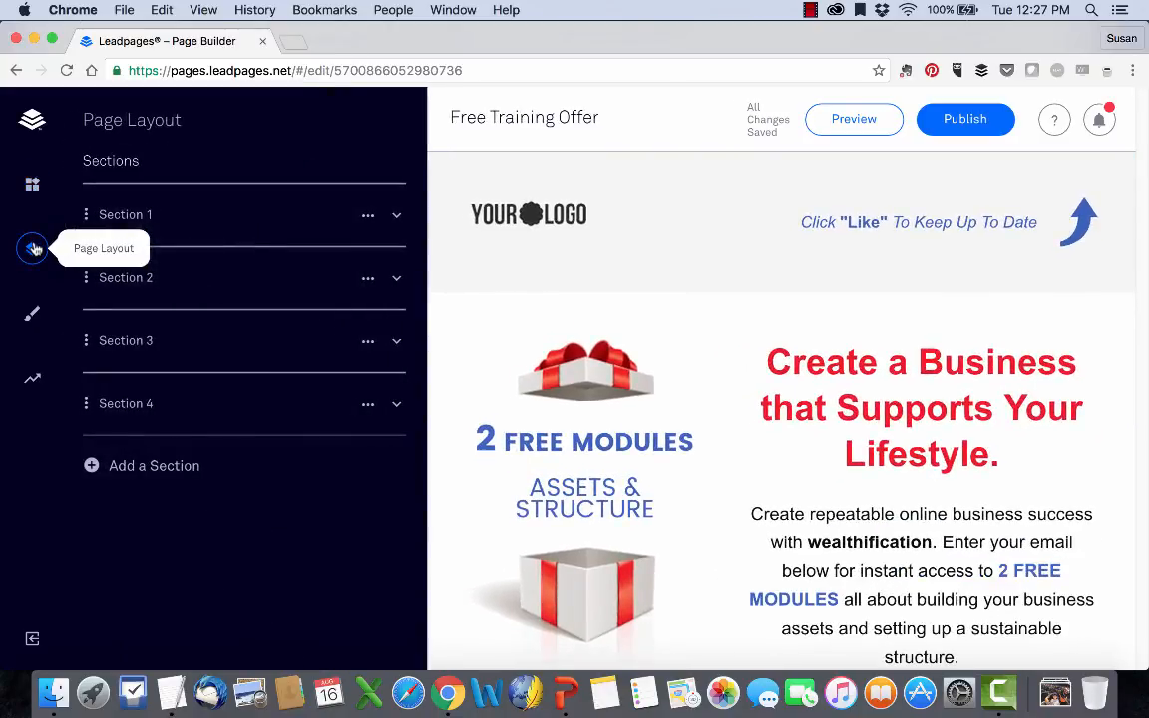
left_click(31, 313)
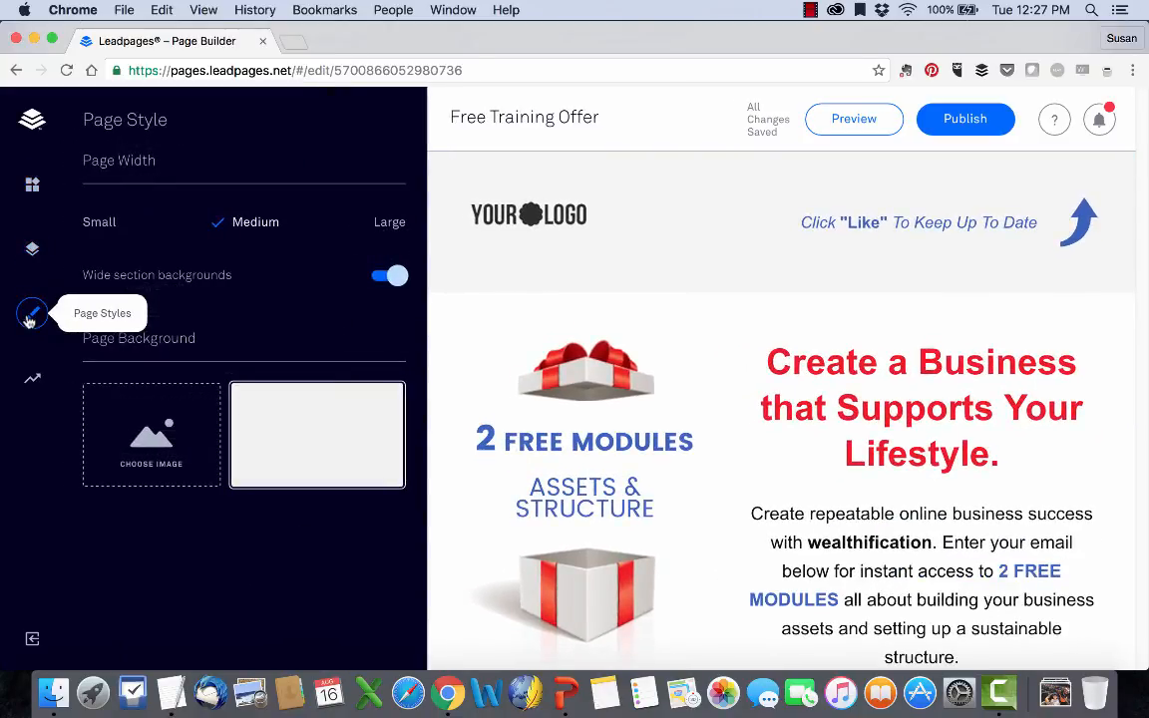
left_click(37, 375)
Place a Countdown widget beside the gift box lid image in Section 2 and delete the lid image.
left_click(33, 190)
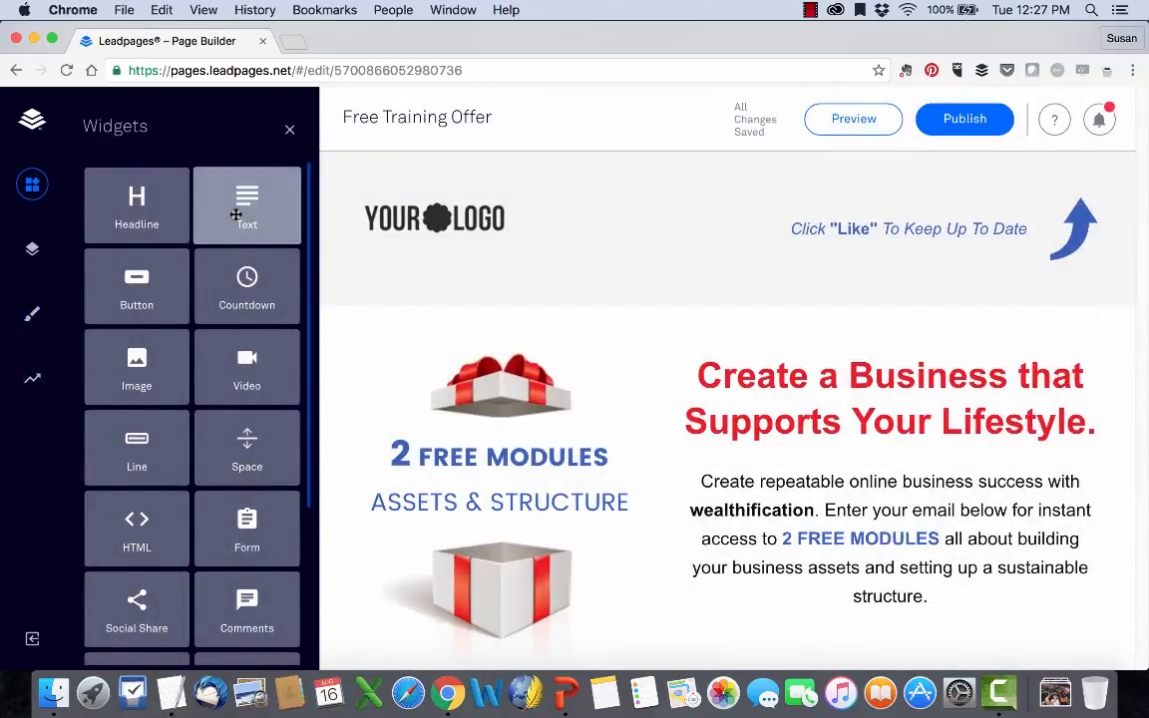
left_click_drag(249, 294, 602, 377)
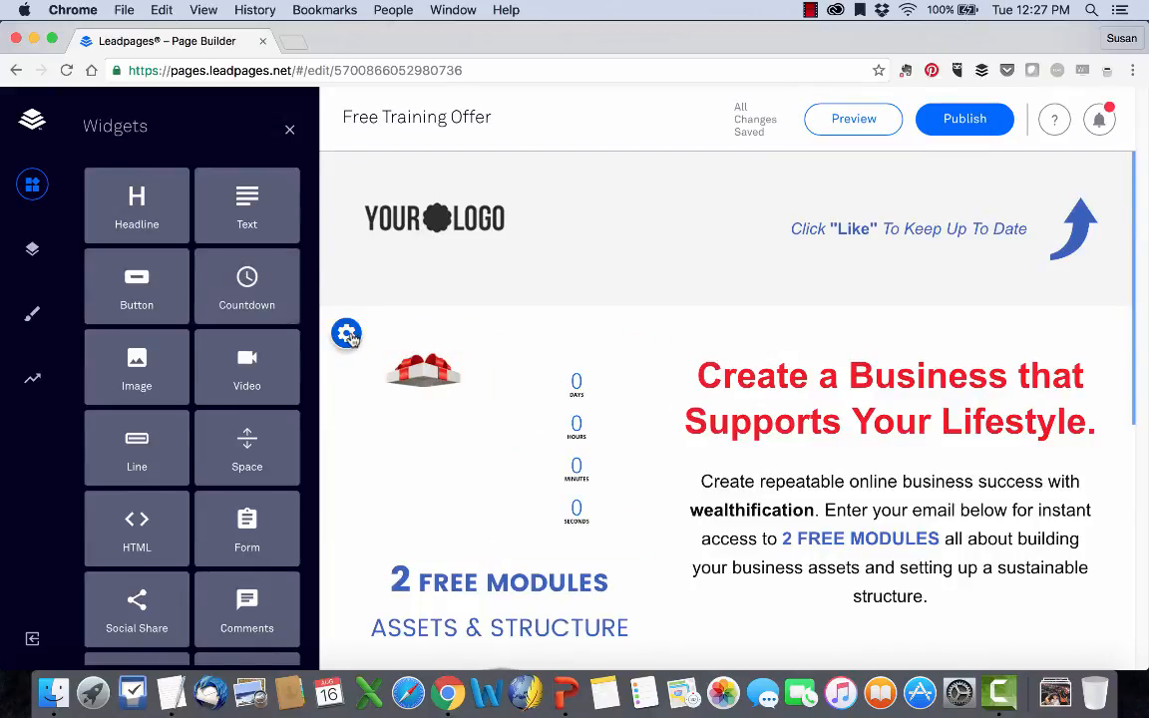
left_click(346, 336)
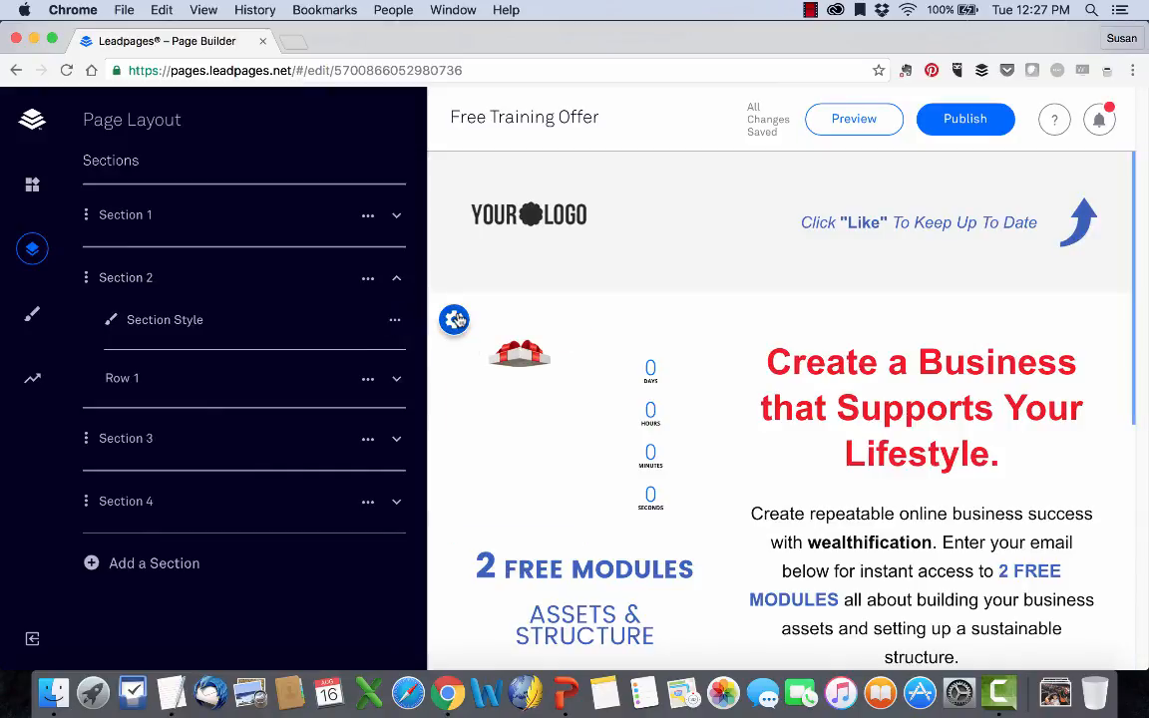
mouse_move(574, 354)
left_click(554, 335)
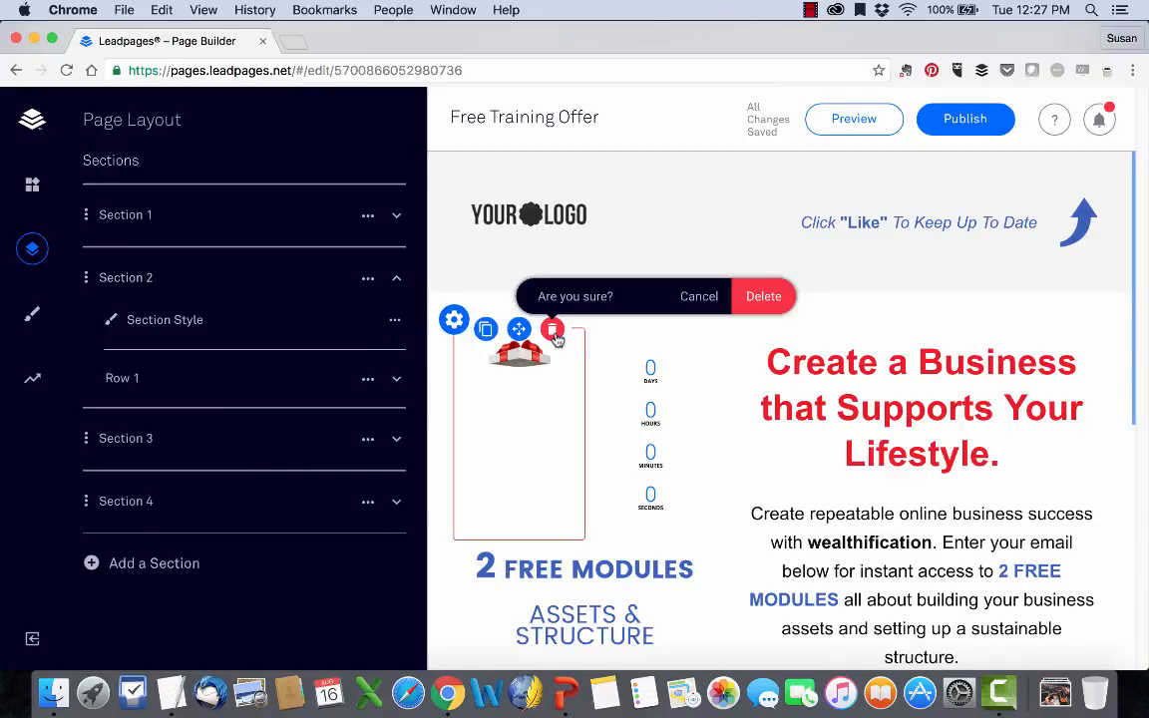
left_click(776, 298)
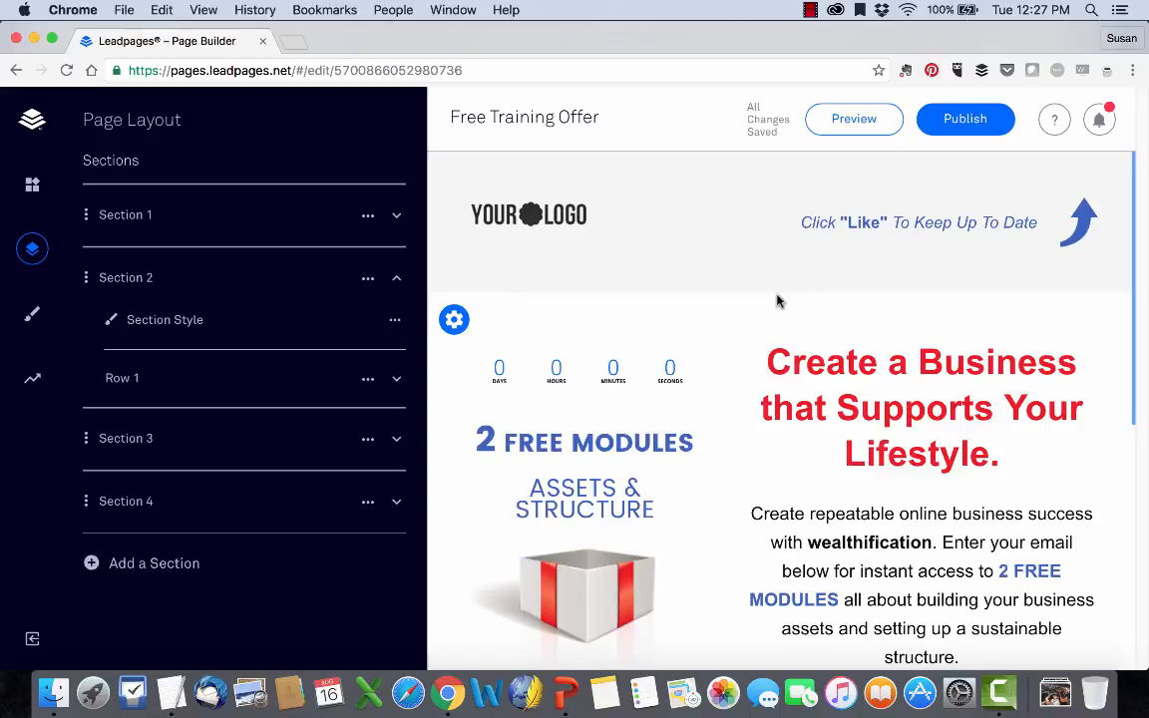
Delete the placeholder logo image from the header section of the page.
left_click(32, 184)
scroll(204, 400, "down", 5)
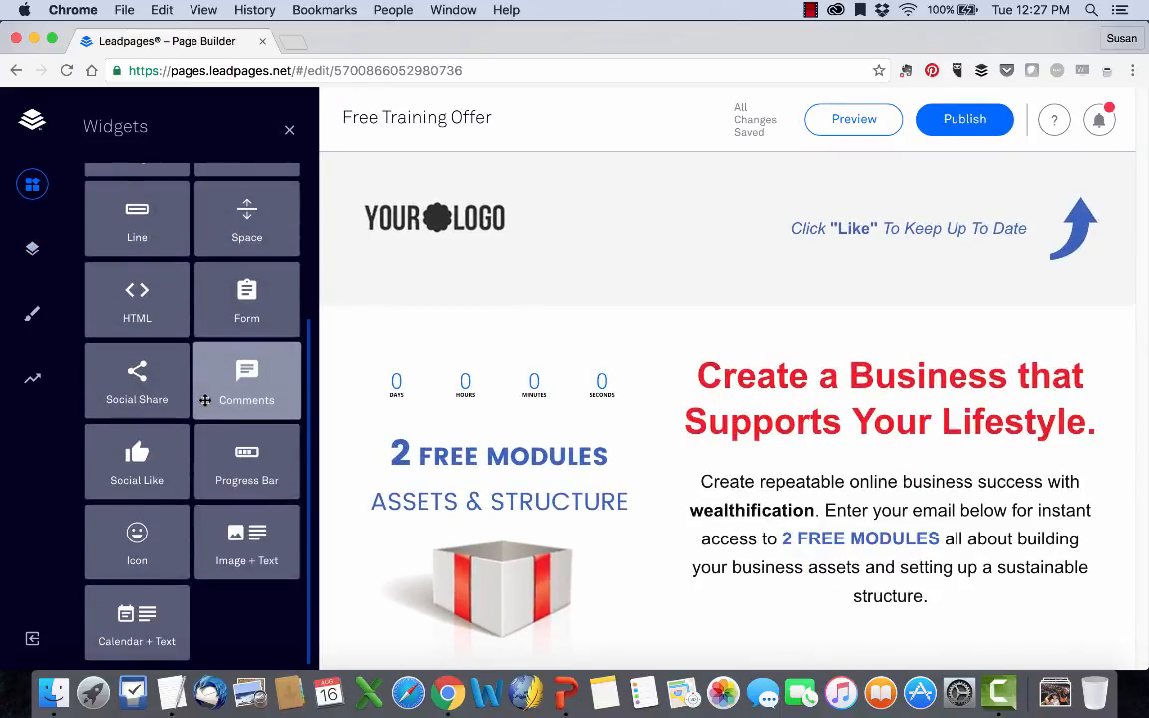
scroll(204, 400, "up", 4)
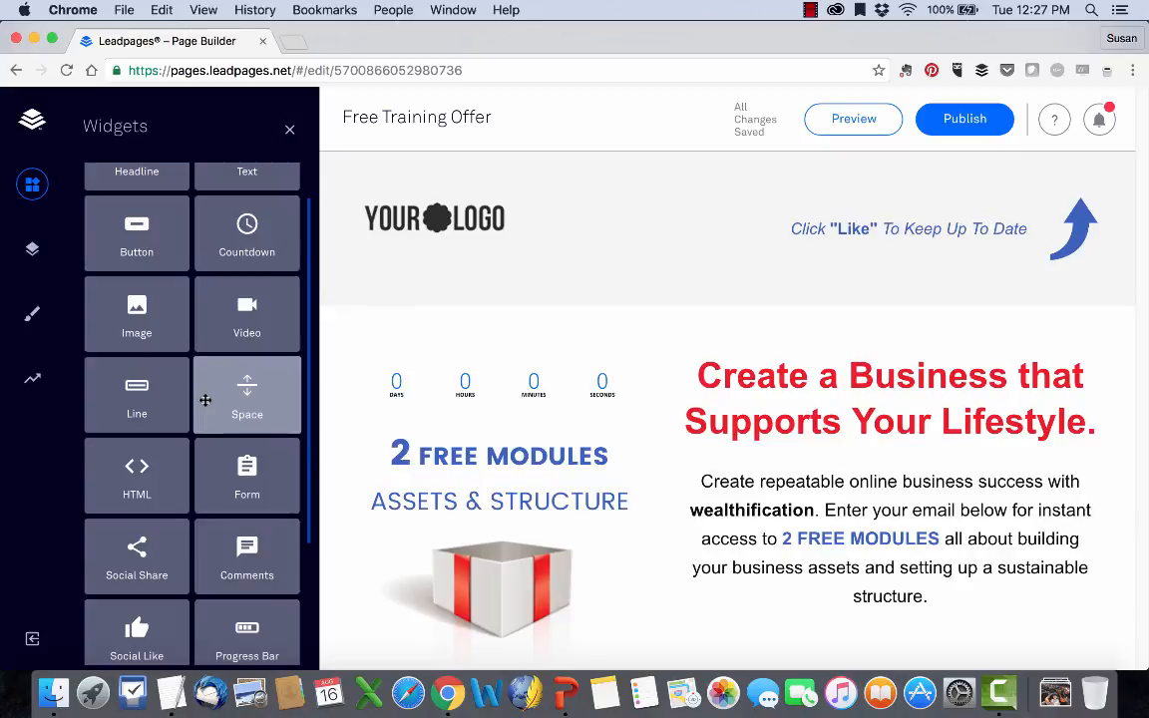
left_click(470, 190)
left_click(680, 216)
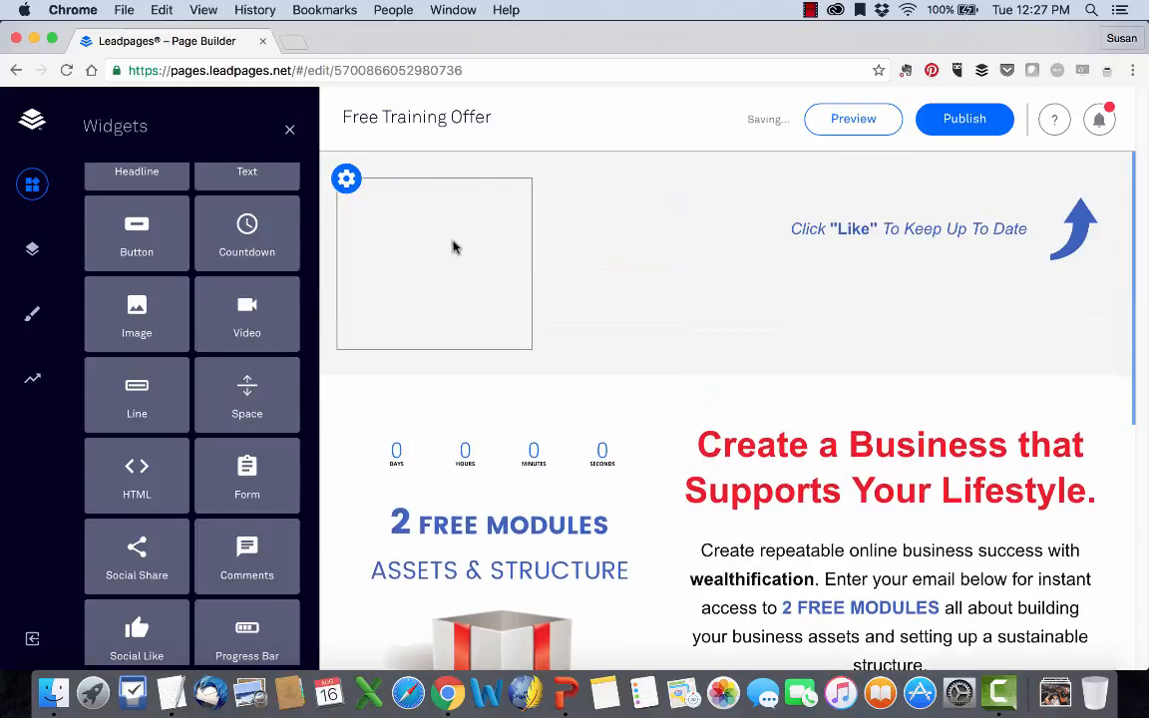
Delete the whole header section, Section 1, from the page layout.
left_click(346, 179)
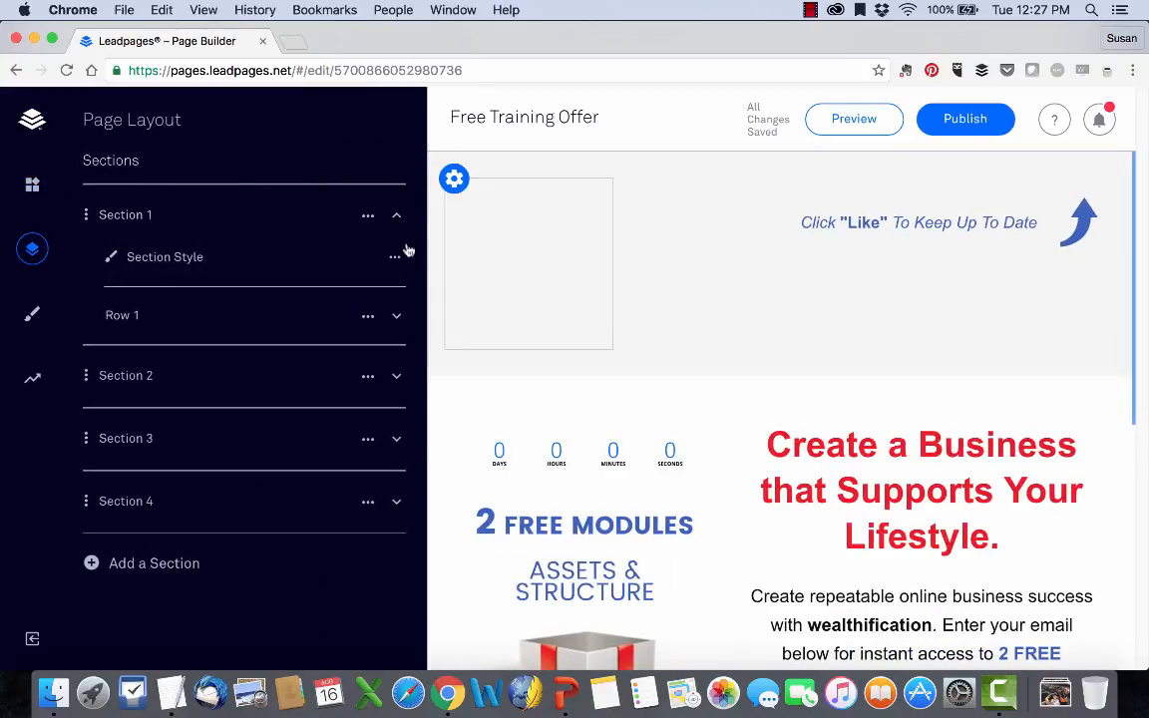
left_click(339, 216)
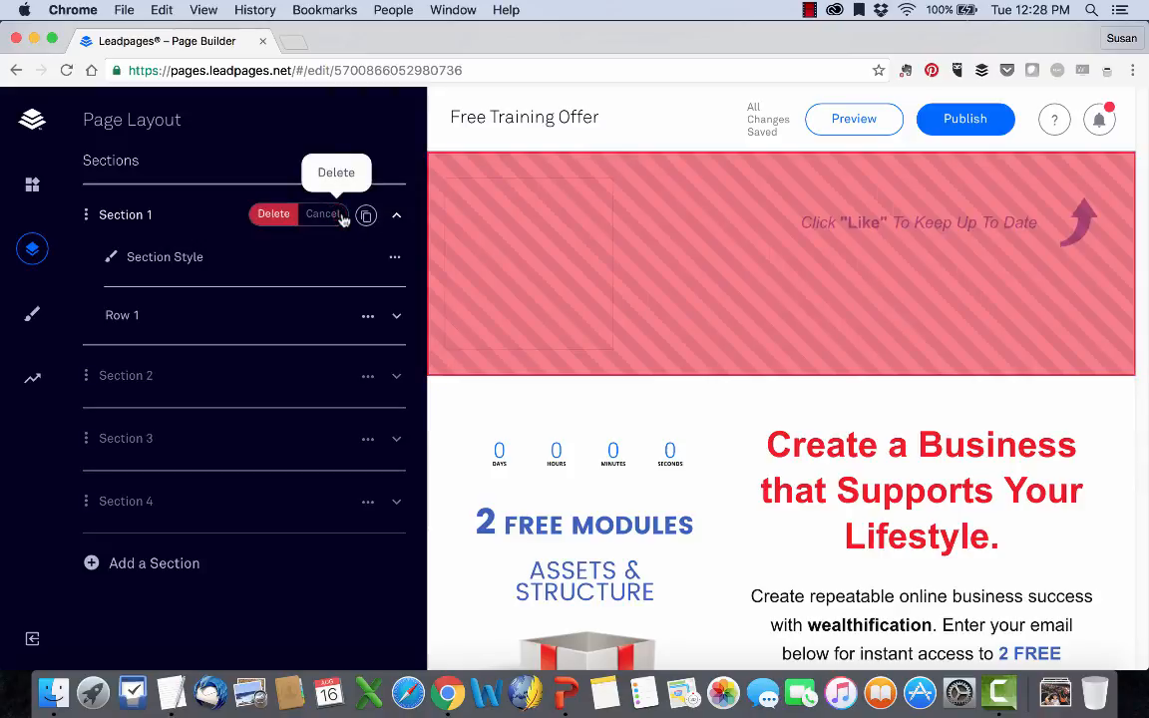
left_click(270, 214)
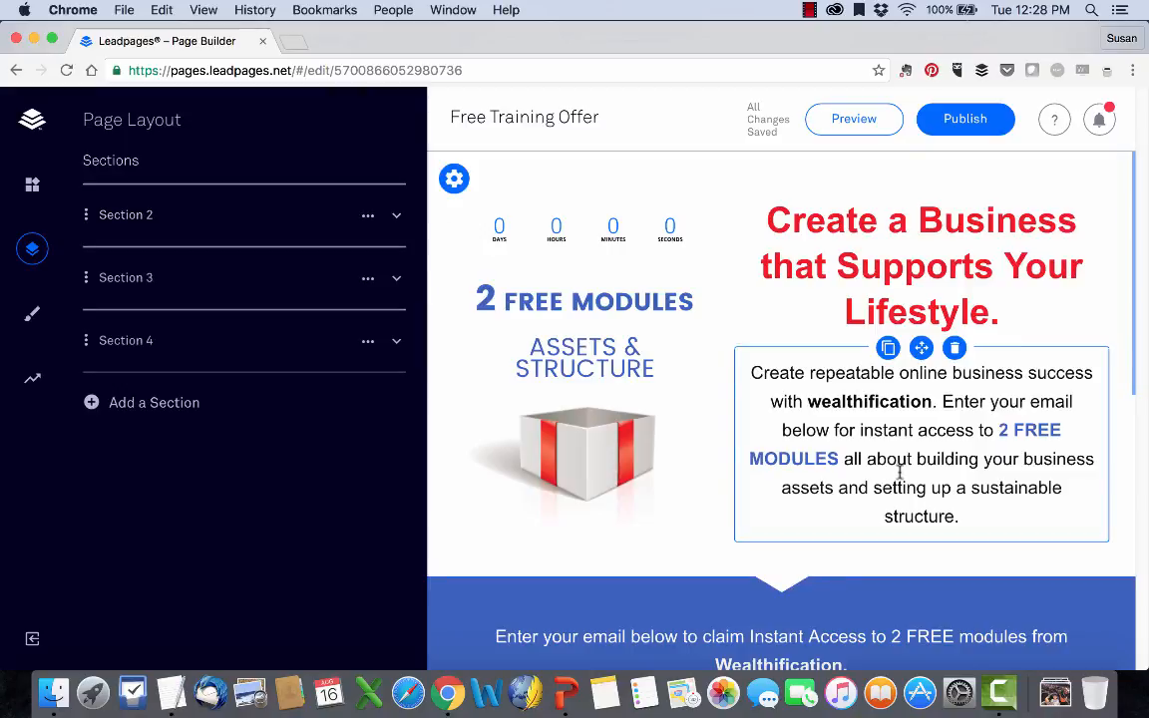
Replace the red headline text with "Get Your Free Training Here".
scroll(826, 407, "down", 5)
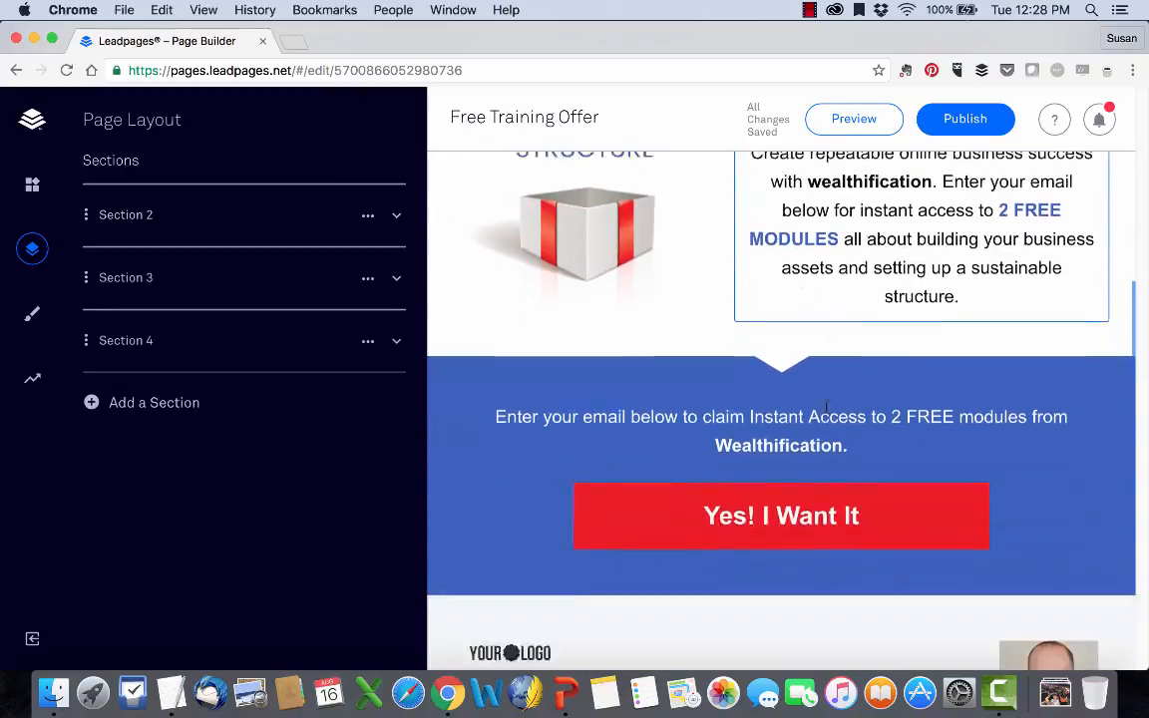
scroll(825, 407, "up", 5)
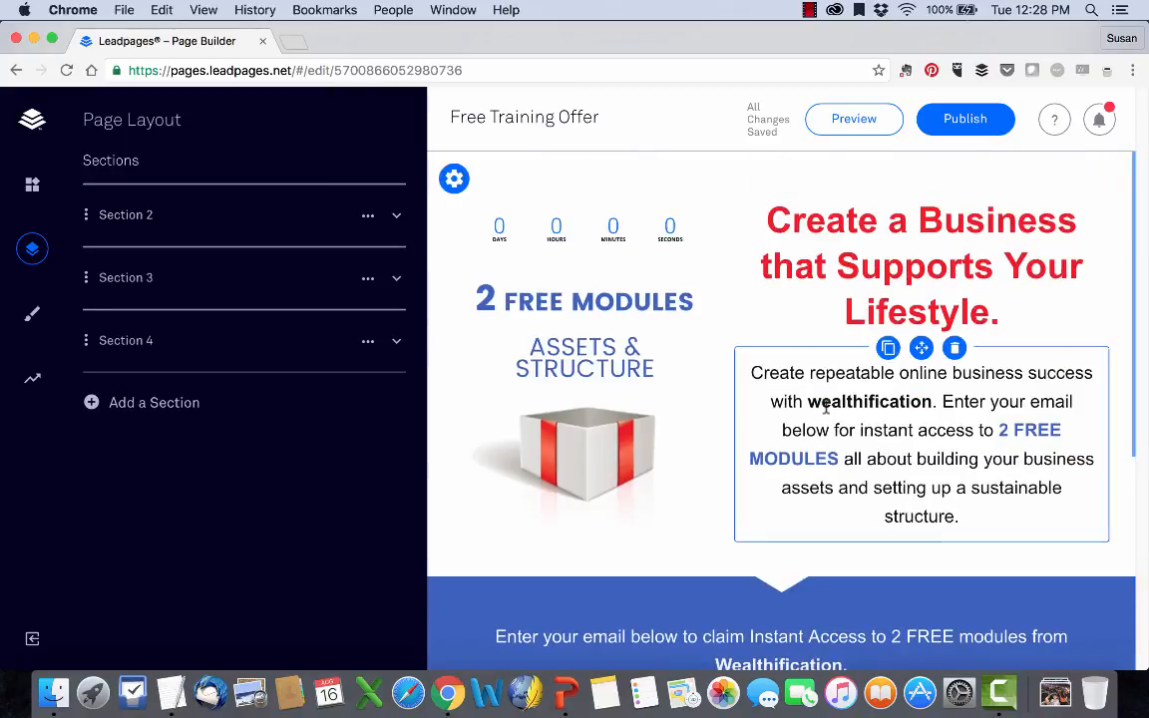
left_click(884, 239)
left_click_drag(764, 215, 997, 302)
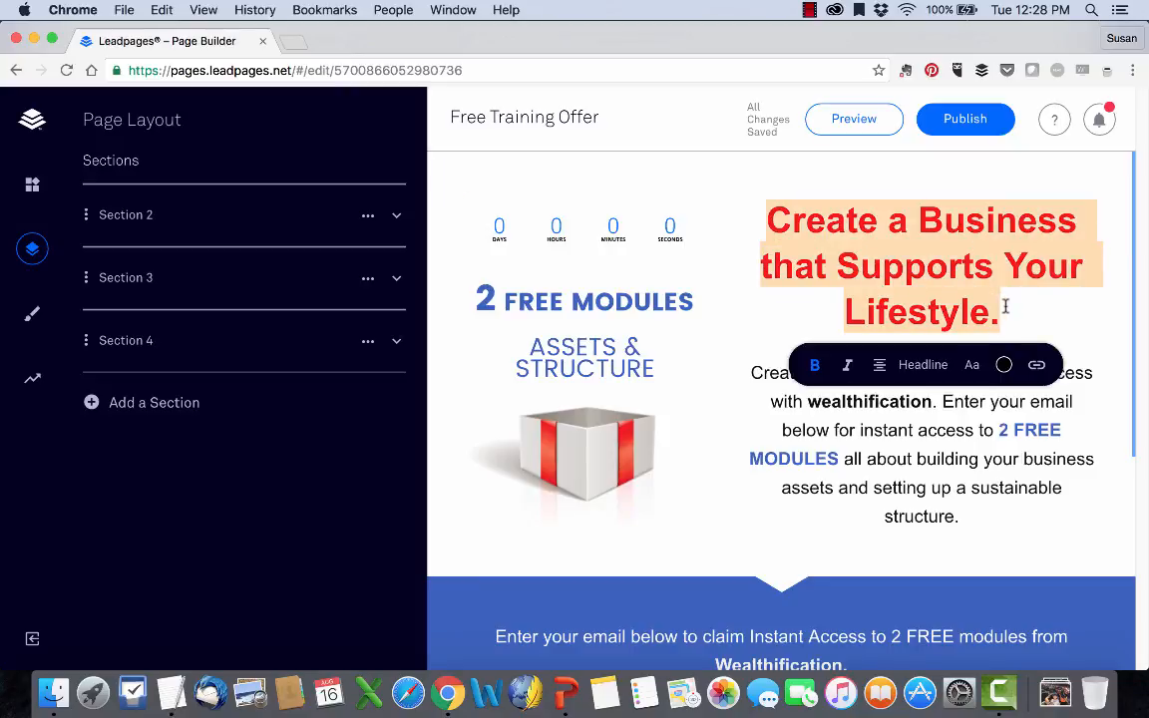
type("Get Your Free Training HE")
key("BackSpace")
key("BackSpace")
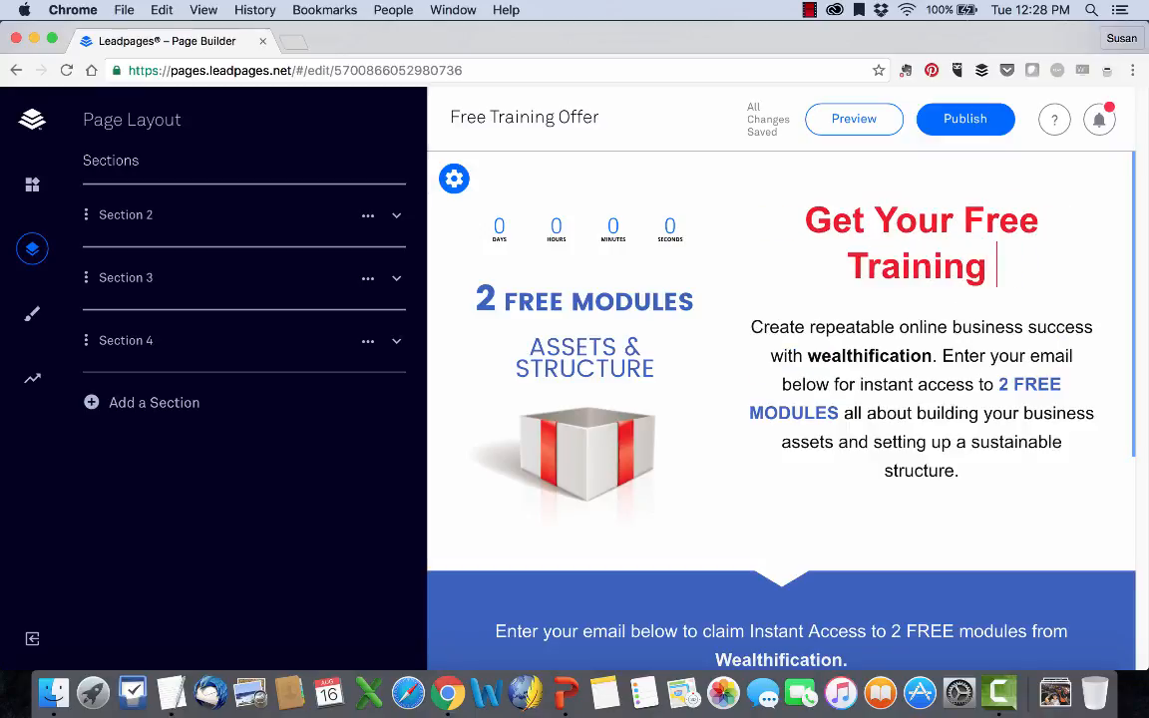
type("Here")
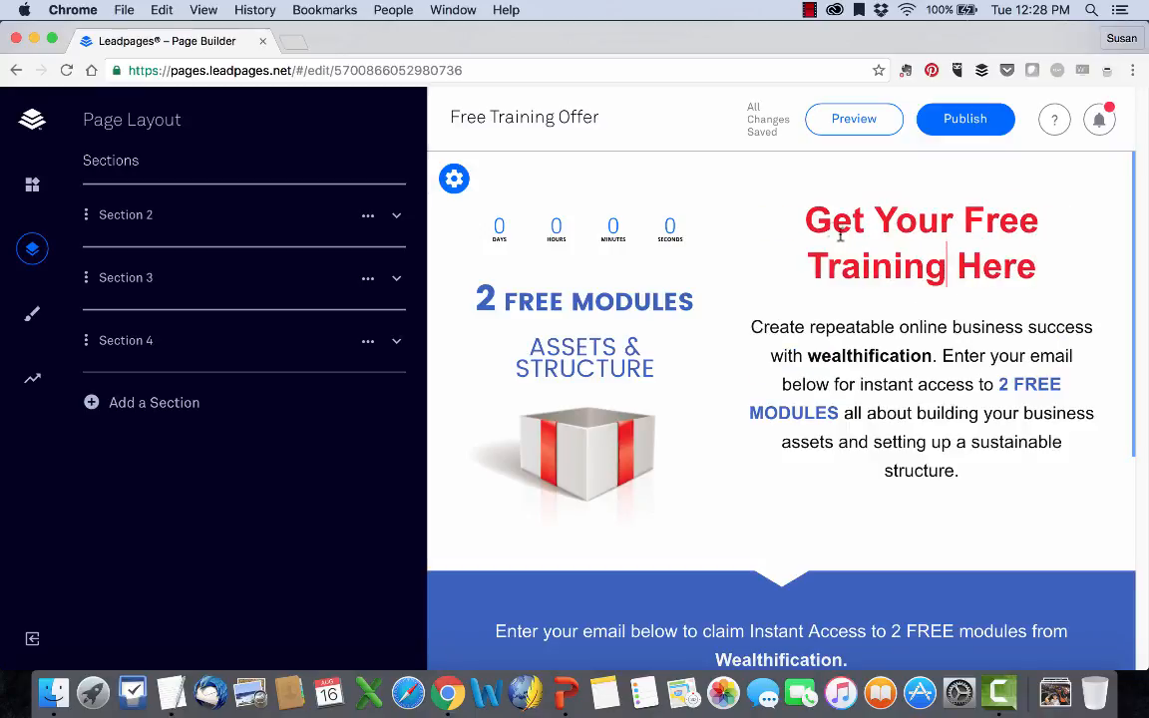
Try toggling italic and bold formatting on the word "Here" in the headline.
left_click_drag(802, 220, 1061, 248)
double_click(1009, 249)
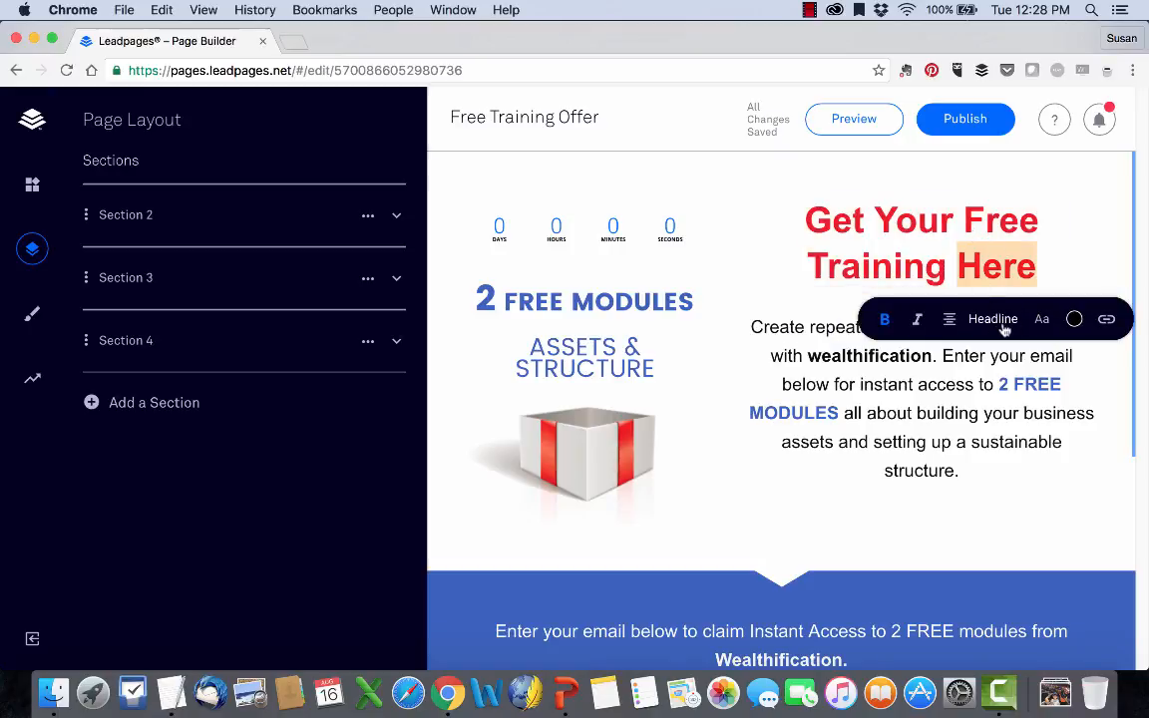
left_click(915, 326)
left_click(915, 325)
left_click(860, 246)
left_click_drag(804, 210, 1035, 267)
left_click(1035, 267)
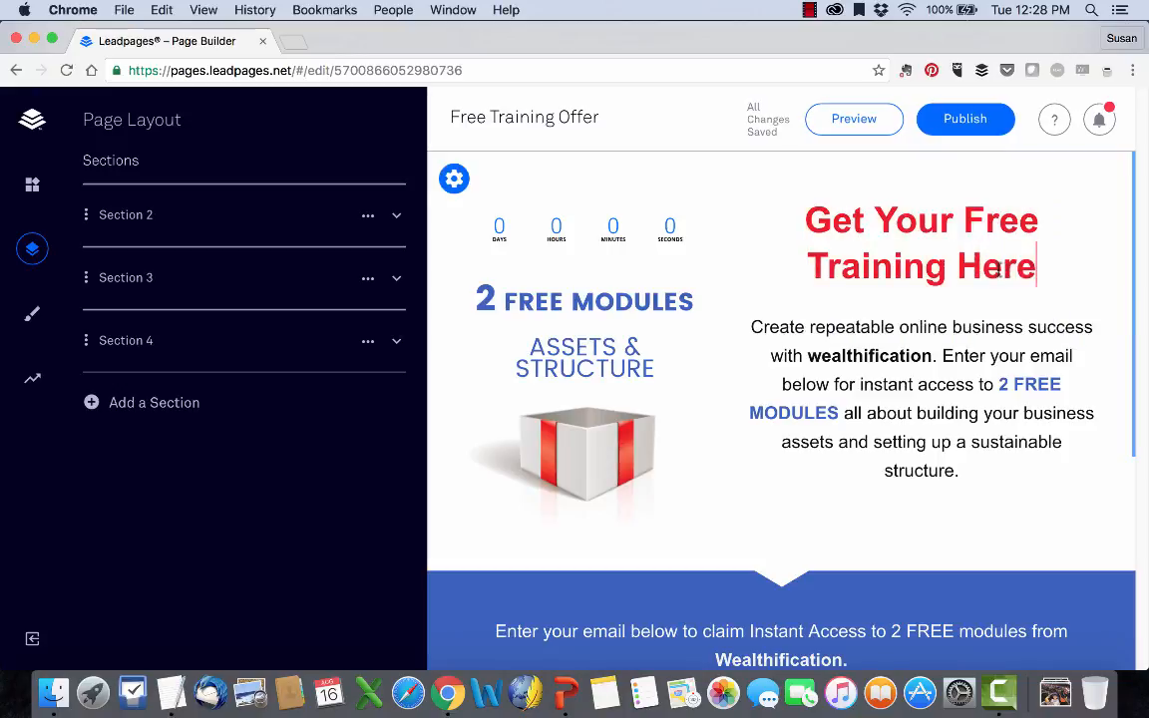
double_click(996, 267)
left_click(885, 322)
left_click(886, 322)
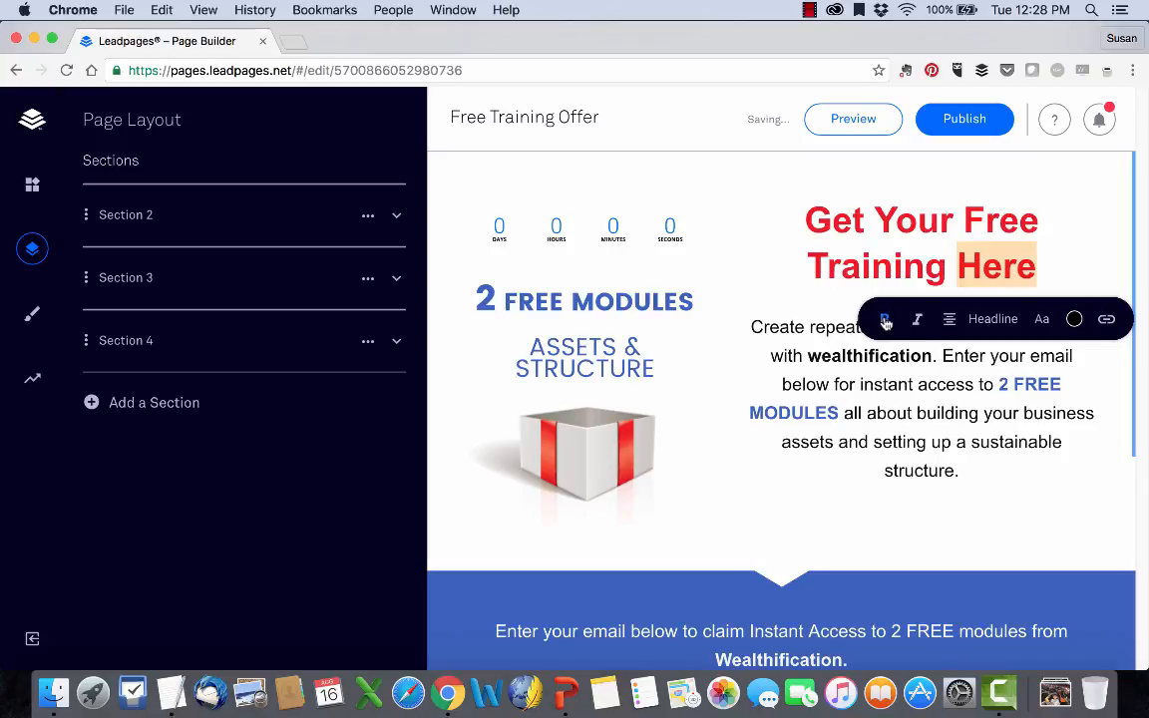
Try the Jumbo text style on the headline and switch it back to Headline.
left_click(991, 322)
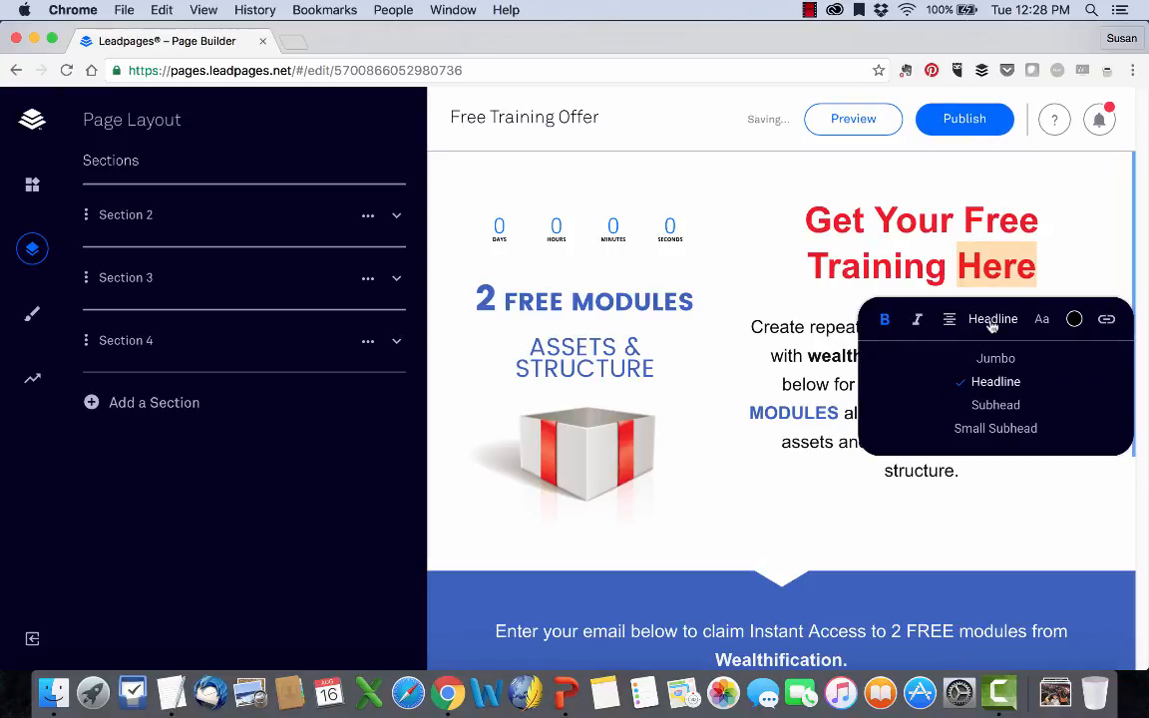
left_click(993, 360)
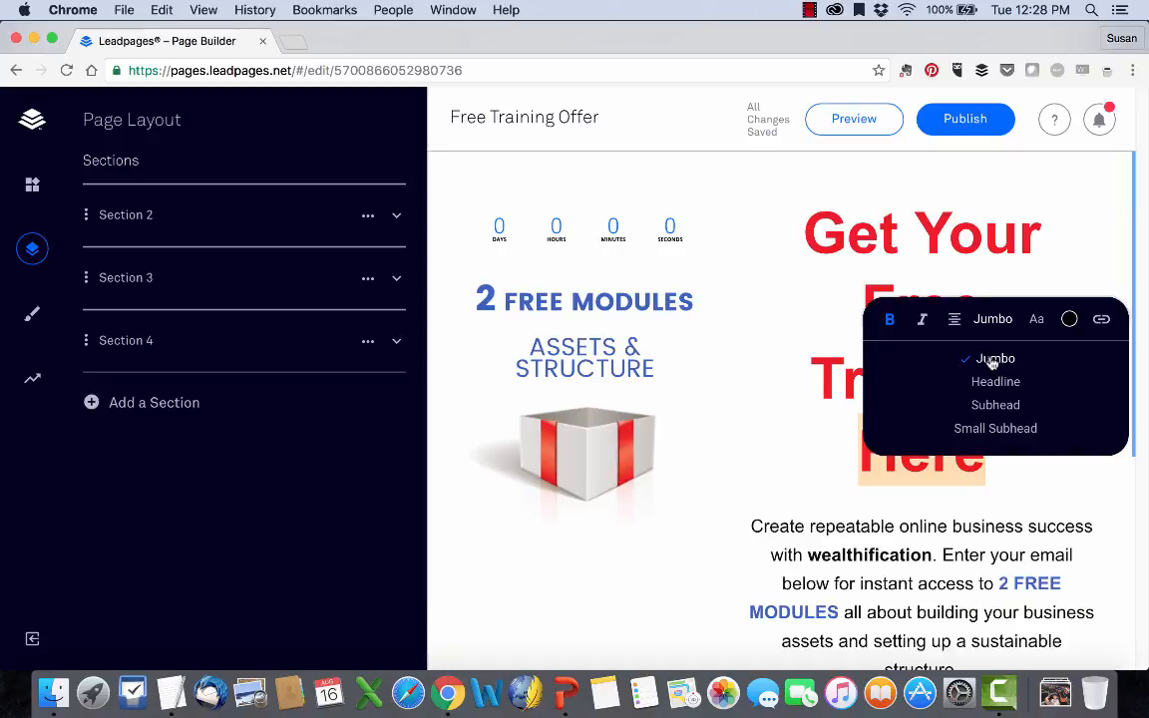
left_click(994, 387)
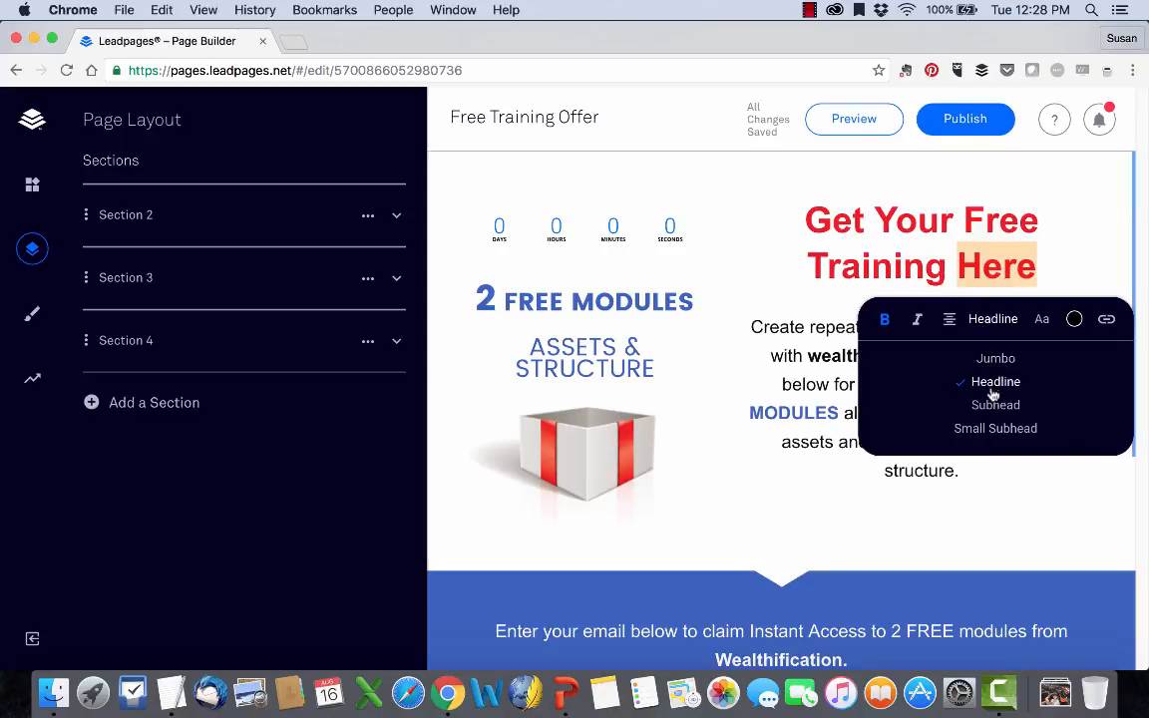
Set the word "Here" in the headline to the Fira Sans font and color it purple.
left_click(1040, 320)
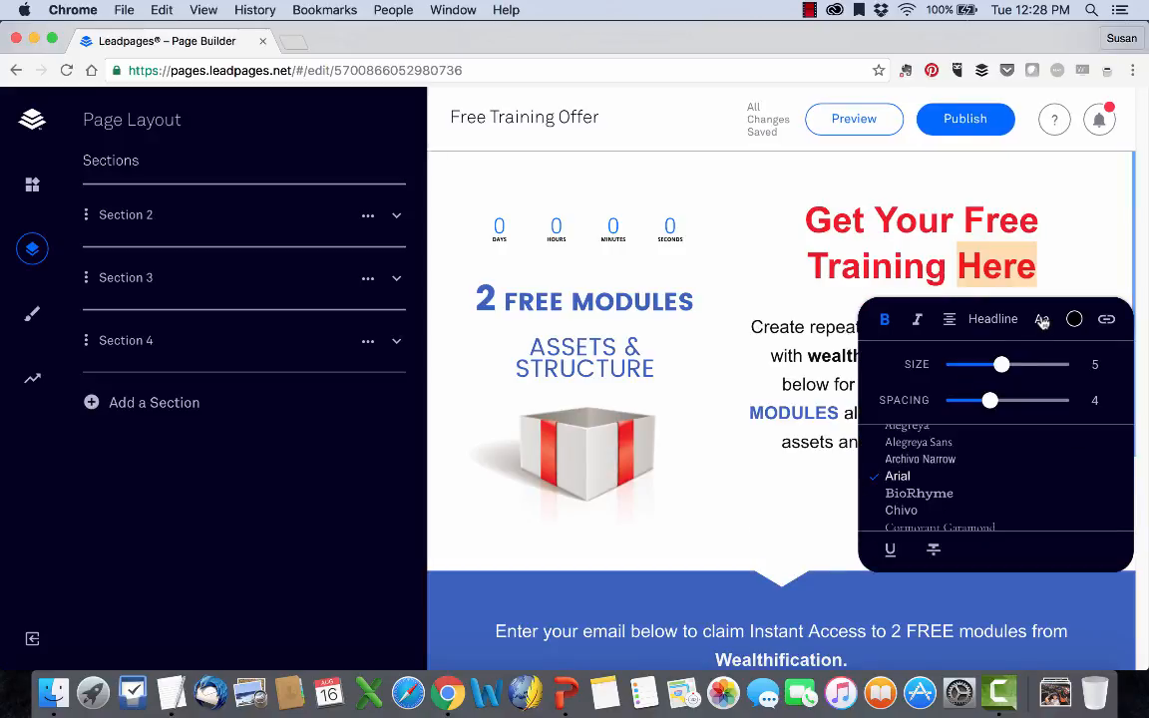
scroll(928, 477, "down", 3)
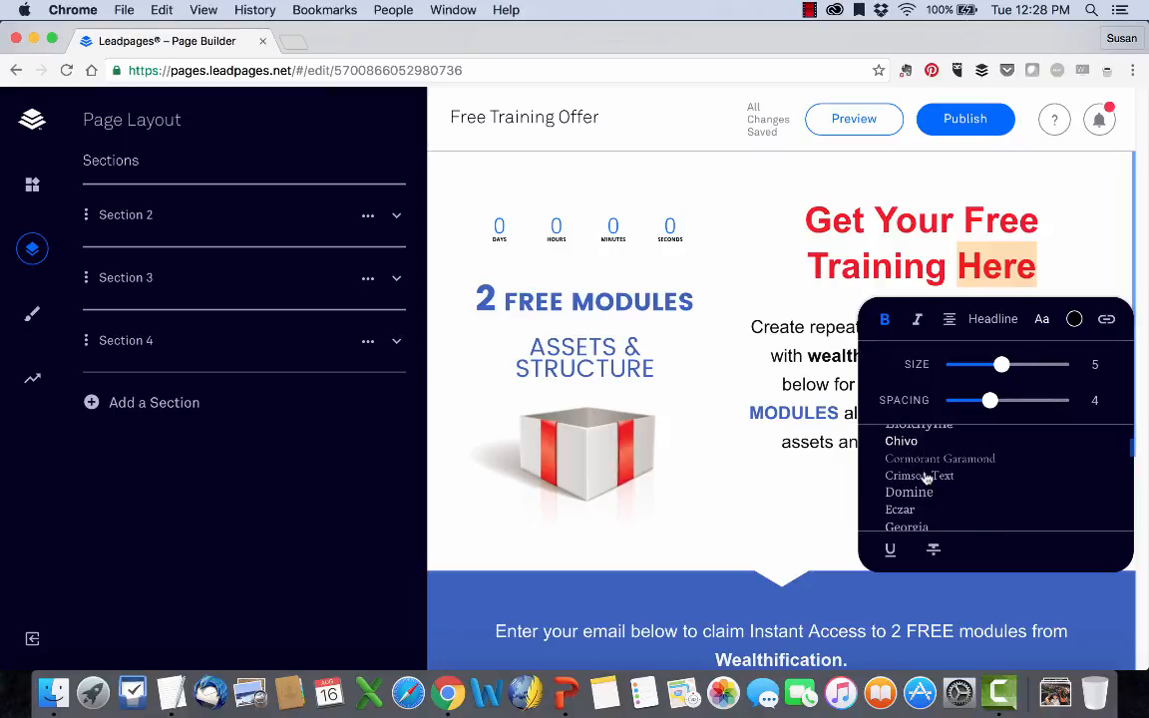
scroll(926, 476, "down", 3)
left_click(924, 465)
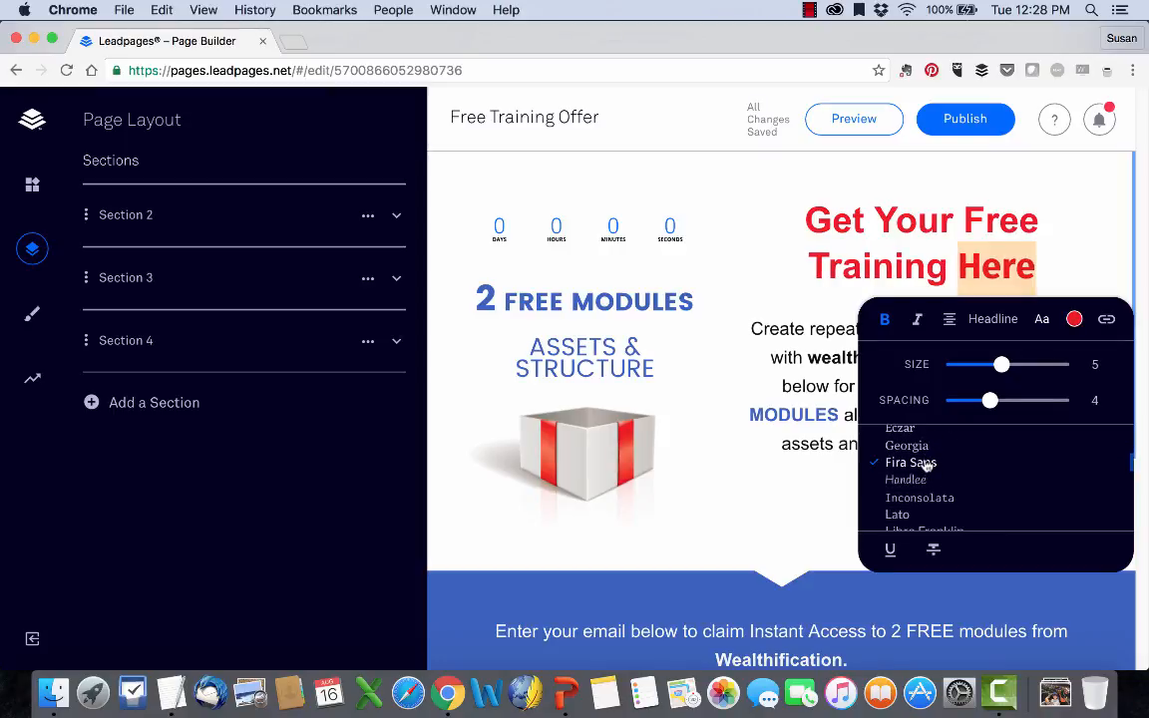
left_click(1075, 319)
left_click(1079, 413)
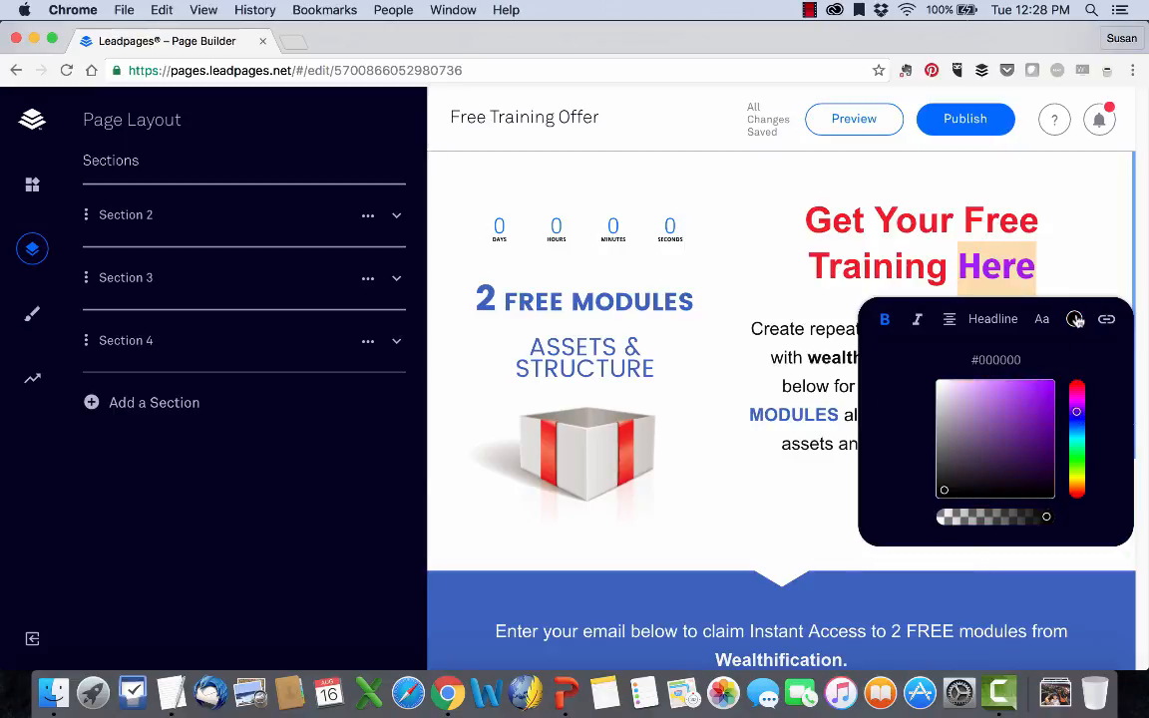
Check which link types are offered for the word "Here" and close the options without adding a link.
left_click(1106, 319)
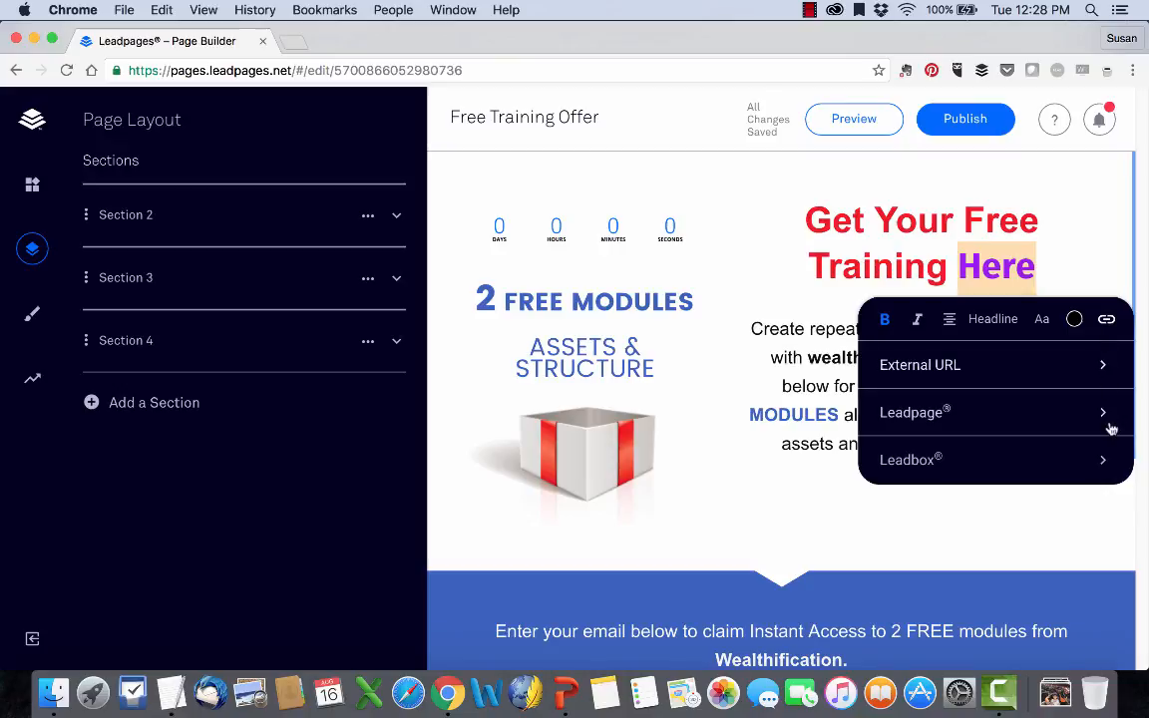
left_click(1093, 252)
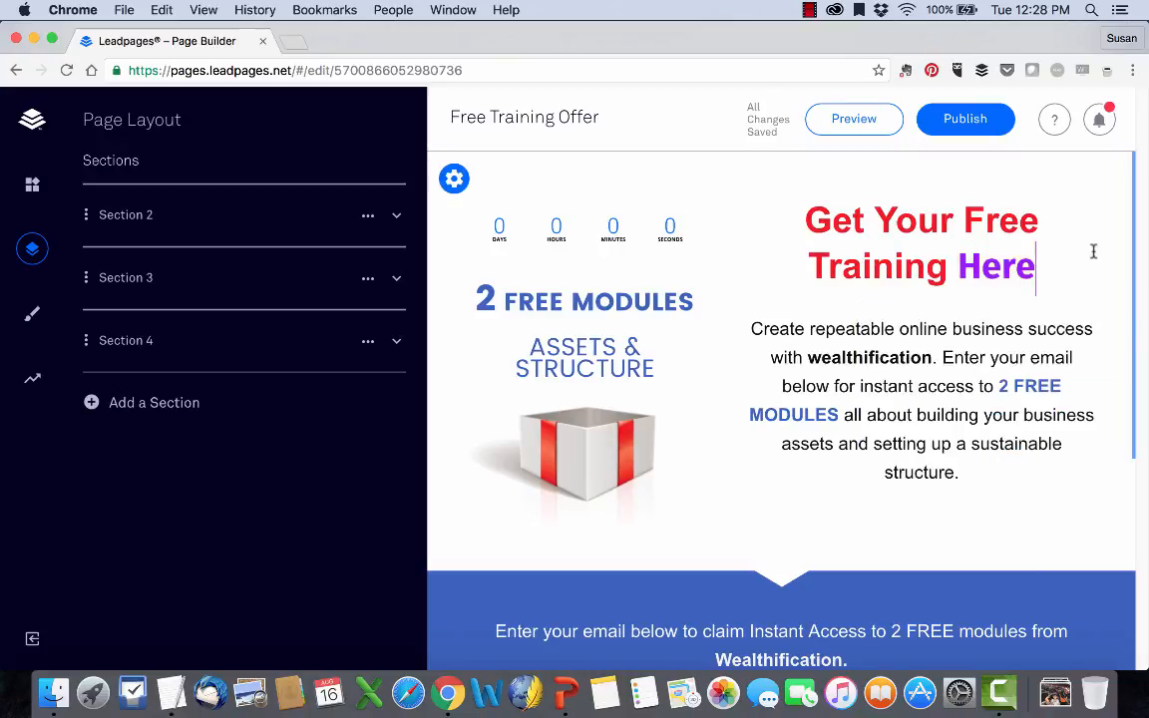
left_click(875, 243)
left_click(758, 329)
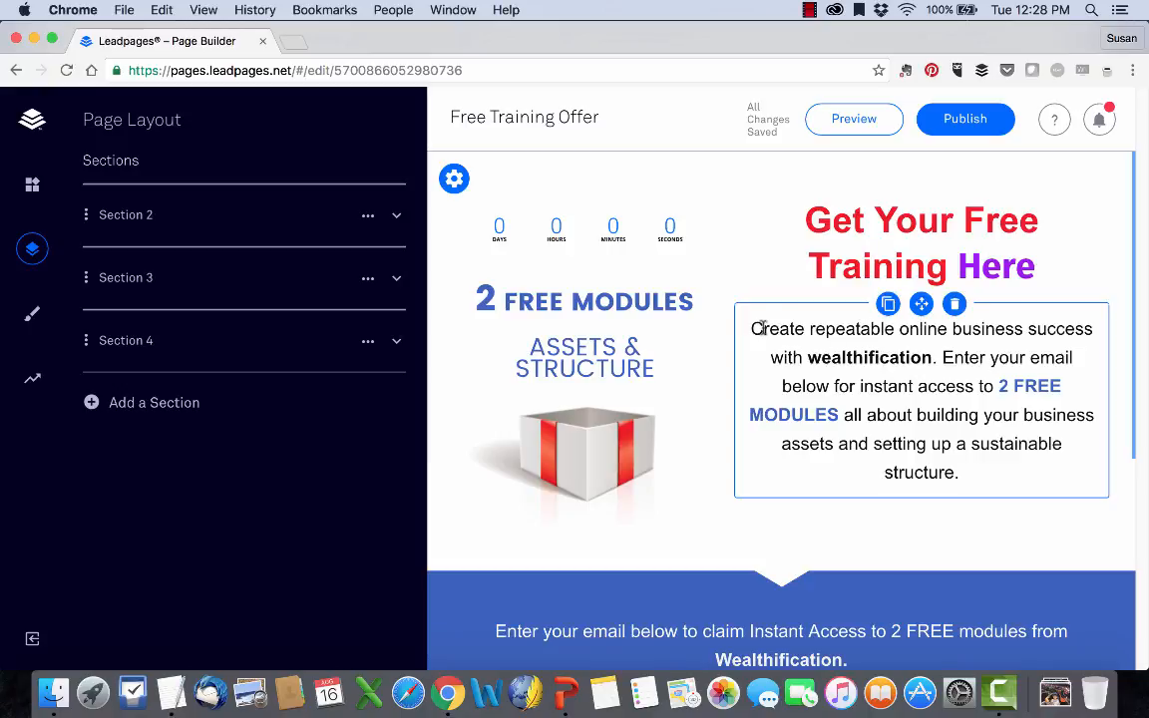
left_click(759, 329)
left_click_drag(758, 329, 1000, 471)
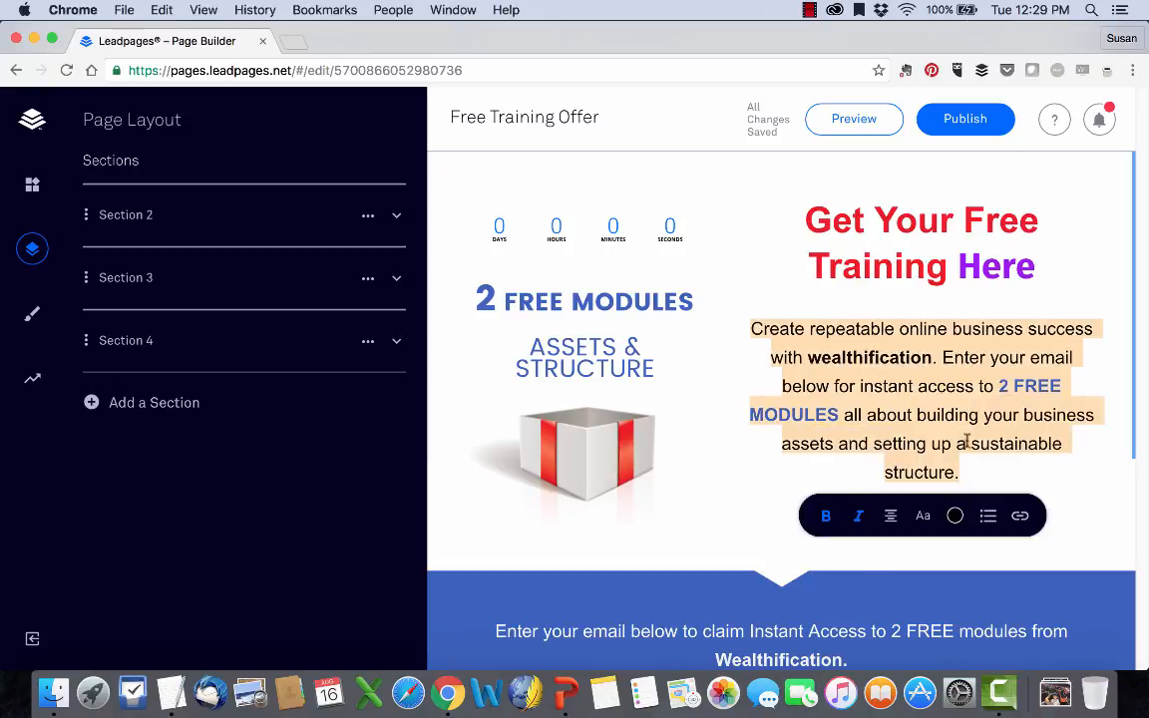
left_click(965, 441)
double_click(877, 383)
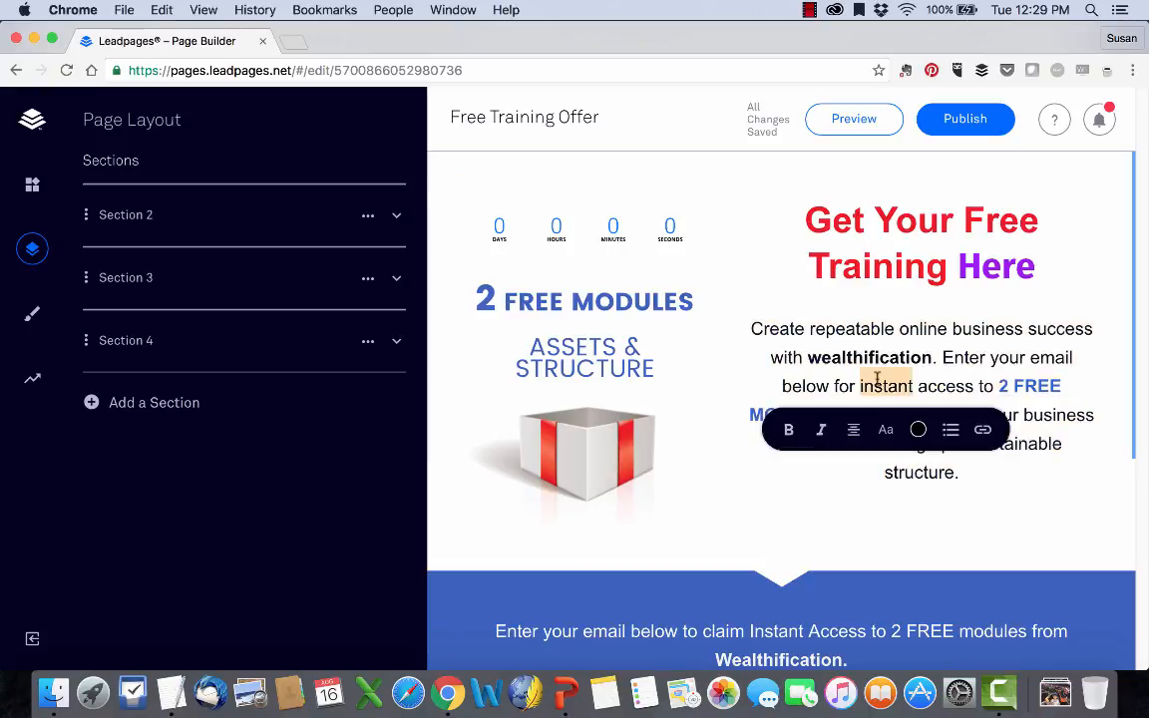
left_click(981, 430)
left_click(982, 477)
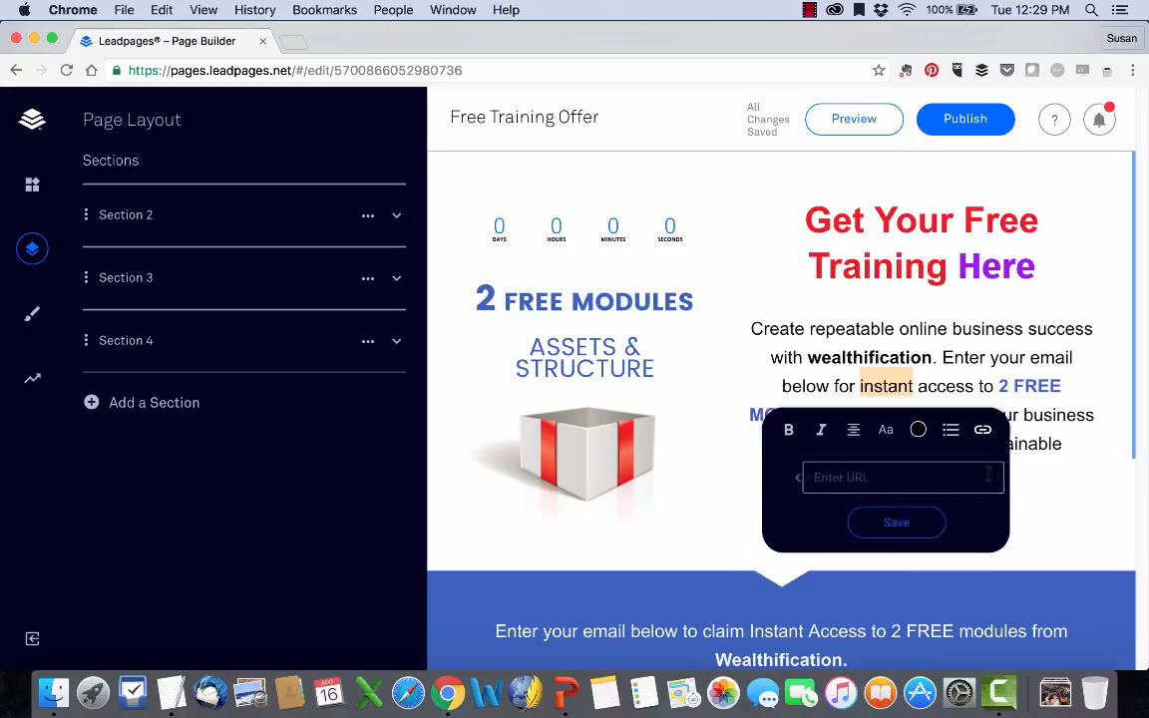
type("http://thetechiementor.com")
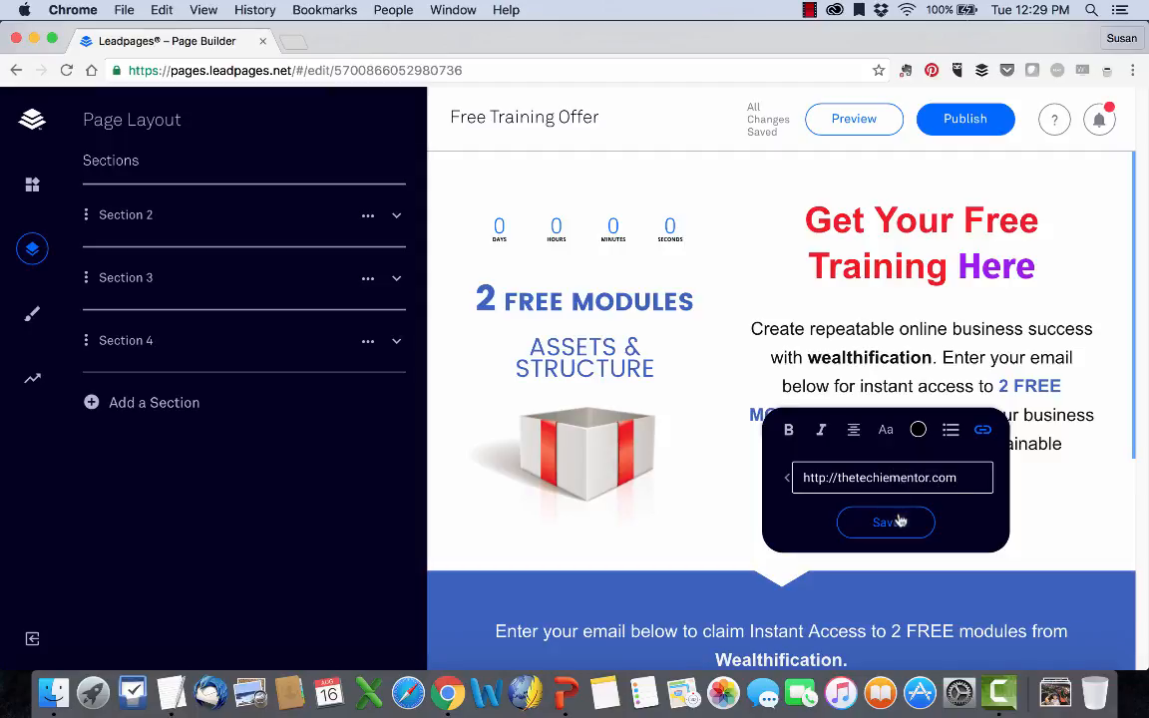
left_click(884, 522)
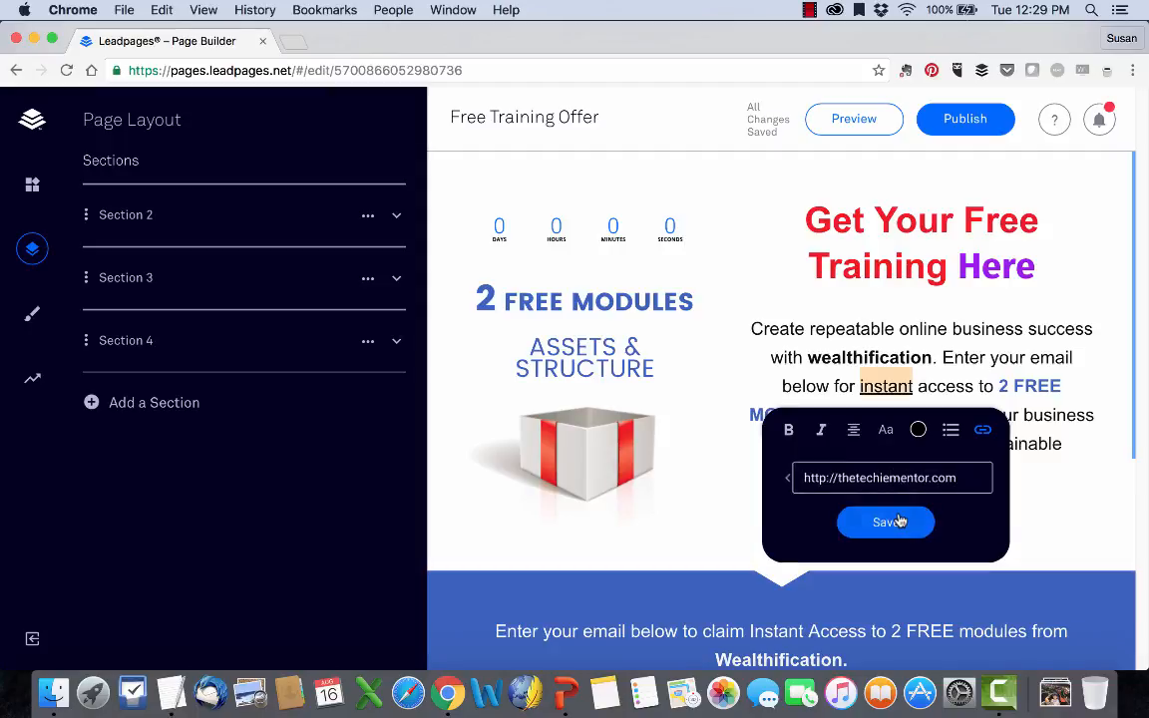
left_click(798, 520)
left_click(886, 567)
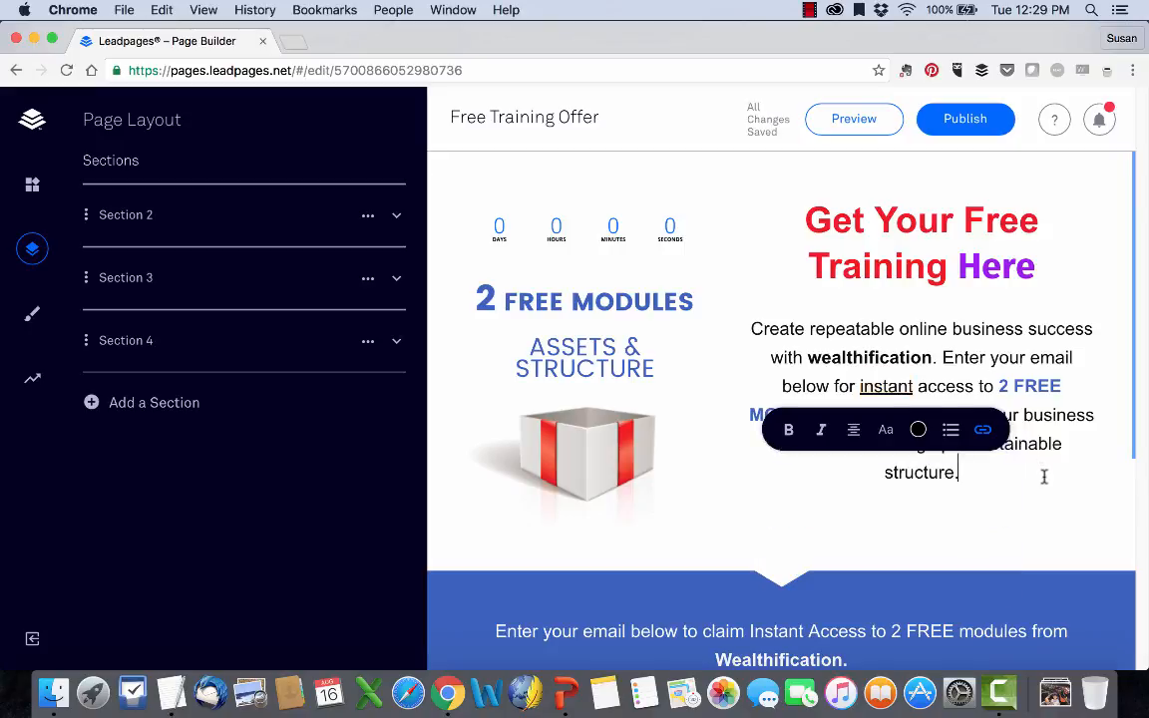
left_click(1044, 477)
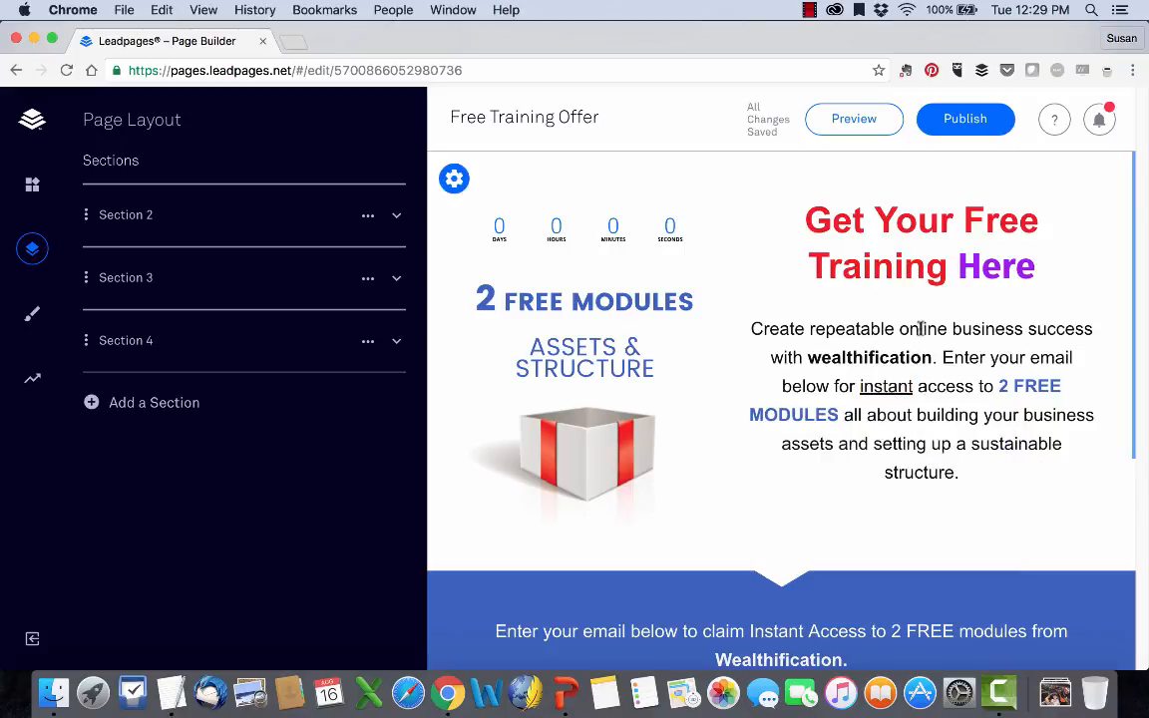
triple_click(925, 385)
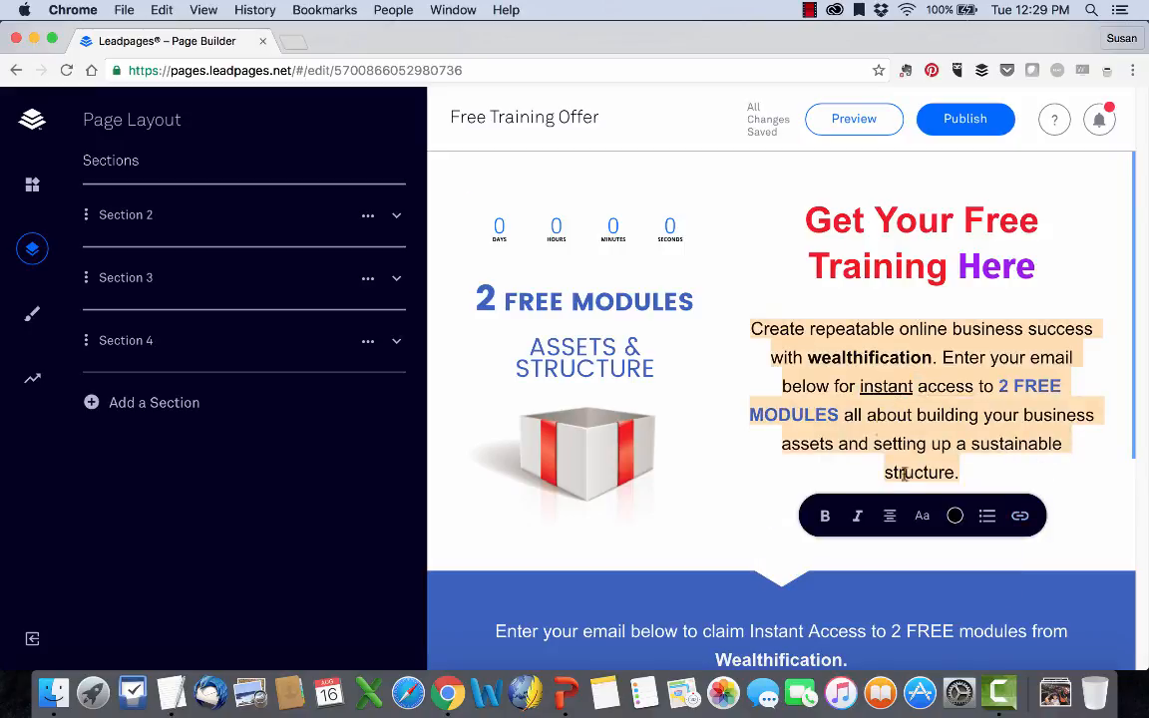
left_click(849, 377)
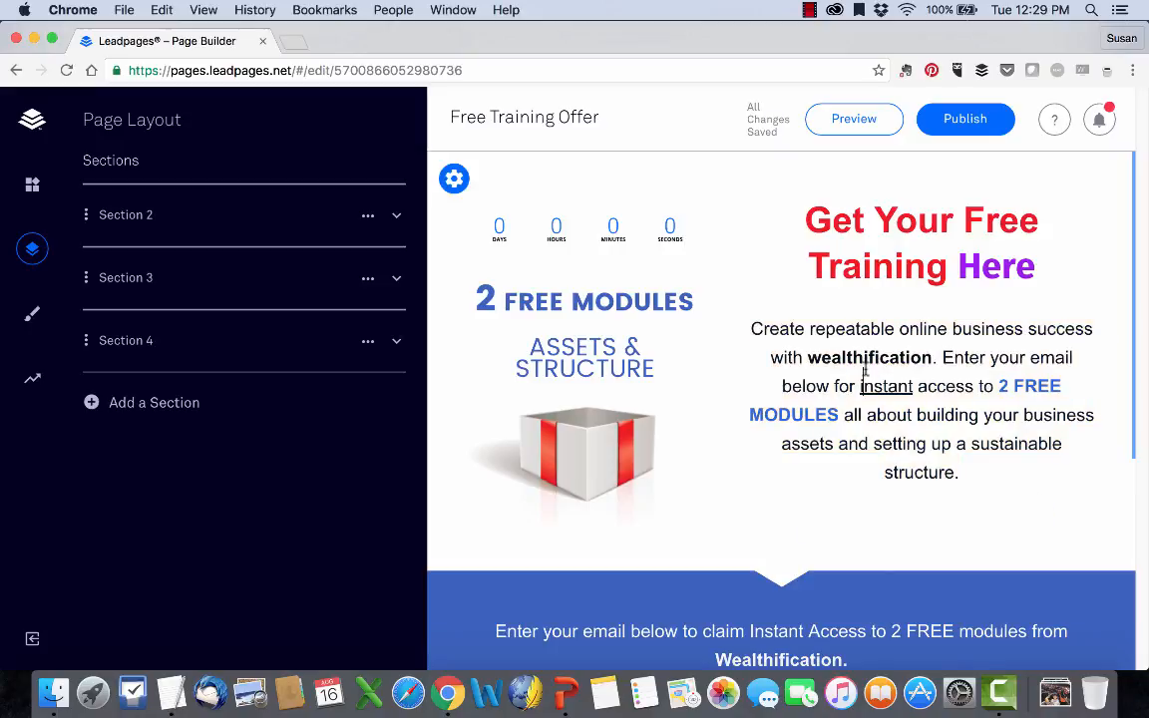
triple_click(864, 373)
left_click(866, 369)
Look over Section 2's style settings and the page-wide style options, and return to the page layout overview.
left_click(457, 176)
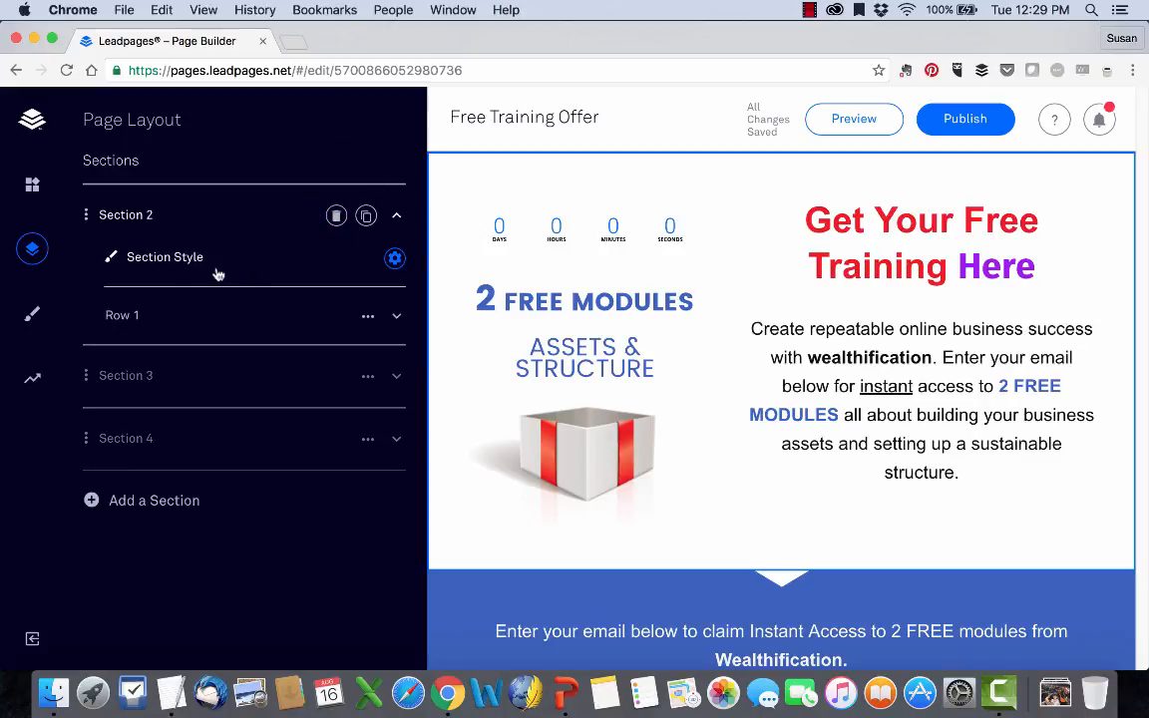
left_click(114, 258)
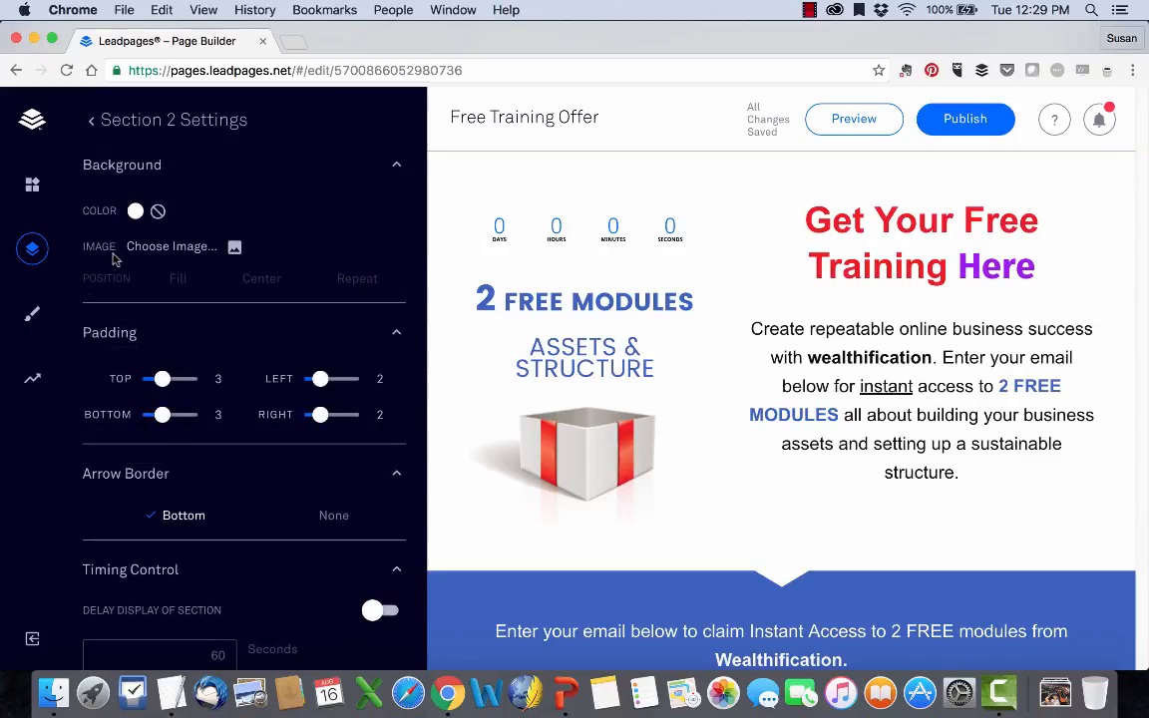
left_click(32, 314)
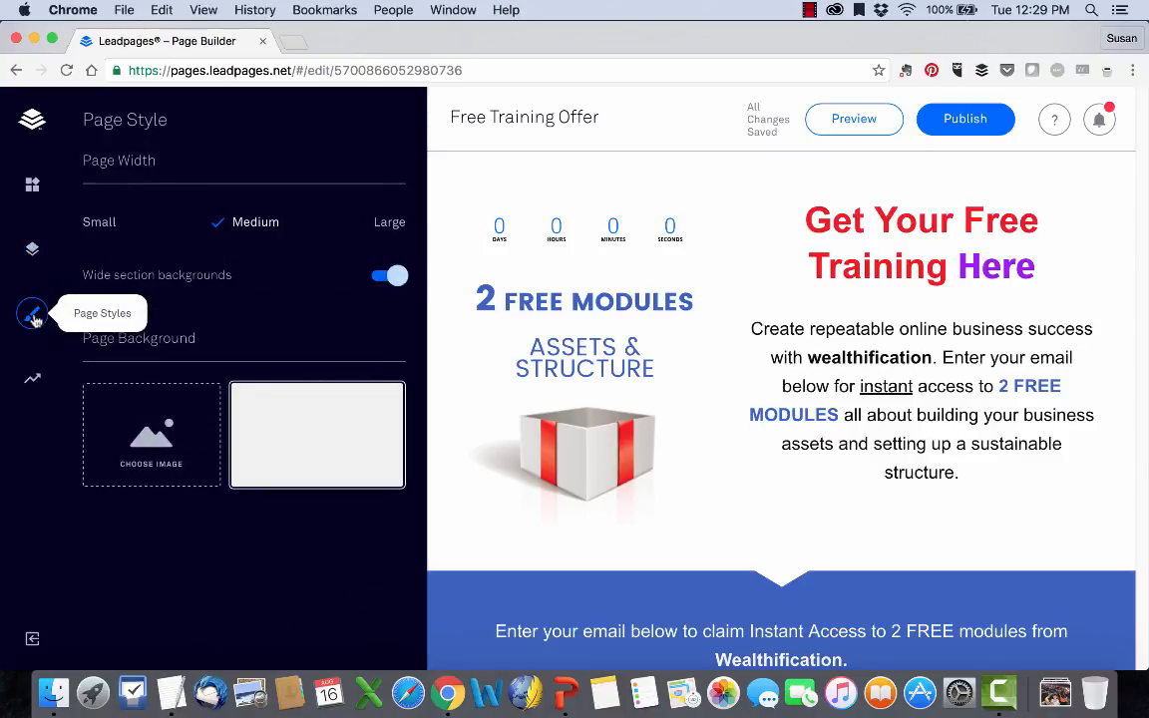
left_click(32, 255)
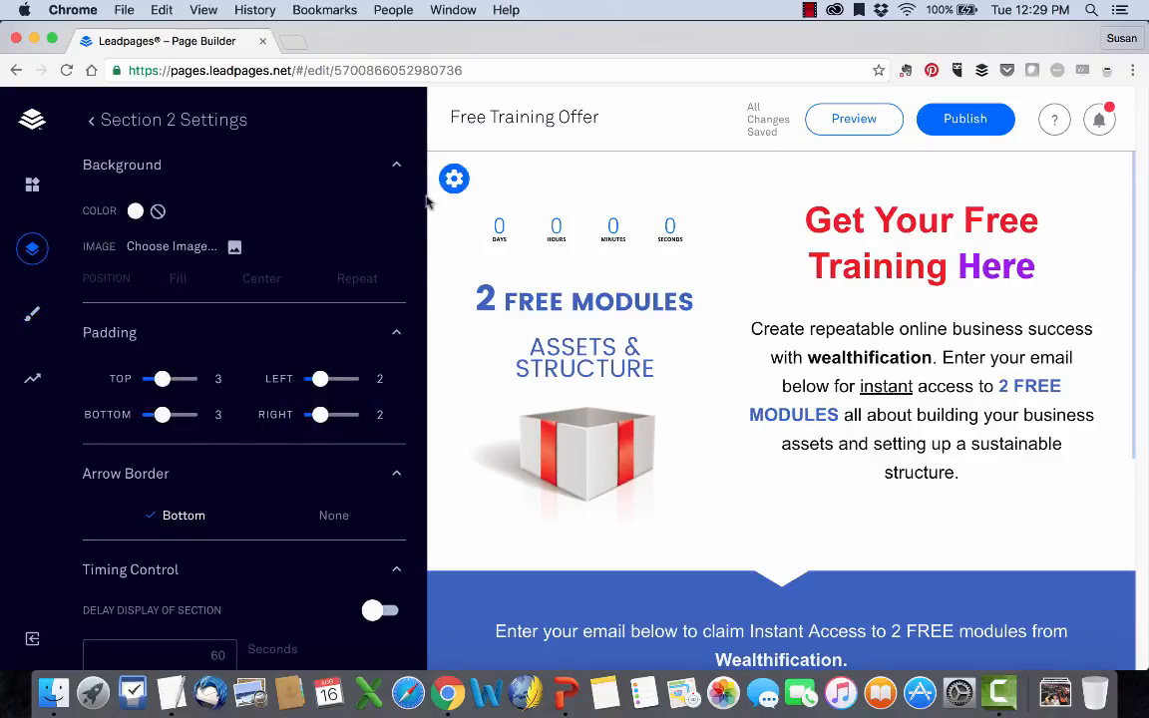
left_click(92, 121)
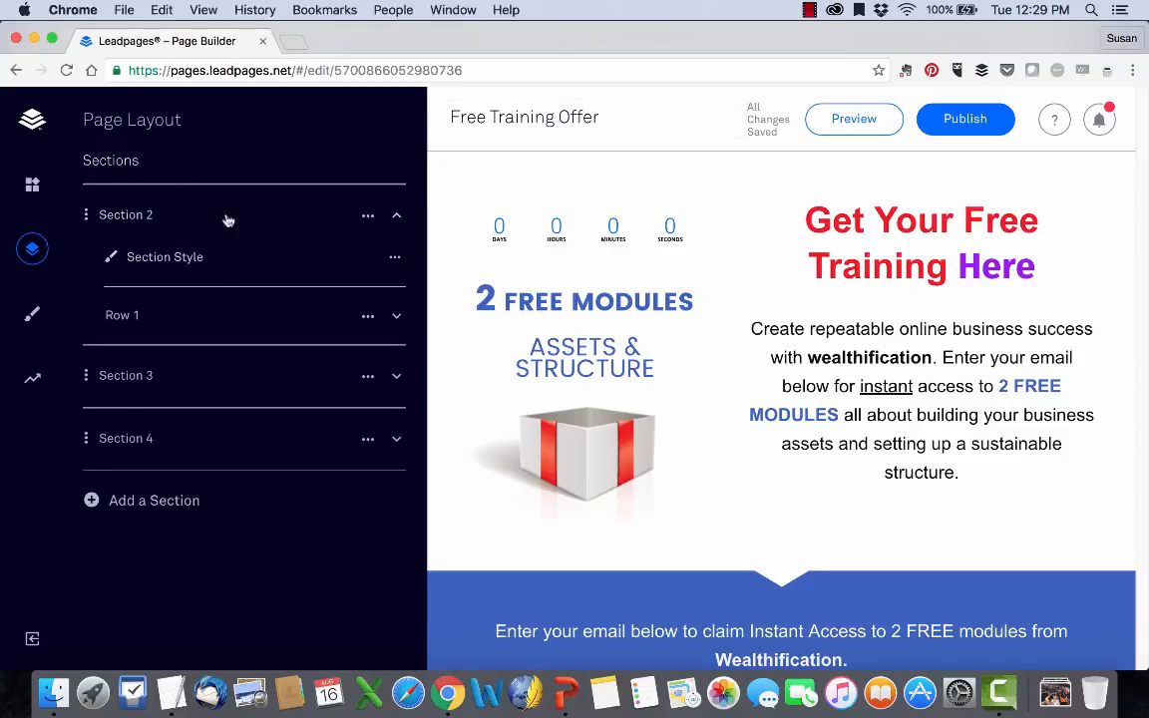
Expand Section 3 and Section 4 in the page layout and examine their style, row and column entries.
left_click(323, 383)
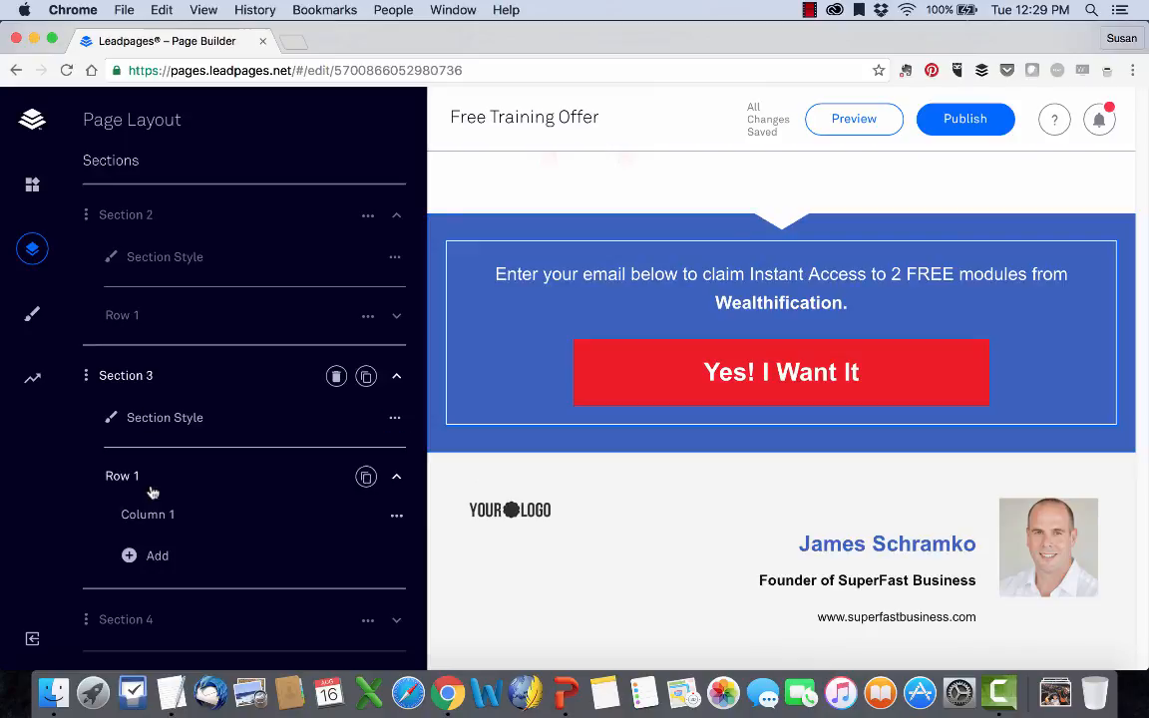
scroll(150, 594, "down", 1)
left_click(145, 590)
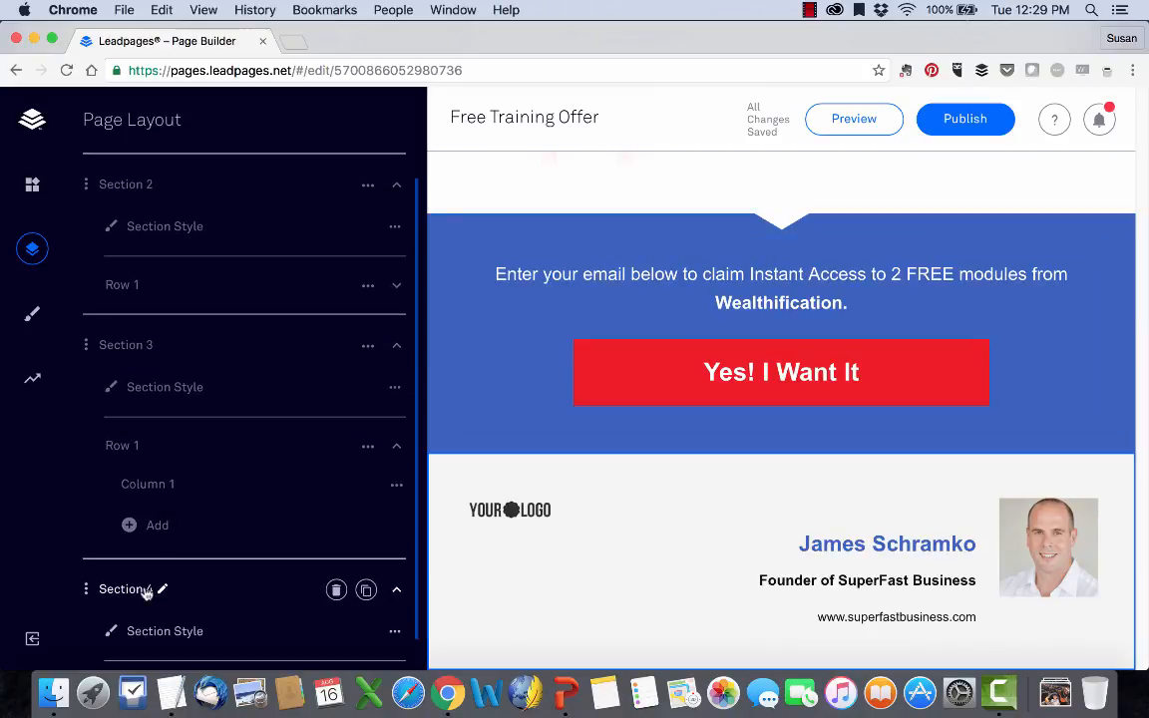
scroll(144, 591, "down", 3)
left_click(129, 554)
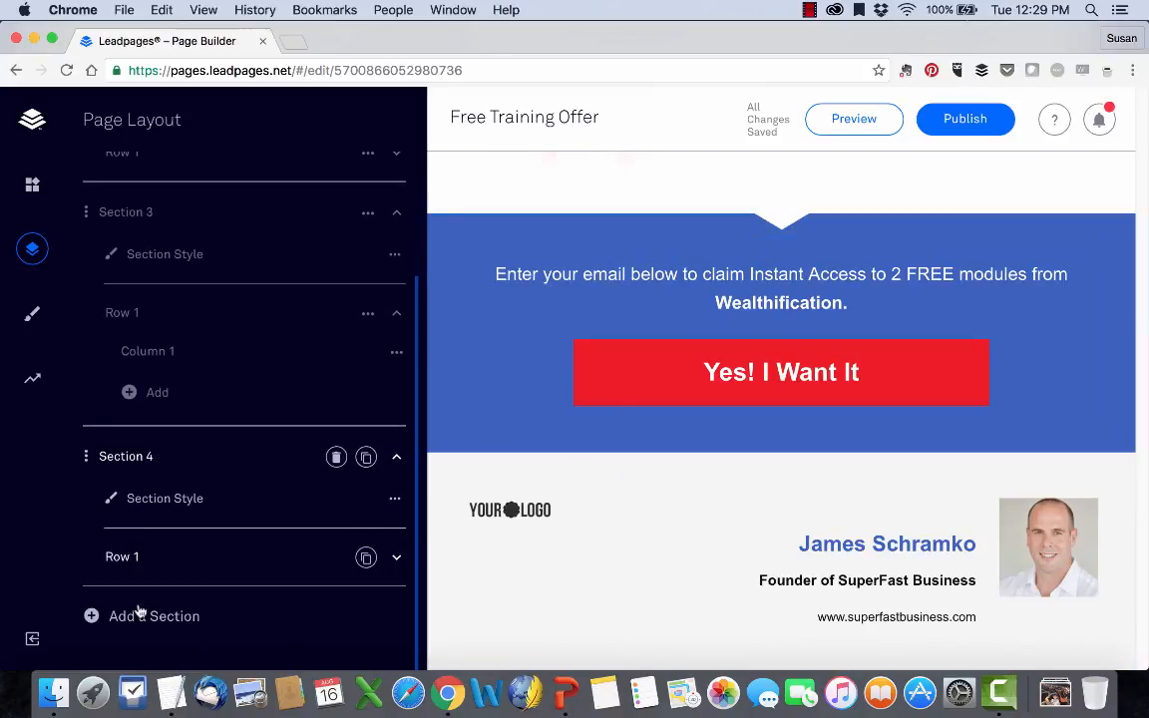
scroll(139, 607, "up", 5)
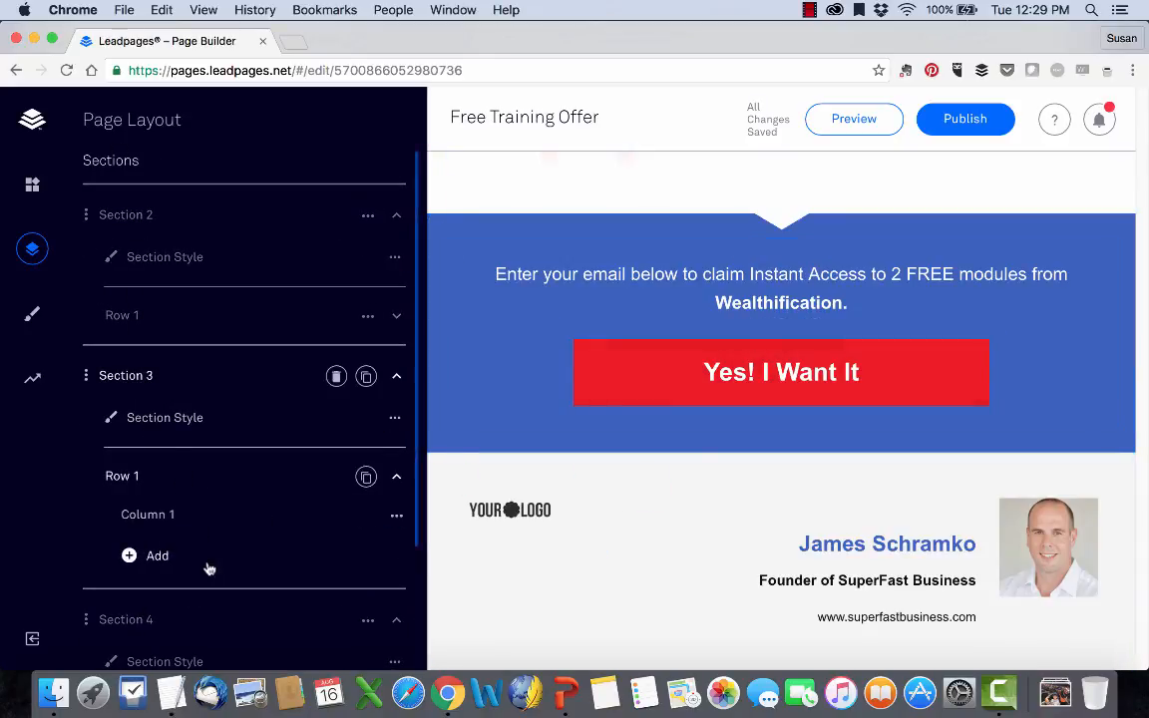
scroll(207, 570, "down", 4)
scroll(170, 443, "up", 4)
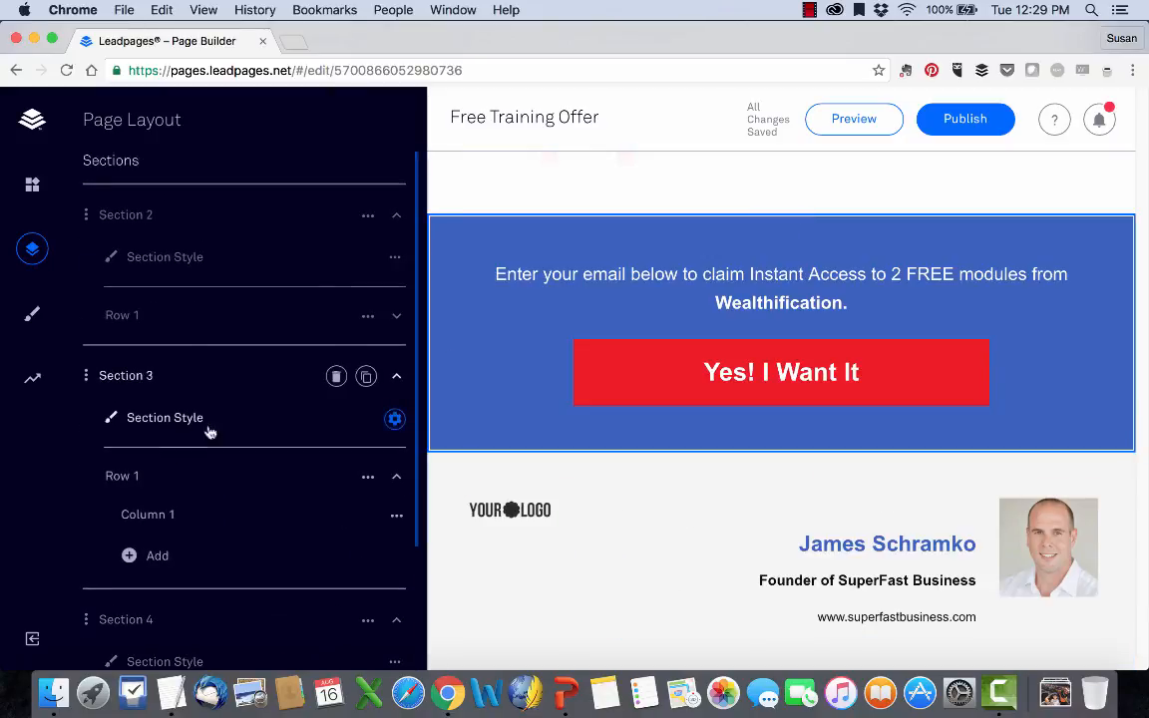
scroll(569, 264, "up", 5)
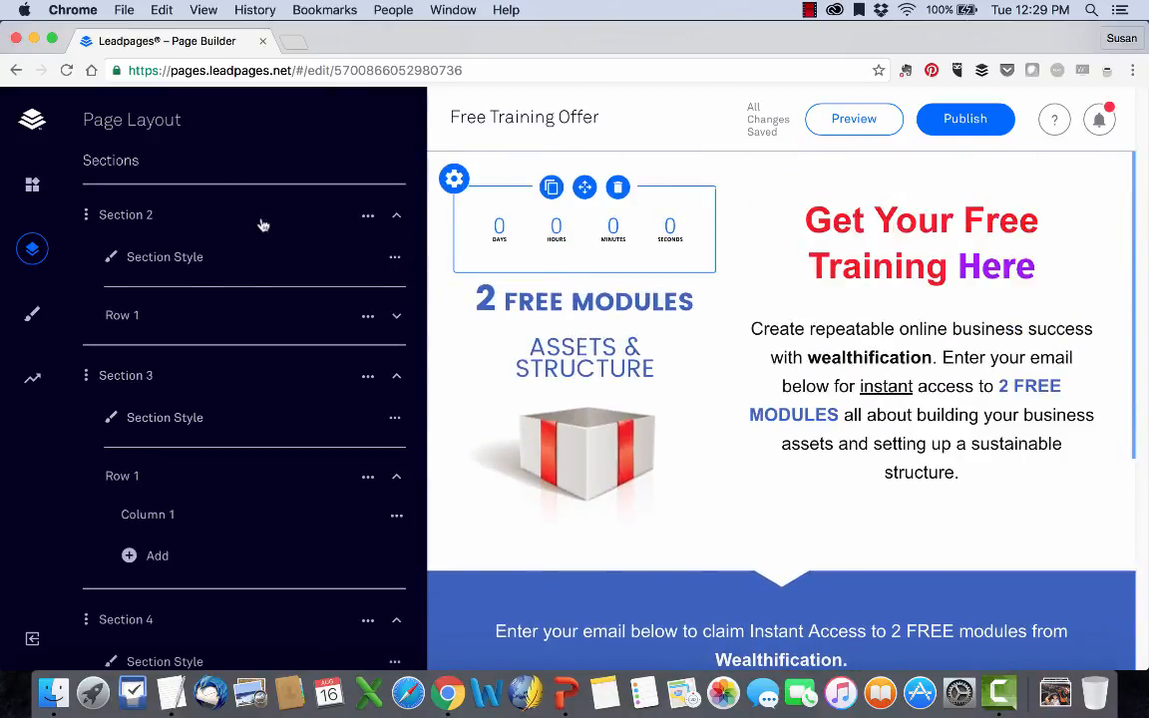
Set Section 2's background color to light gray #e0e0e0 after trying red and darker gray shades.
left_click(149, 260)
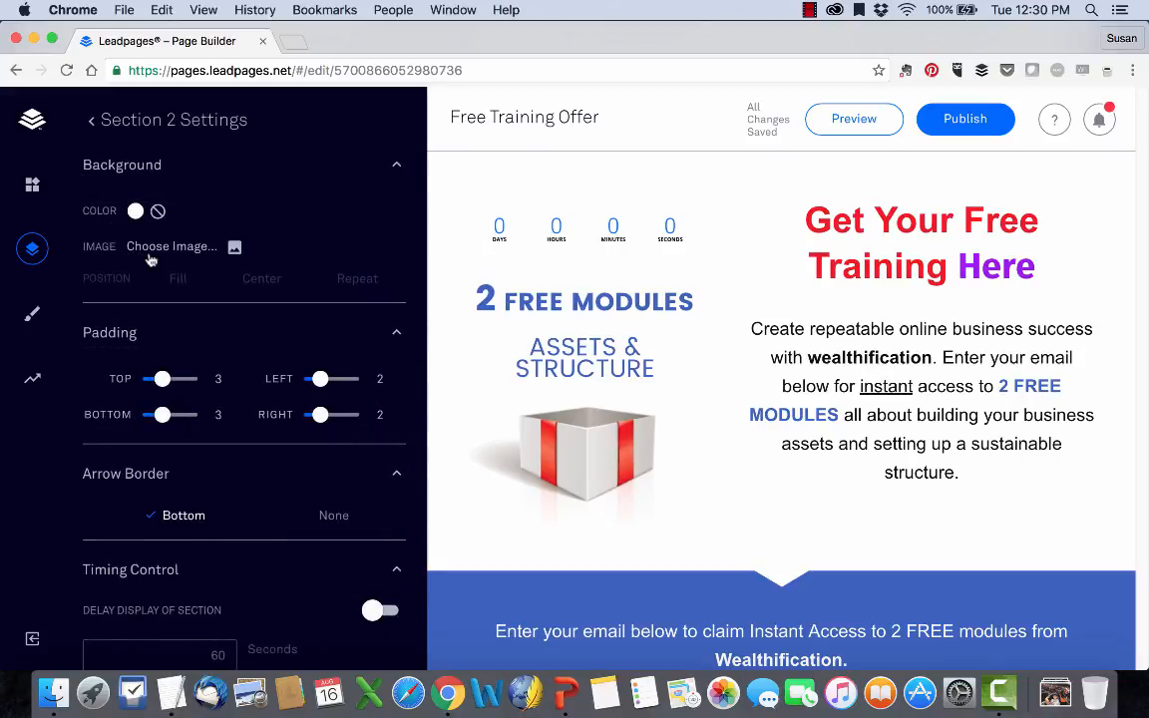
left_click(139, 167)
left_click(137, 165)
left_click(136, 212)
left_click(197, 296)
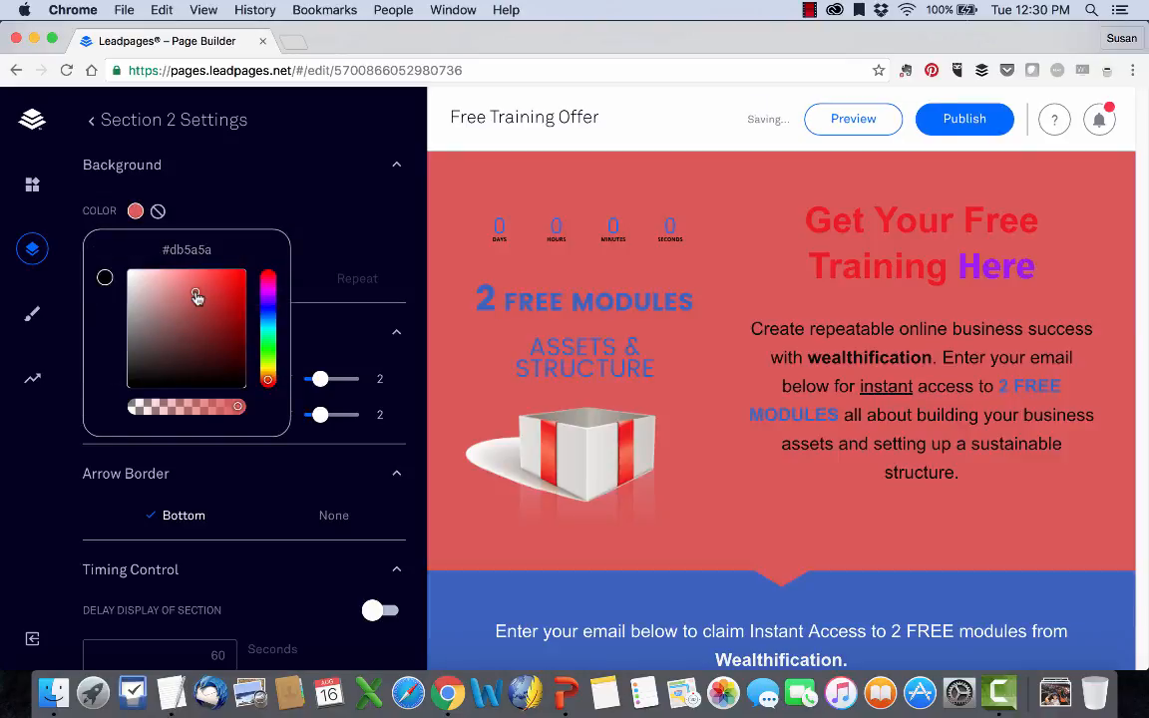
left_click(138, 286)
left_click(137, 326)
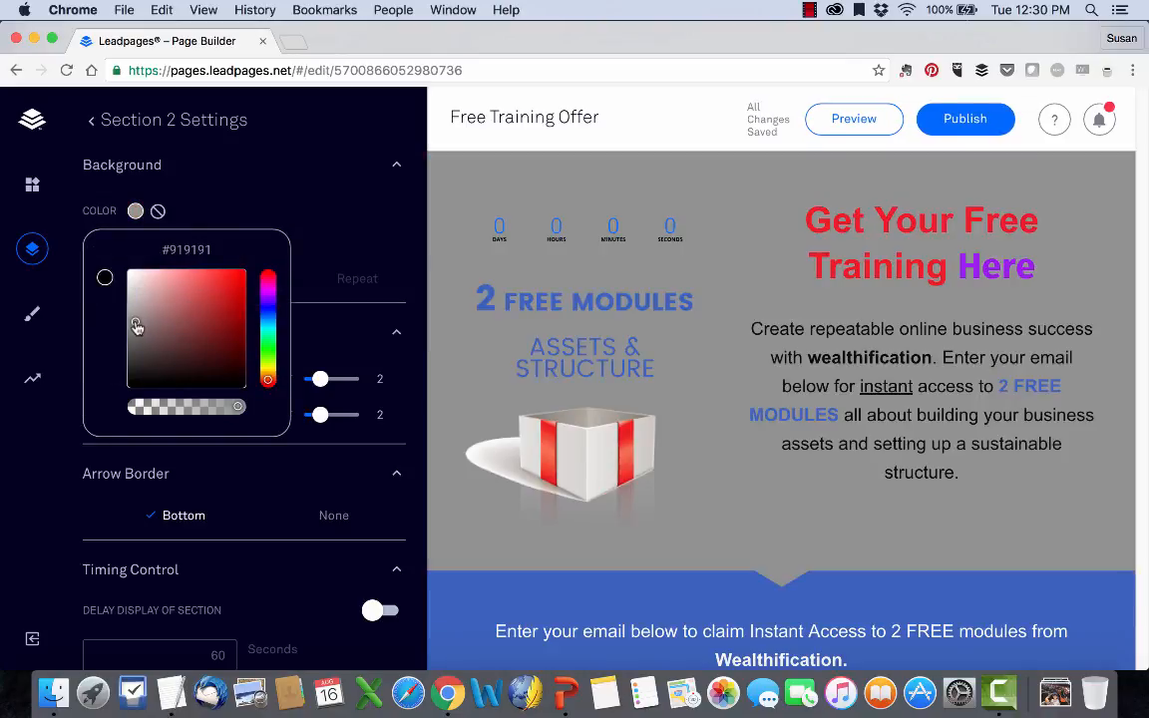
left_click(135, 289)
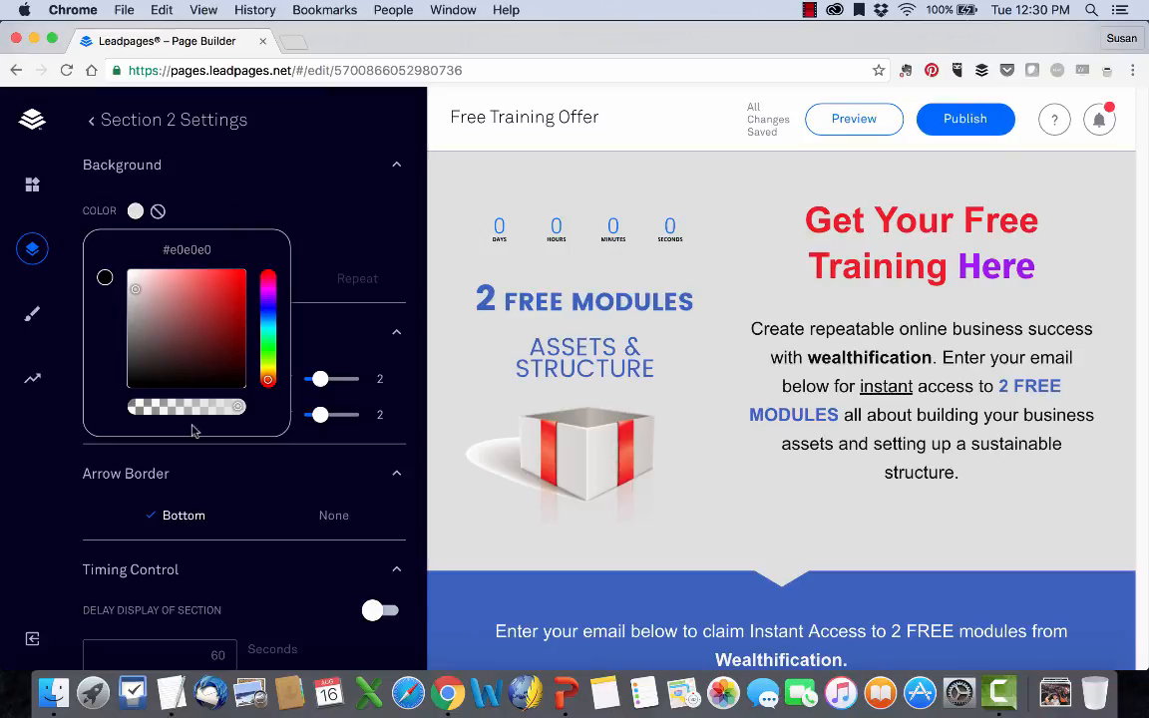
double_click(189, 249)
left_click(272, 210)
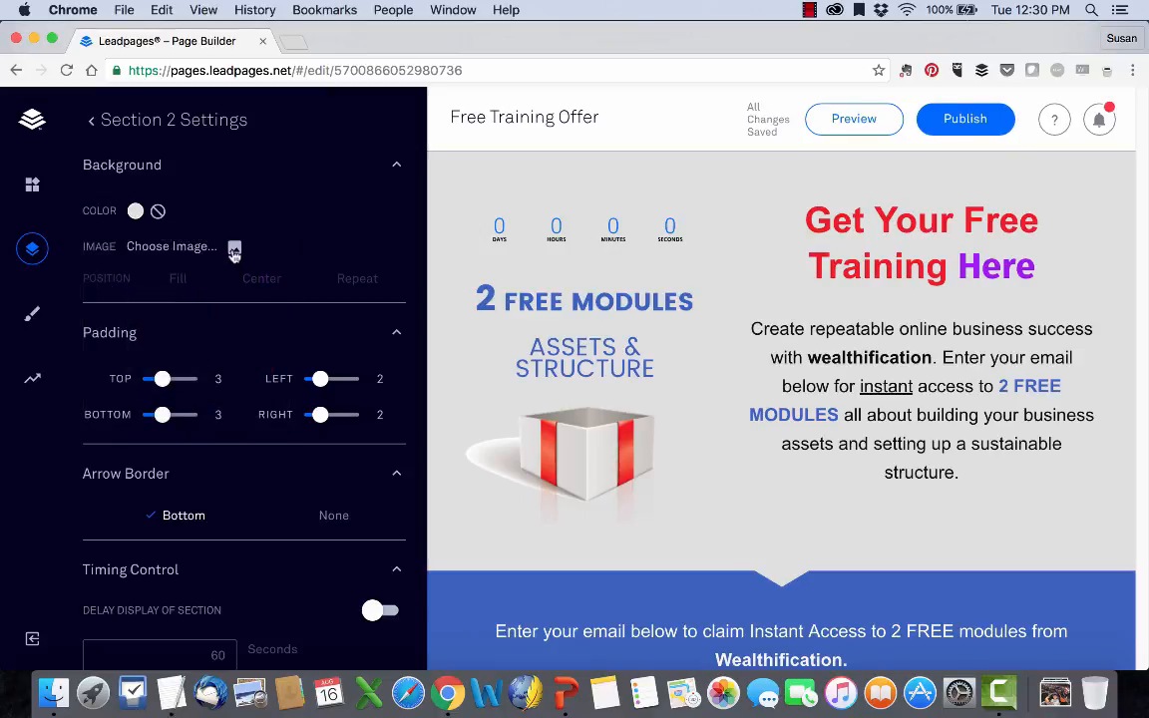
Use "background ty page.png" as Section 2's background image and set its position to Center after trying Repeat.
left_click(233, 251)
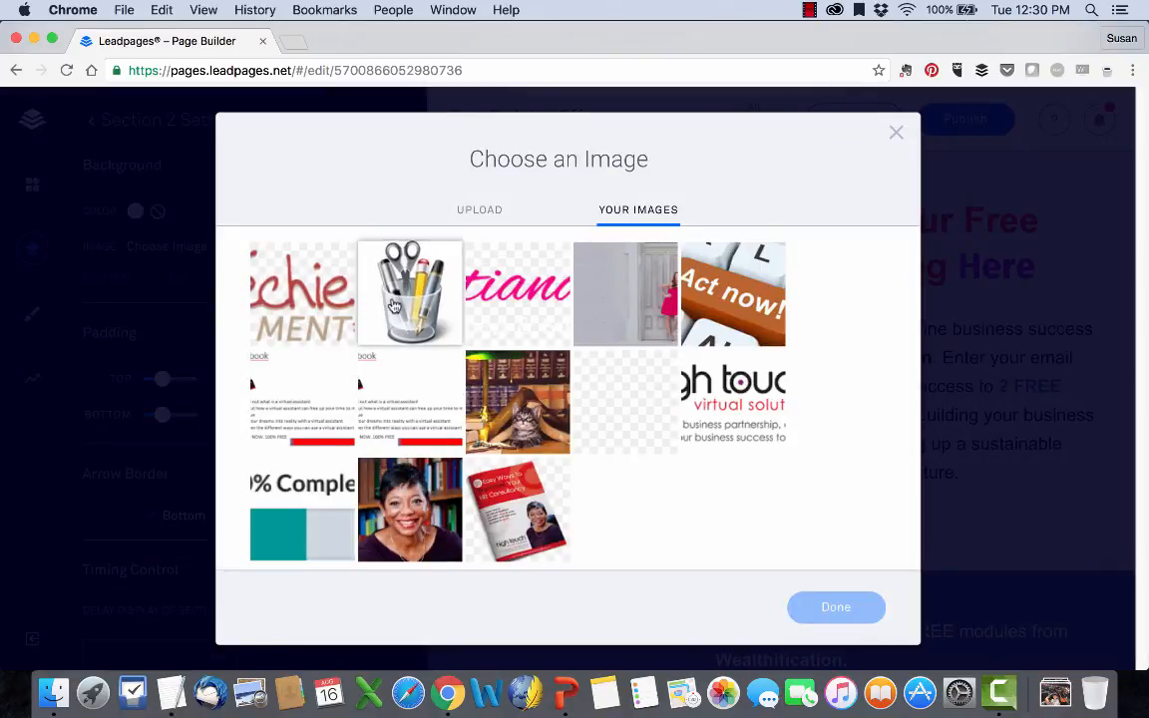
left_click(659, 291)
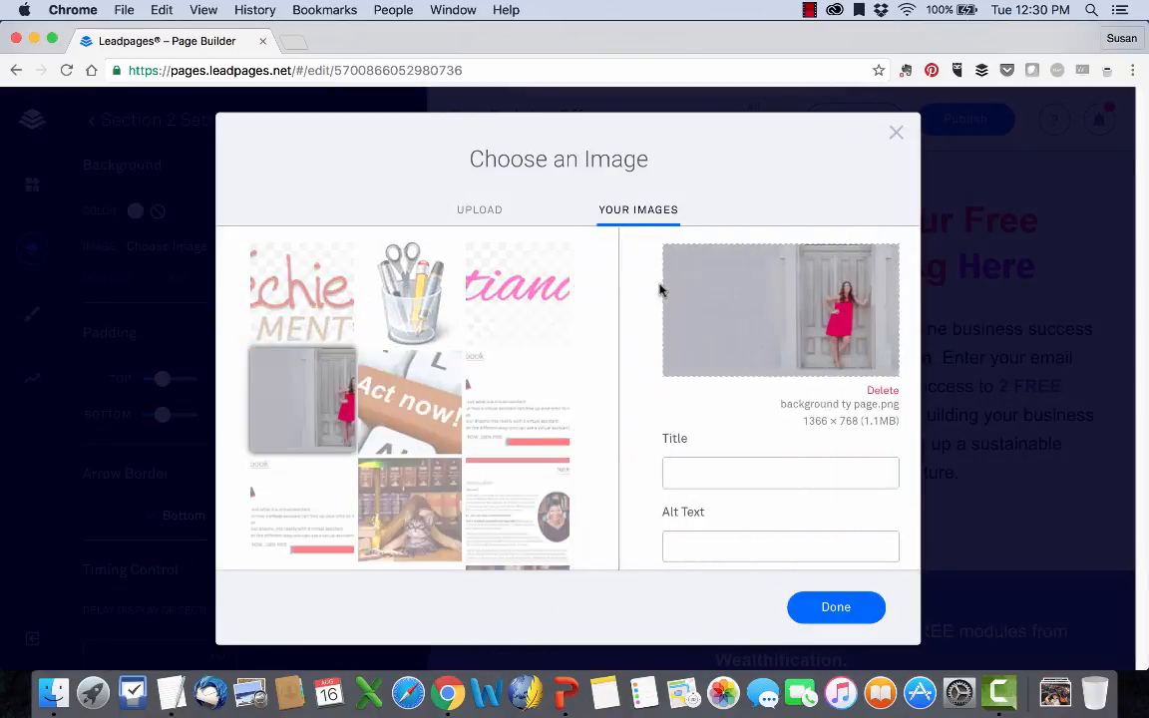
left_click(836, 608)
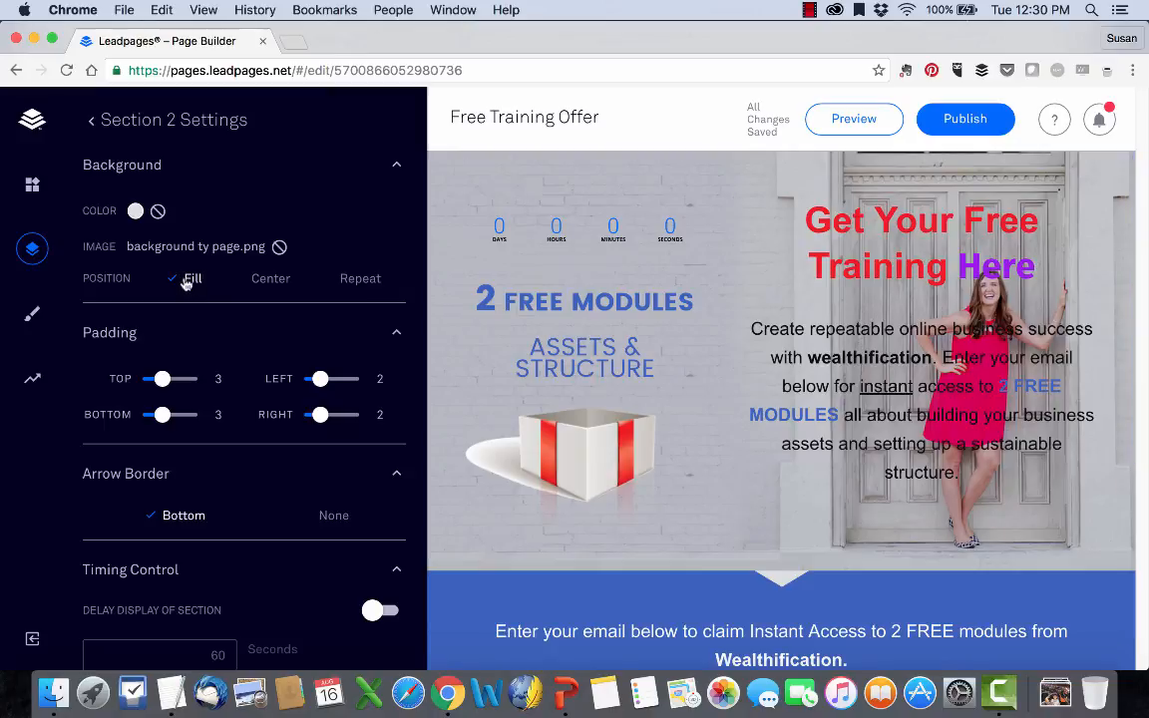
left_click(269, 281)
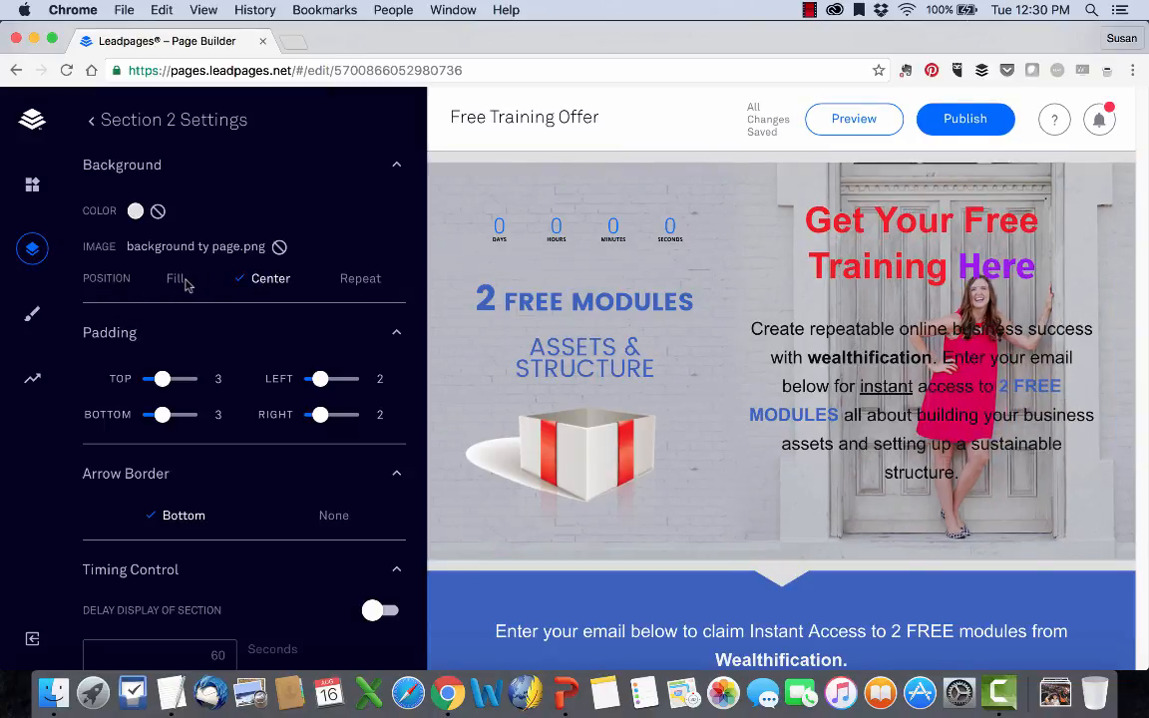
left_click(349, 281)
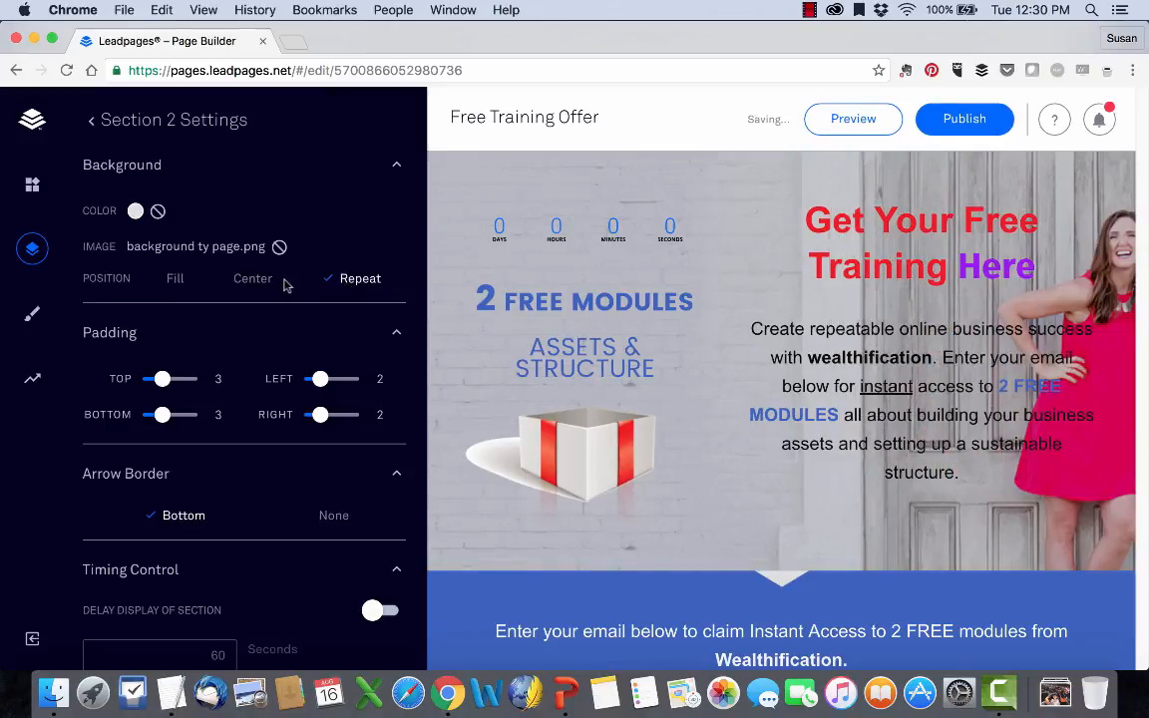
left_click(267, 285)
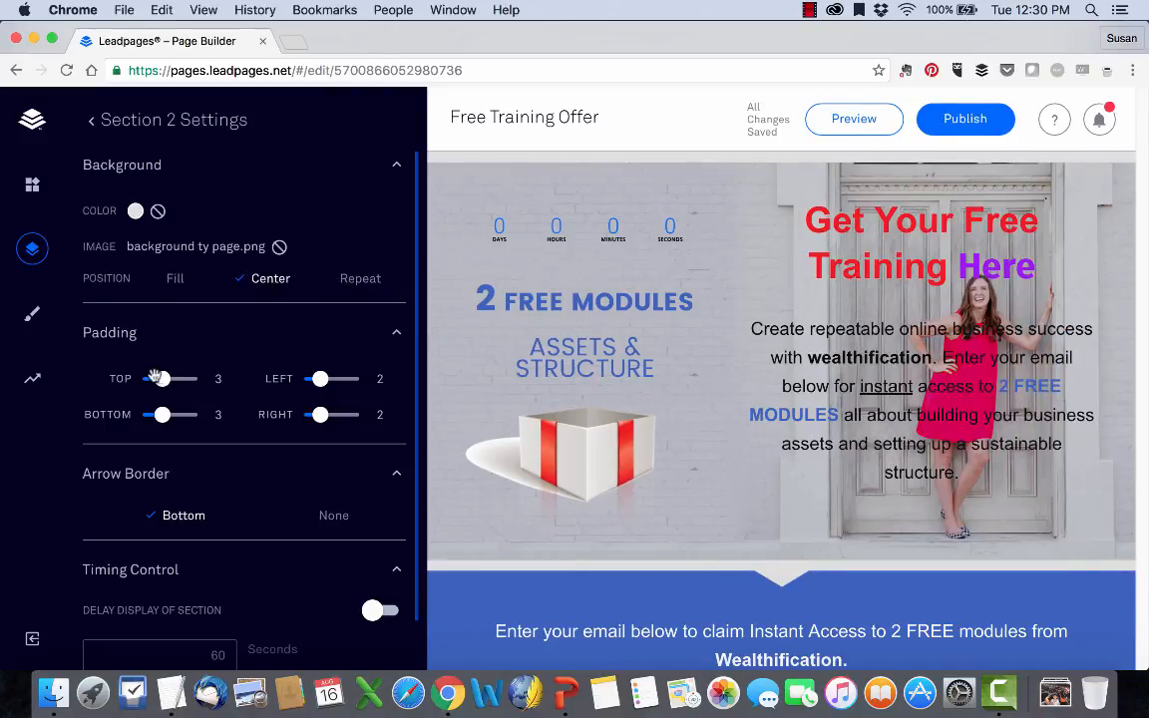
Set Section 2's left padding to 3, and try removing its arrow border before setting it back to Bottom.
left_click_drag(160, 378, 162, 415)
mouse_move(318, 378)
left_mouse_down()
mouse_move(341, 379)
mouse_move(324, 380)
left_mouse_up()
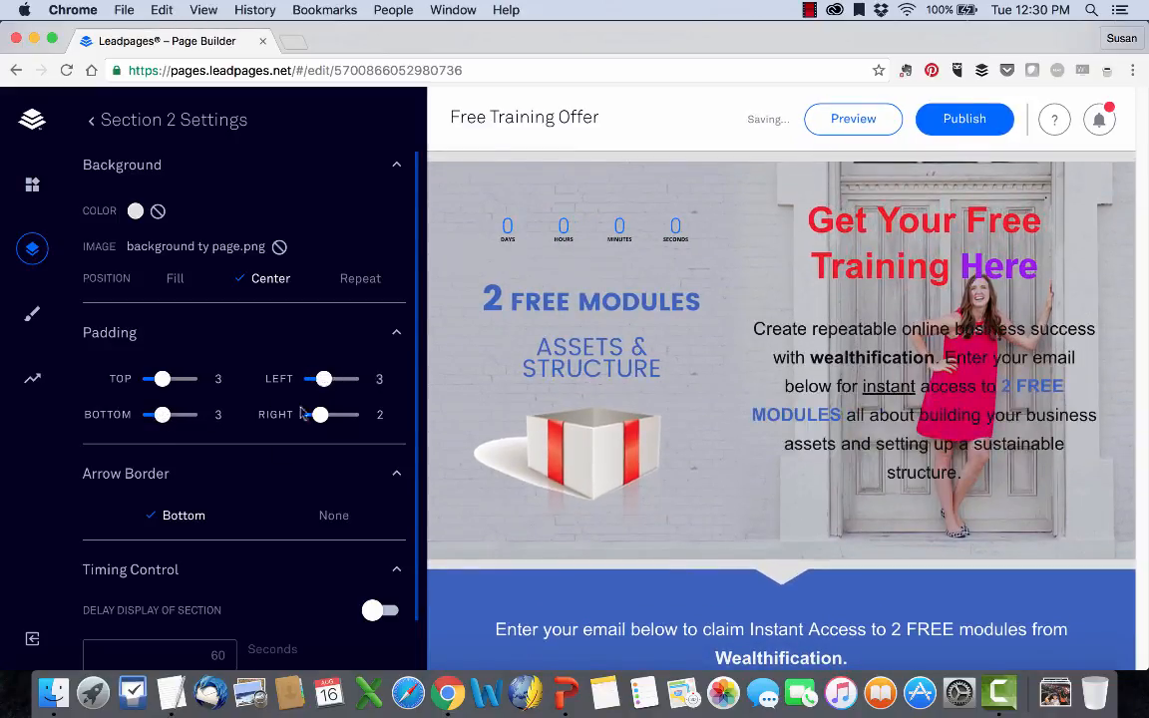
scroll(257, 477, "down", 1)
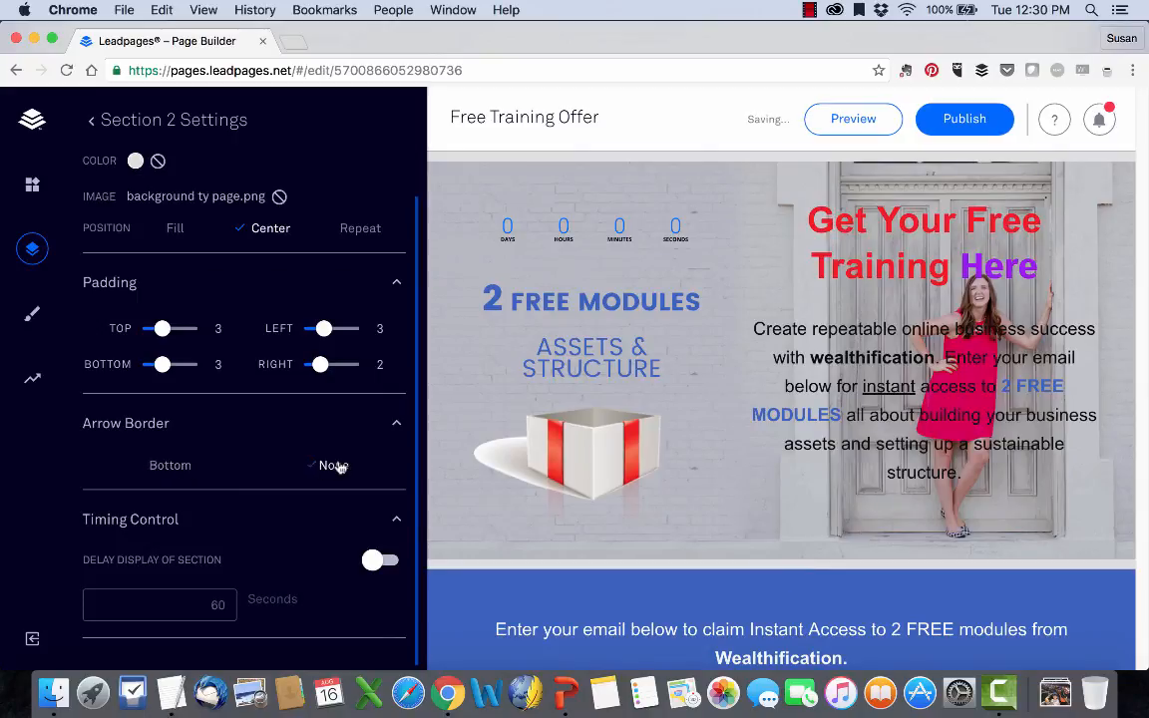
left_click(180, 466)
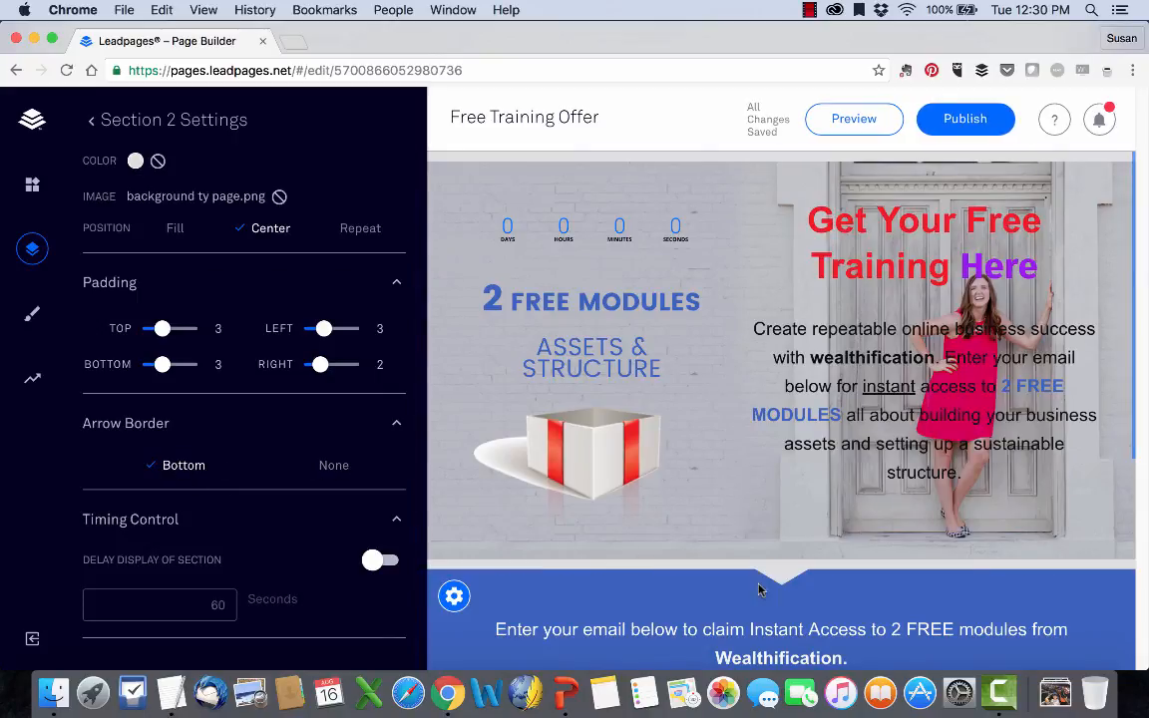
Enable delayed display for Section 2, set the delay to 90 seconds, and collapse its Background settings.
scroll(279, 586, "down", 1)
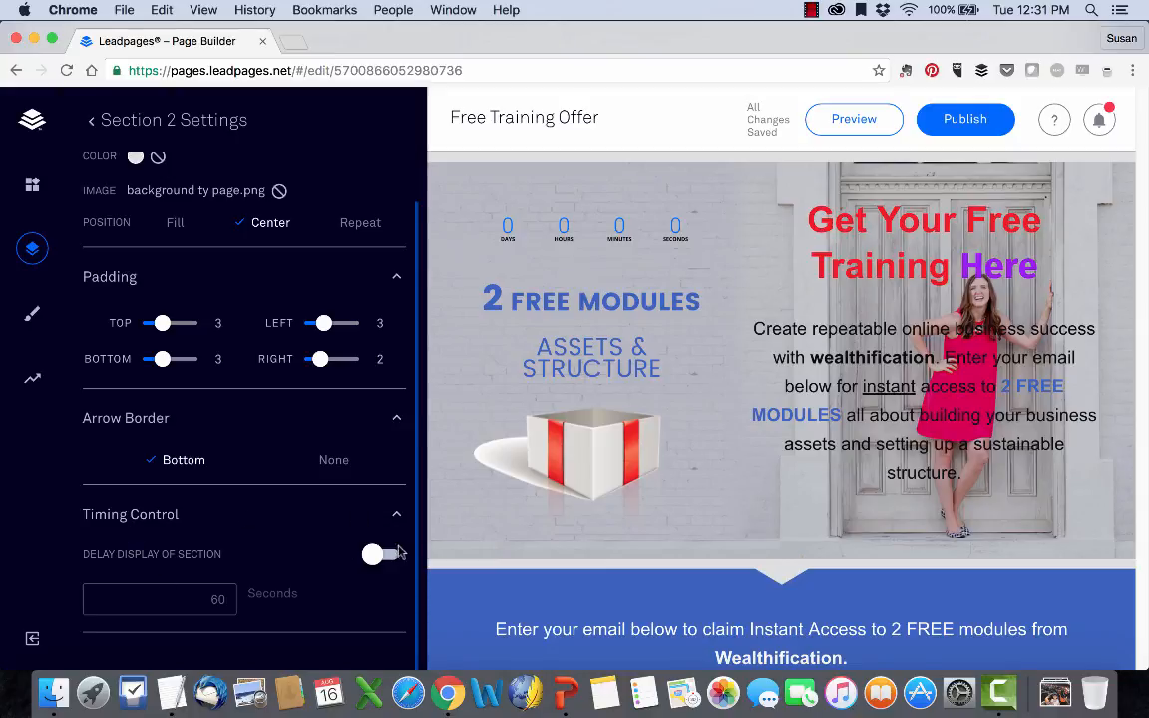
left_click(385, 554)
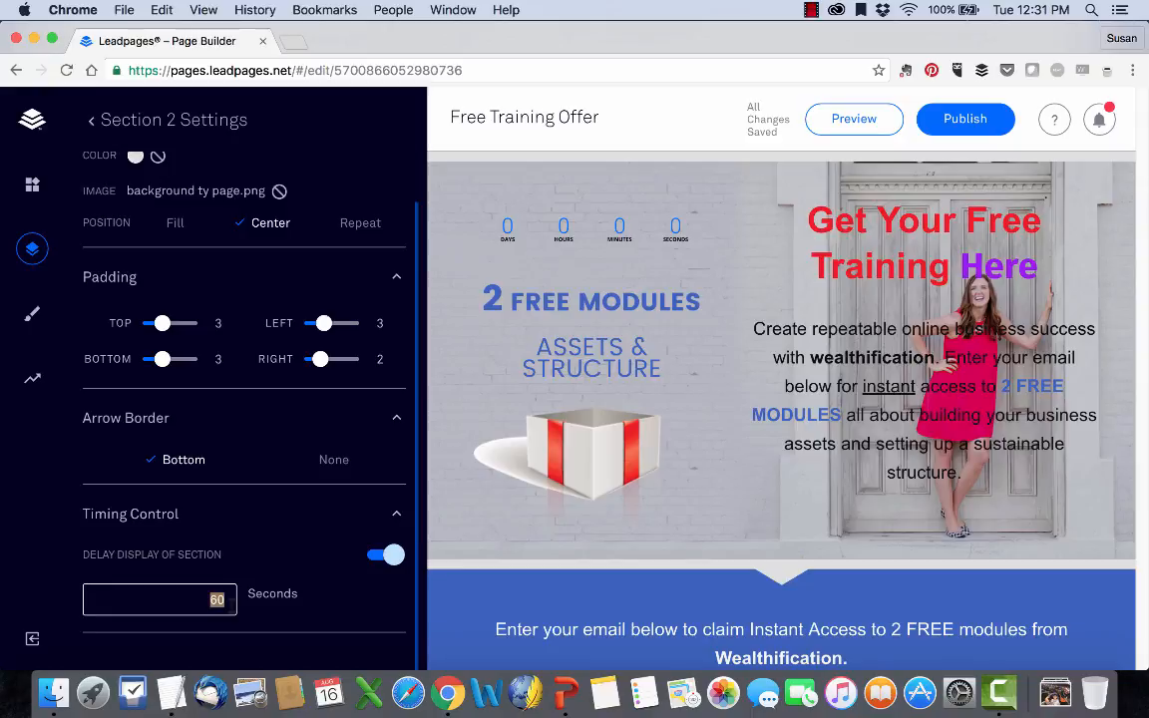
type("90")
scroll(316, 522, "up", 1)
left_click(396, 167)
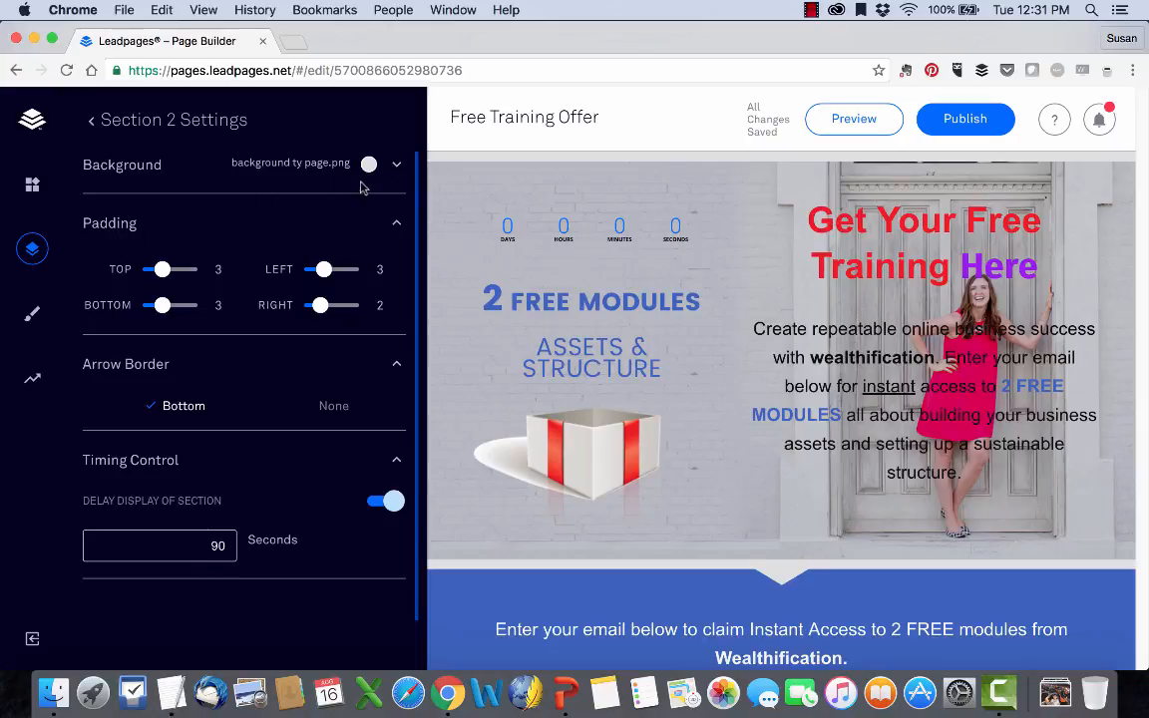
Publish the Free Training Offer page, dismiss the publish confirmation, and push an update to the live page.
left_click(32, 195)
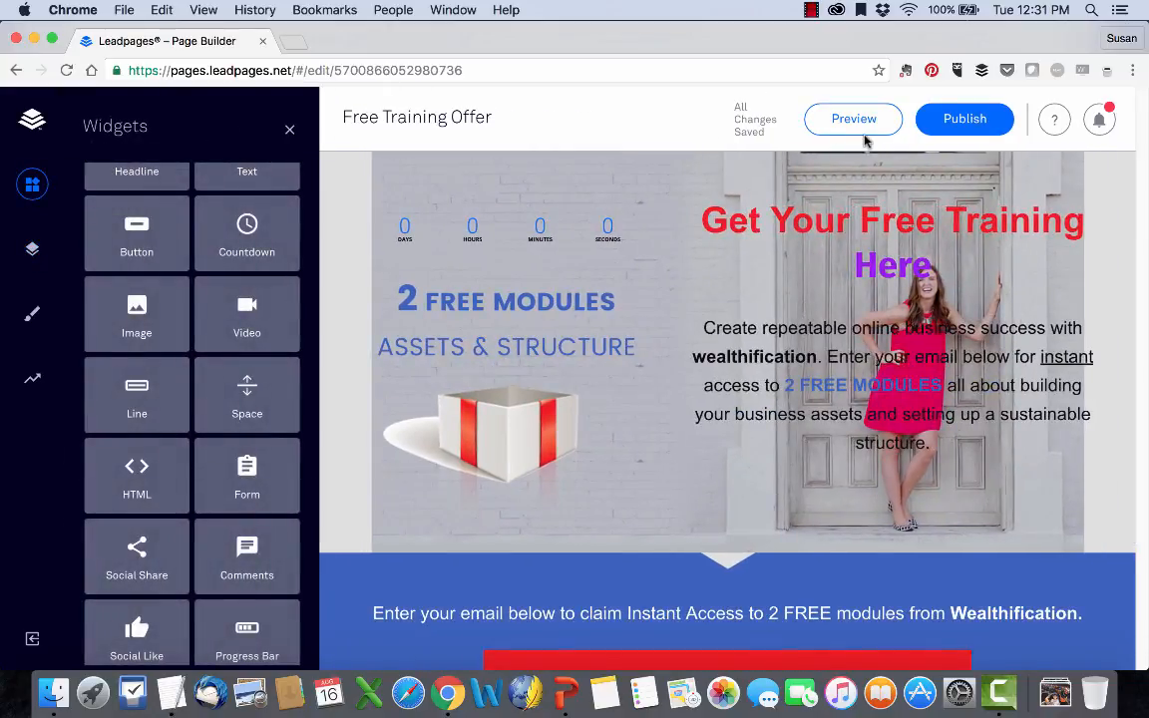
left_click(957, 127)
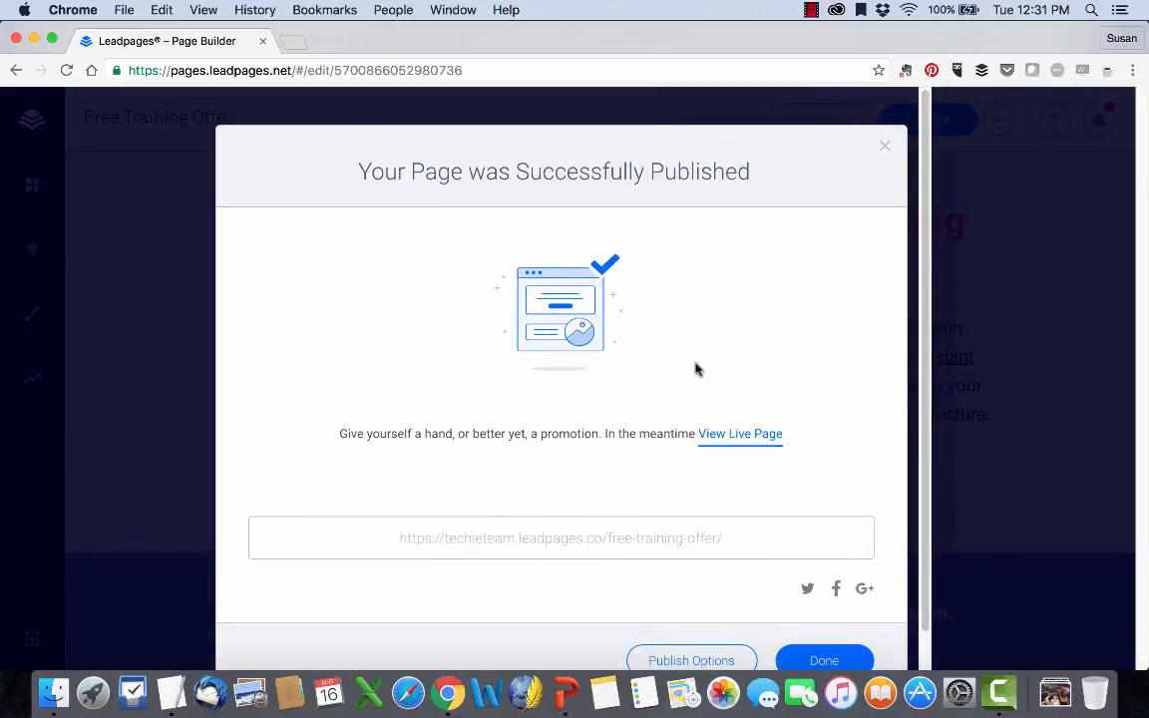
scroll(697, 370, "down", 2)
left_click(826, 622)
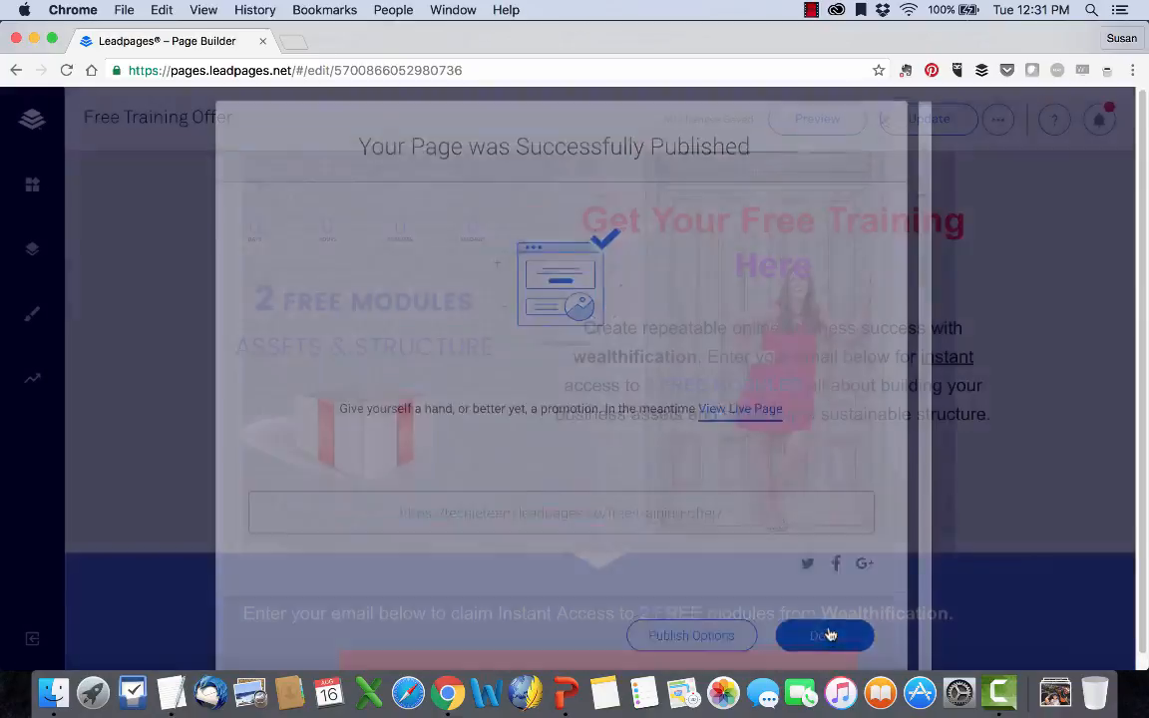
scroll(187, 465, "down", 1)
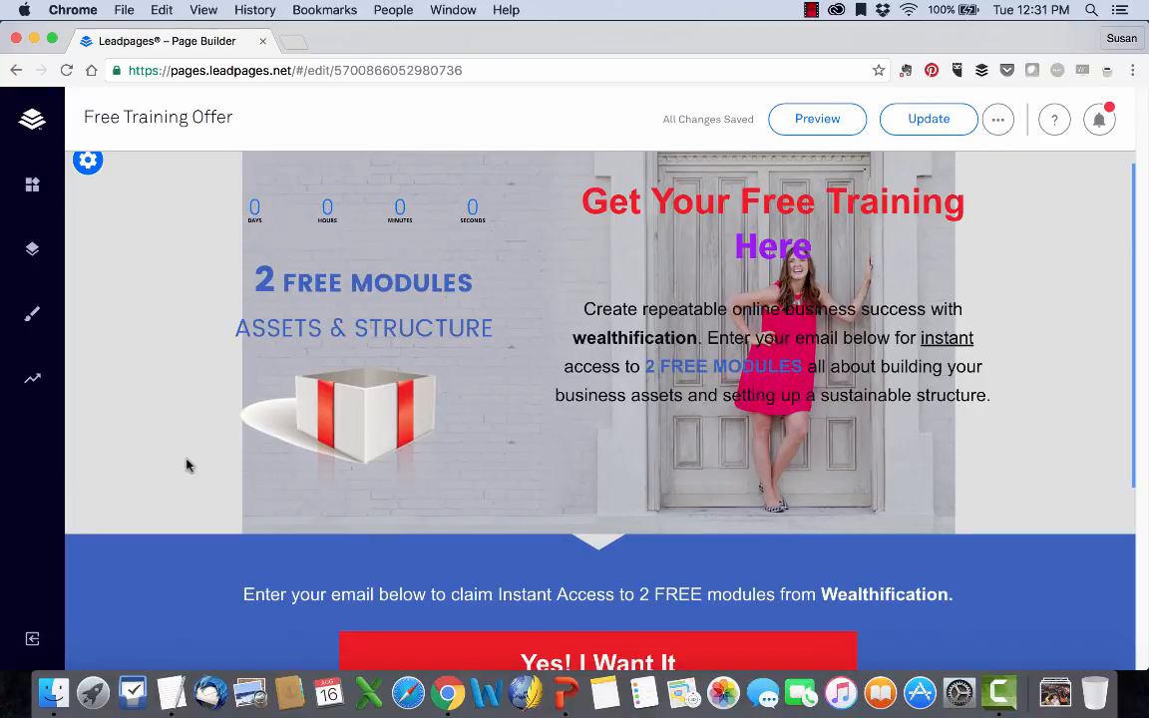
left_click(935, 119)
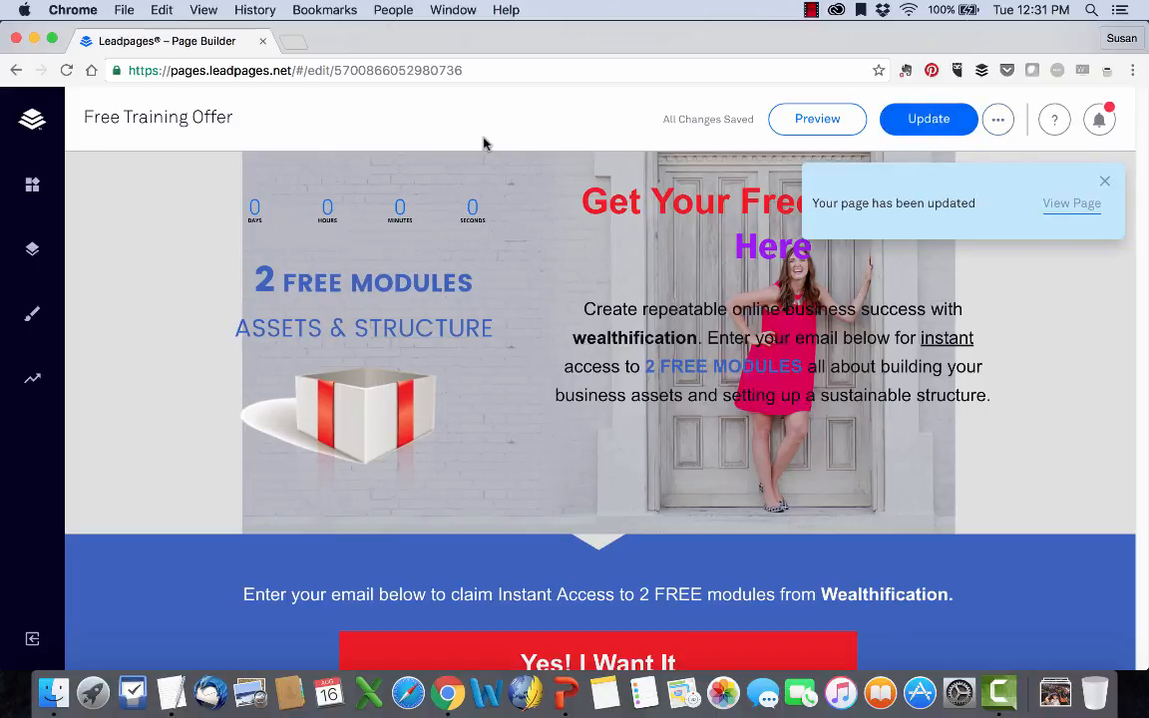
Return to the My Pages list and look through the published pages with their visits, opt-ins and conversion rates.
left_click(32, 118)
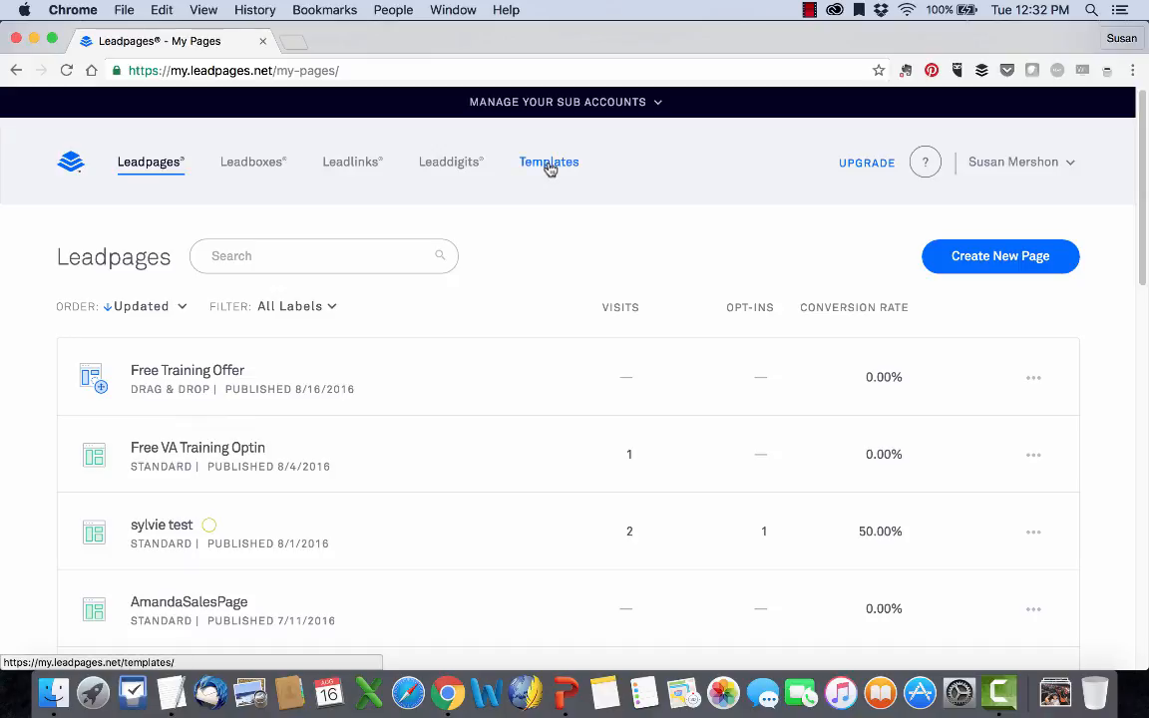
scroll(283, 367, "down", 2)
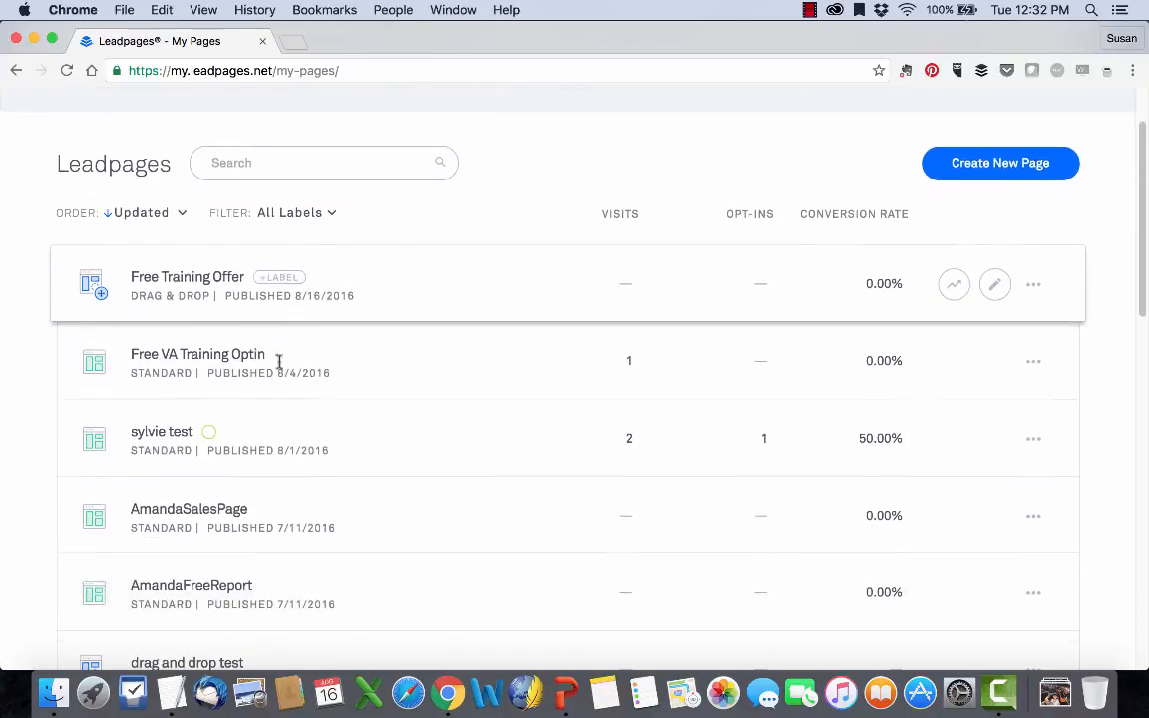
scroll(104, 411, "down", 1)
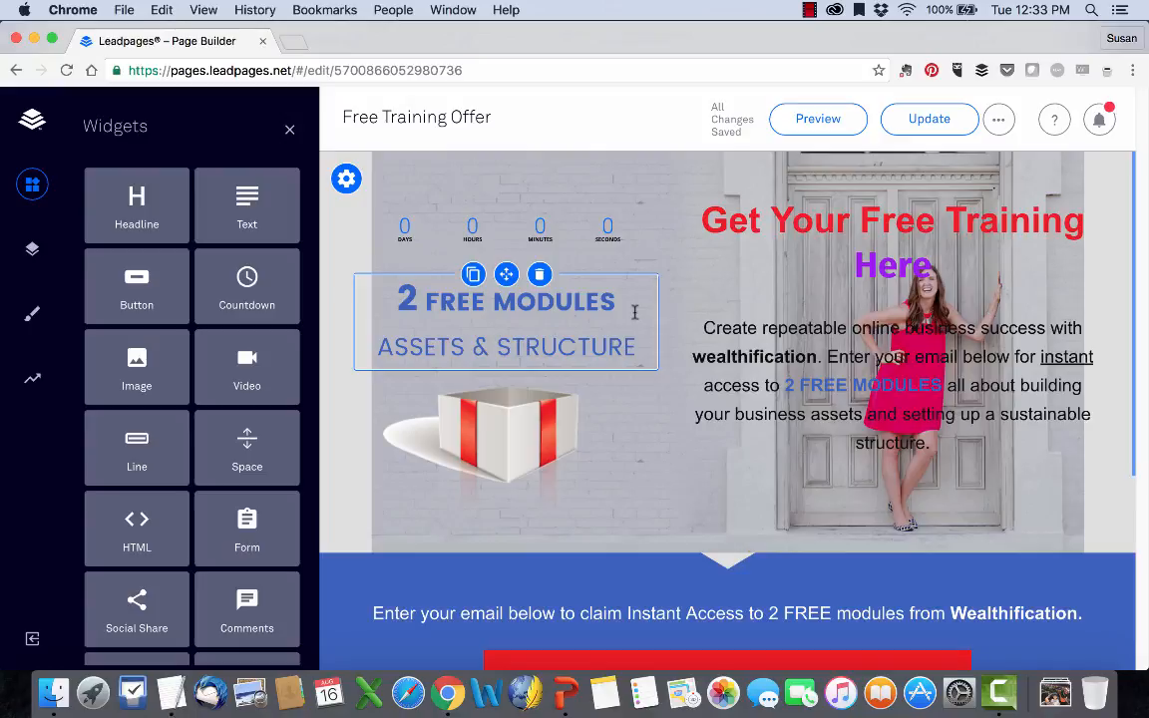
Add a Video widget beside the countdown timer in Section 2 and open its embed code field.
scroll(634, 312, "down", 1)
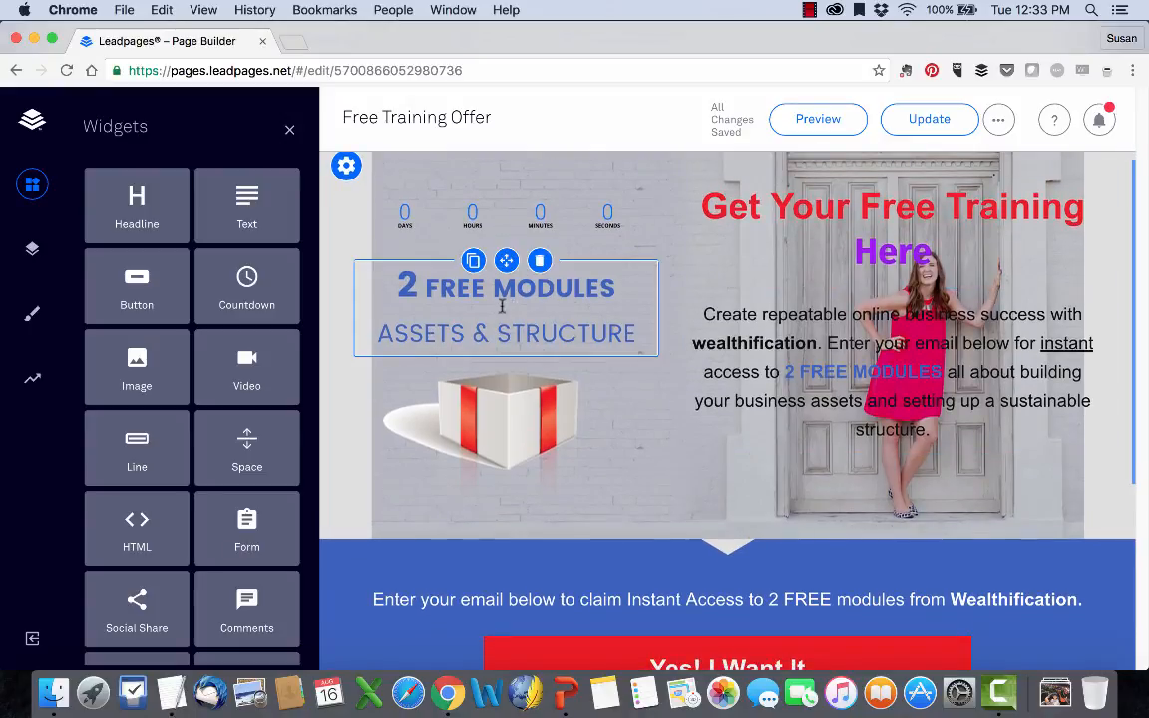
scroll(247, 349, "down", 5)
scroll(243, 259, "up", 3)
left_click_drag(242, 259, 511, 195)
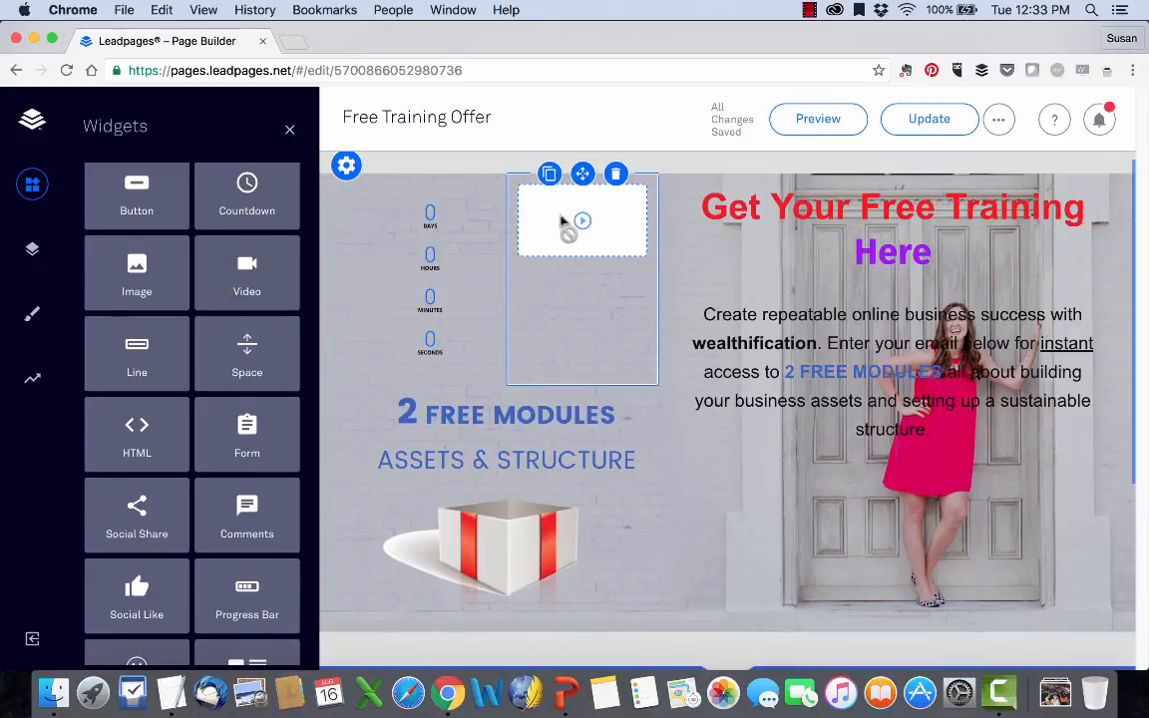
left_click(582, 222)
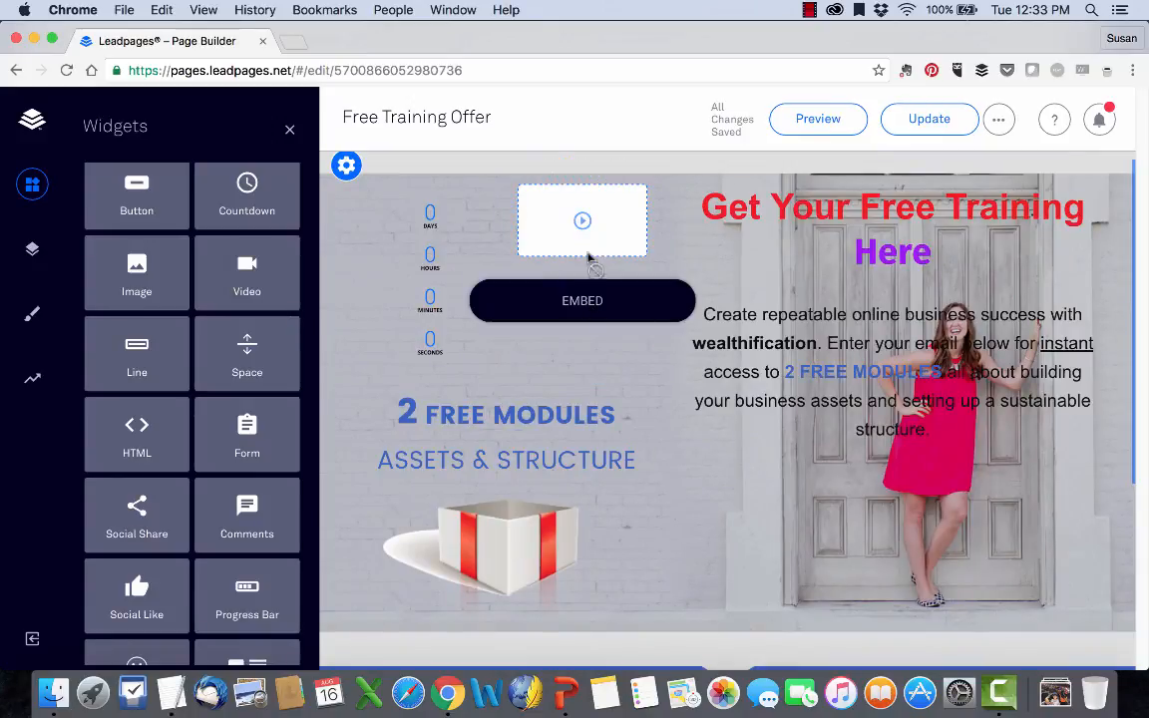
left_click(576, 302)
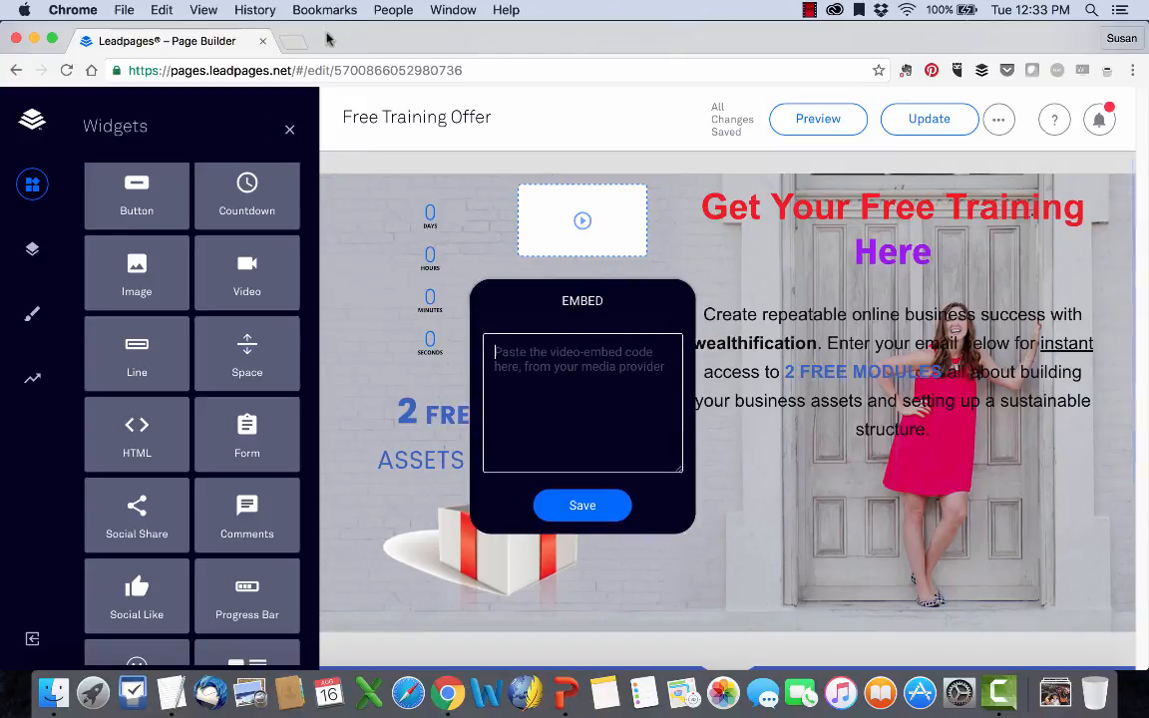
Switch to YouTube in a new tab and open "How To Set Your Virtual Assistant Rates" from the channel's own videos.
left_click(291, 42)
type("you")
key("Return")
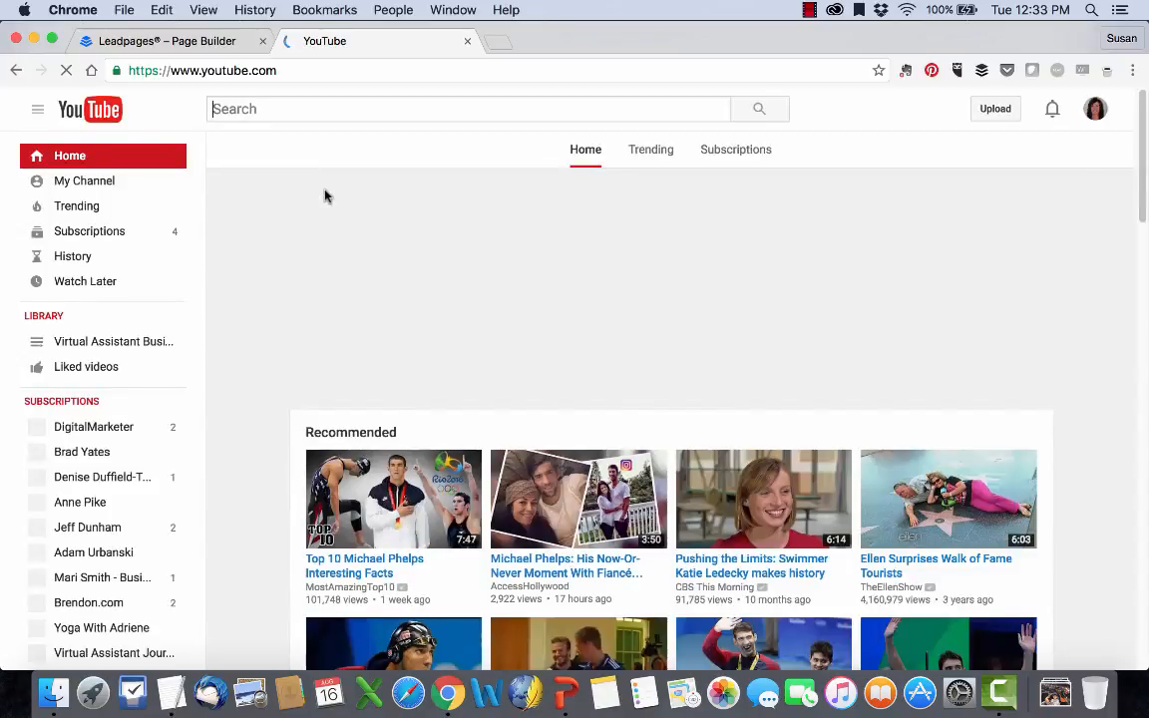
left_click(62, 181)
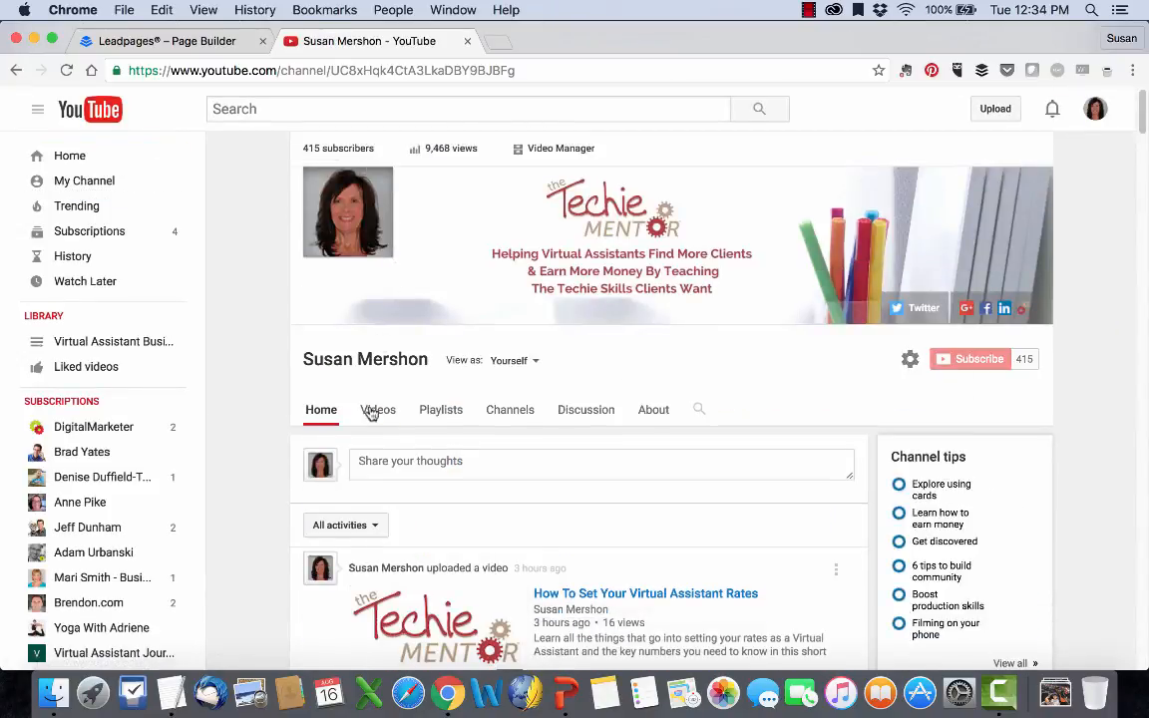
left_click(376, 413)
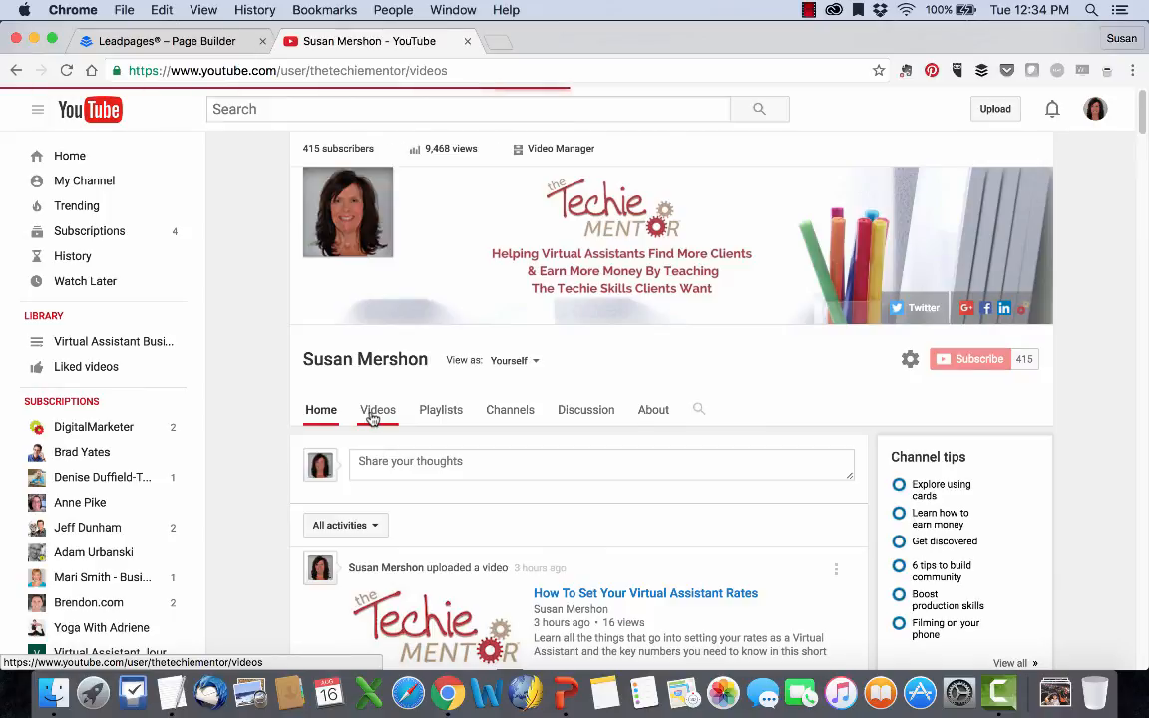
left_click(356, 346)
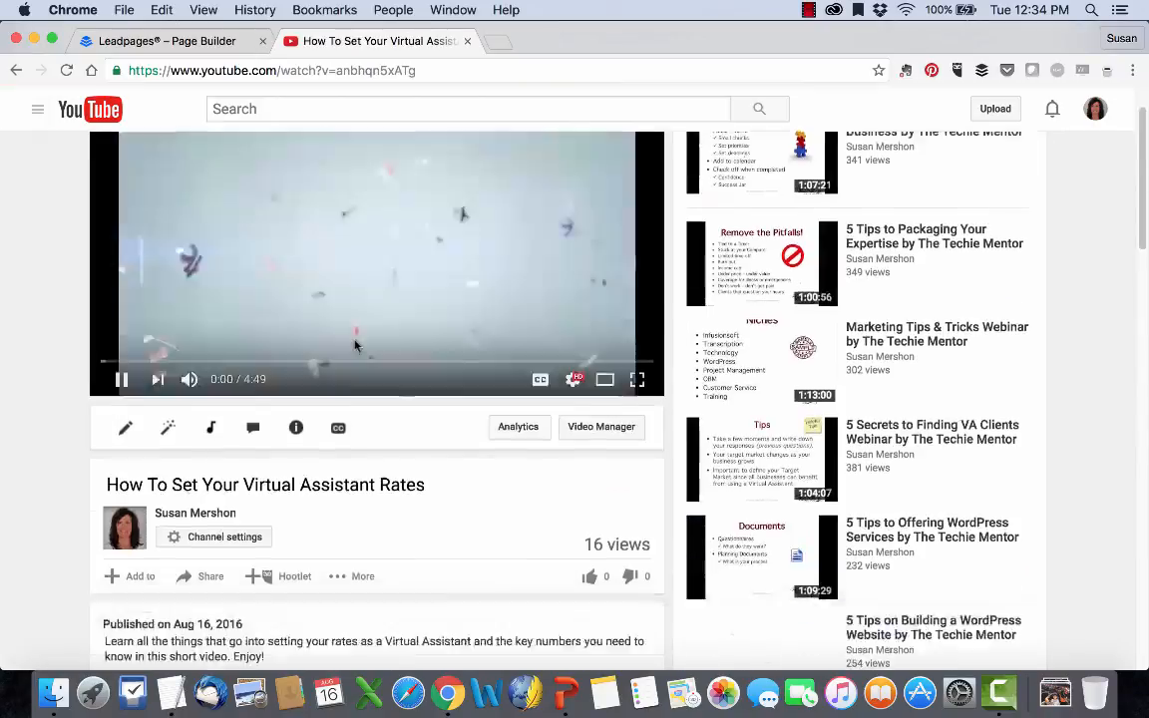
scroll(166, 271, "down", 3)
left_click(169, 223)
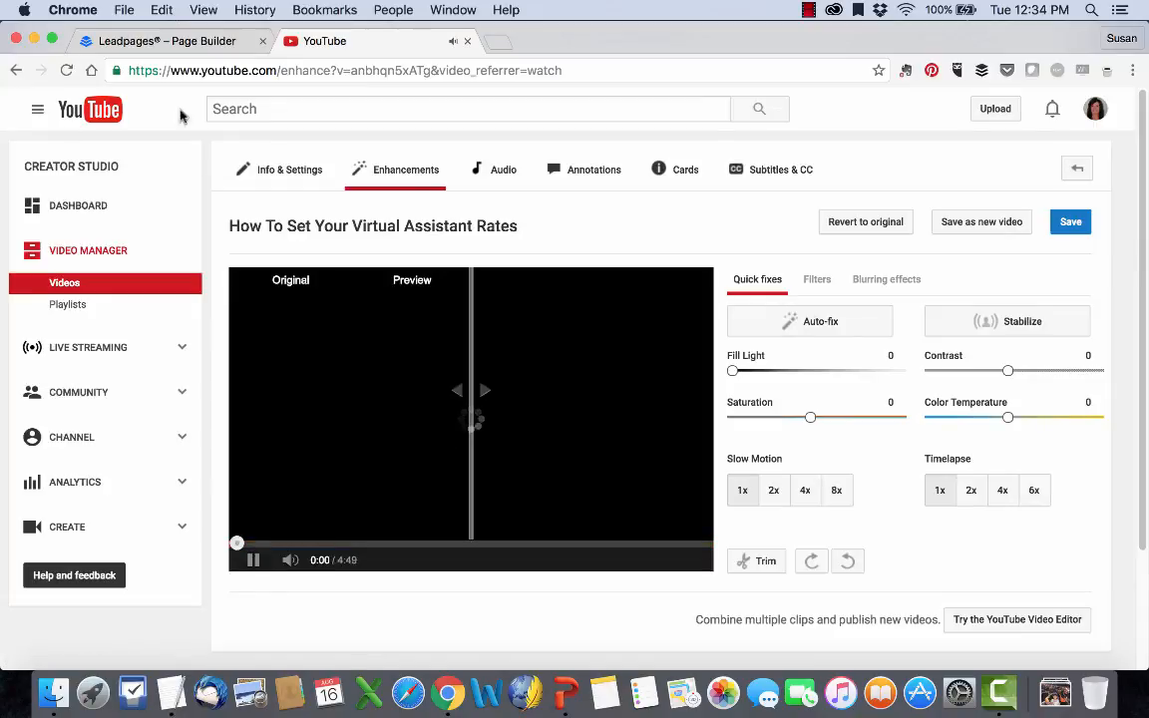
left_click(270, 172)
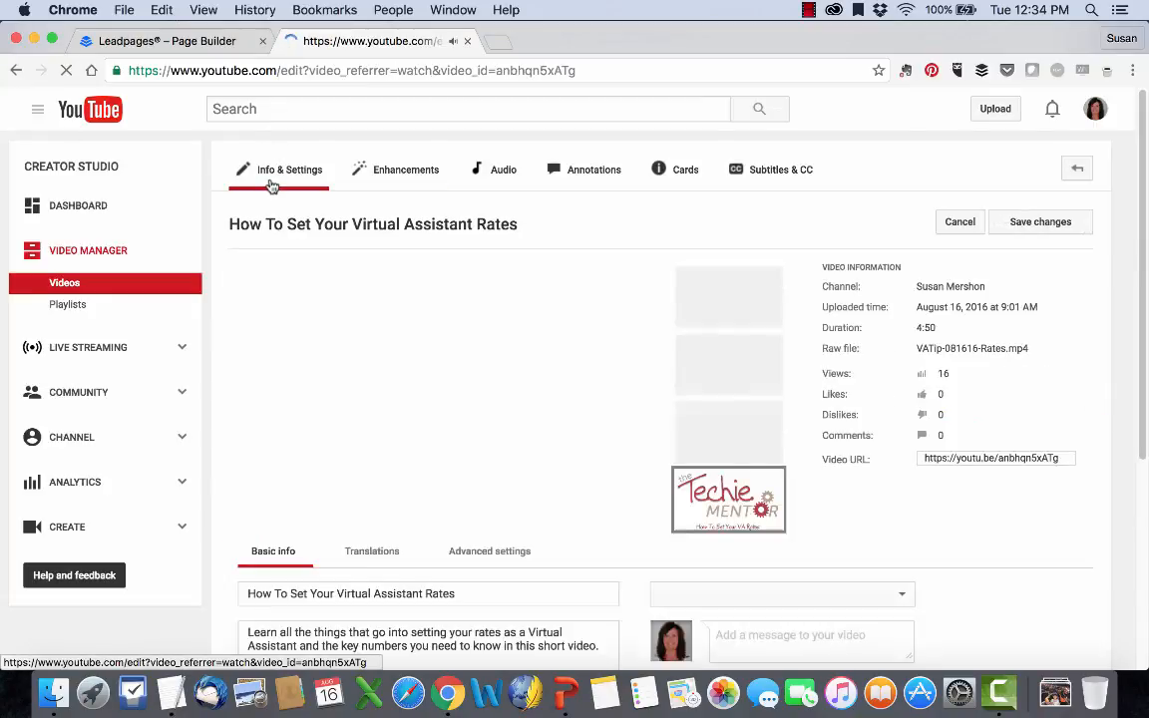
scroll(272, 186, "down", 5)
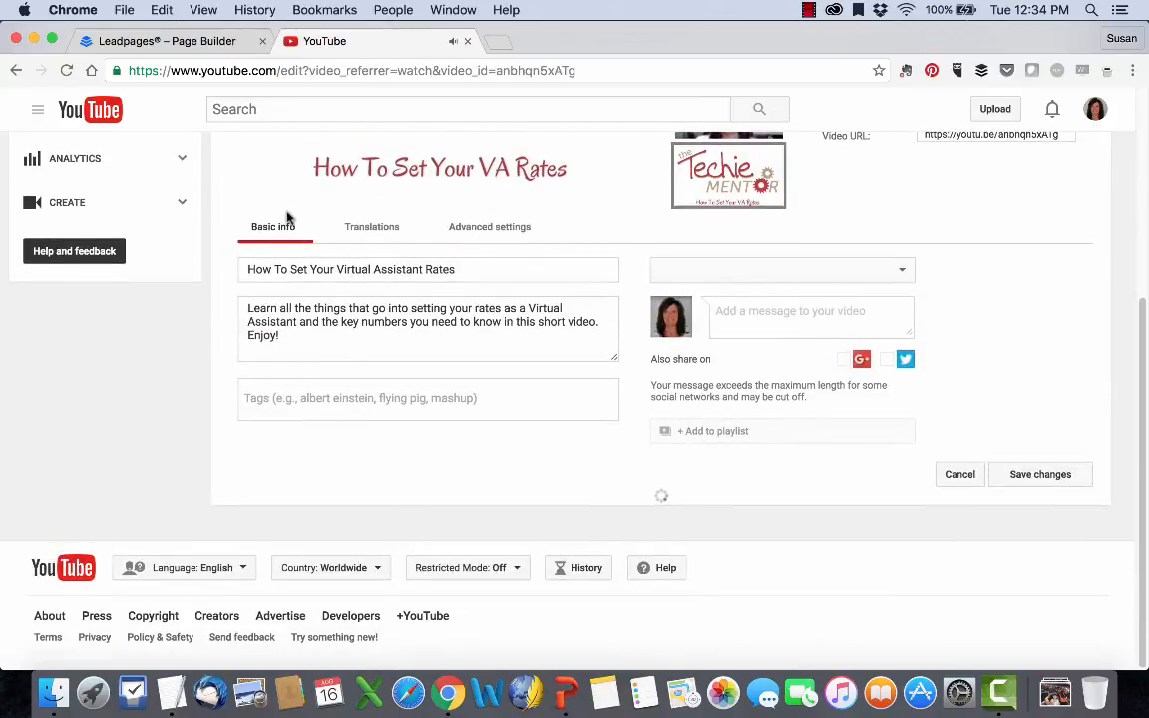
scroll(250, 250, "up", 5)
left_click(14, 71)
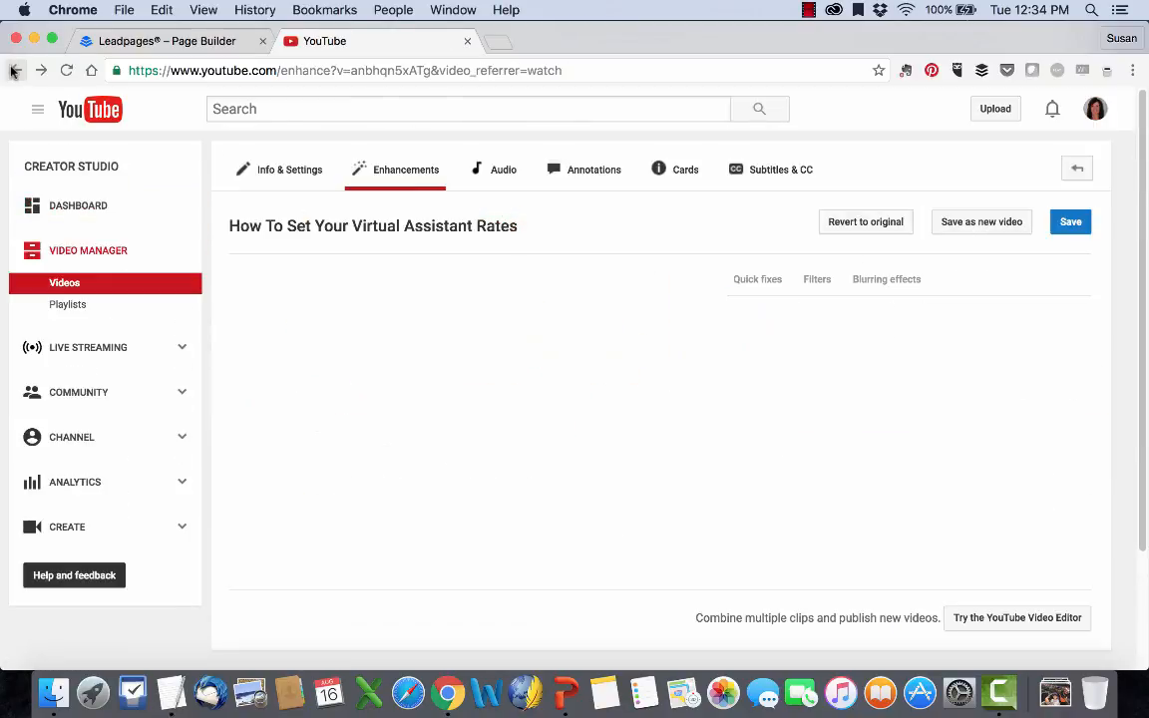
left_click(13, 70)
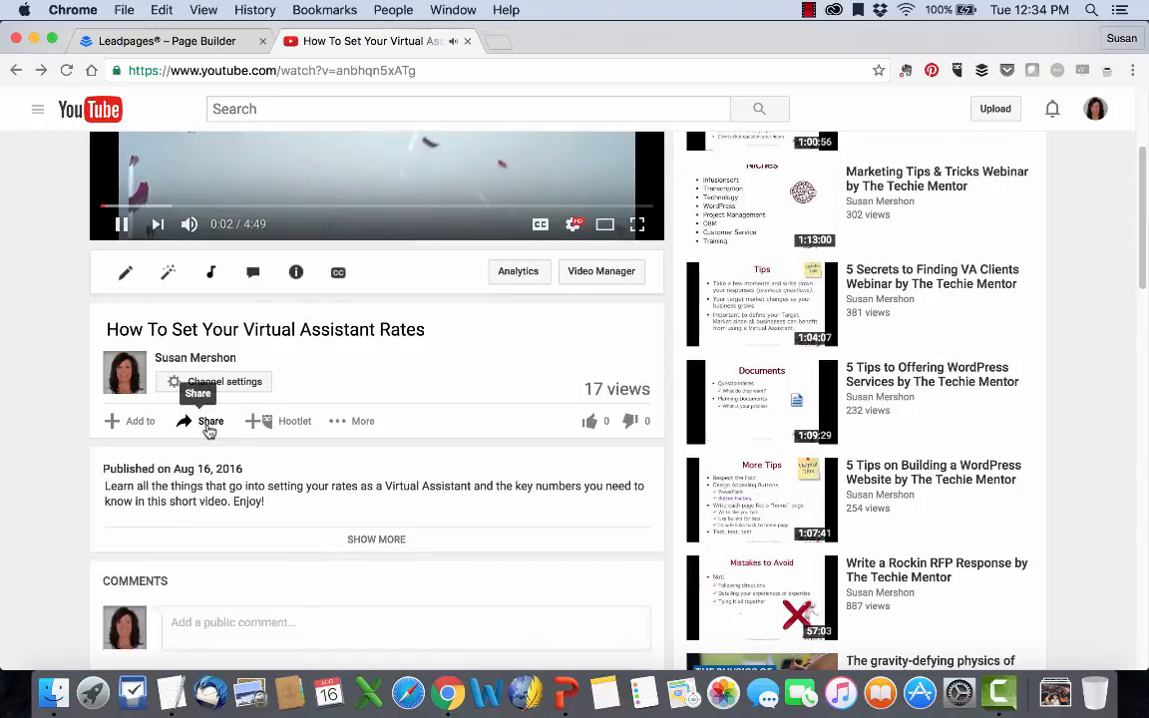
Copy the YouTube video's embed code, close YouTube to return to Leadpages, and save the code in the Video widget.
left_click(209, 423)
left_click(194, 468)
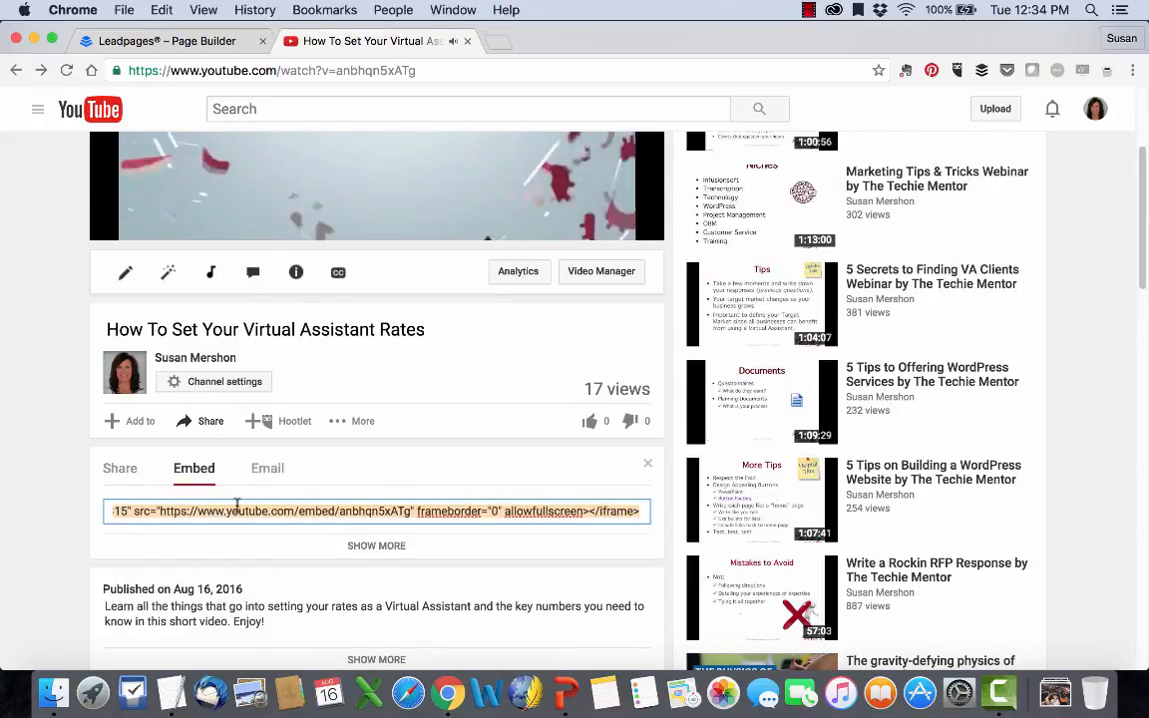
left_click(467, 41)
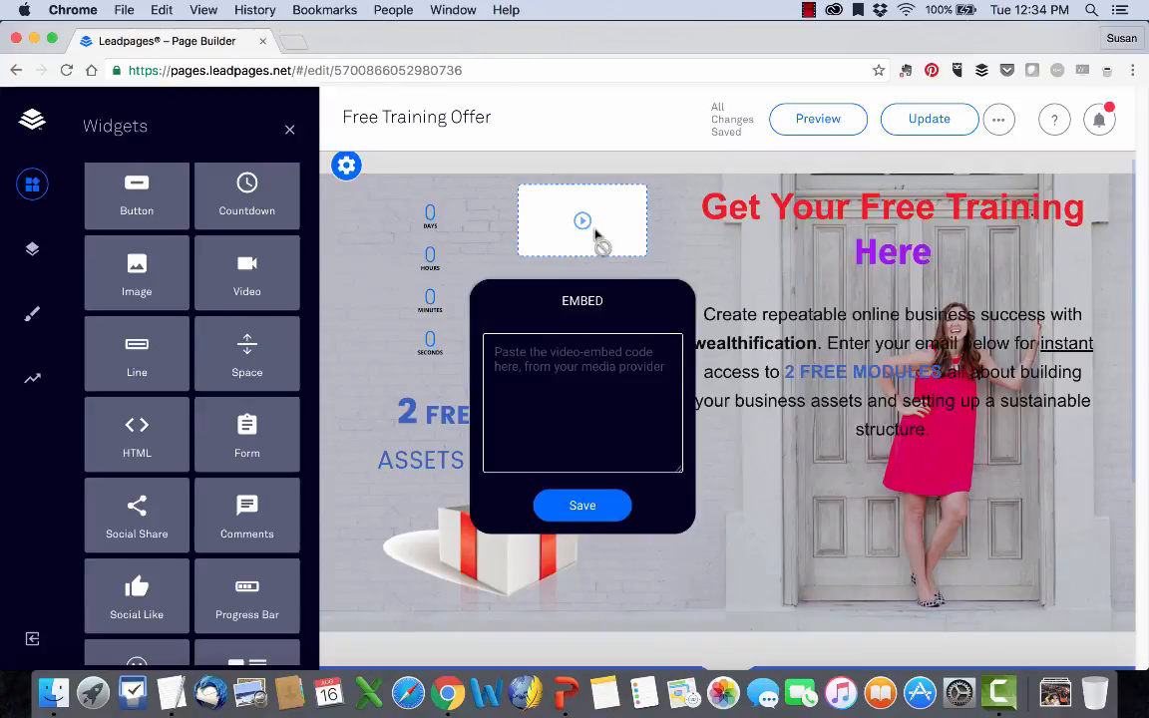
type("<iframe width=\"420\" height=\"315\" src=\"https://www.youtube.com/embed/anbhqn5xATg\" frameborder=\"0\" allowfullscreen></iframe>")
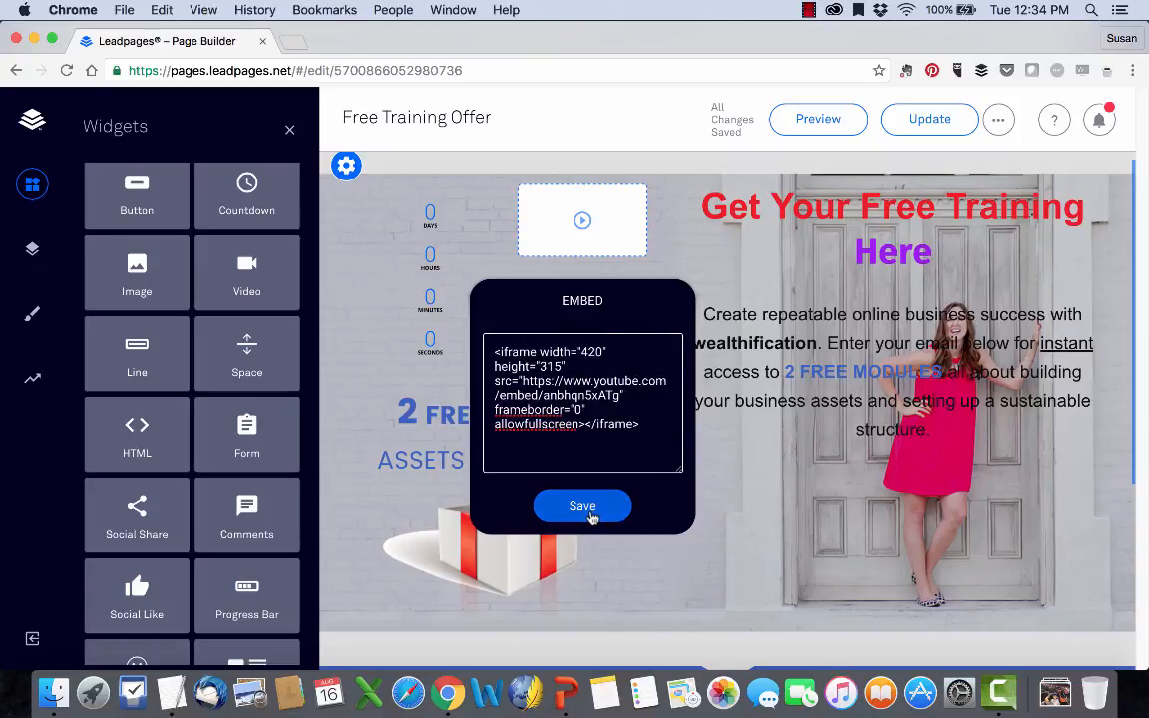
left_click(590, 513)
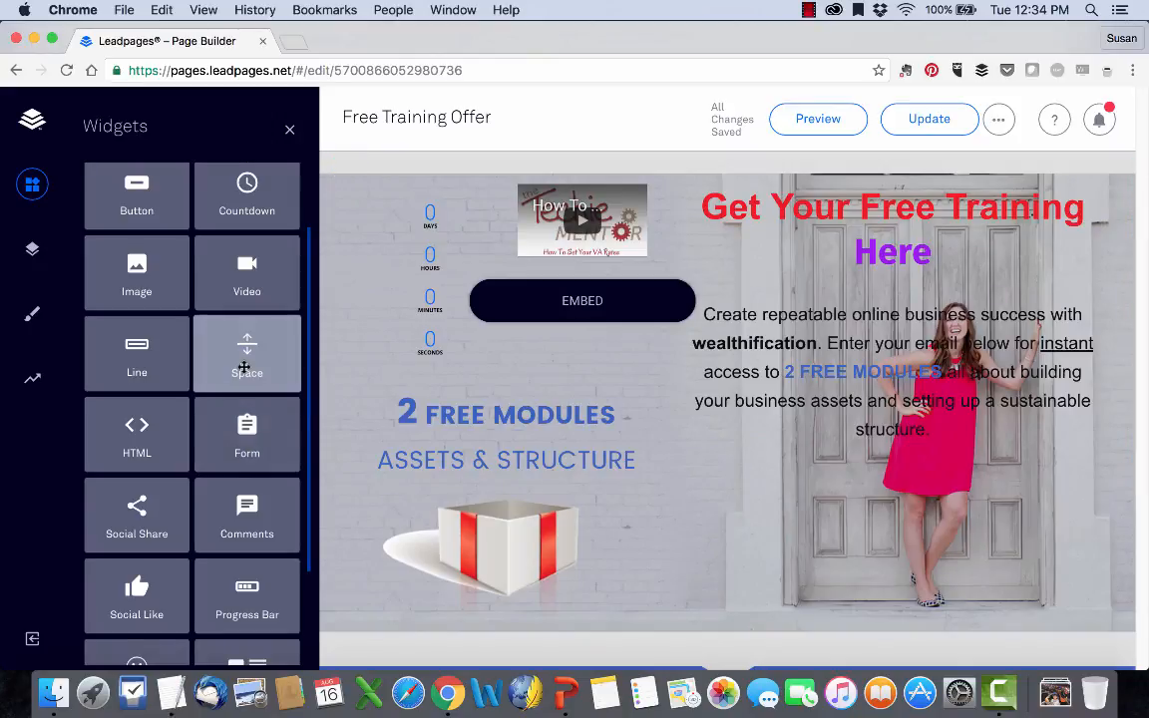
Add two Calendar + Text widgets between the countdown timer and the video in Section 2.
scroll(137, 229, "up", 3)
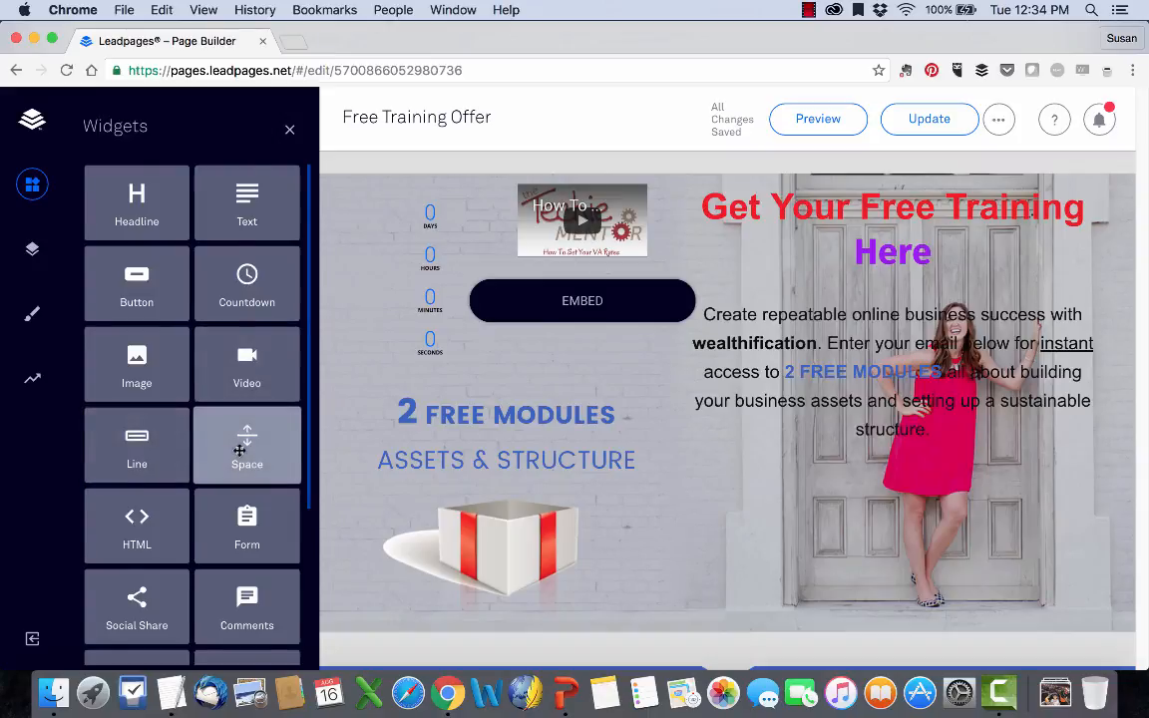
scroll(205, 439, "down", 3)
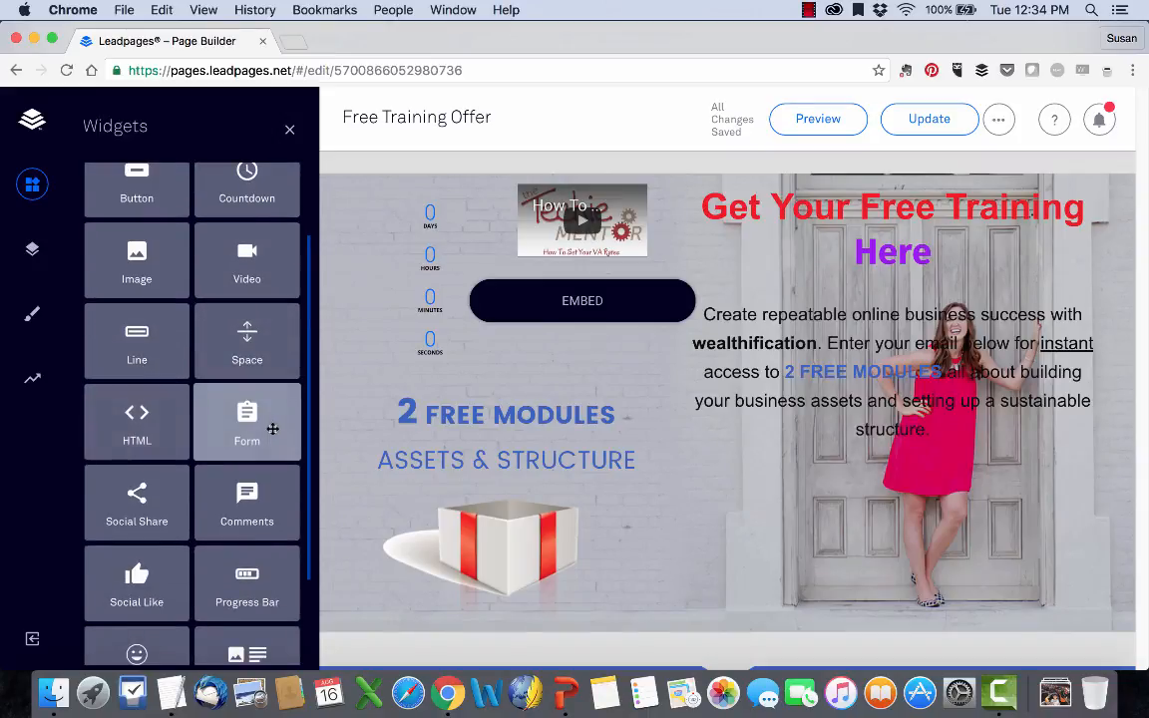
scroll(137, 493, "down", 4)
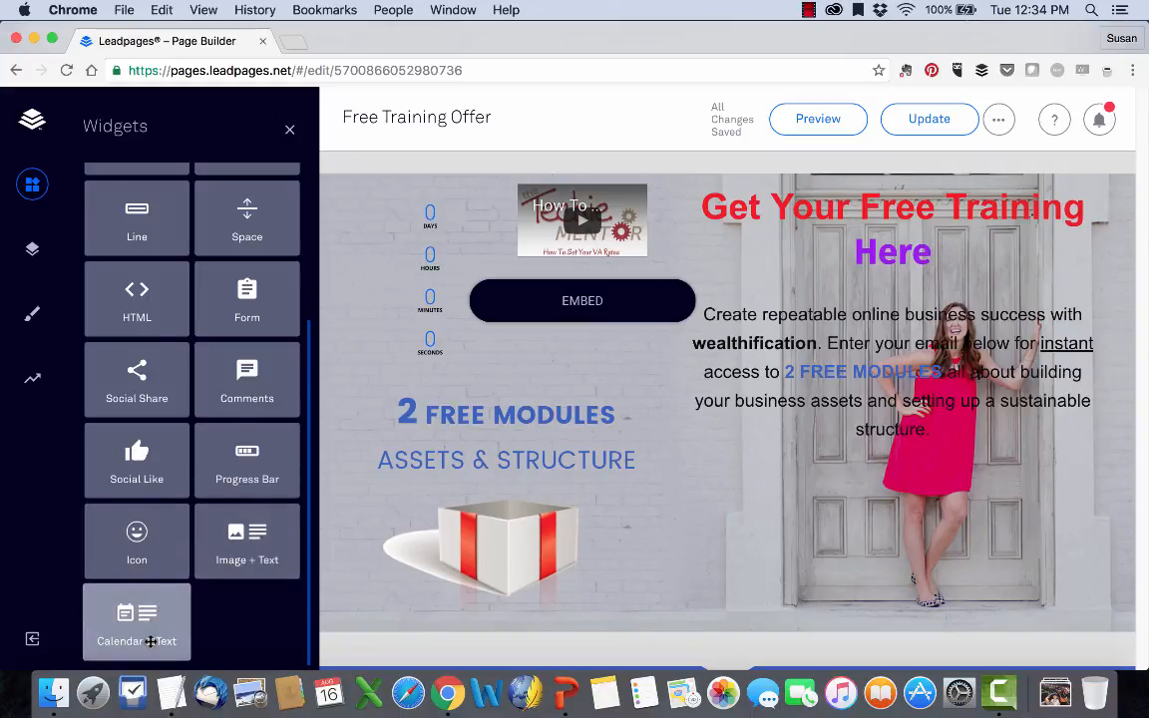
scroll(346, 597, "down", 5)
left_click_drag(129, 629, 510, 564)
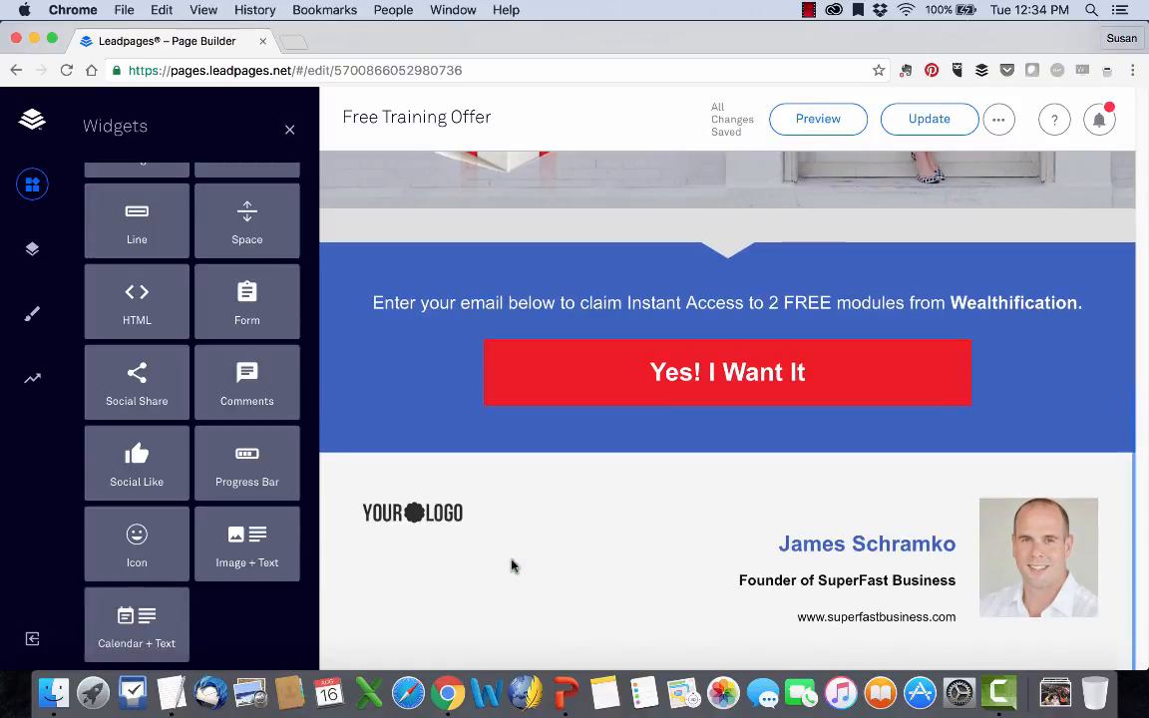
scroll(511, 566, "up", 5)
scroll(511, 565, "down", 5)
left_click_drag(151, 613, 445, 520)
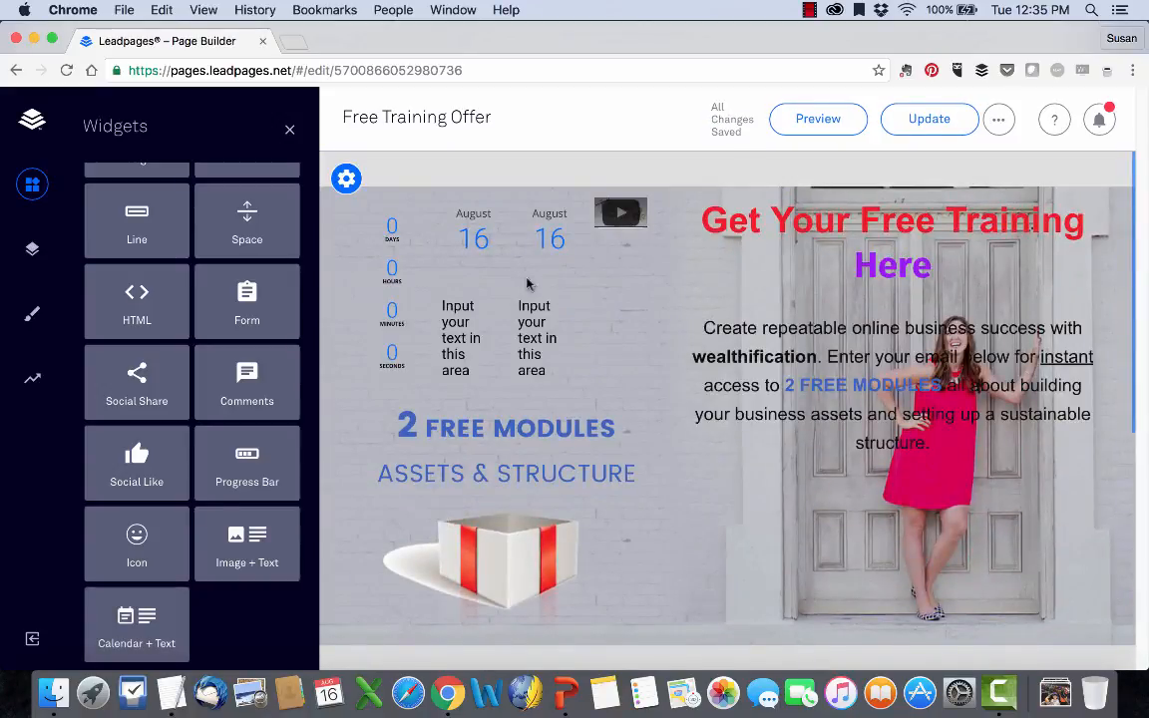
Delete both Calendar + Text widgets between the countdown timer and the video.
left_click(591, 189)
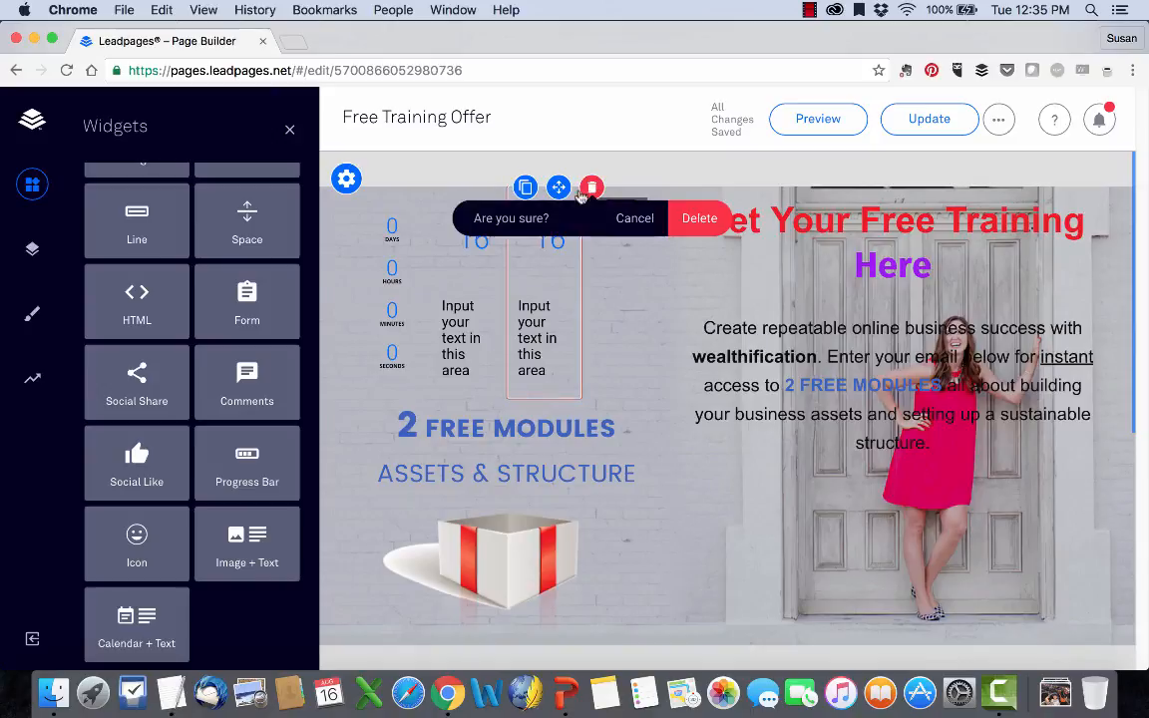
left_click(591, 189)
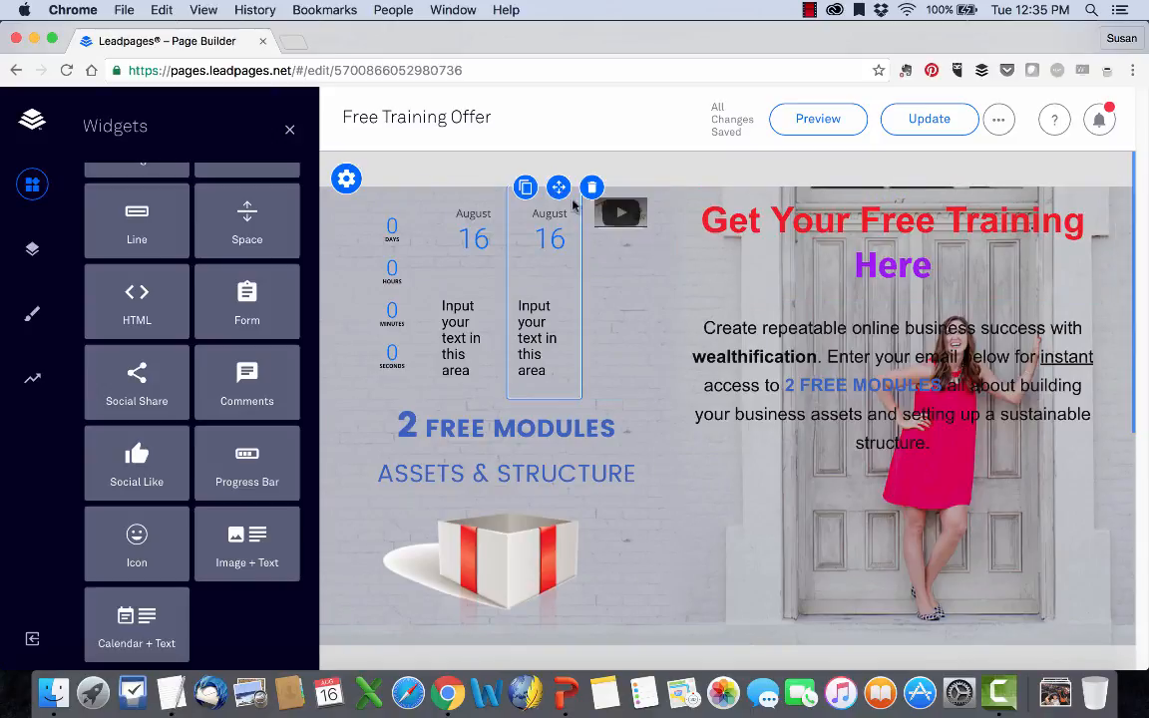
left_click(592, 188)
left_click(698, 218)
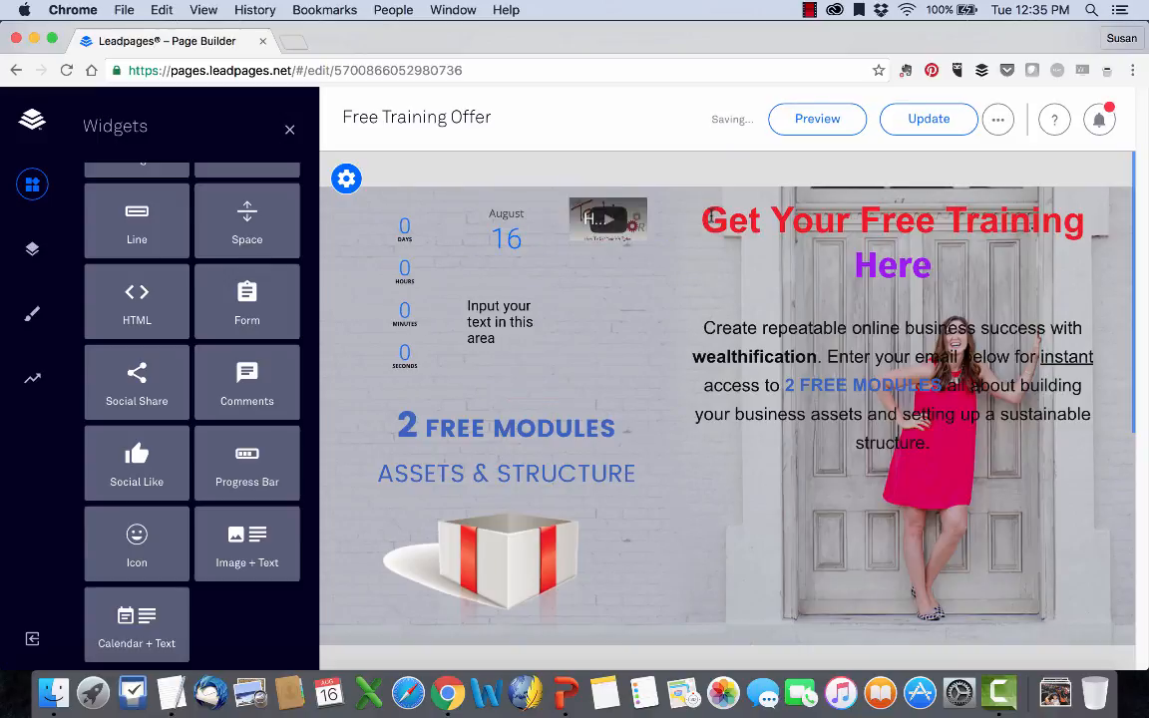
left_click(538, 190)
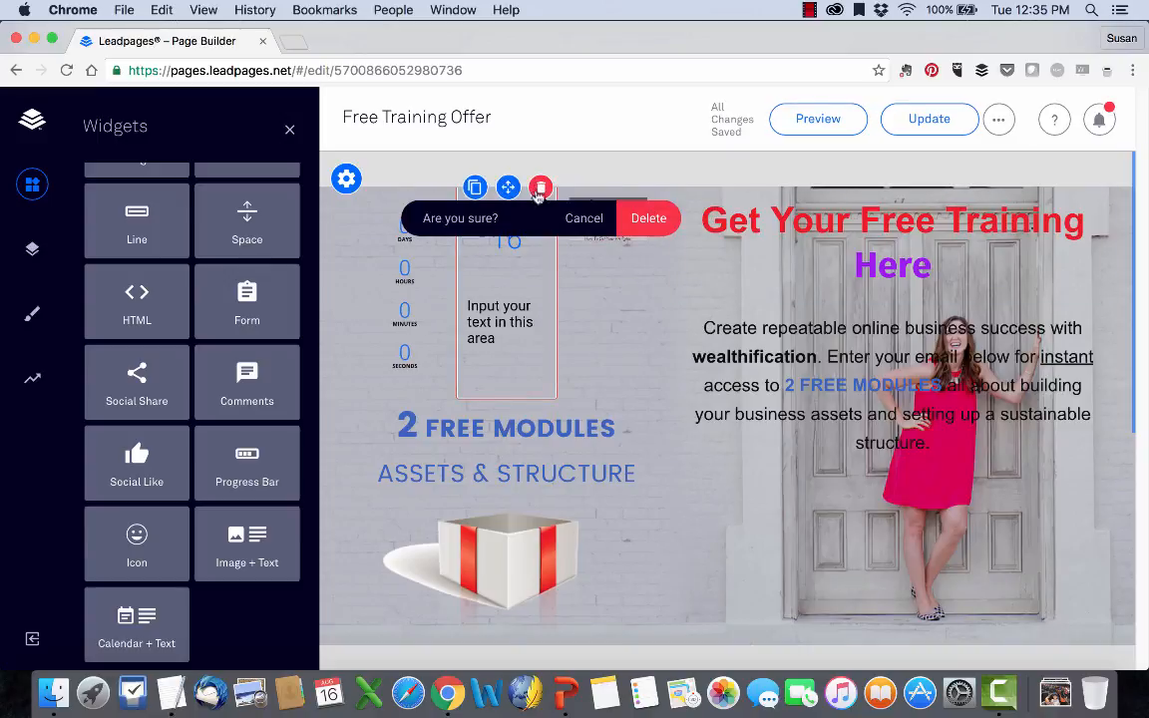
left_click(648, 217)
Try a Headline widget below the countdown timer and video, and delete it again.
scroll(137, 339, "up", 3)
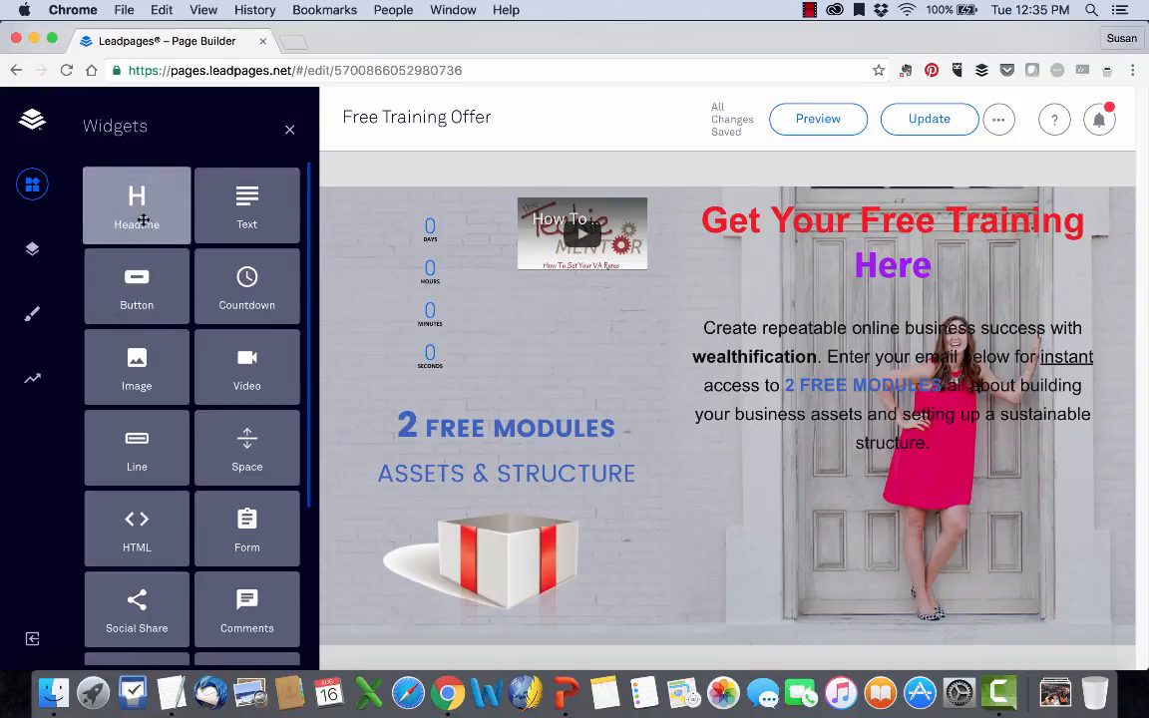
left_click_drag(144, 219, 570, 373)
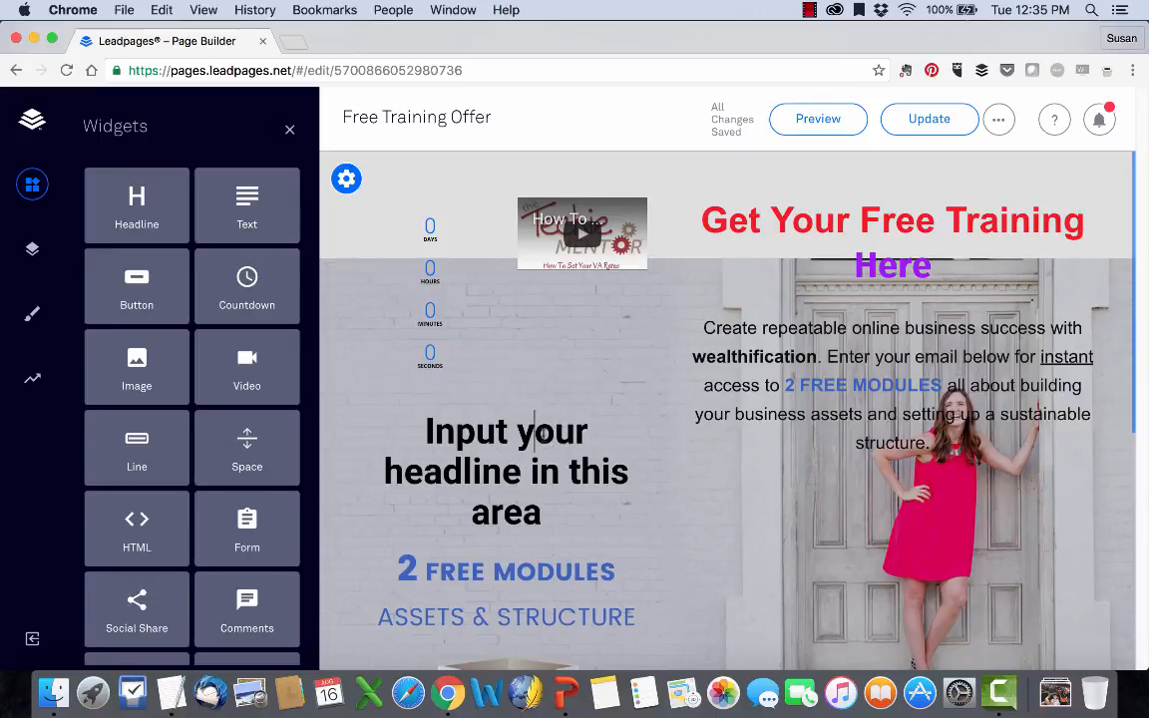
left_click_drag(497, 434, 541, 535)
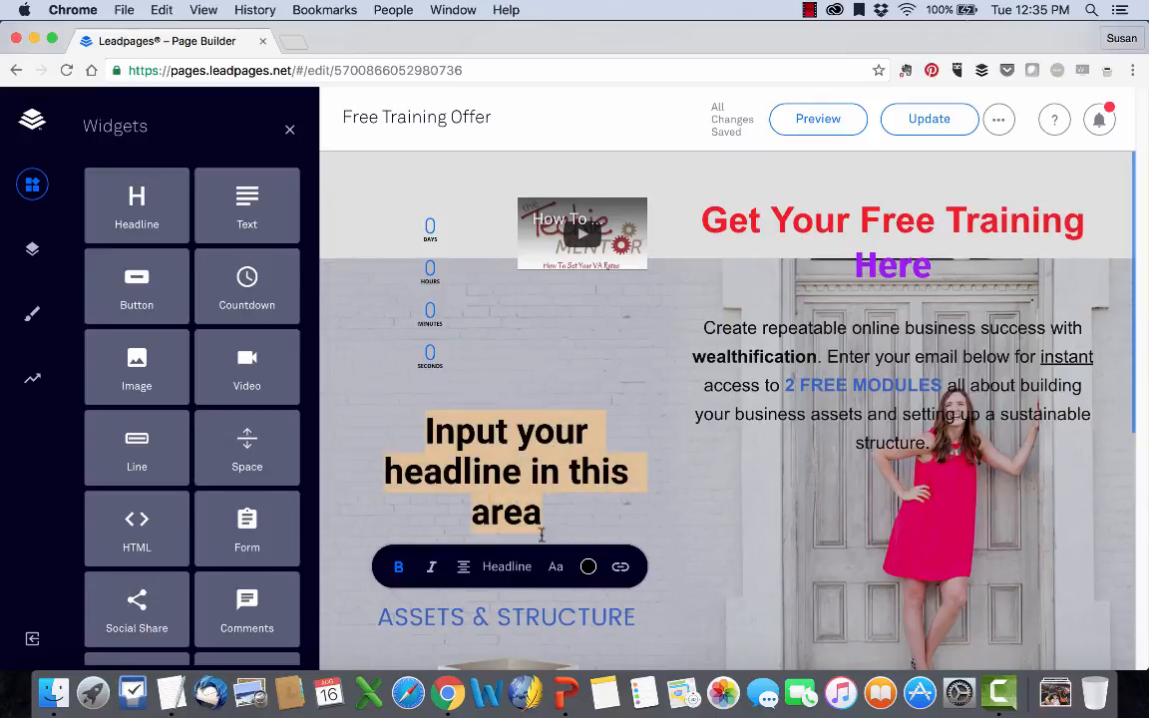
left_click(580, 418)
left_click(540, 401)
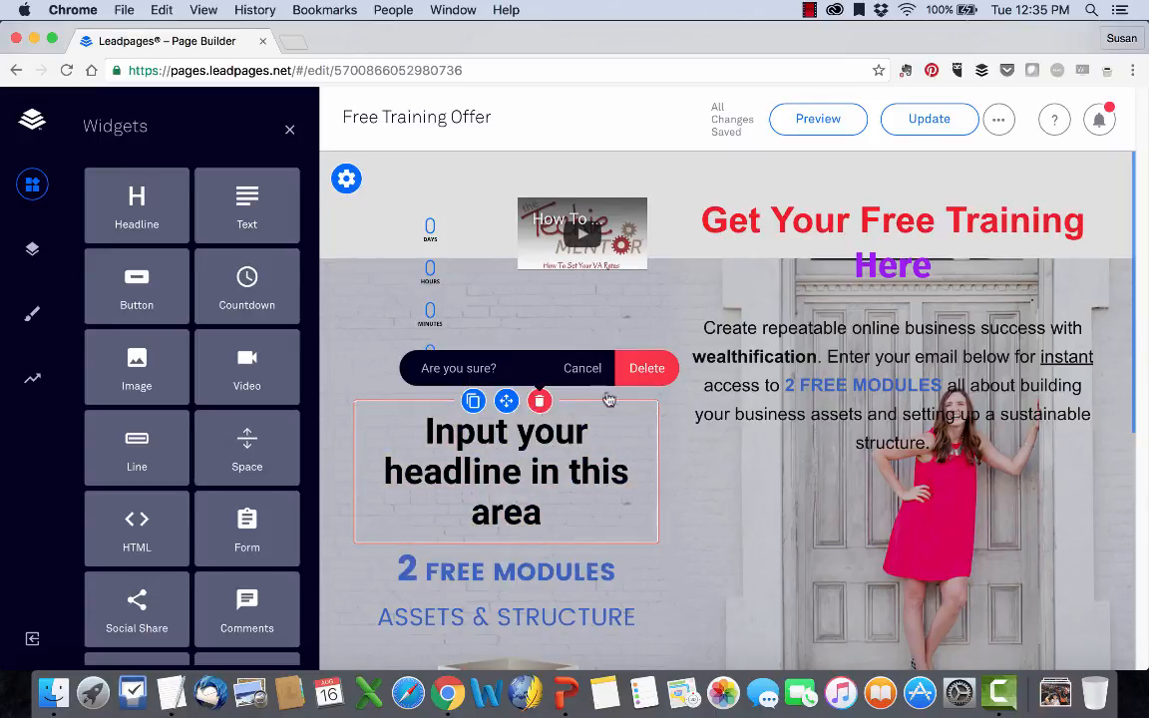
left_click(643, 367)
Add a Button widget at the end of the blue section and move the "Yes! I Want It" button above the email text.
left_click_drag(162, 263, 633, 397)
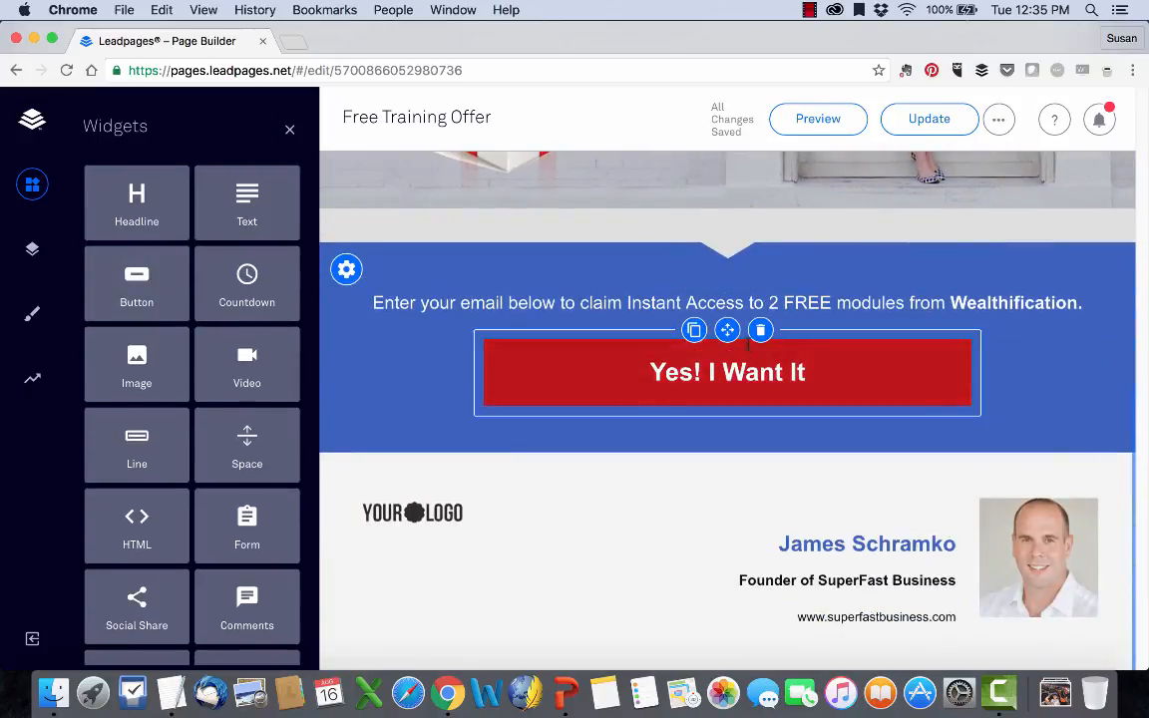
left_click_drag(181, 290, 724, 290)
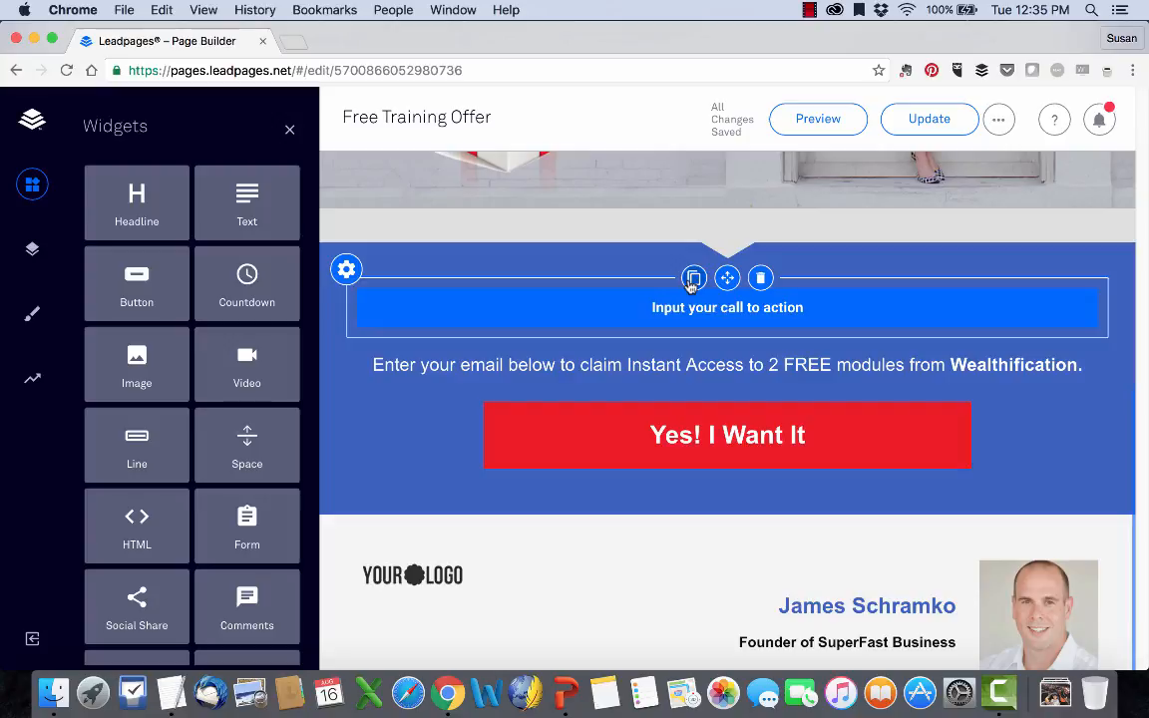
left_click_drag(726, 277, 773, 424)
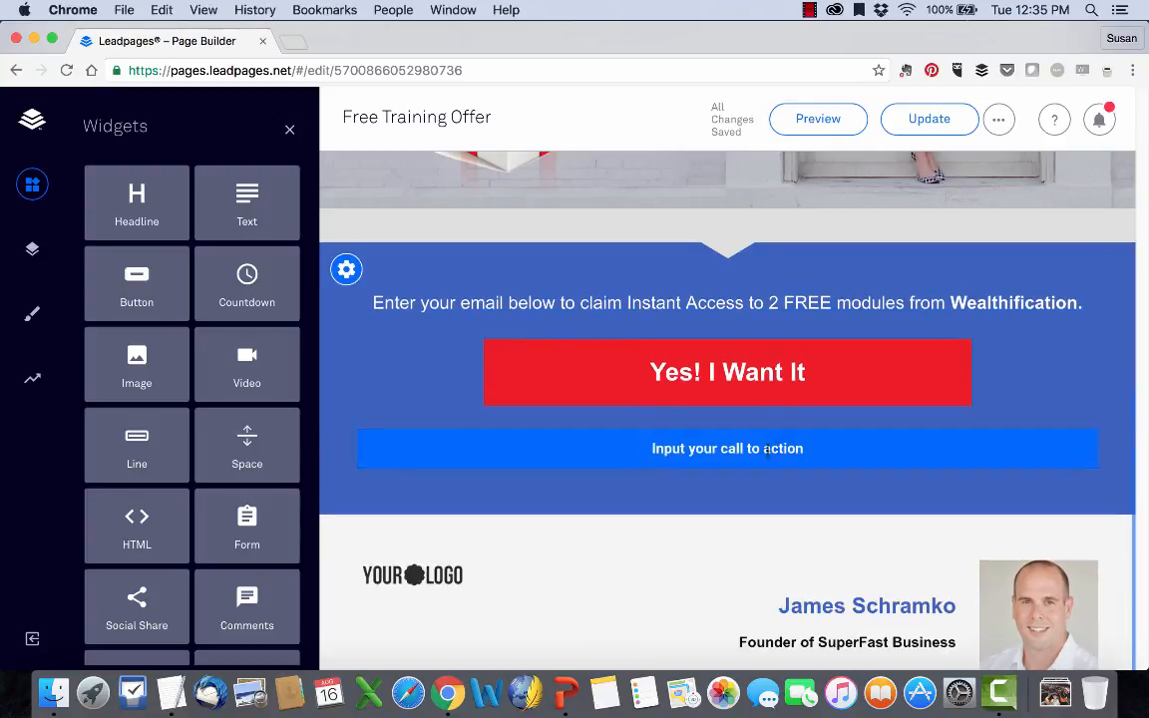
left_click_drag(729, 334, 726, 236)
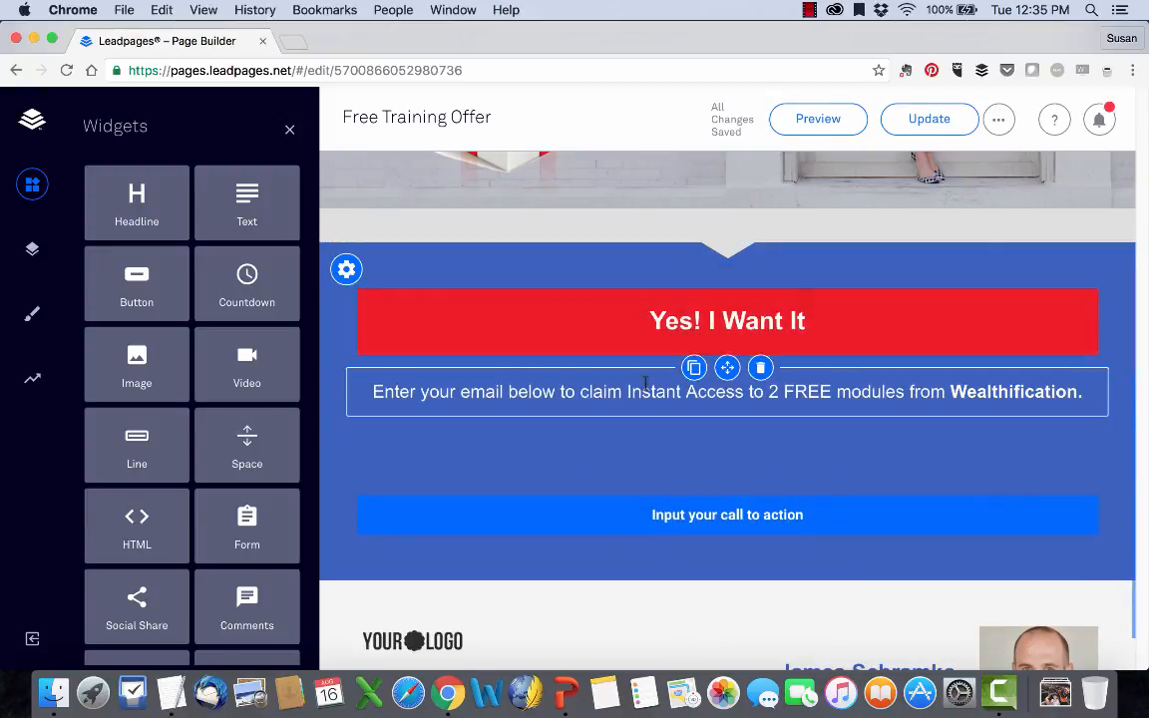
Move the gift box image above the "2 Free Modules" heading and select it.
scroll(646, 385, "up", 5)
left_click_drag(505, 275, 526, 357)
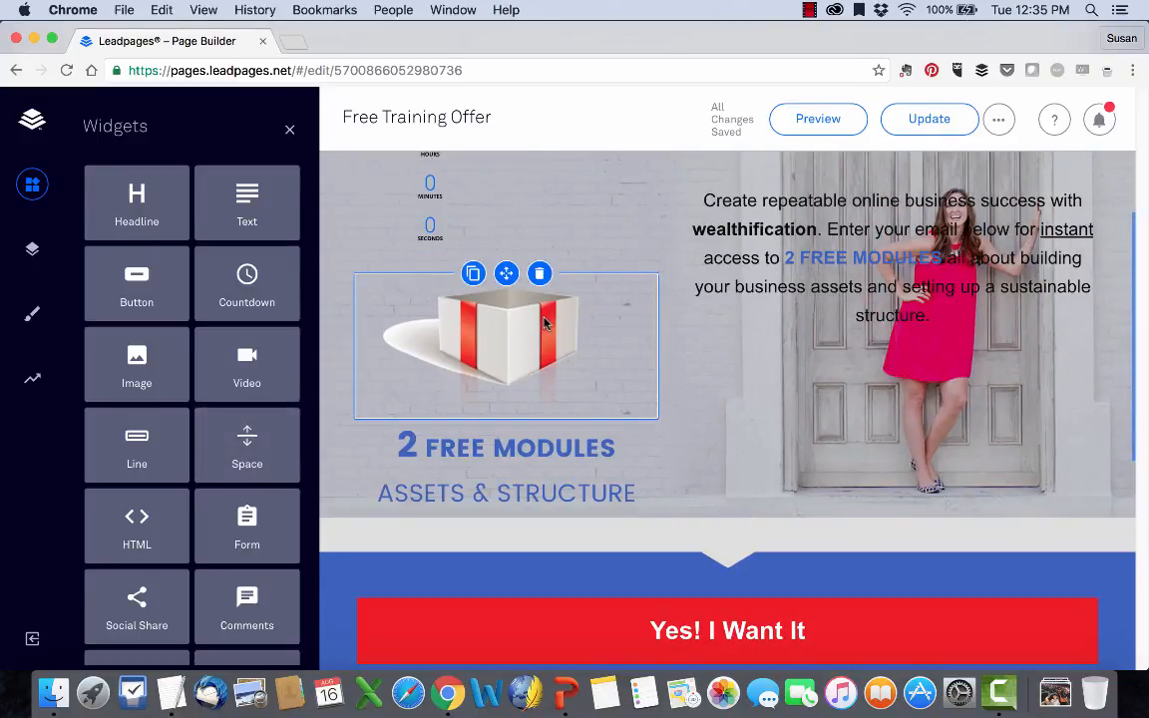
left_click(543, 322)
Switch the countdown timer to Daily mode and back to Standard, and set its background color to #ff0000.
scroll(536, 332, "up", 3)
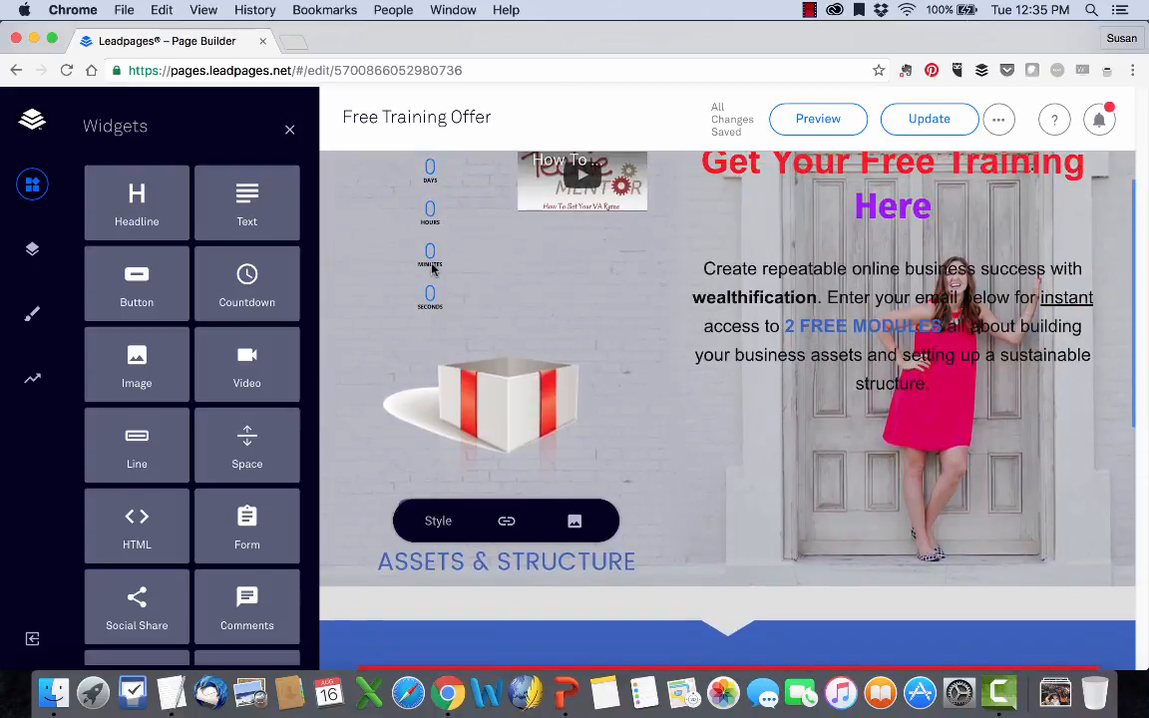
left_click(427, 227)
left_click(425, 227)
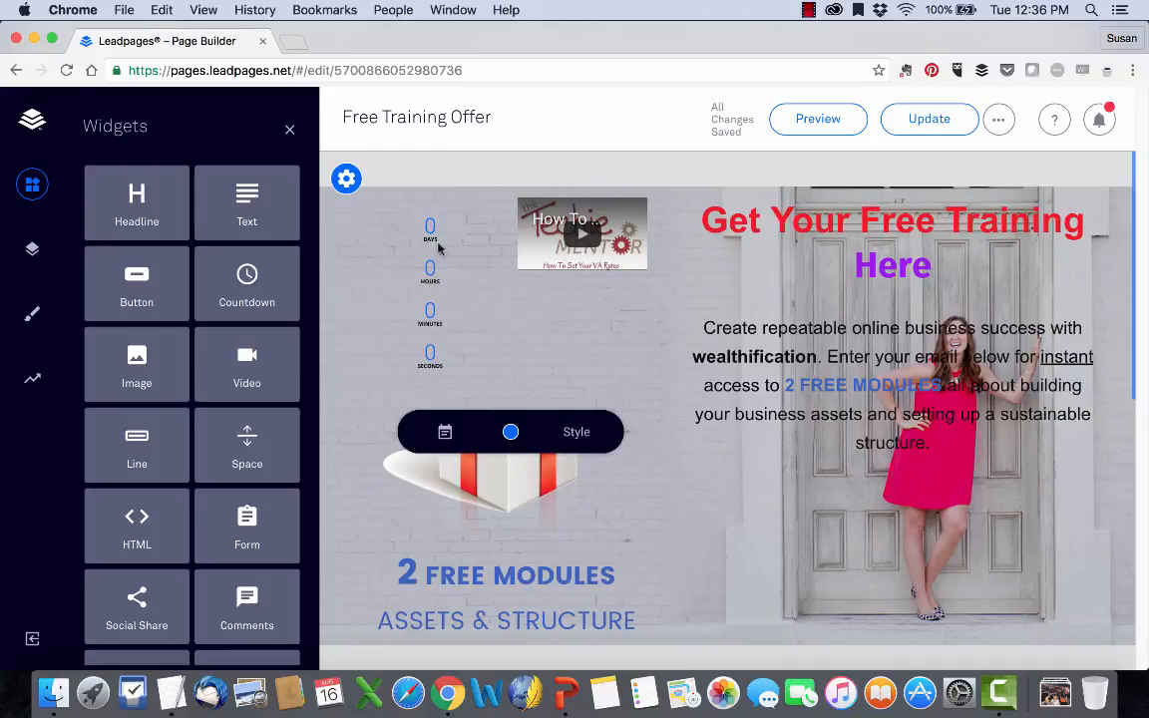
left_click(444, 434)
scroll(468, 465, "down", 5)
scroll(466, 464, "up", 2)
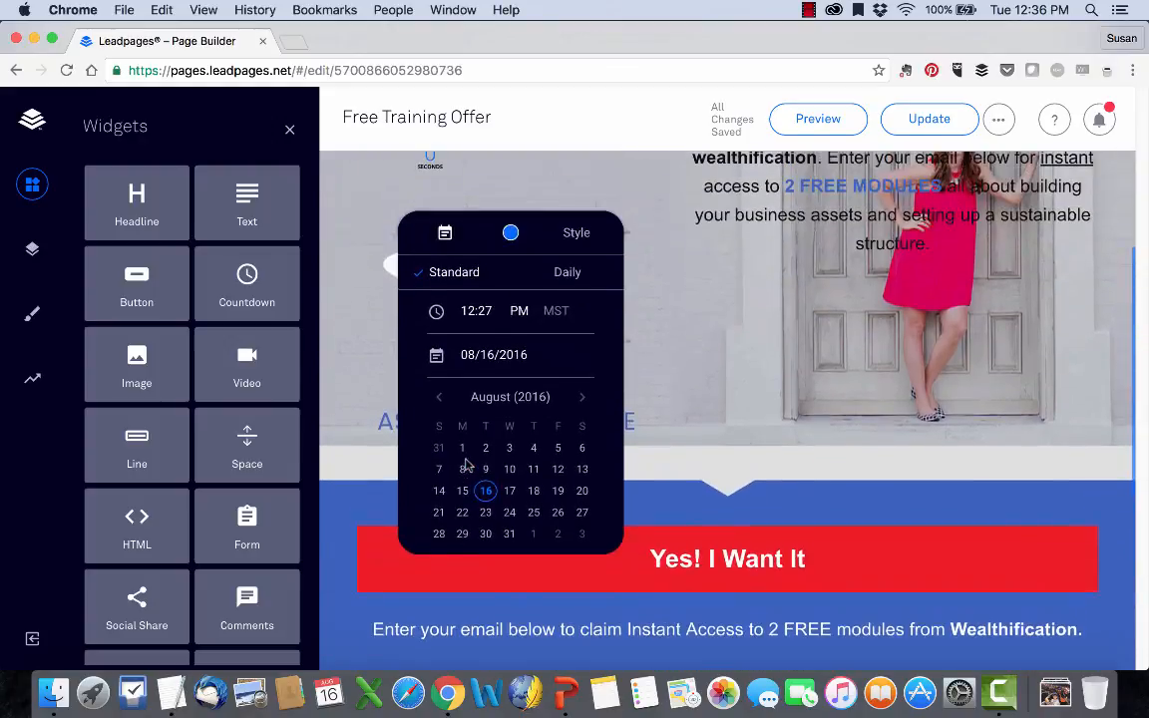
left_click(571, 277)
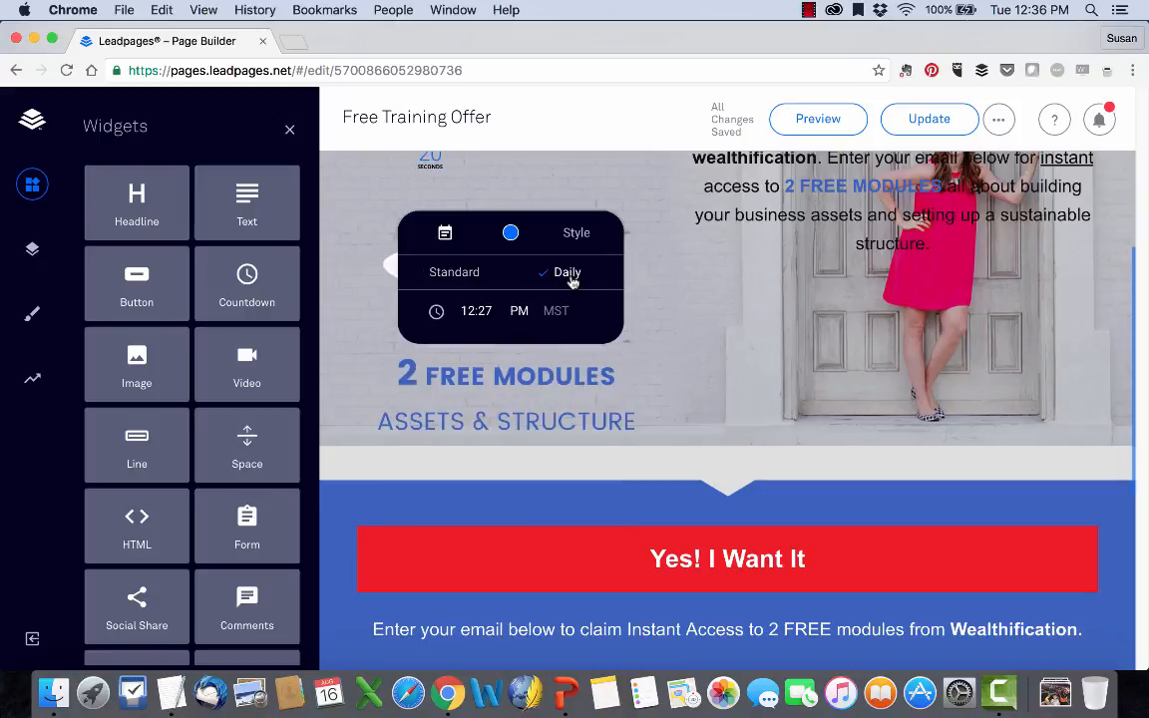
left_click(449, 279)
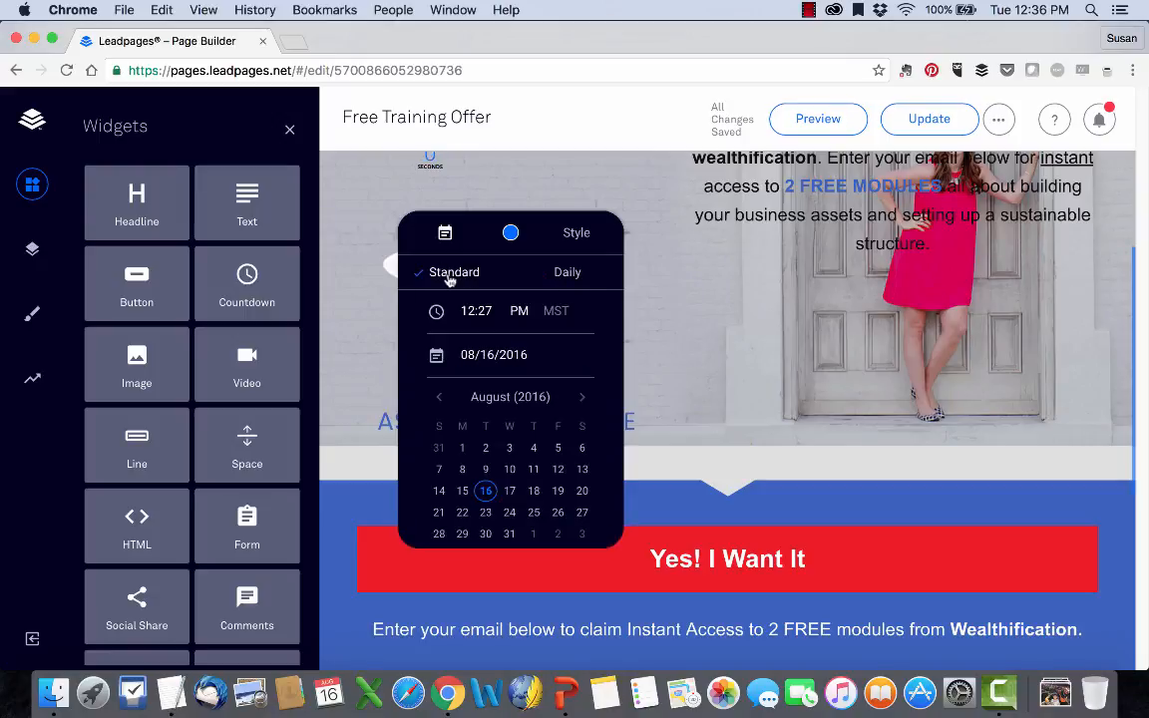
left_click(511, 233)
left_click(592, 345)
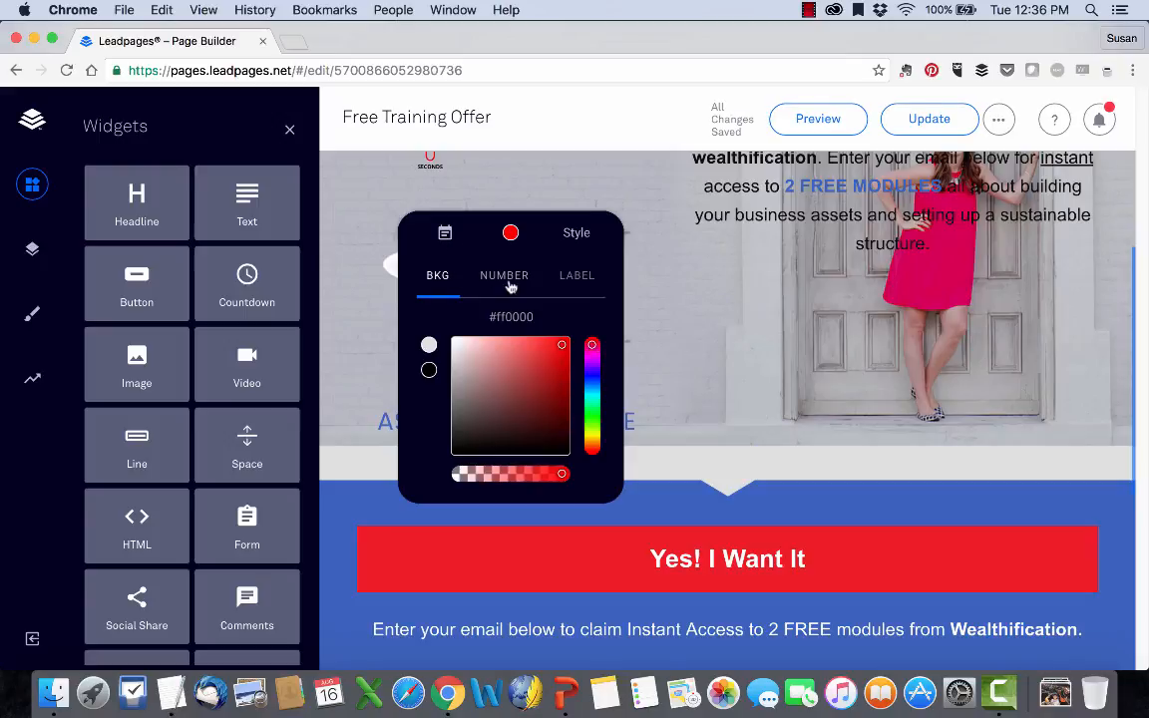
left_click(509, 284)
left_click(574, 284)
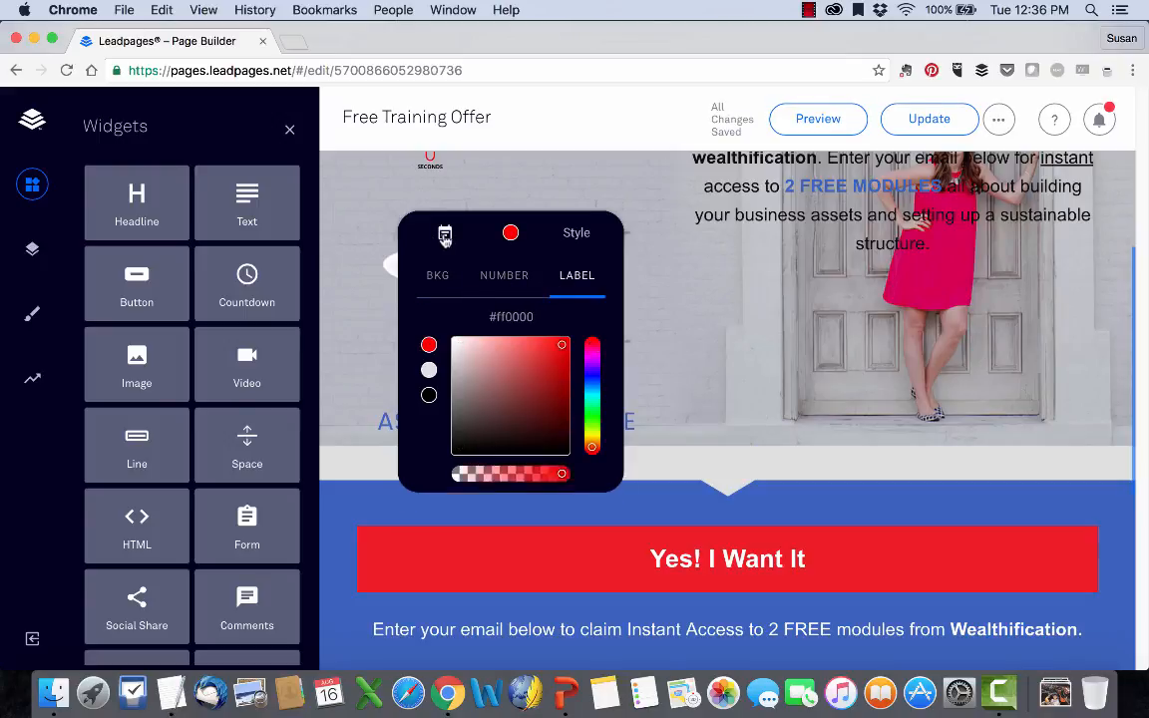
Set the countdown timer's end to 08/19/2016 at 1:30 PM and close its settings.
left_click(444, 236)
left_click(558, 490)
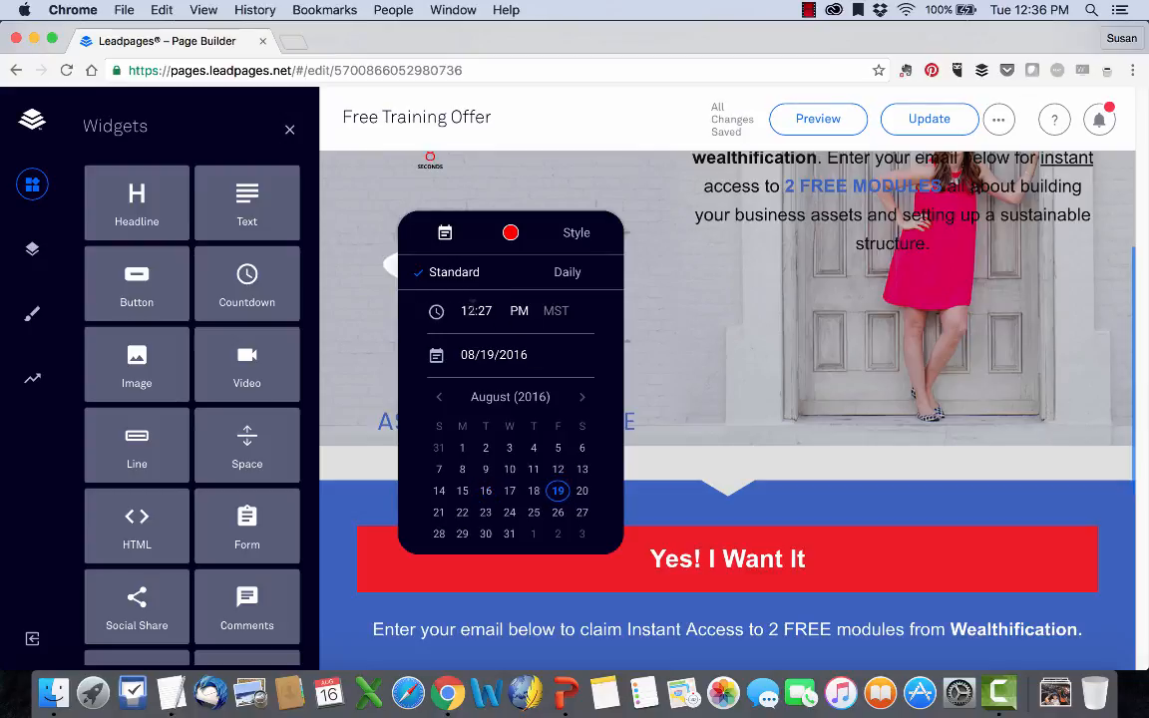
double_click(469, 311)
type("1")
key("Tab")
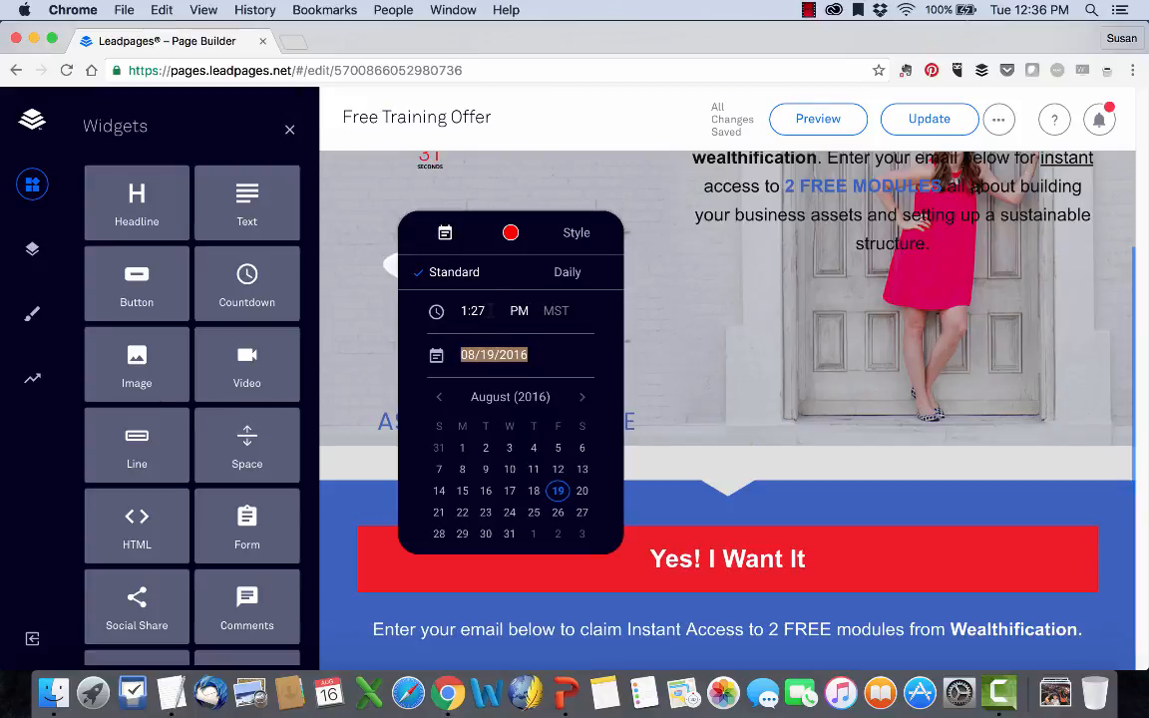
left_click(487, 310)
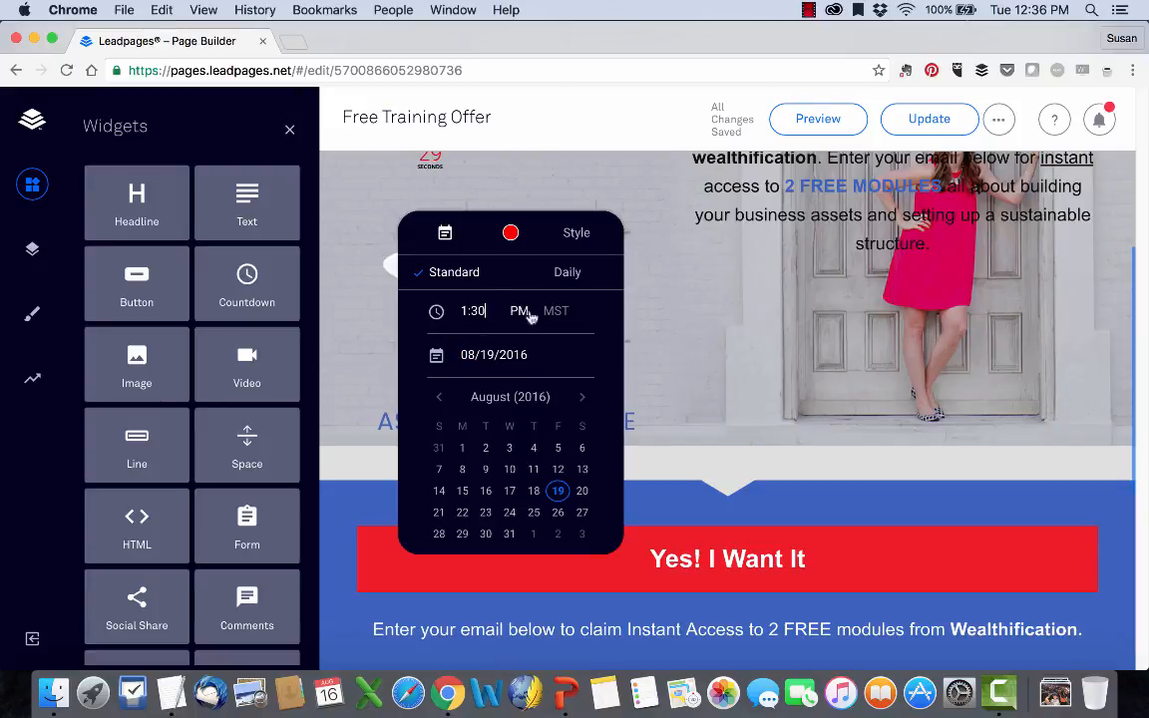
scroll(550, 467, "down", 1)
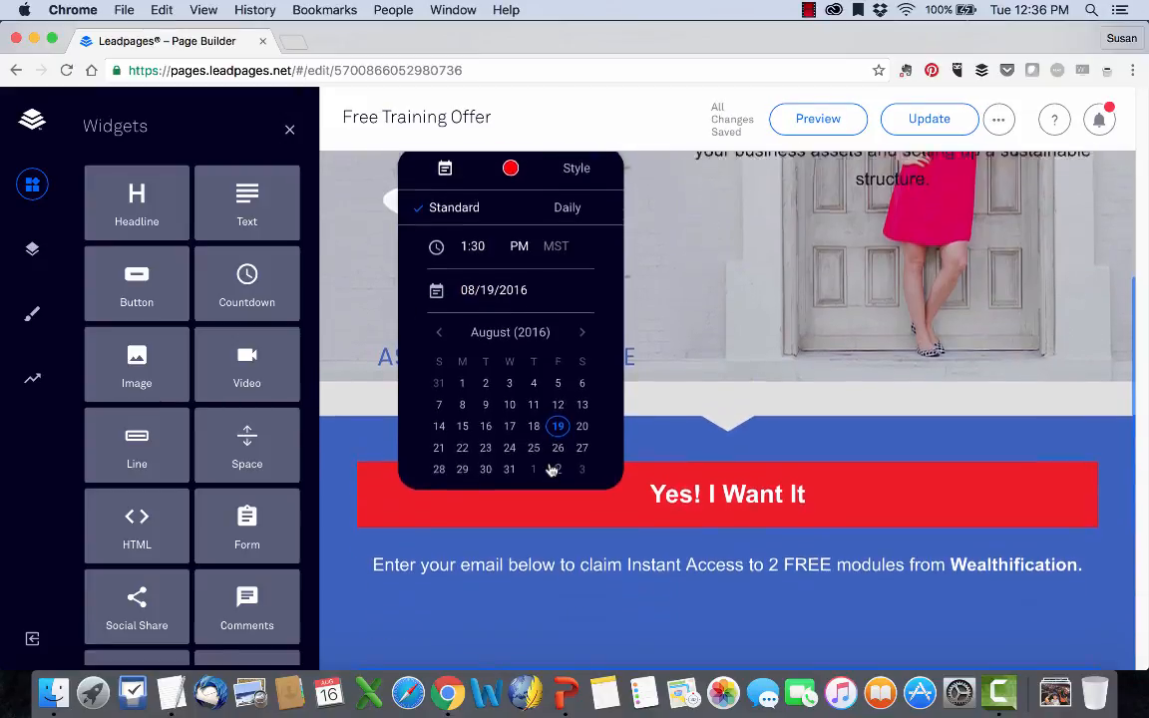
scroll(553, 465, "up", 2)
left_click(675, 359)
scroll(676, 365, "up", 2)
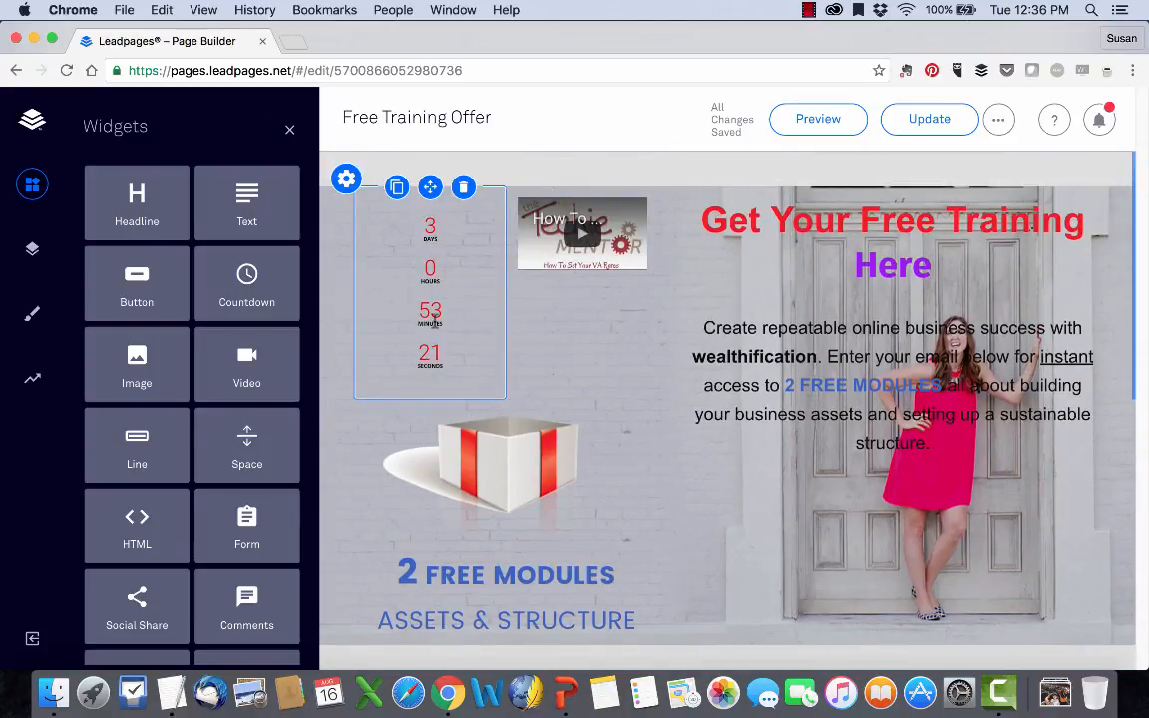
scroll(686, 340, "down", 3)
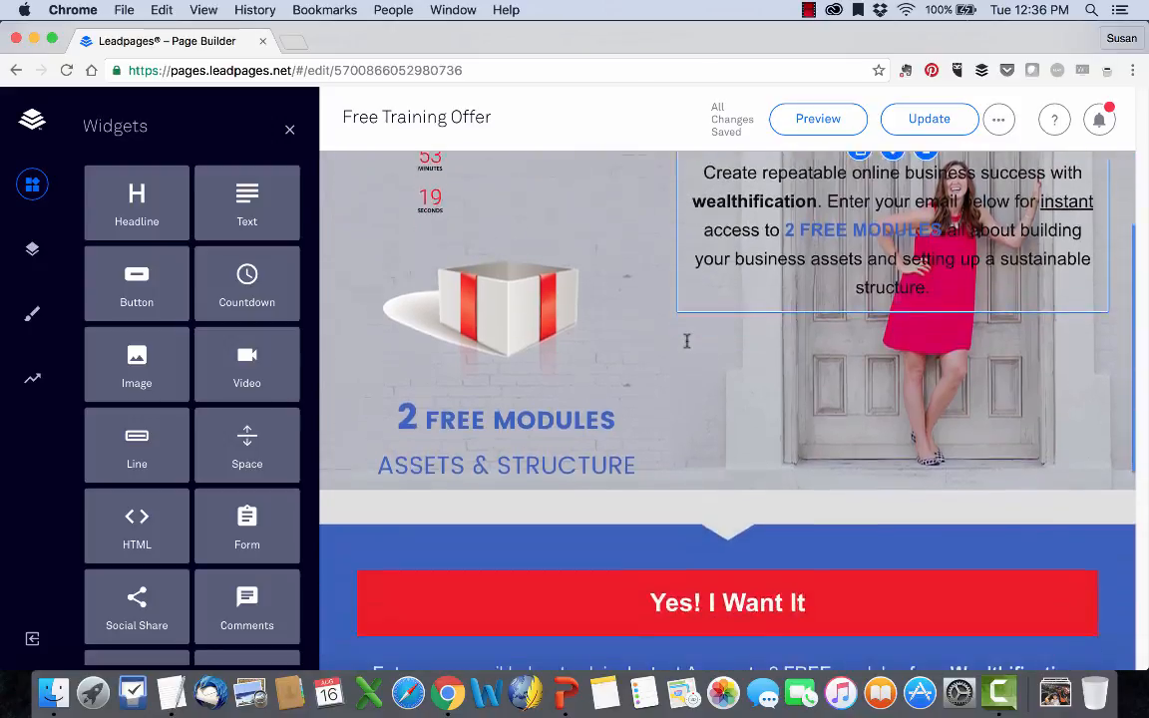
scroll(686, 341, "down", 8)
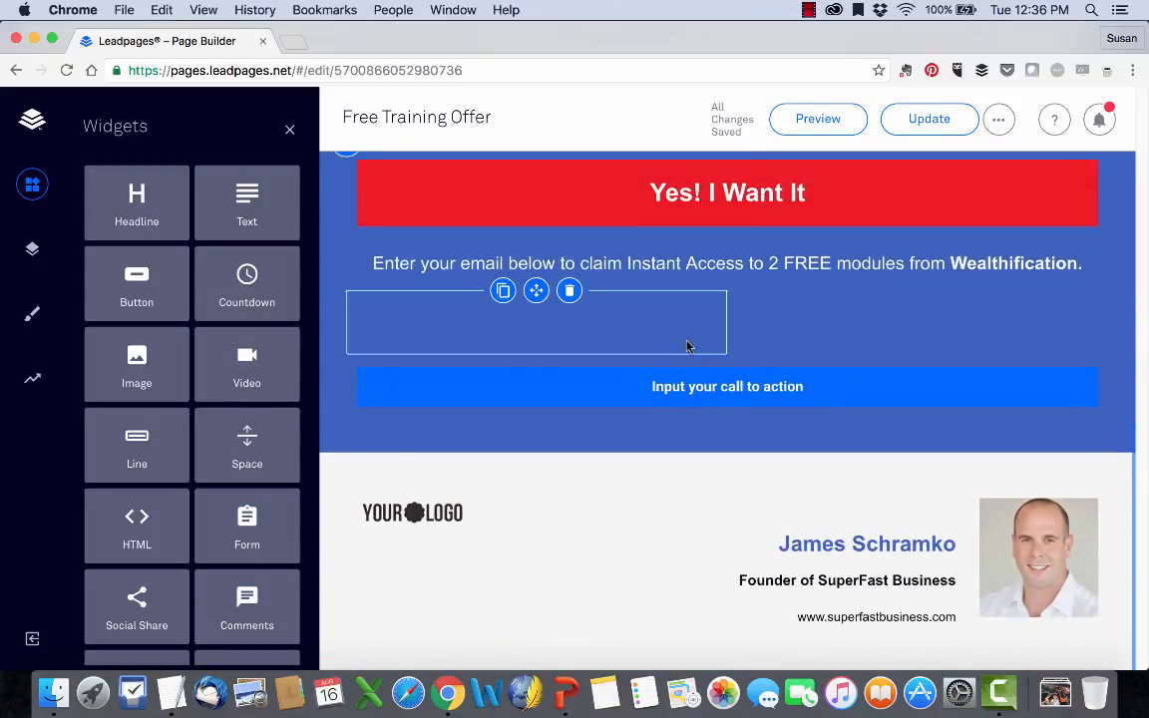
scroll(687, 346, "up", 10)
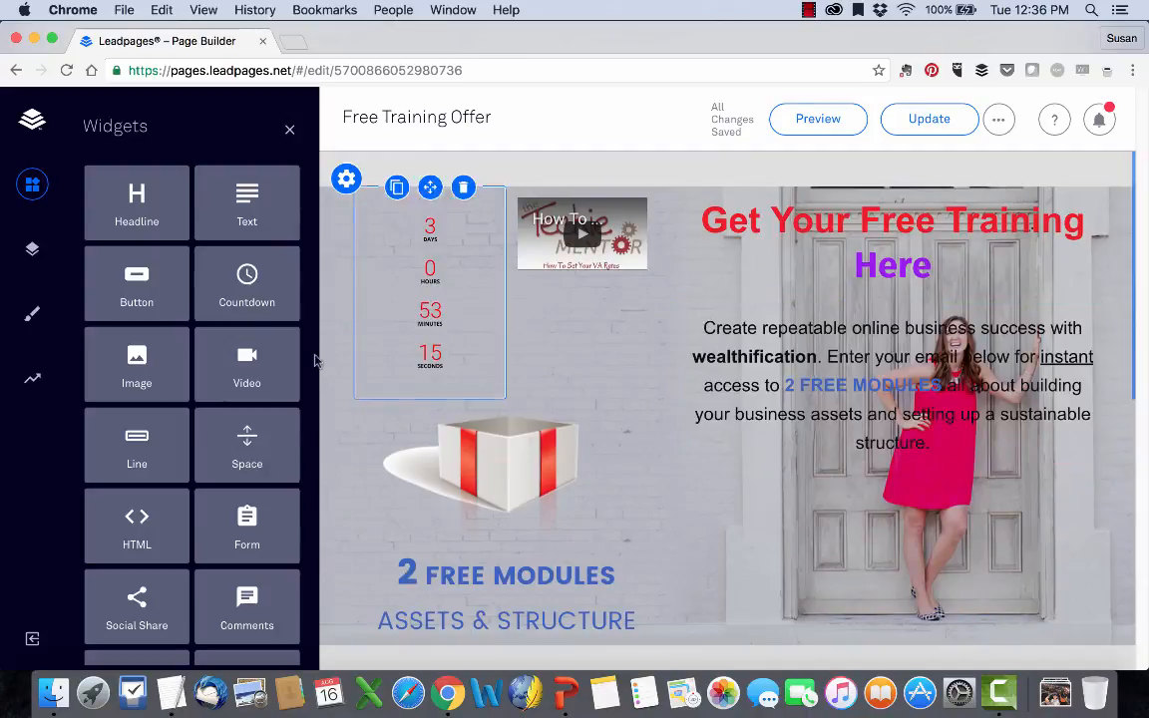
Add a Line widget beside the gift box image and style it as dashed with a weight of 4.
scroll(170, 416, "down", 1)
left_click_drag(140, 397, 645, 495)
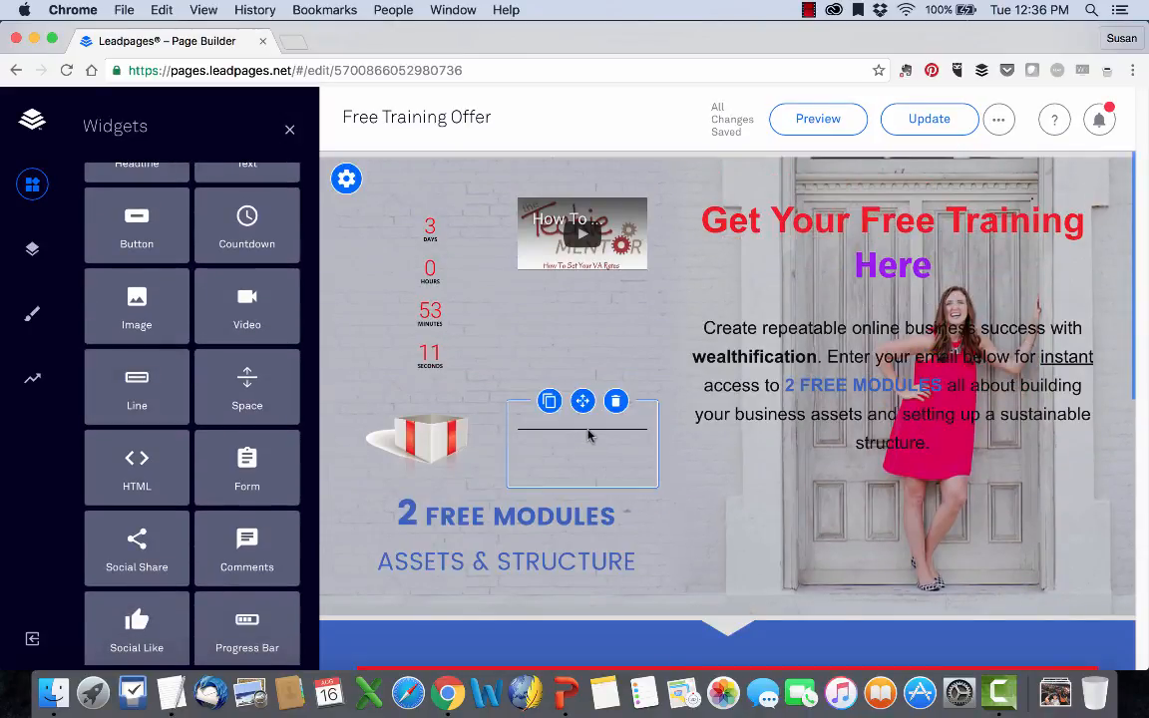
left_click(588, 435)
left_click(630, 486)
left_click(587, 548)
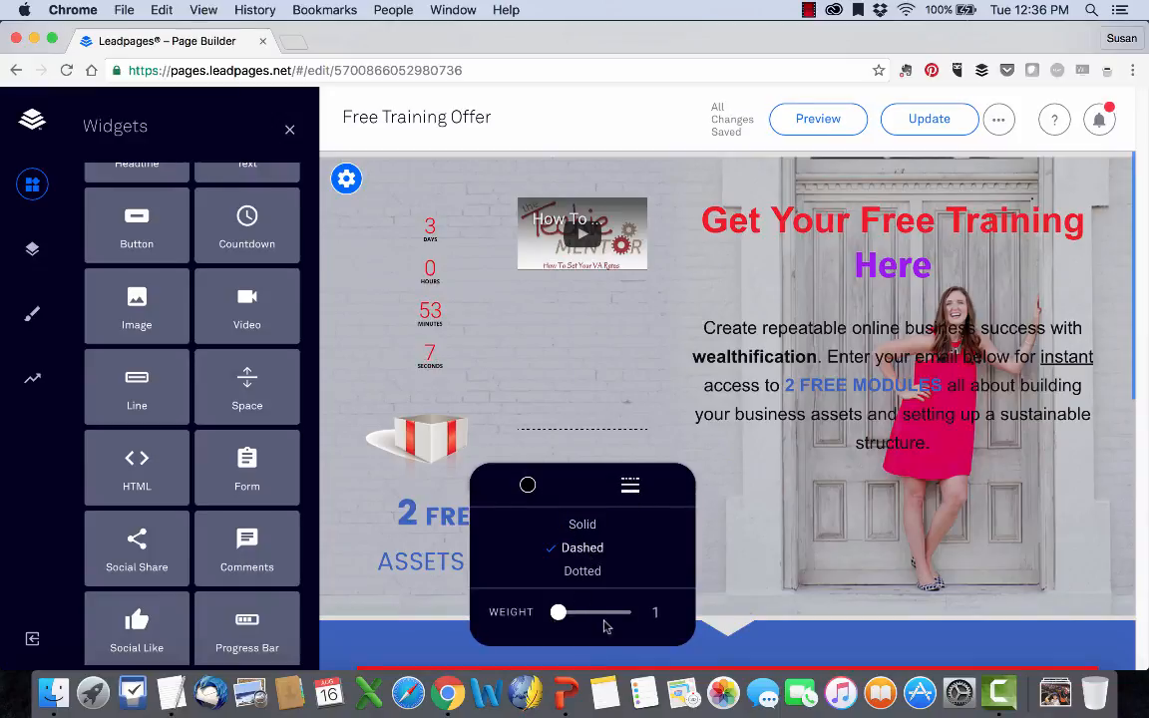
left_click_drag(558, 613, 579, 613)
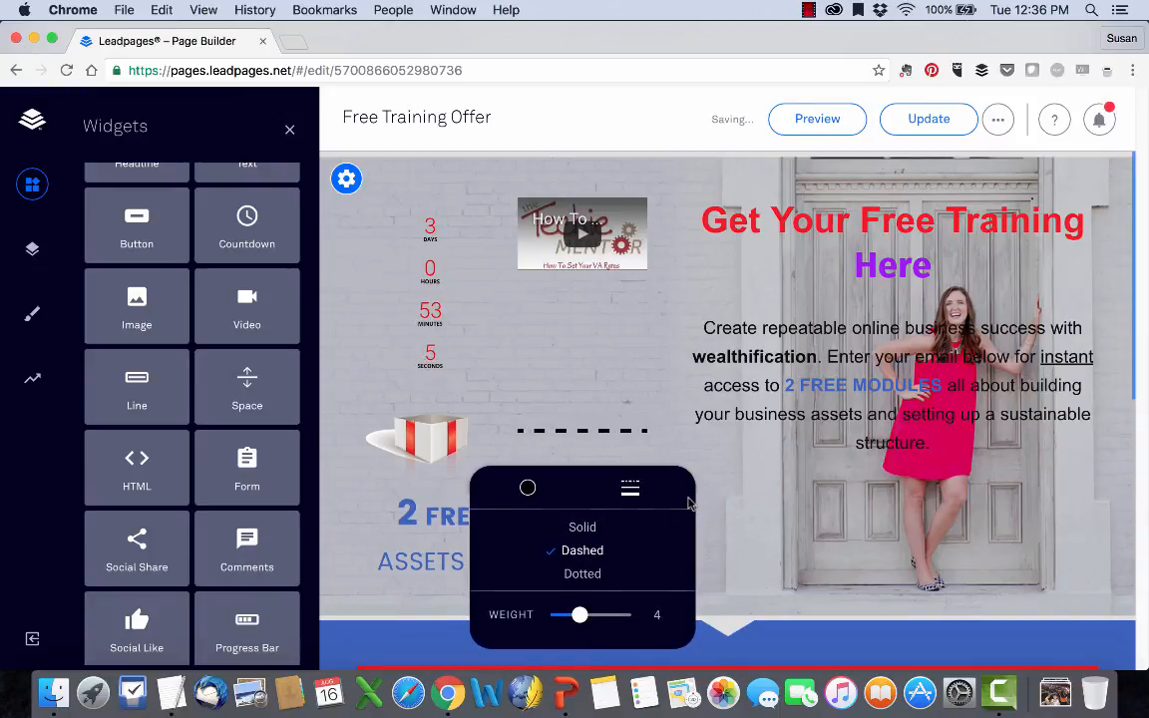
left_click(723, 463)
Try a Form widget between the email text and the "Input your call to action" button, and delete it again.
scroll(200, 508, "down", 2)
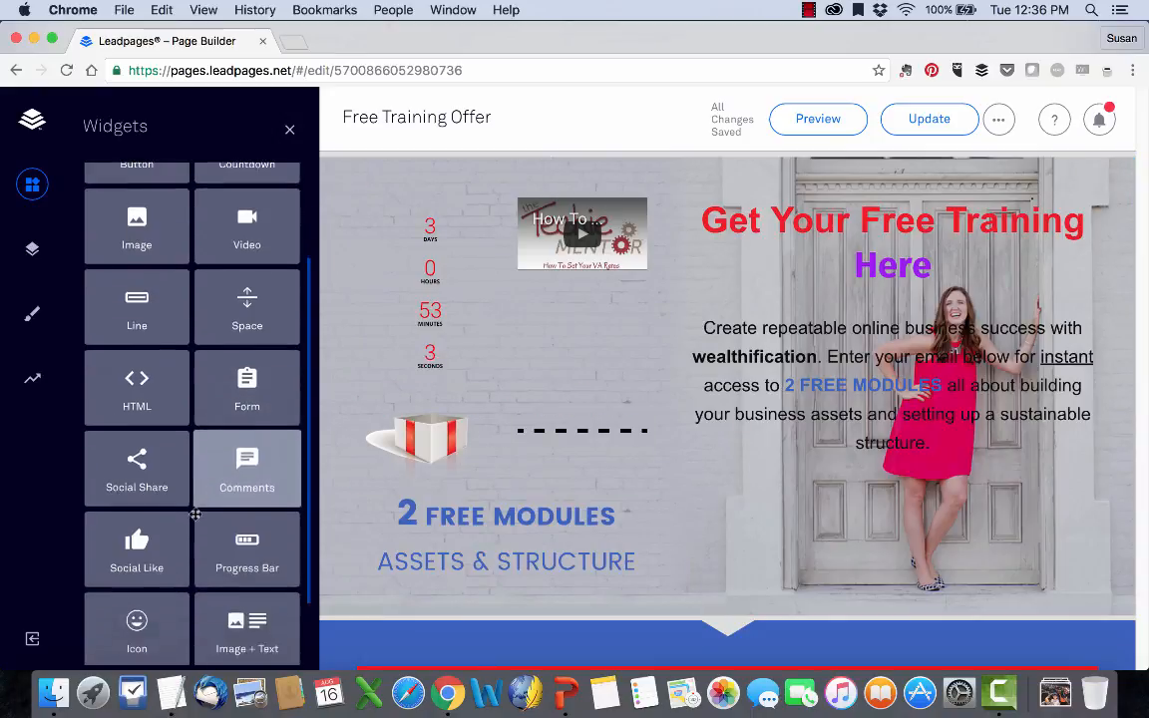
scroll(195, 514, "down", 2)
scroll(589, 385, "down", 5)
scroll(654, 424, "down", 2)
left_click_drag(246, 295, 669, 406)
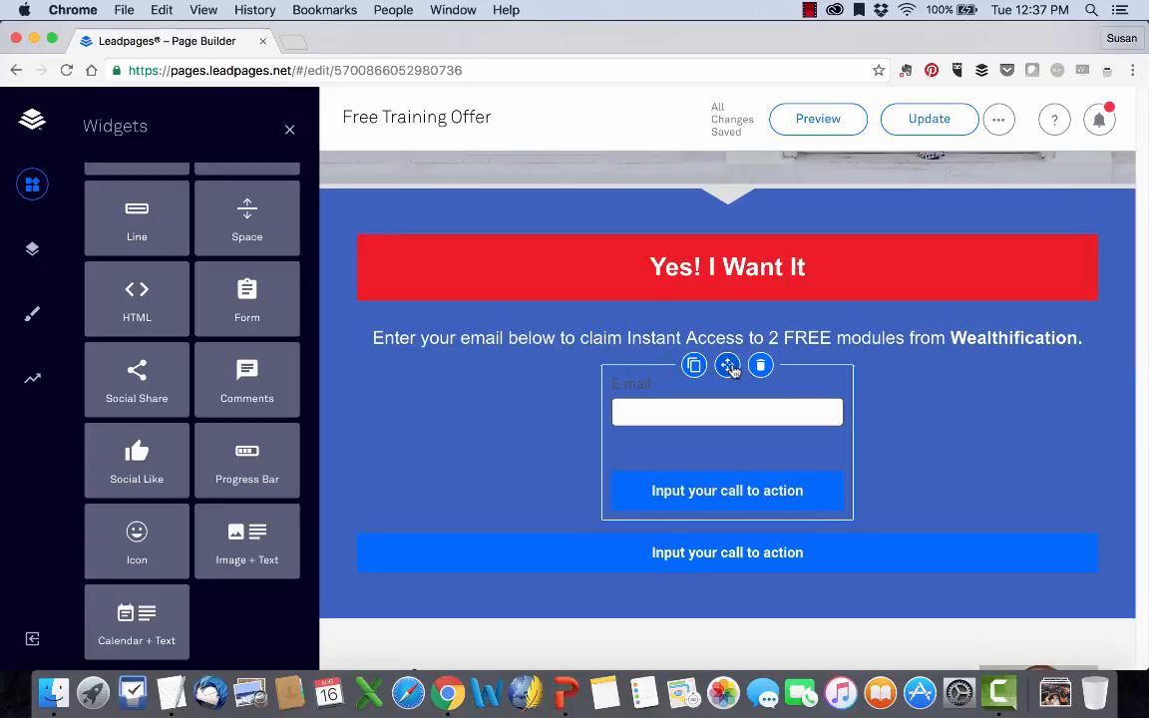
left_click(760, 365)
left_click(865, 332)
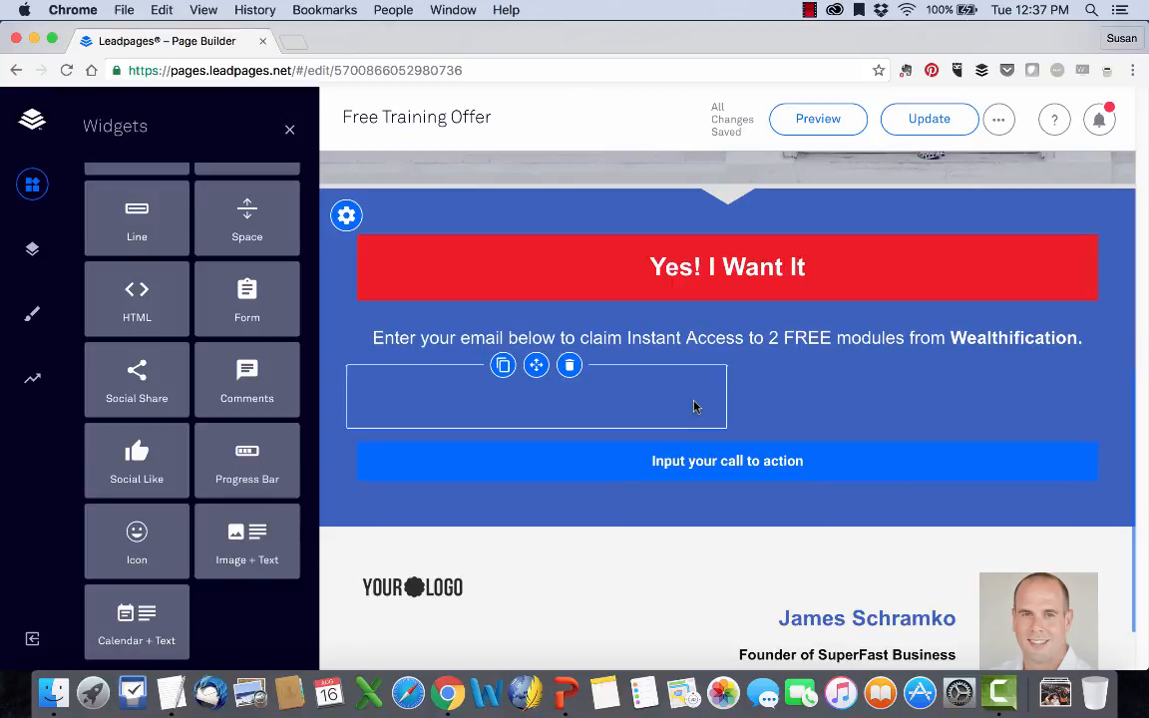
scroll(695, 406, "down", 2)
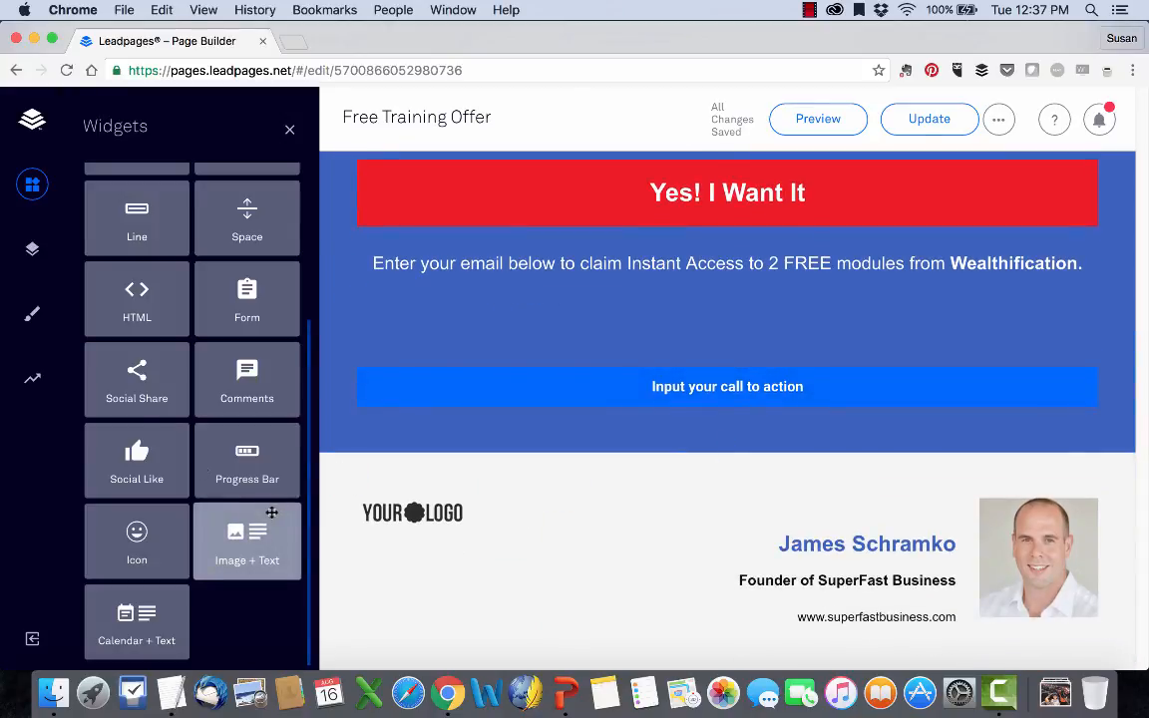
Rename Section 3 in the page layout as "Action Section" and save the name.
scroll(136, 449, "up", 4)
scroll(138, 423, "up", 1)
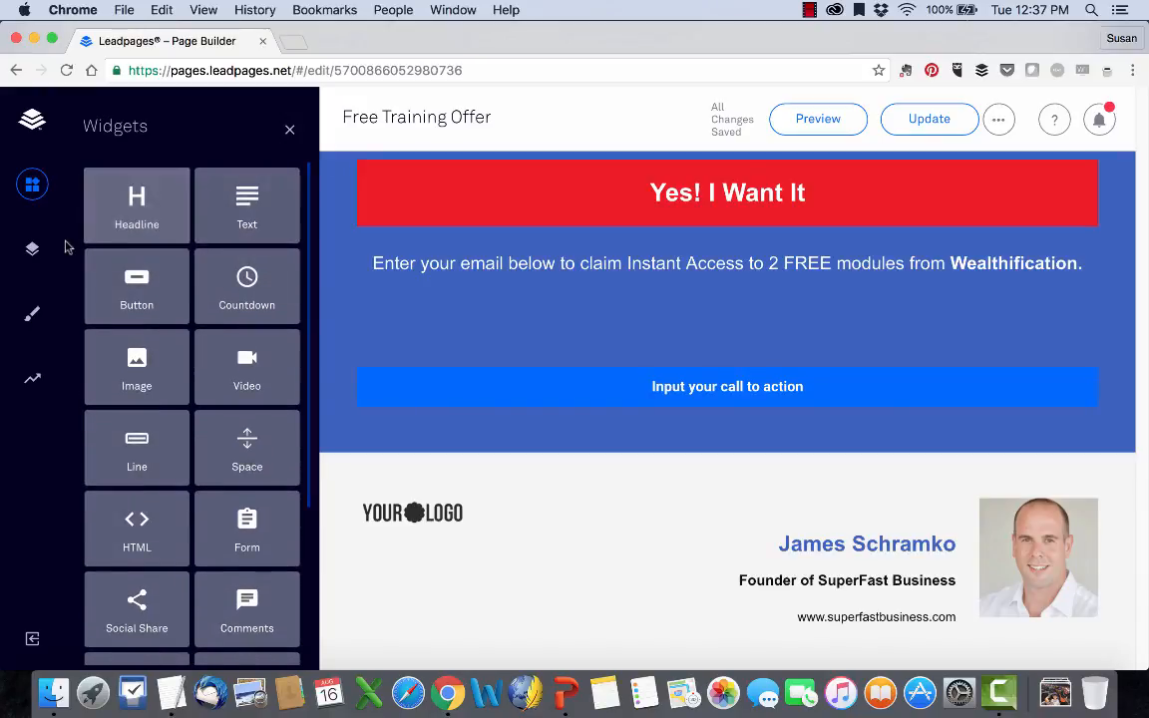
left_click(32, 248)
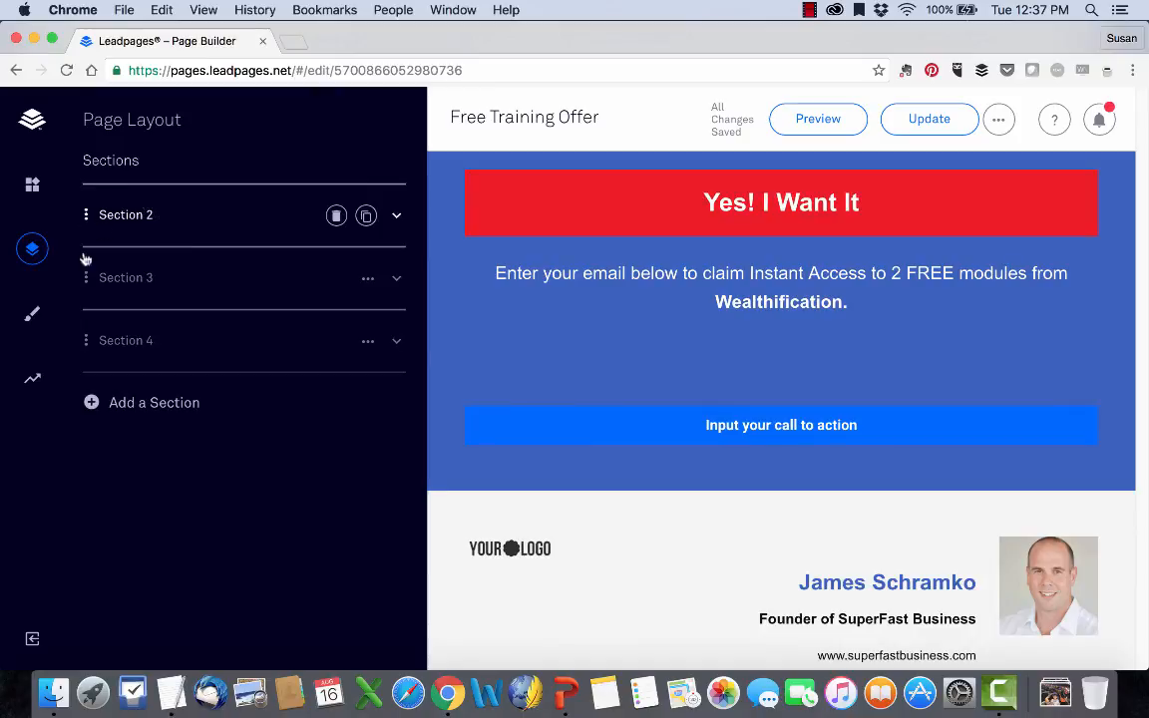
left_click(89, 280)
left_click(164, 278)
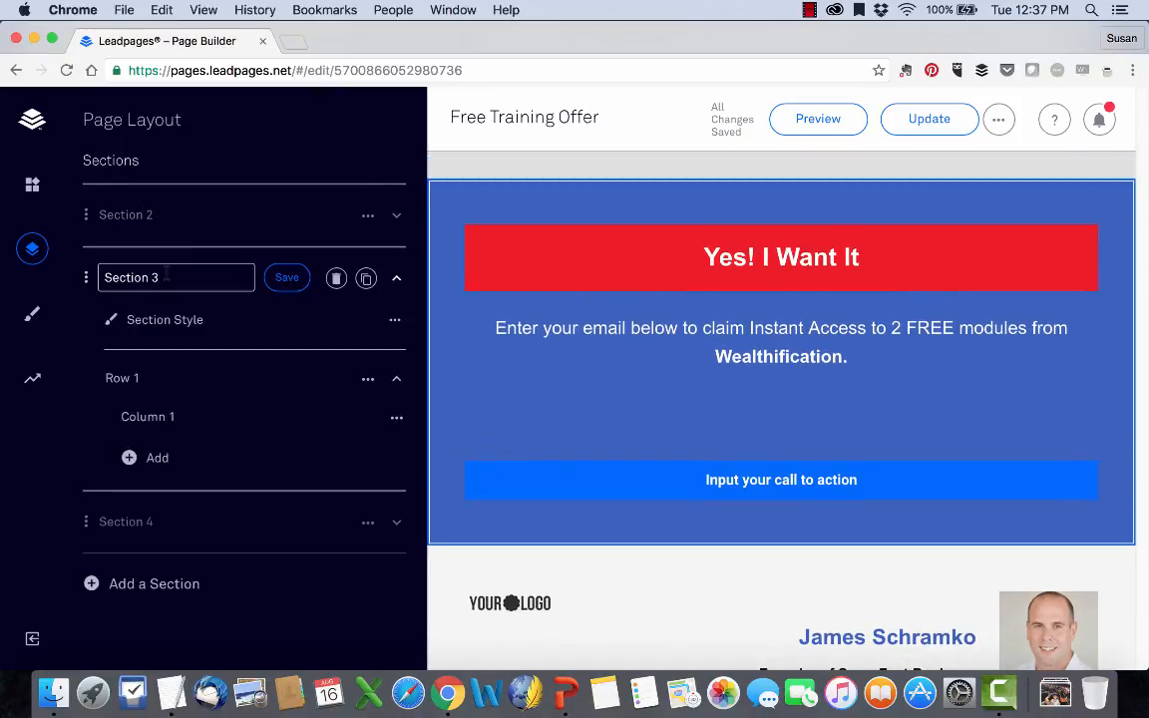
triple_click(166, 277)
type("Action")
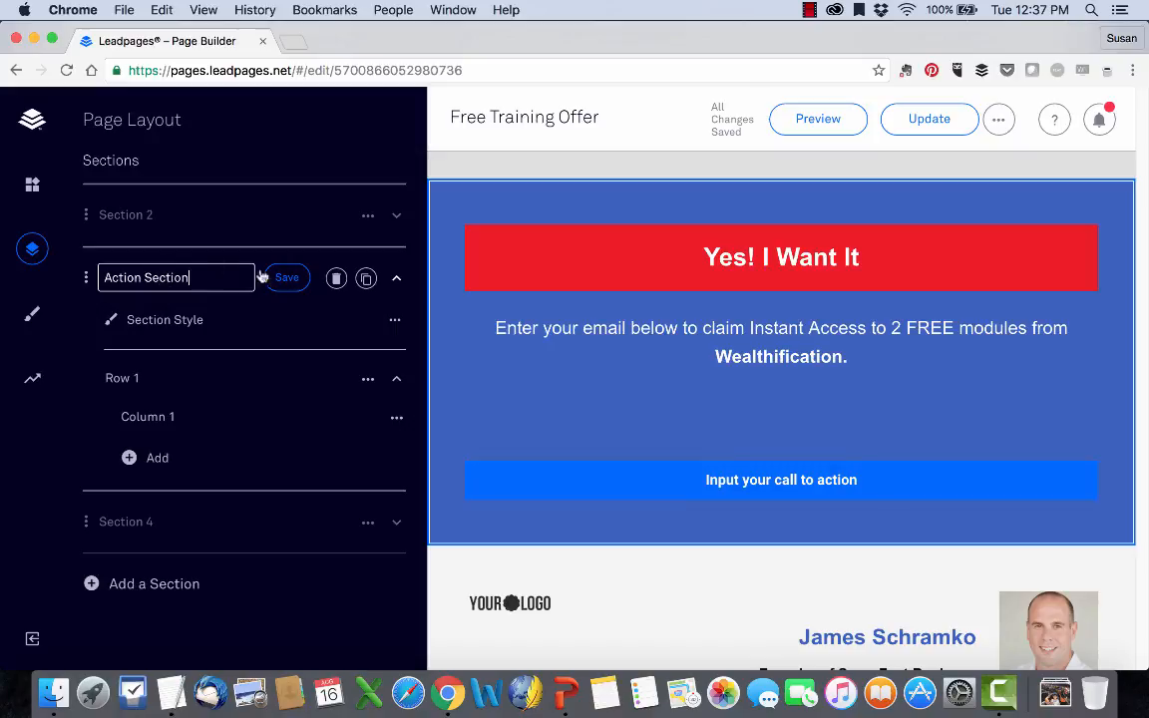
left_click(304, 280)
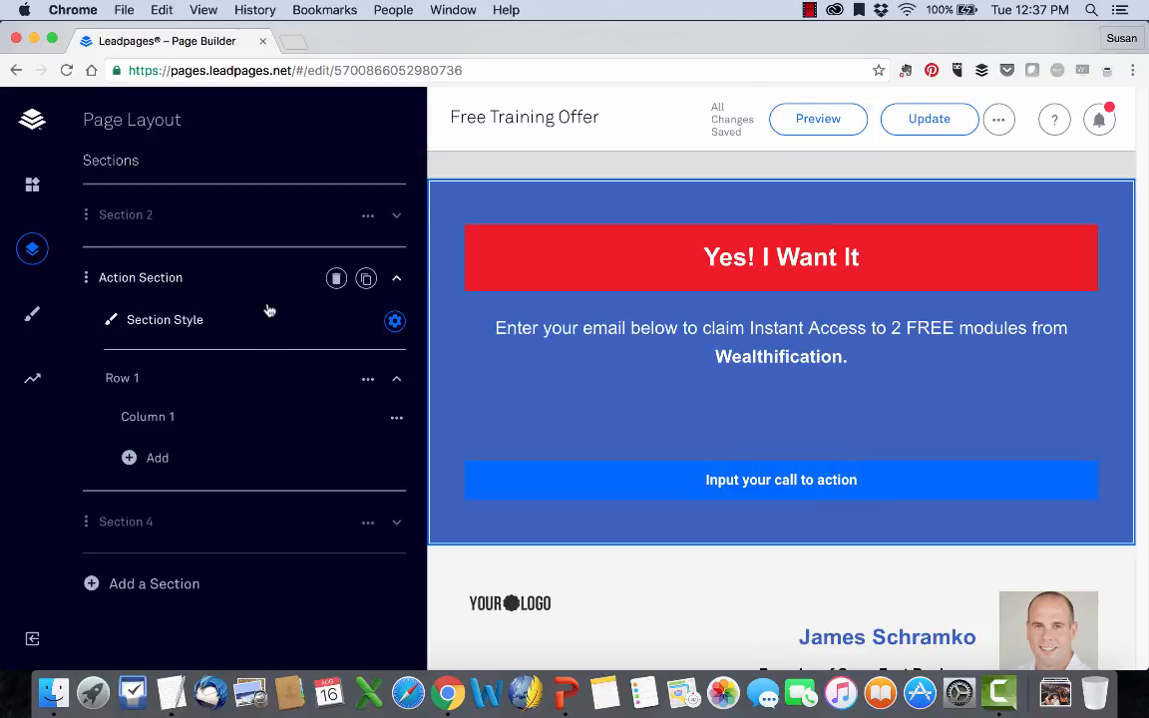
Change the Action Section's background color to #3ca5bd in its section style settings.
left_click(395, 322)
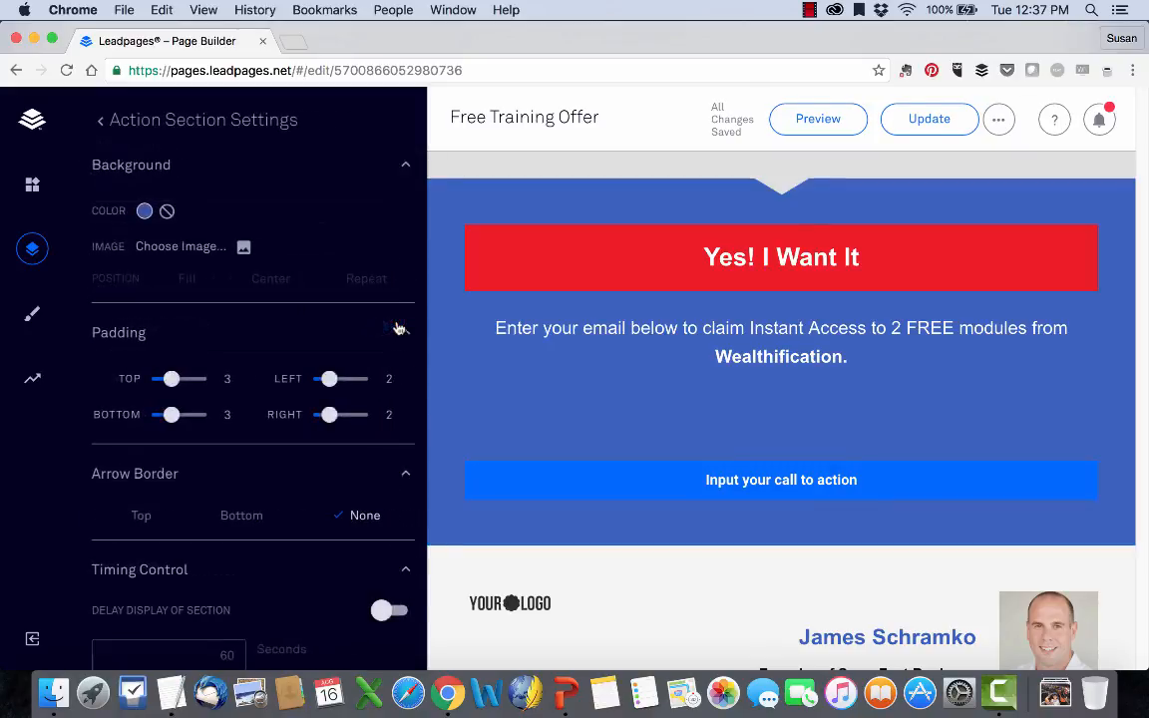
scroll(279, 269, "down", 1)
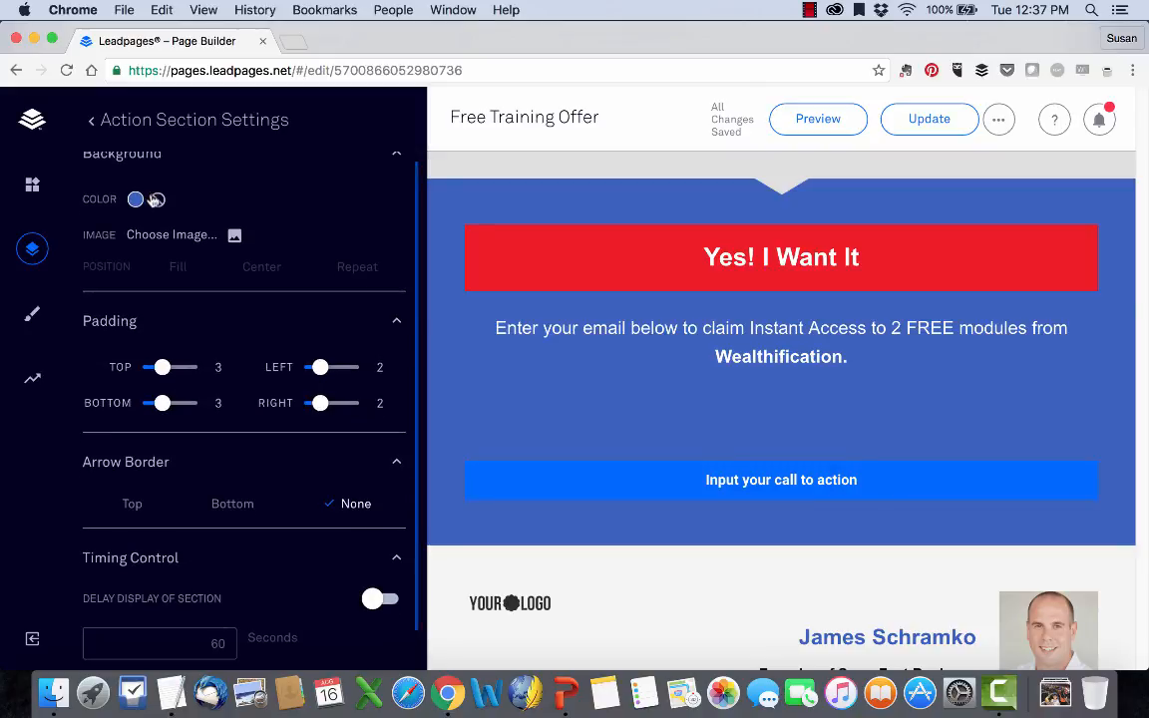
left_click(136, 200)
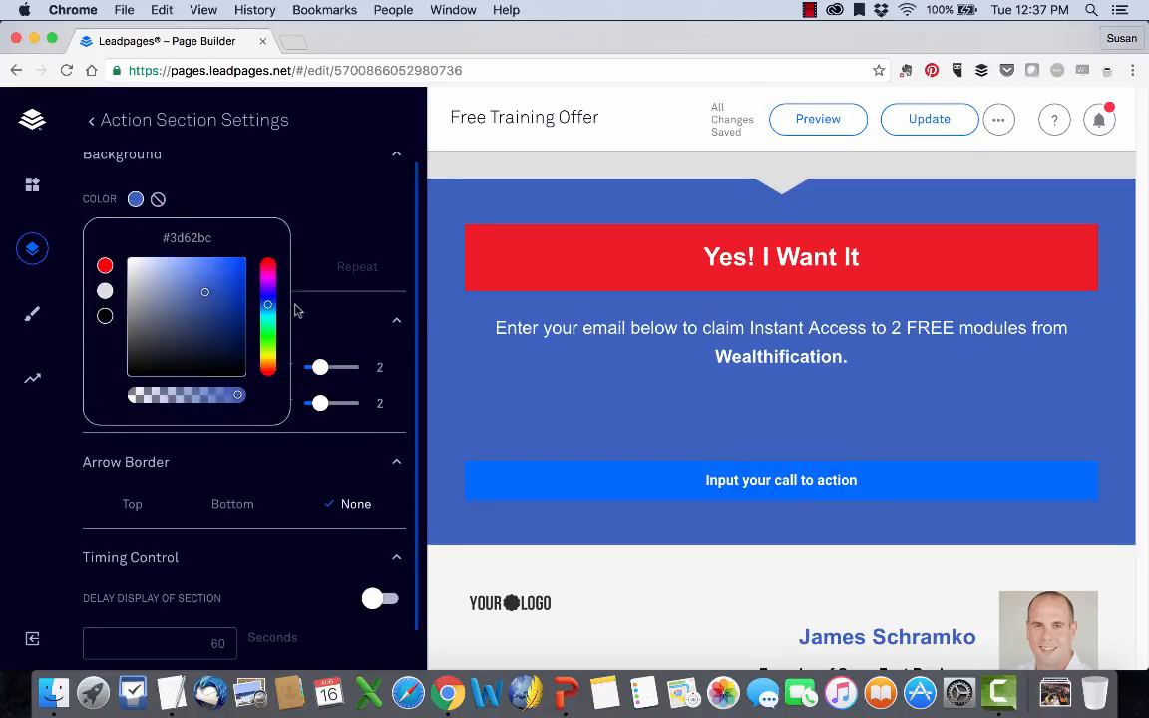
left_click_drag(270, 307, 268, 314)
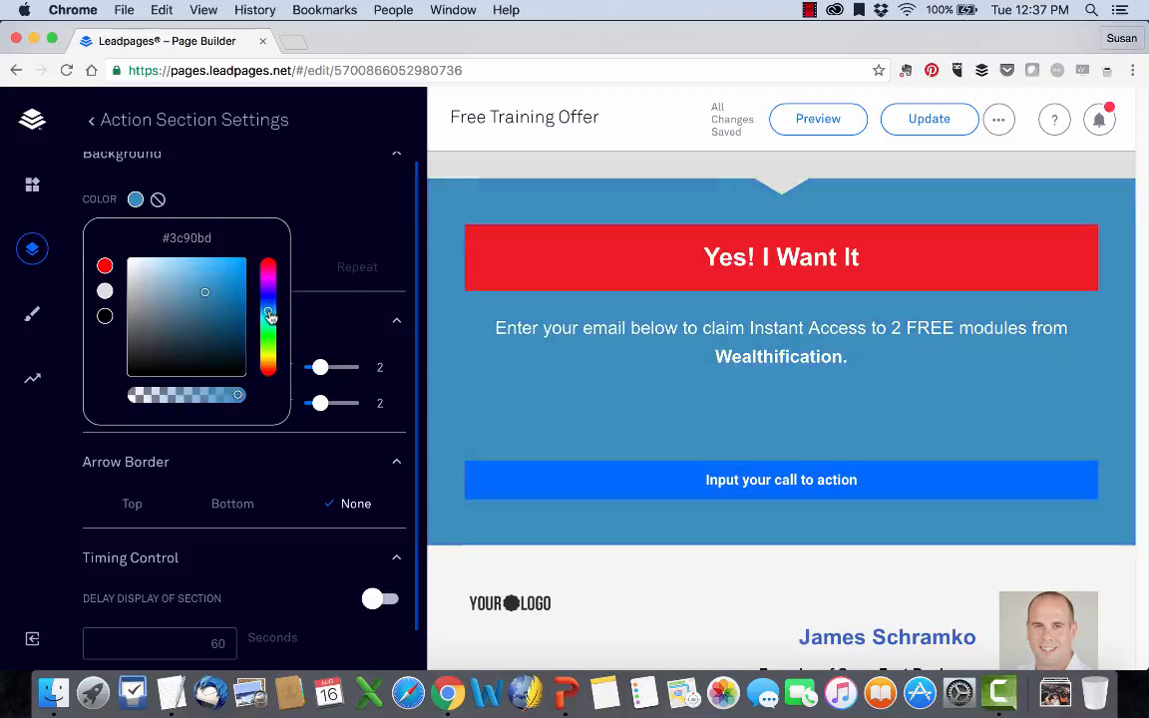
left_click(182, 198)
Try the Top and Bottom arrow borders on the Action Section and return it to None.
scroll(236, 244, "up", 1)
scroll(236, 243, "down", 3)
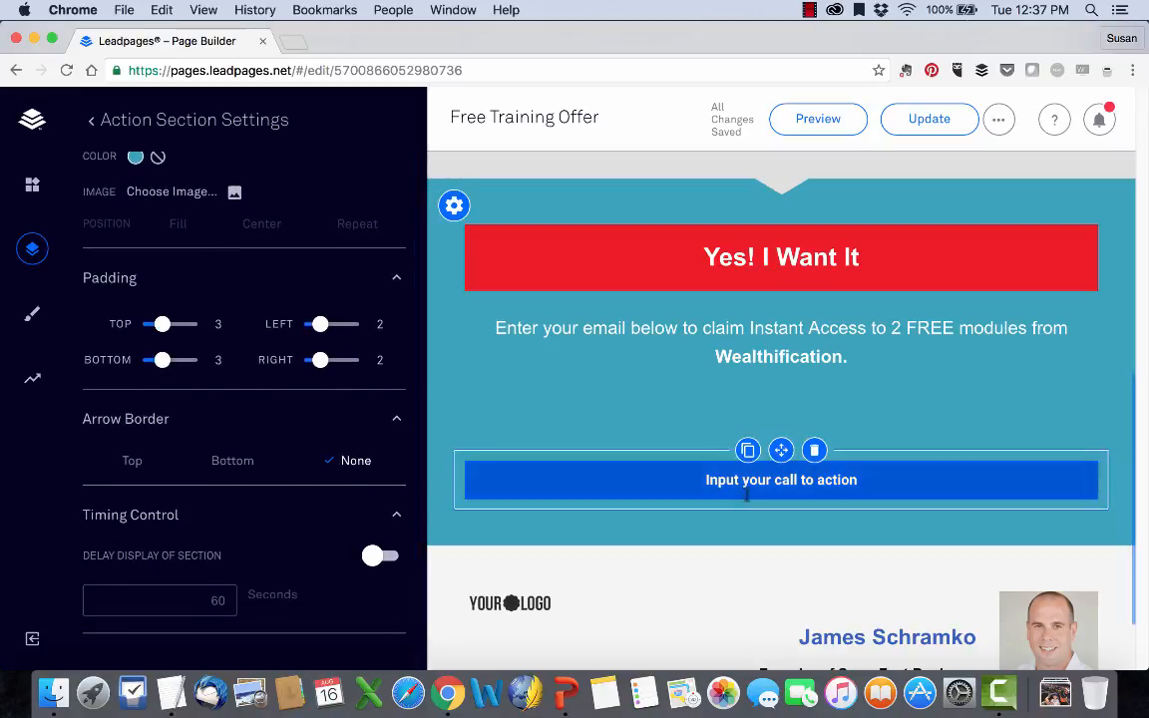
left_click(127, 470)
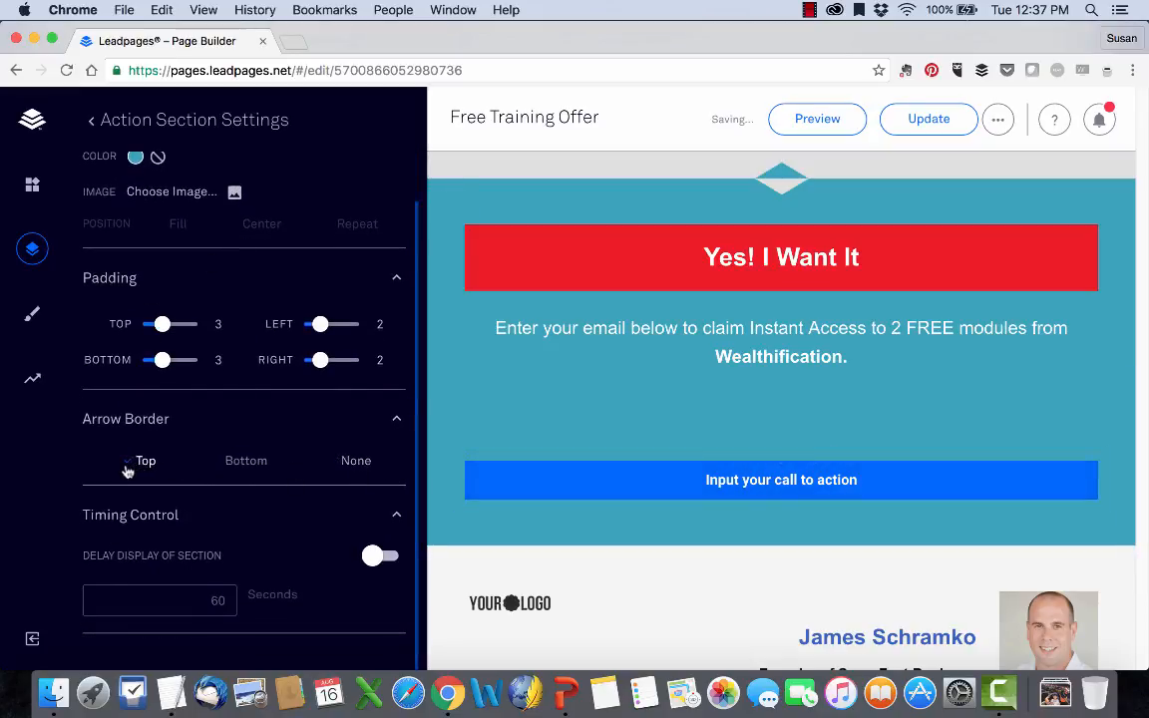
left_click(244, 463)
left_click(359, 463)
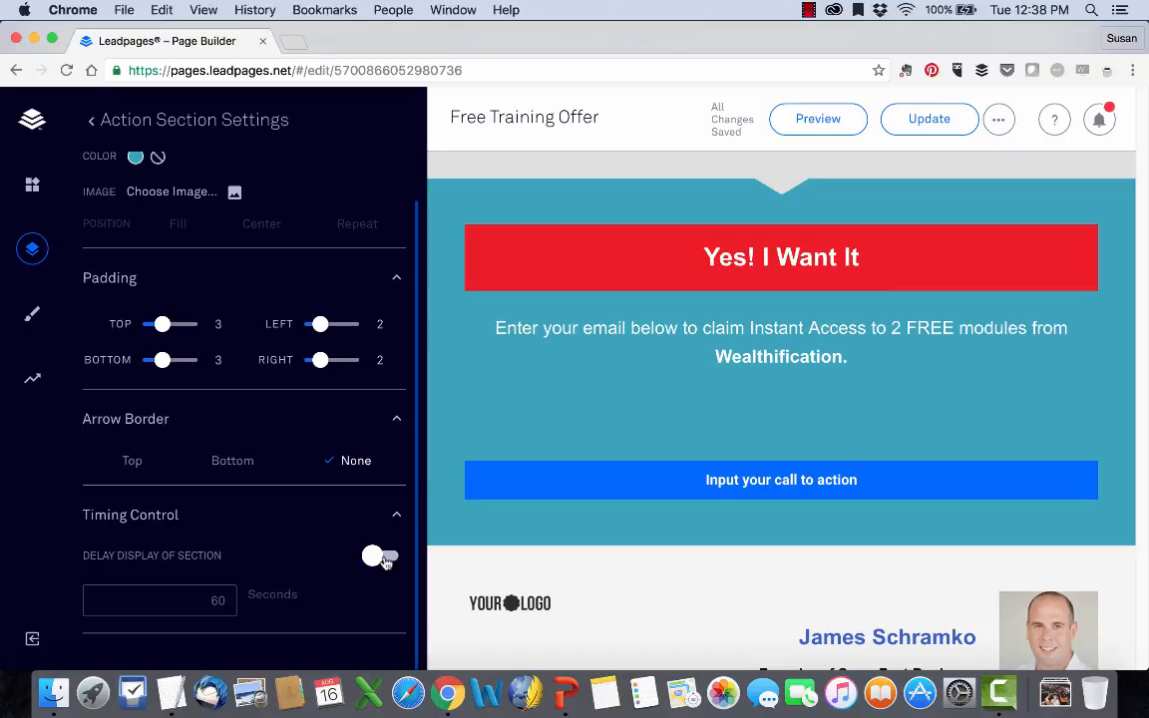
scroll(900, 562, "down", 2)
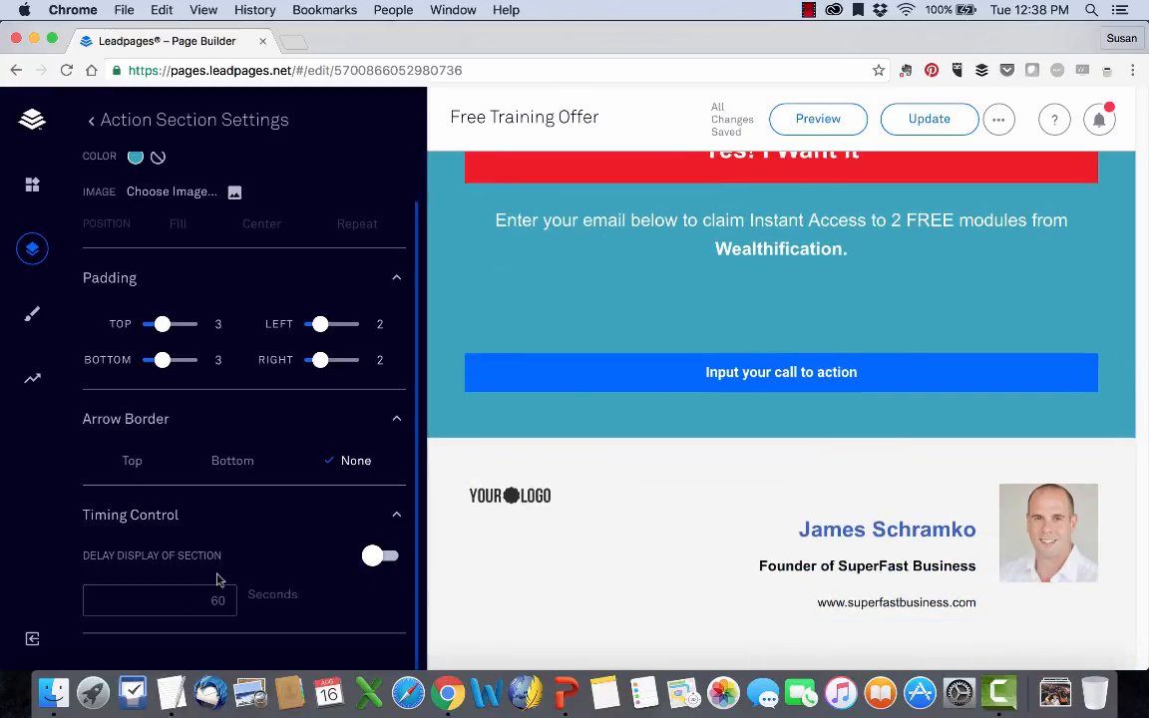
scroll(178, 499, "up", 2)
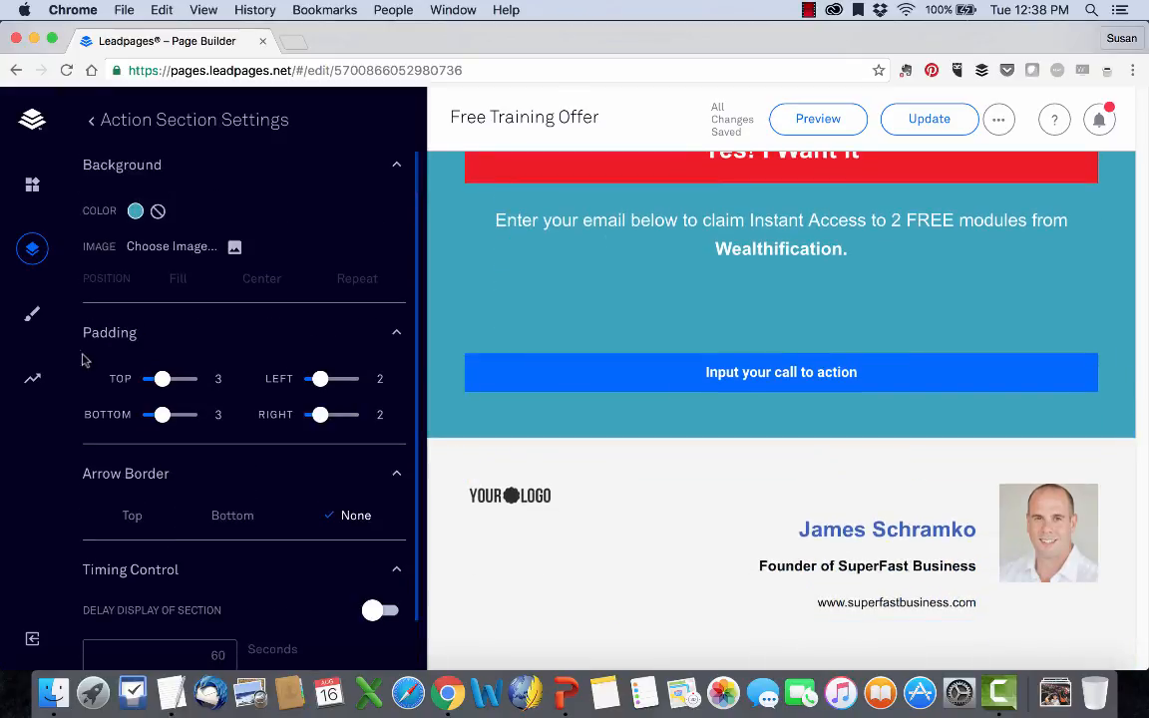
Try the Small and Large page widths, return to Medium, and turn off wide section backgrounds.
left_click(32, 312)
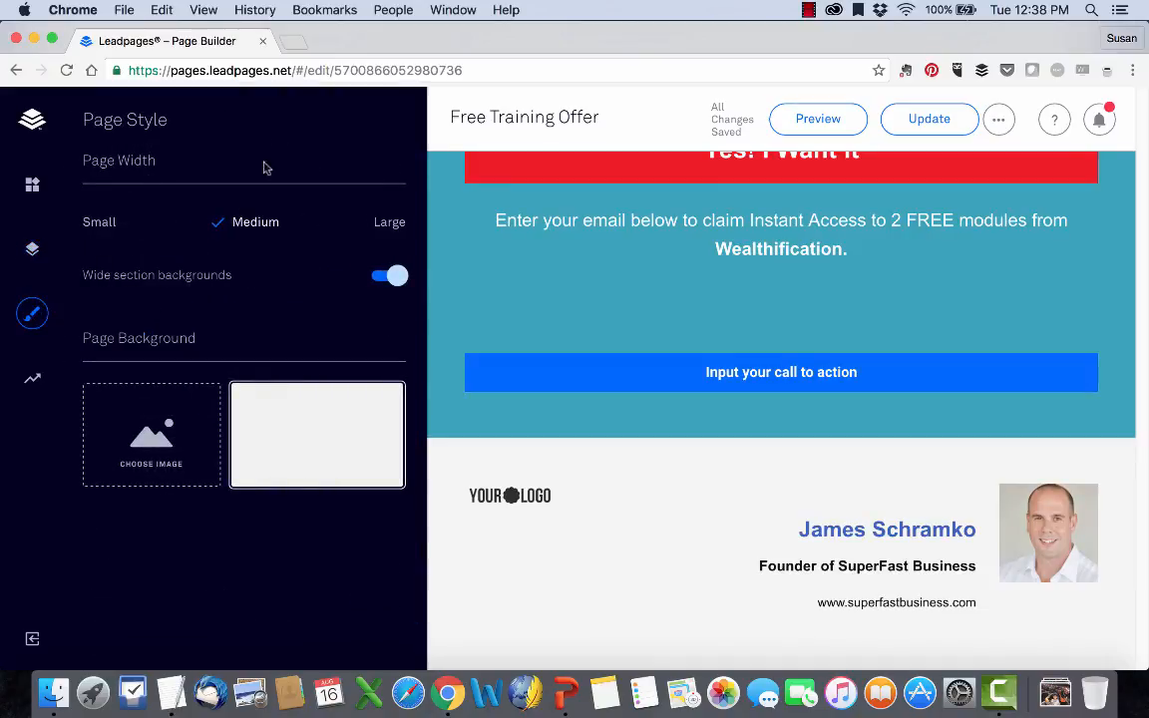
left_click(112, 222)
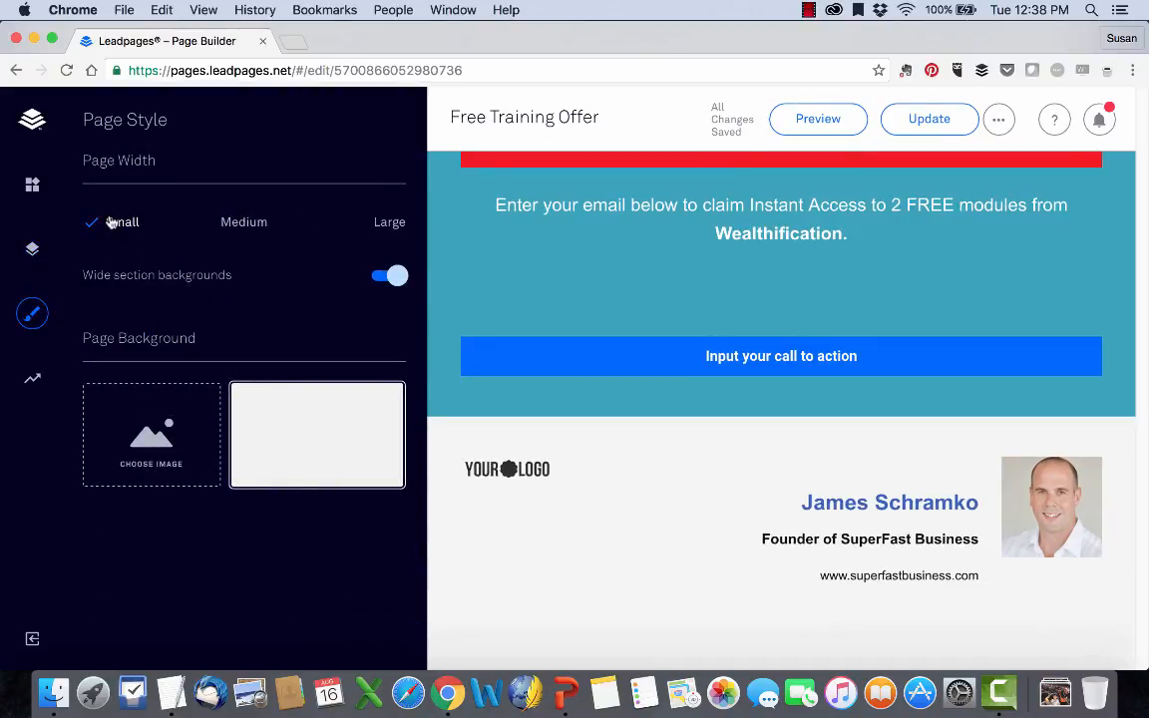
left_click(243, 224)
left_click(377, 222)
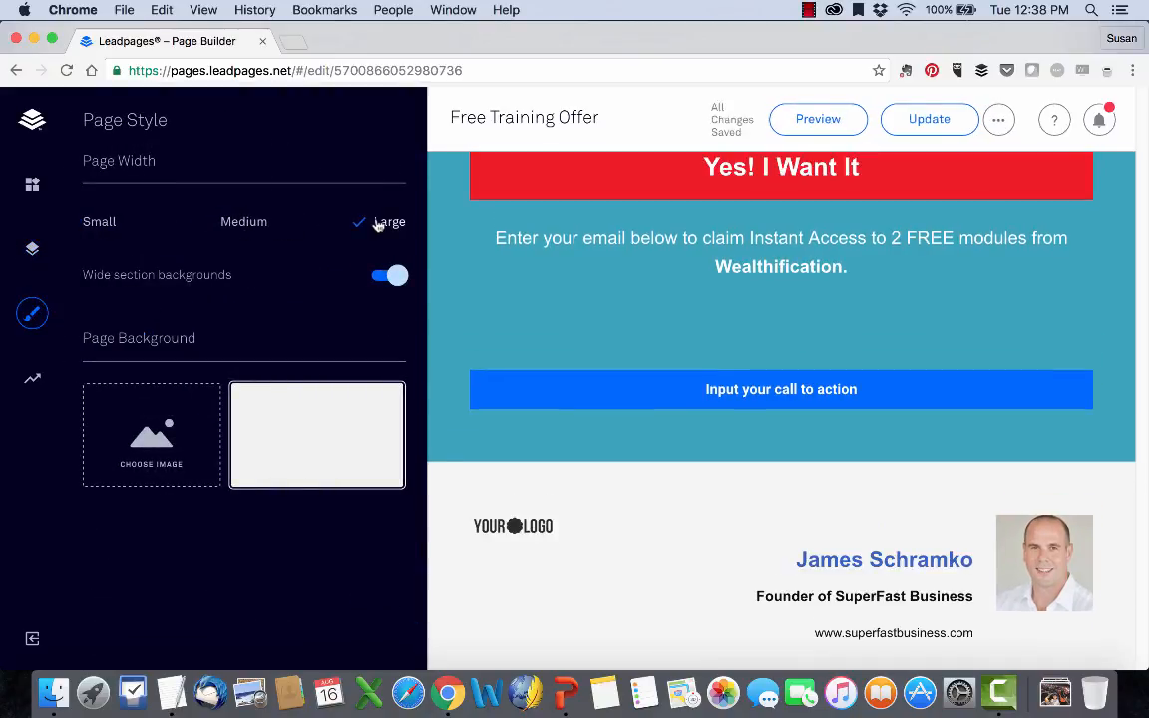
left_click(245, 223)
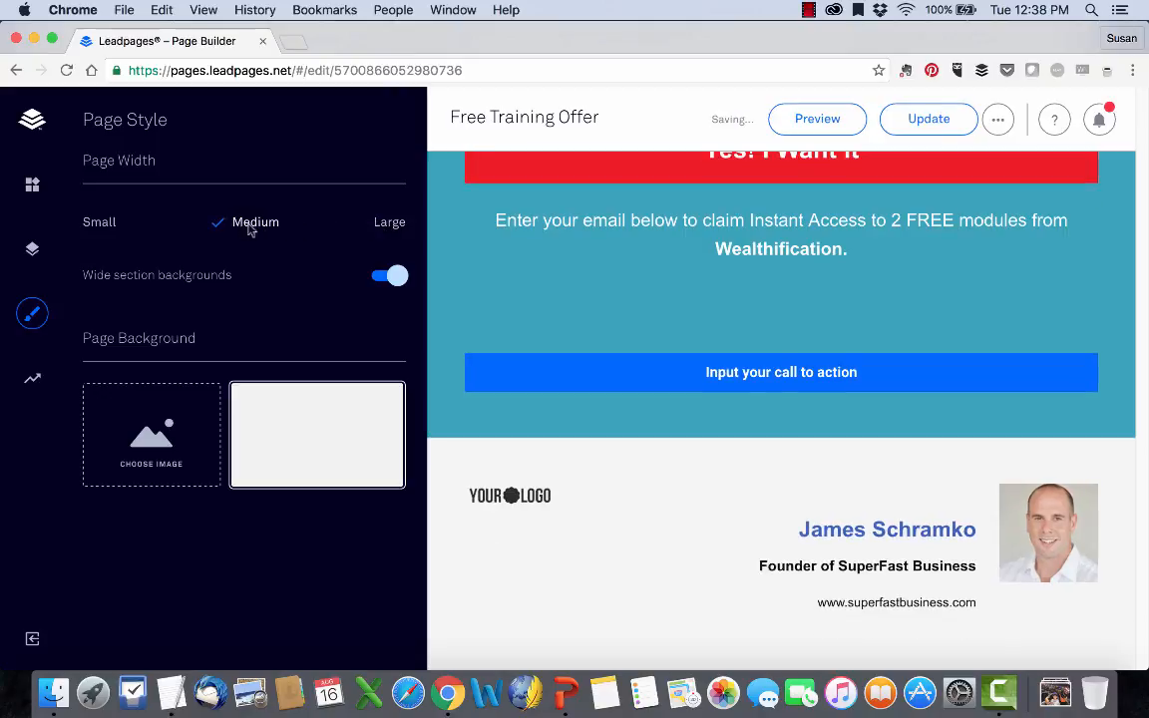
left_click(389, 279)
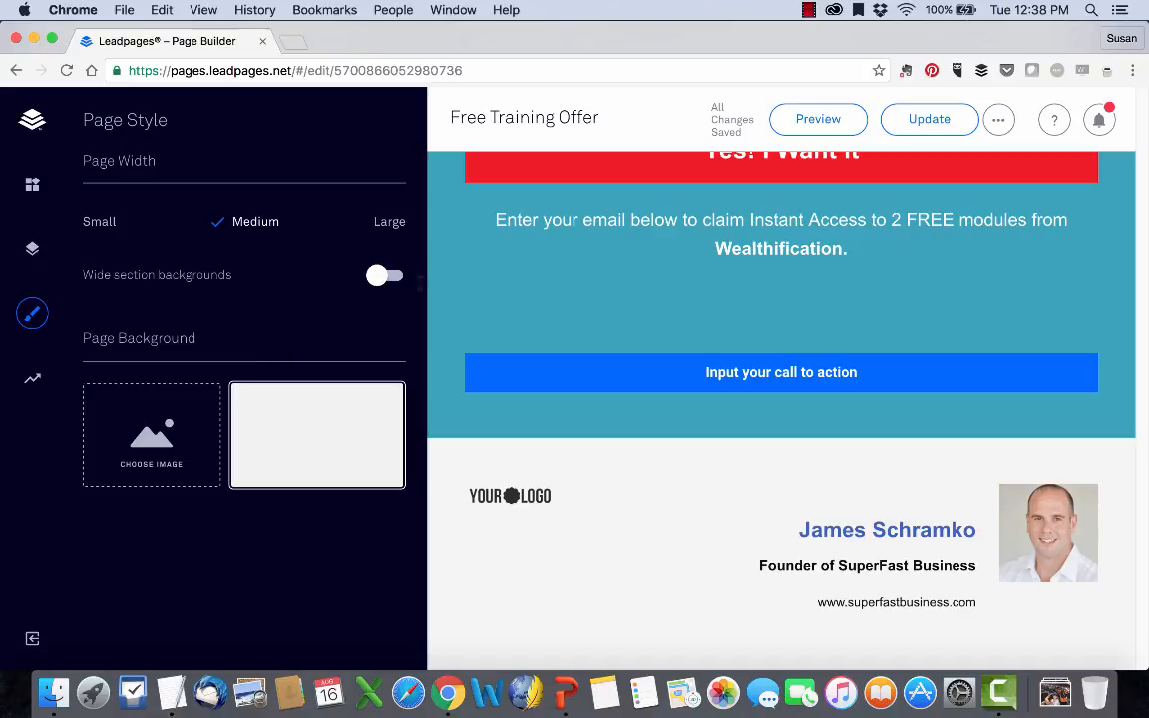
Try the cat-and-bookshelf picture as the page background image and remove it again.
left_click(152, 457)
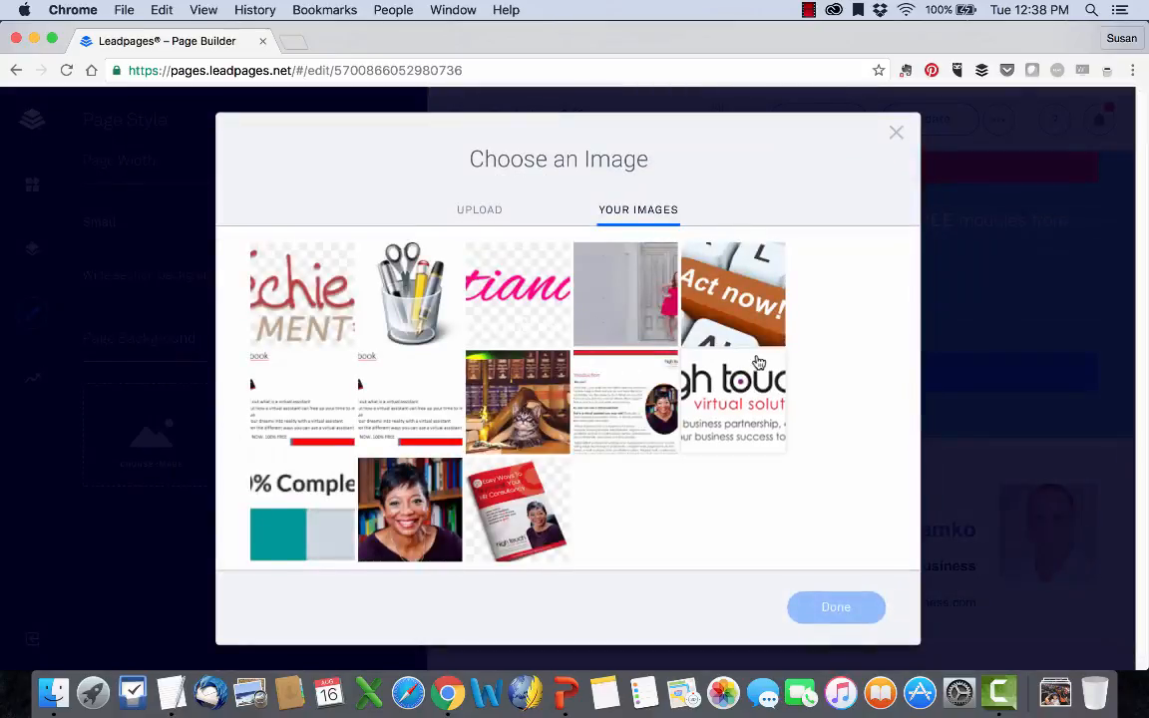
left_click(549, 371)
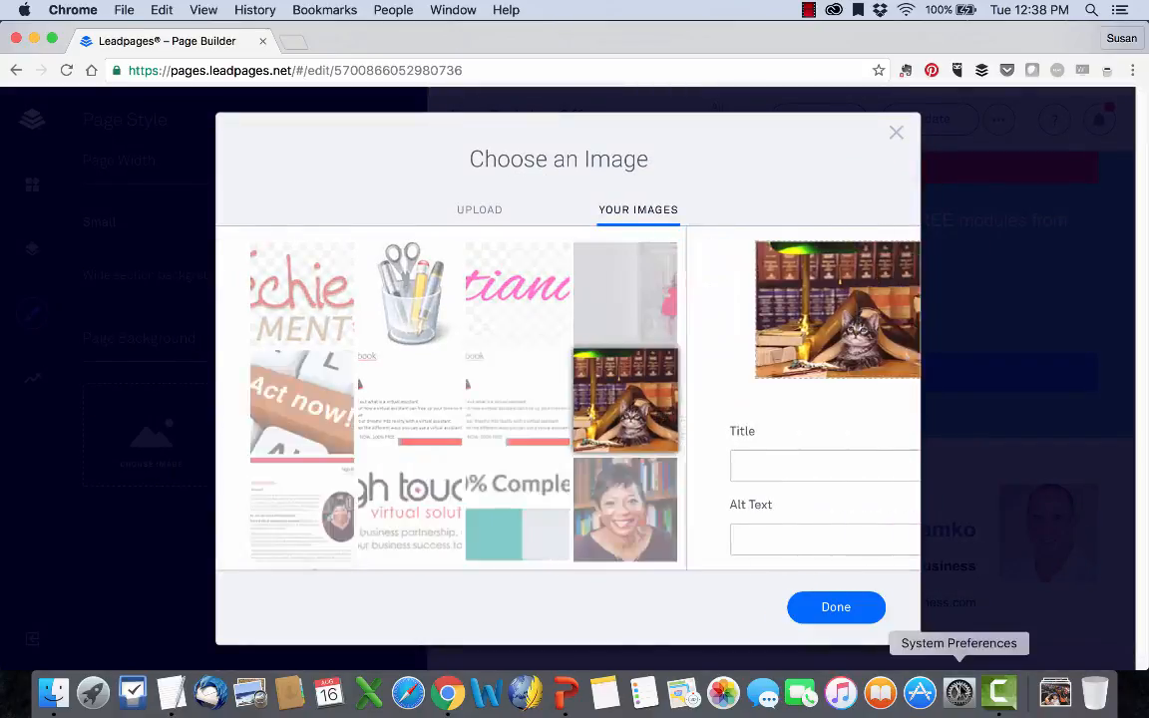
left_click(825, 607)
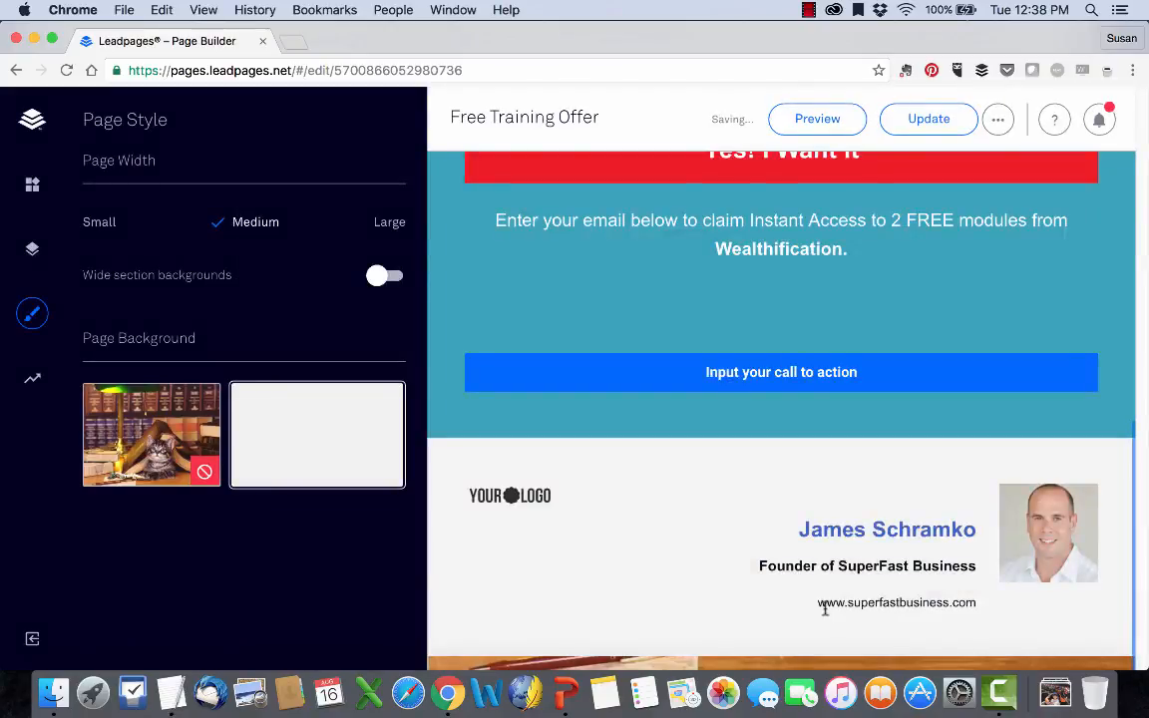
scroll(793, 466, "up", 5)
scroll(793, 468, "down", 5)
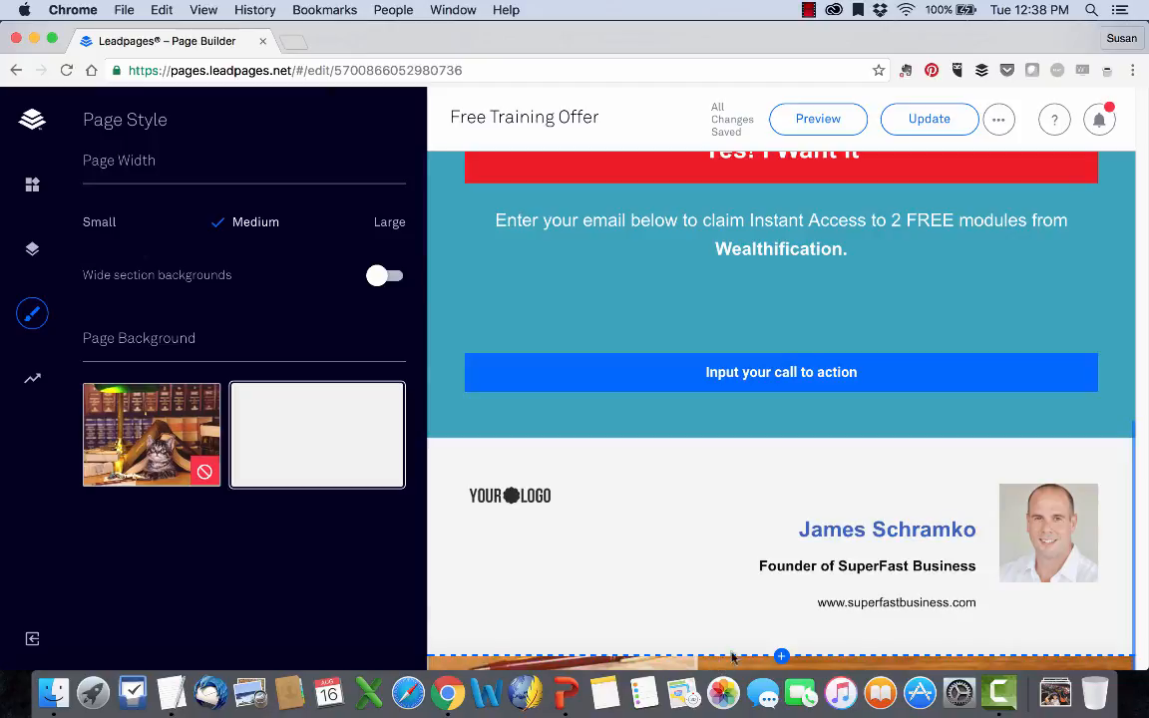
left_click(203, 473)
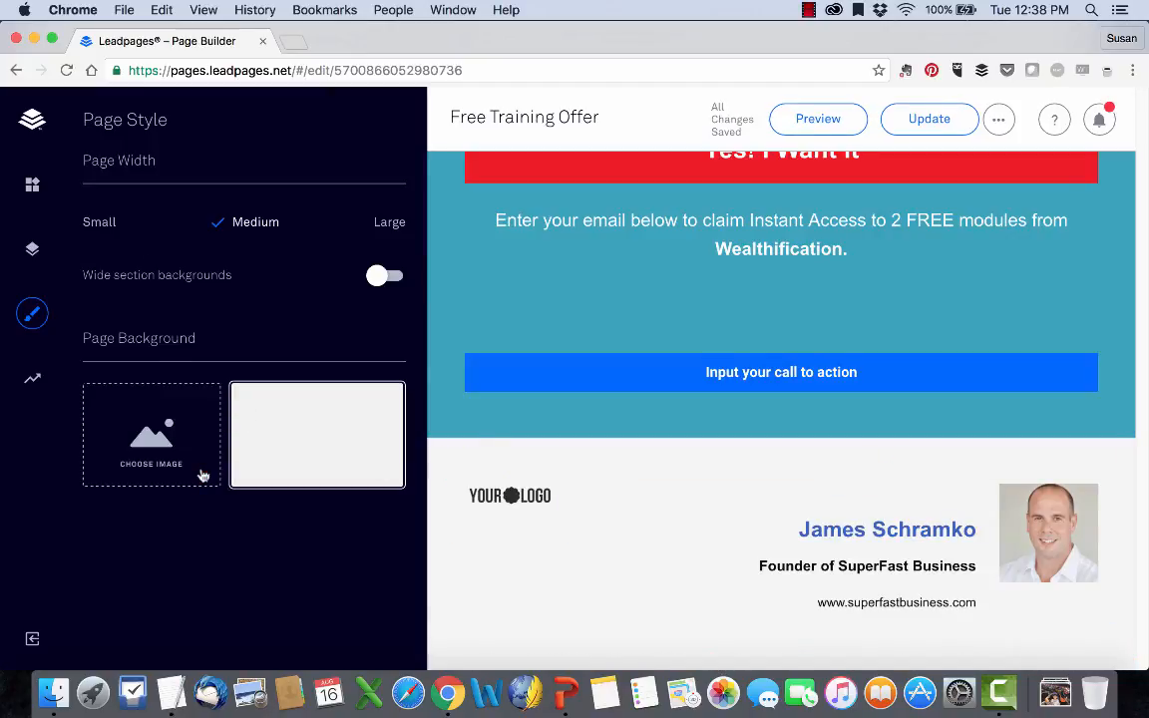
left_click(32, 248)
scroll(170, 277, "down", 3)
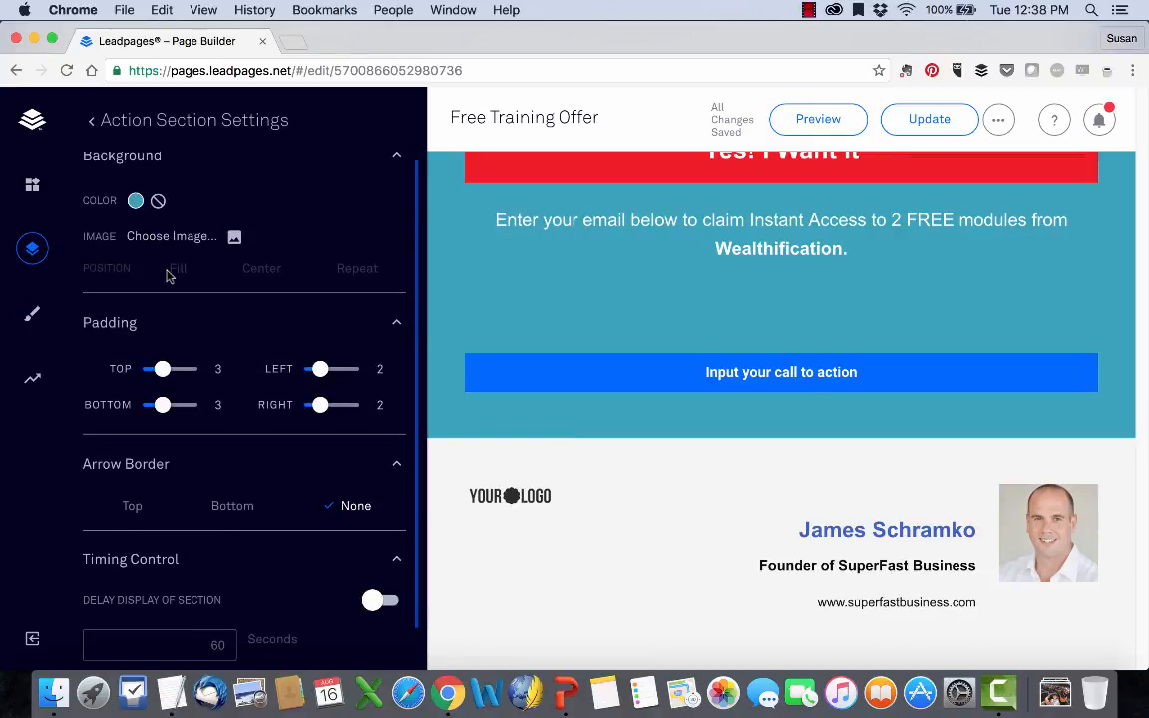
scroll(169, 277, "up", 3)
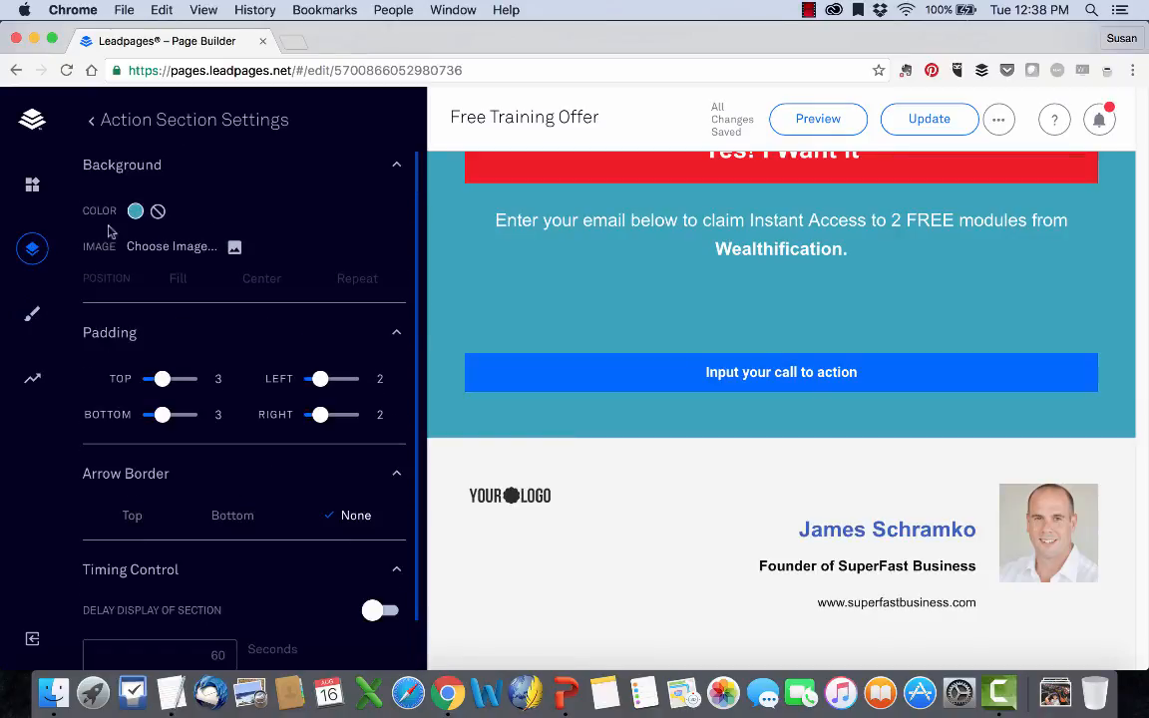
left_click(33, 186)
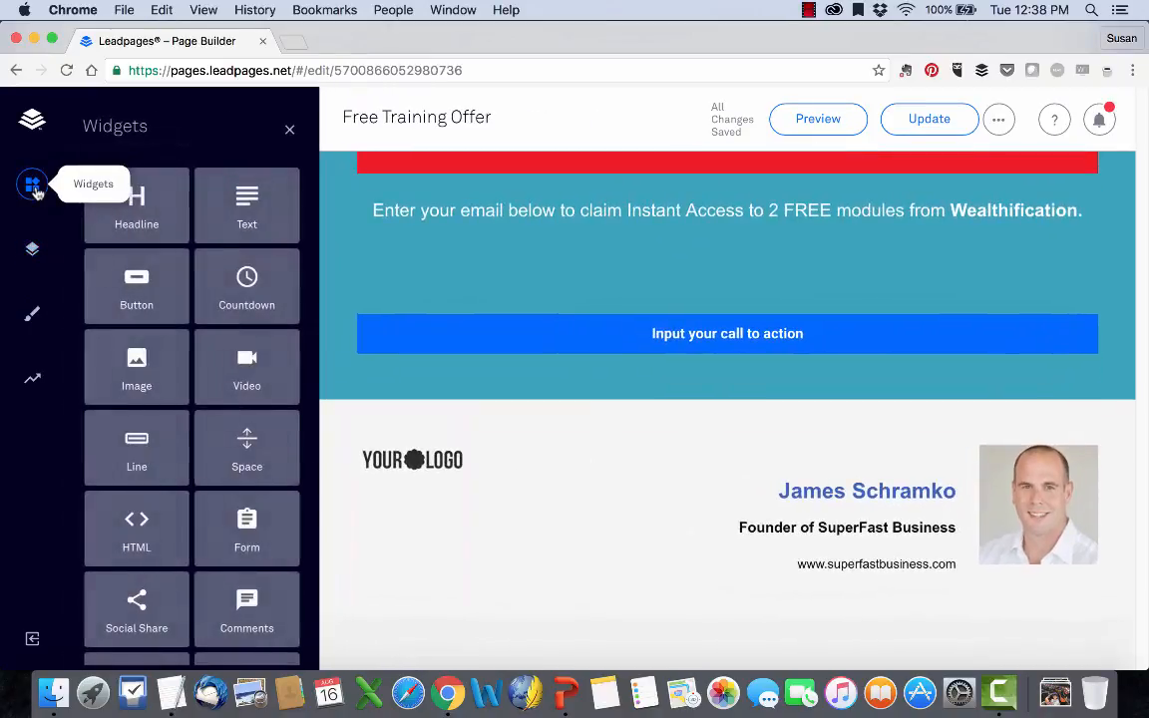
left_click(32, 249)
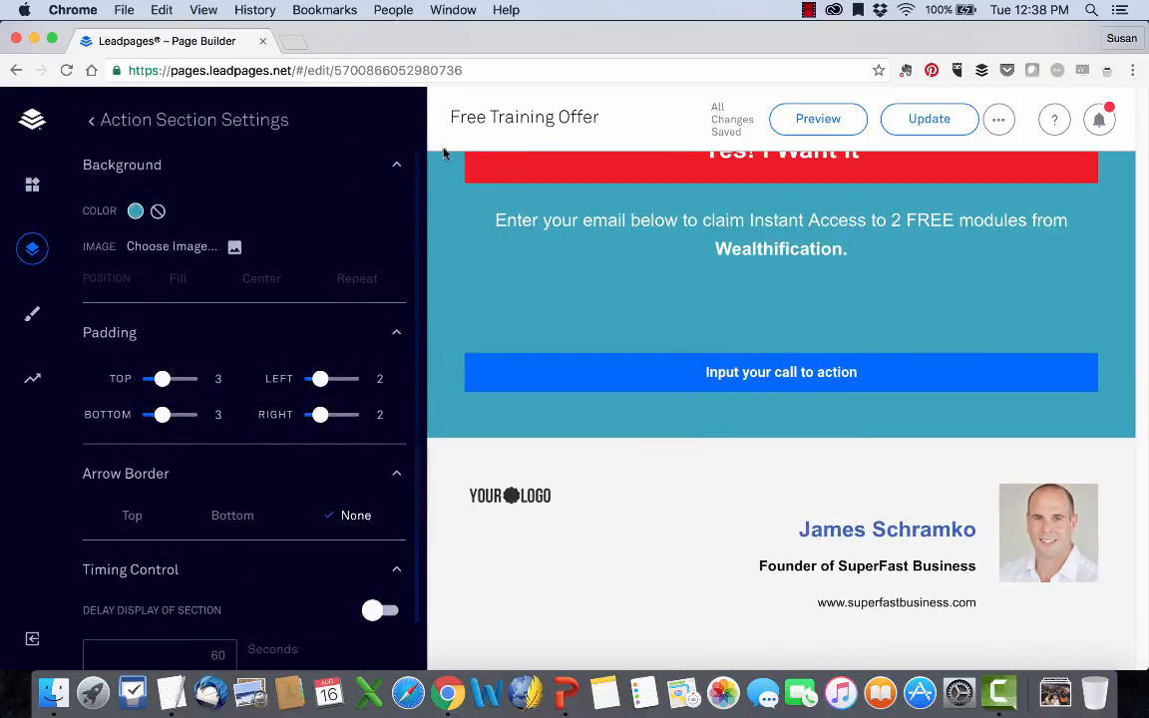
Duplicate Section 2 in the page layout and rename the copy as "Duplicate".
left_click(93, 120)
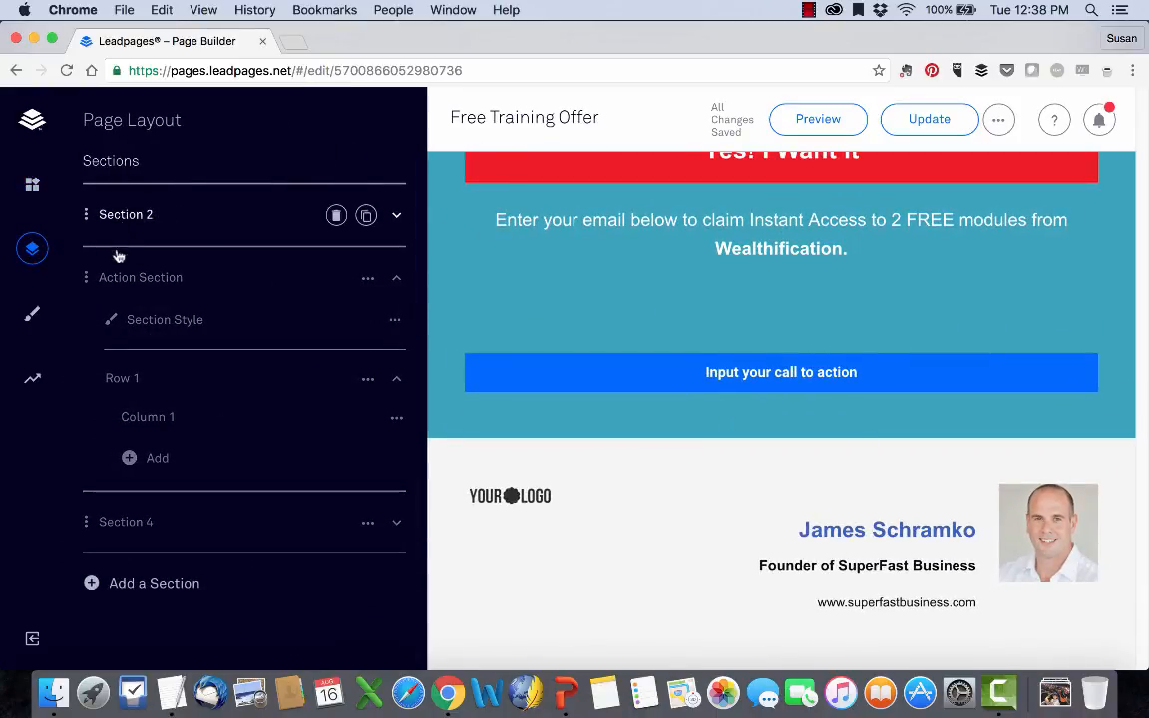
left_click(368, 217)
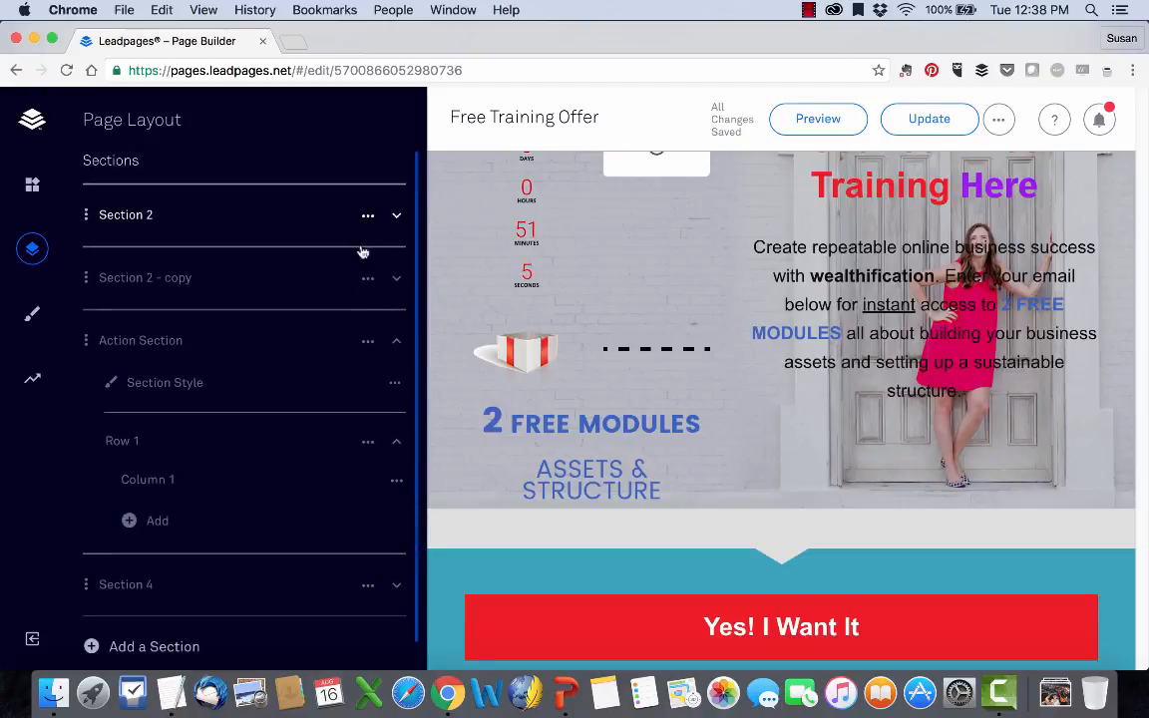
left_click(199, 277)
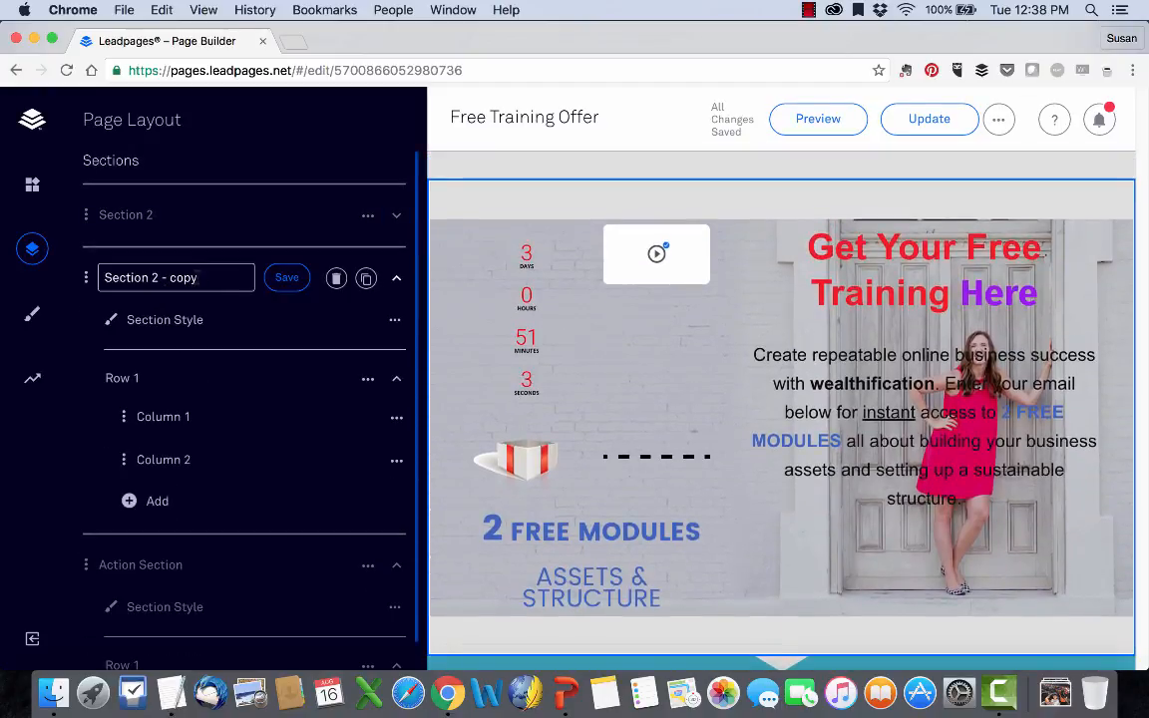
type("Dup")
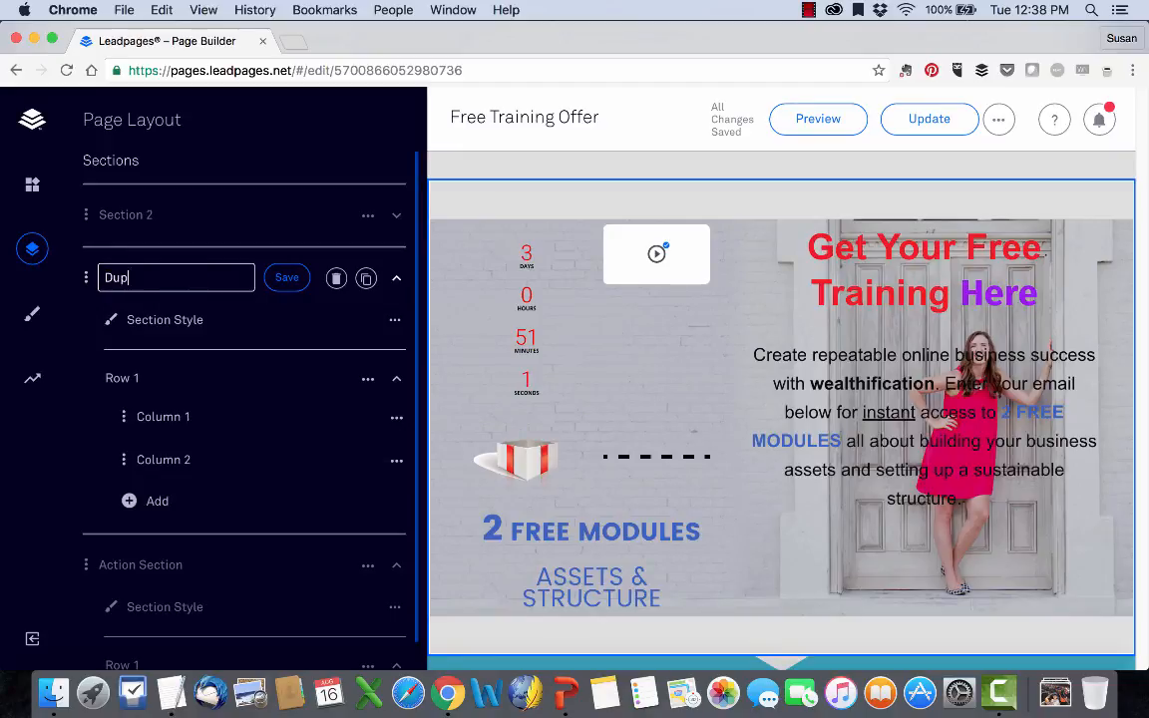
type("licate")
left_click(288, 277)
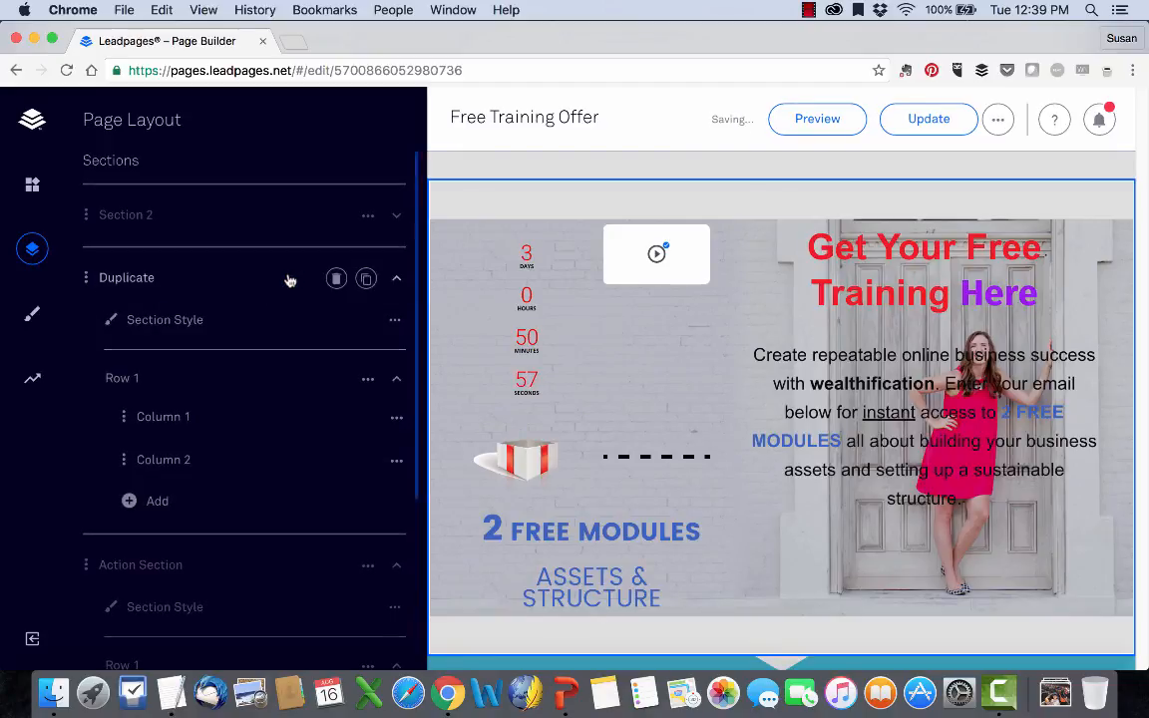
Review the Duplicate section's style settings and return to the page layout.
left_click(118, 321)
scroll(197, 415, "down", 2)
scroll(197, 415, "up", 2)
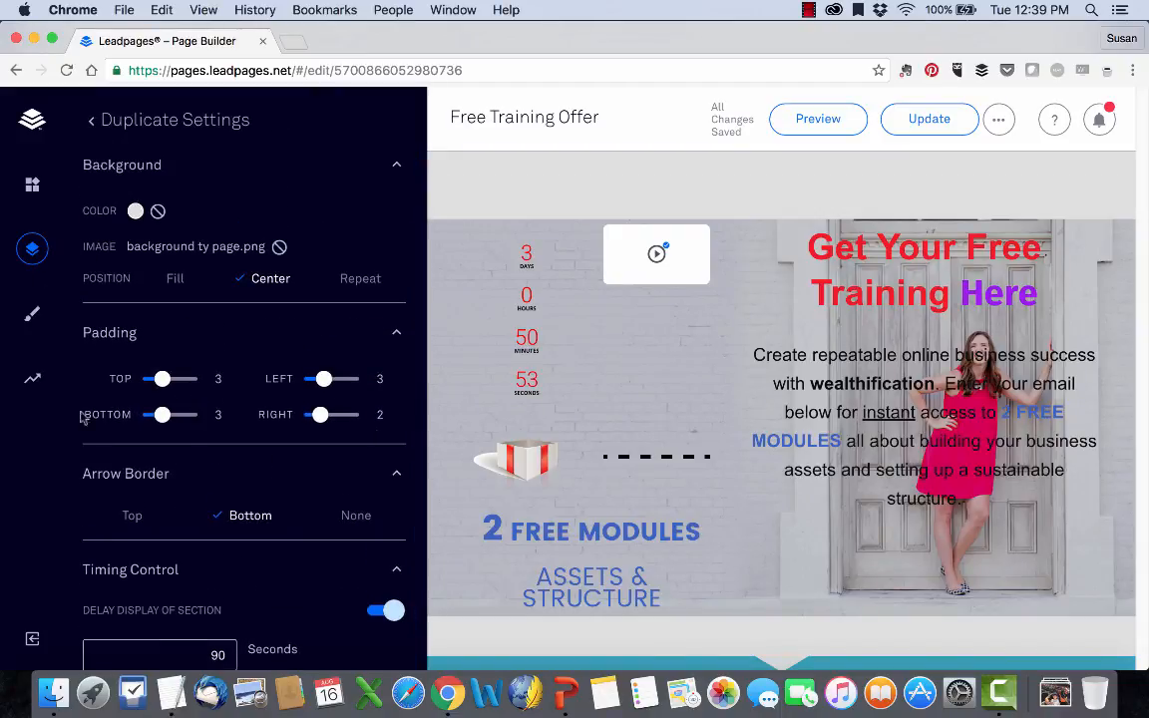
left_click(90, 124)
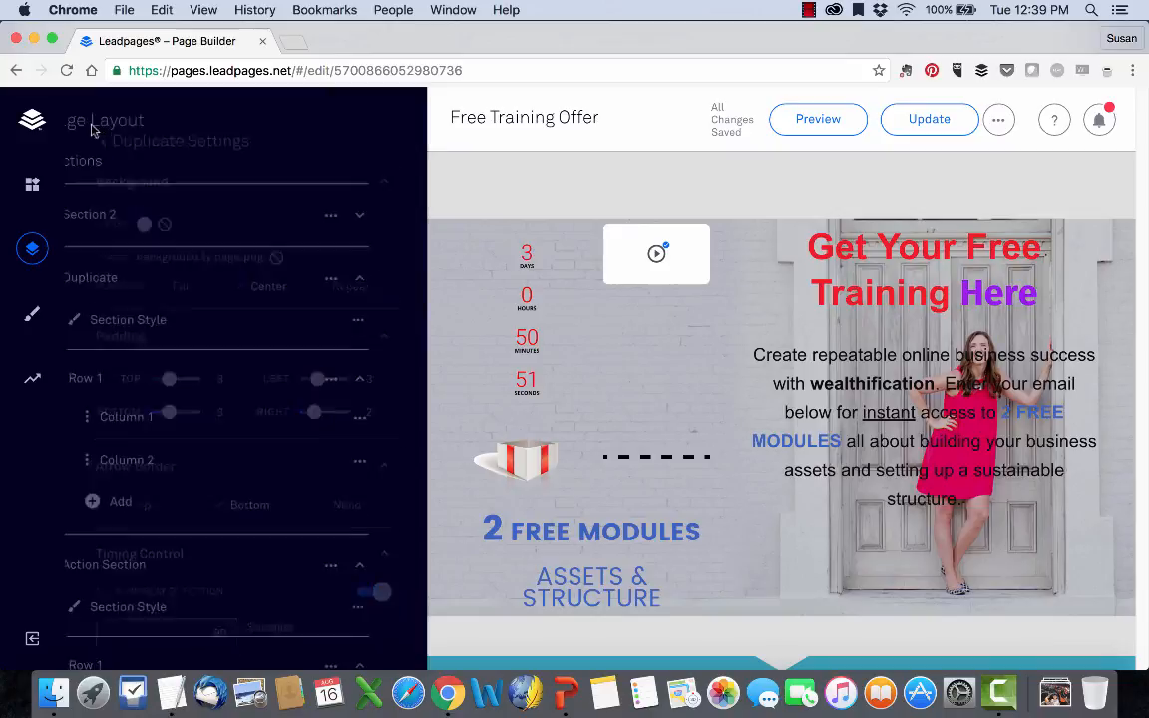
Review the style settings of Column 1 in the Duplicate section and return to the page layout.
scroll(216, 374, "down", 4)
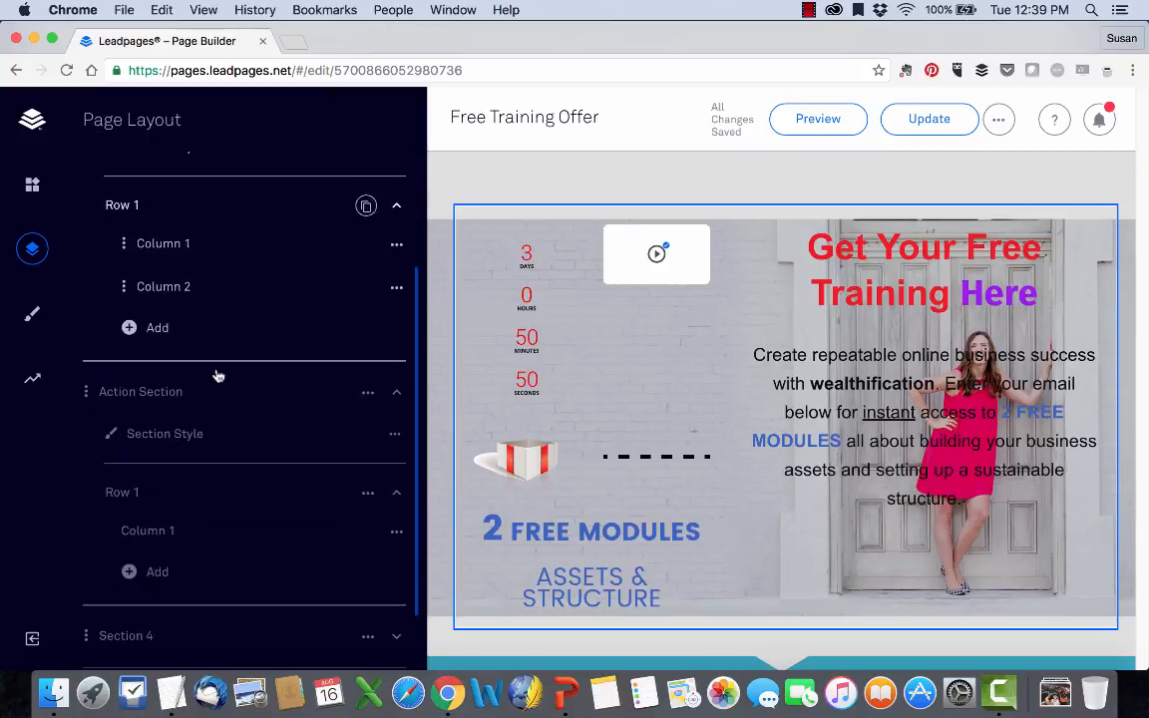
left_click(163, 246)
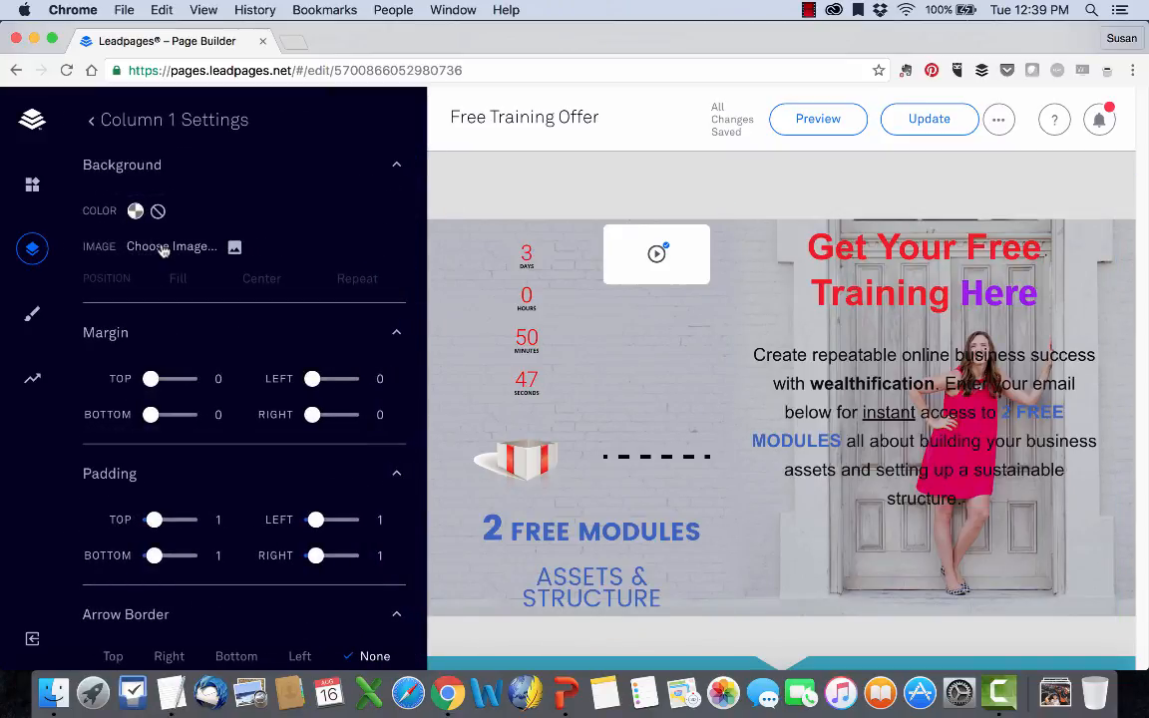
left_click(93, 124)
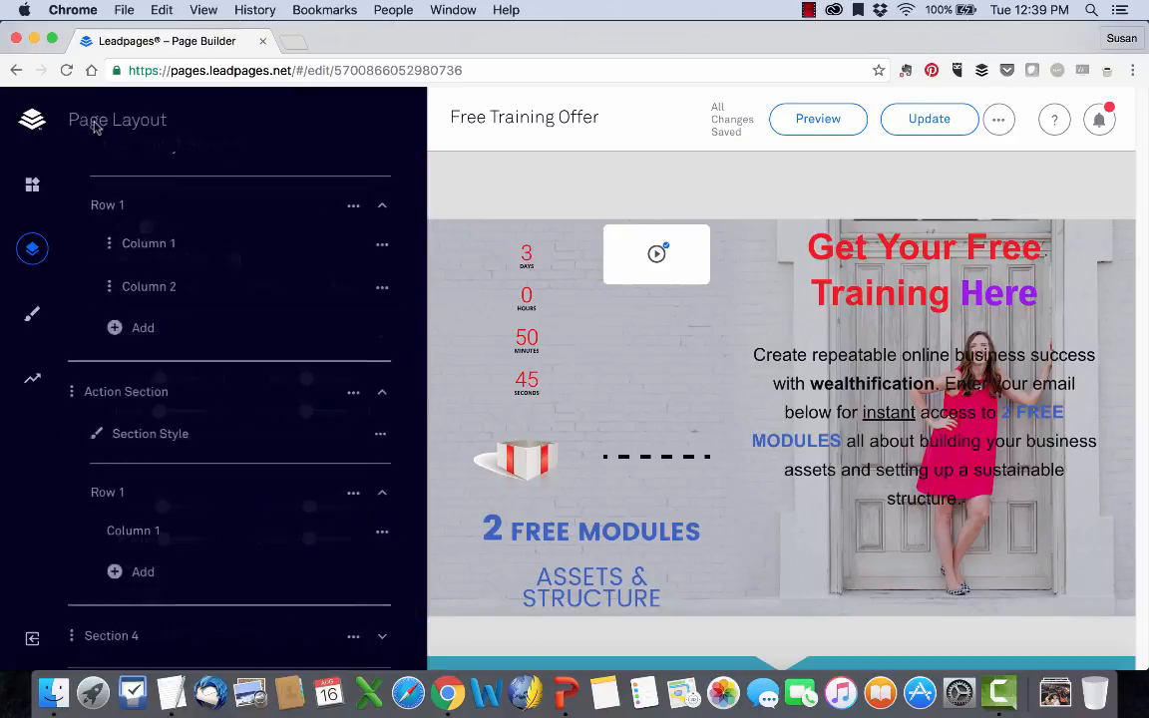
scroll(165, 359, "down", 2)
scroll(165, 359, "up", 5)
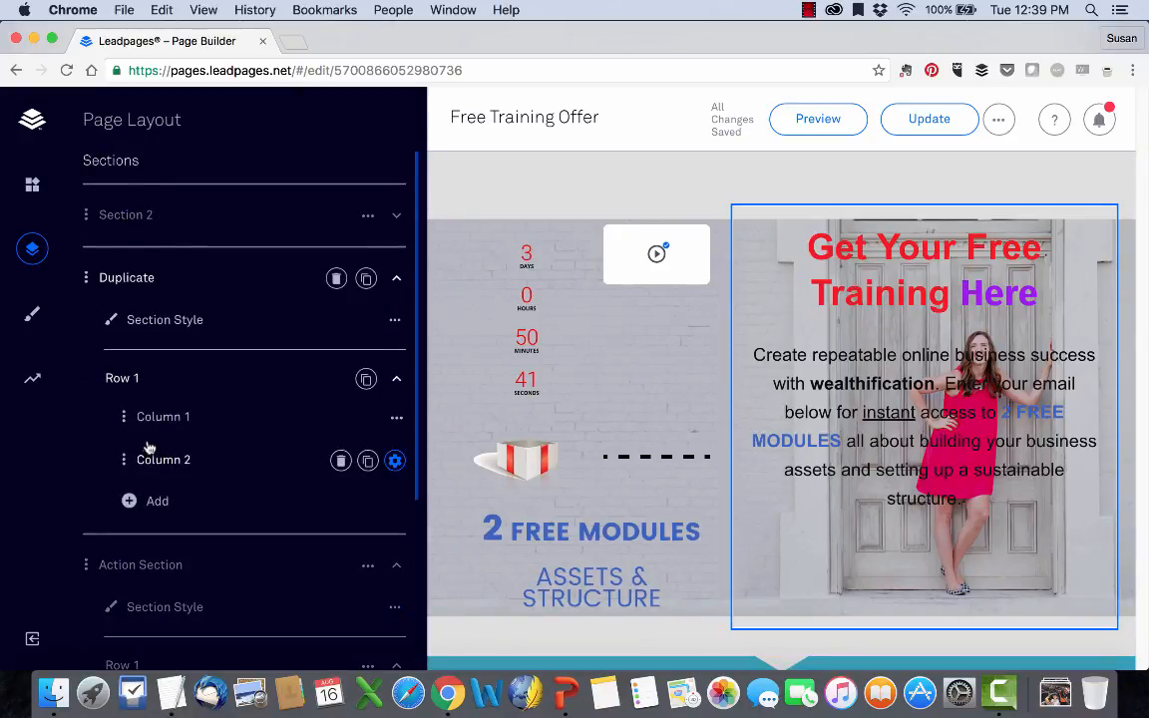
Add a Progress Bar widget below the paragraph in the second column of the Duplicate section.
left_click(31, 184)
scroll(192, 313, "down", 5)
left_click_drag(249, 461, 699, 570)
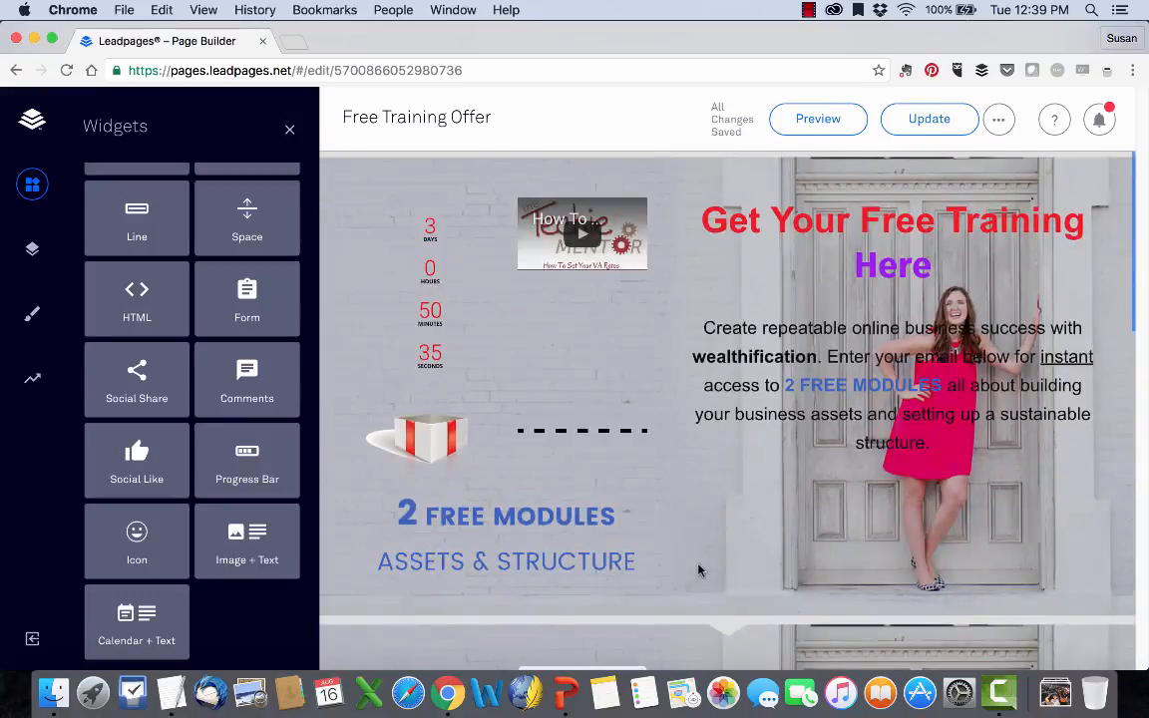
scroll(699, 569, "down", 10)
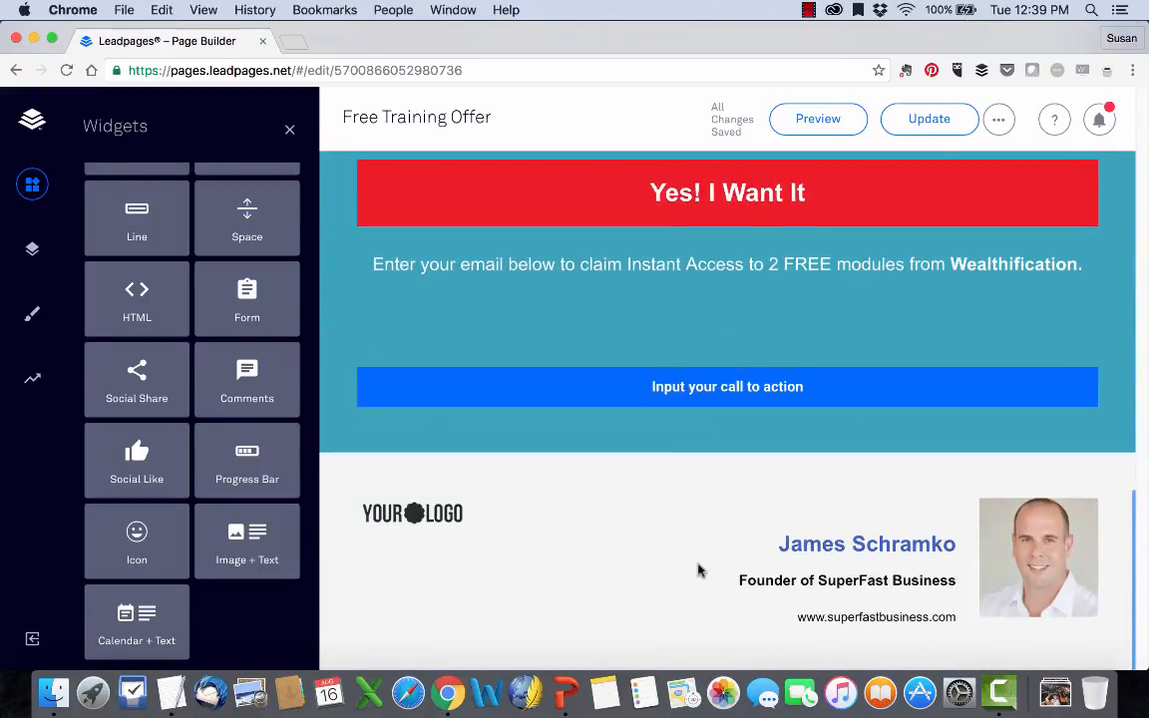
scroll(698, 570, "up", 10)
scroll(699, 570, "down", 5)
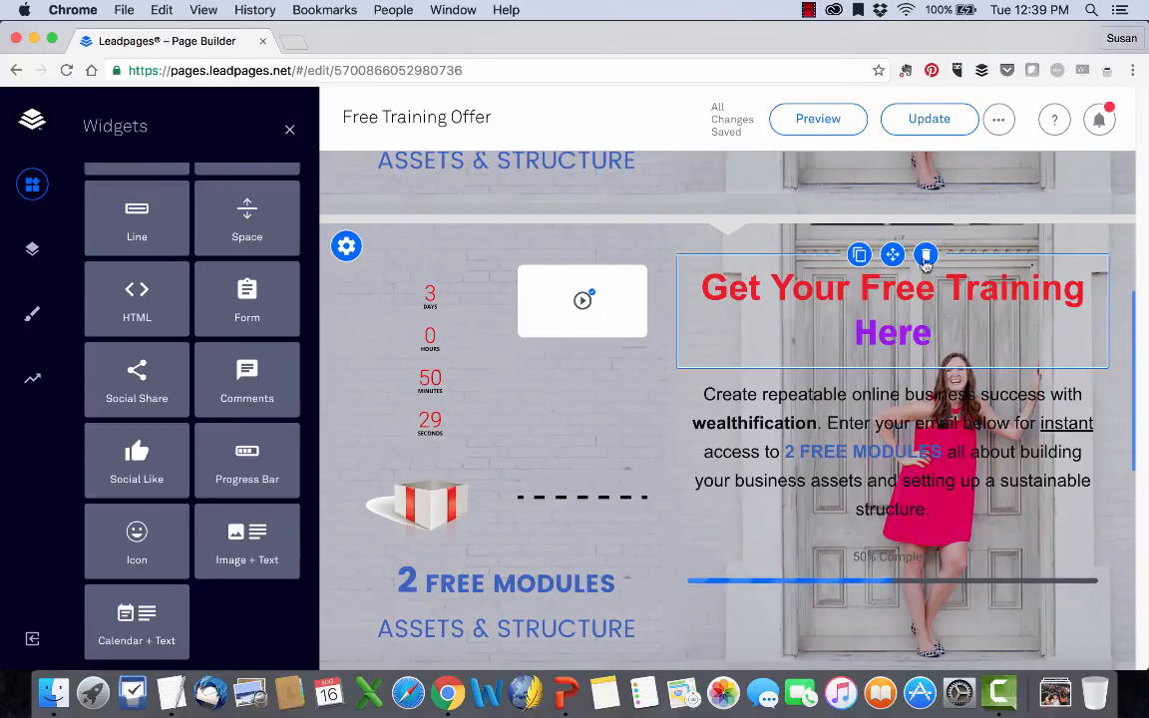
Delete the Duplicate section from the page layout and confirm the deletion.
left_click(32, 184)
left_click(37, 246)
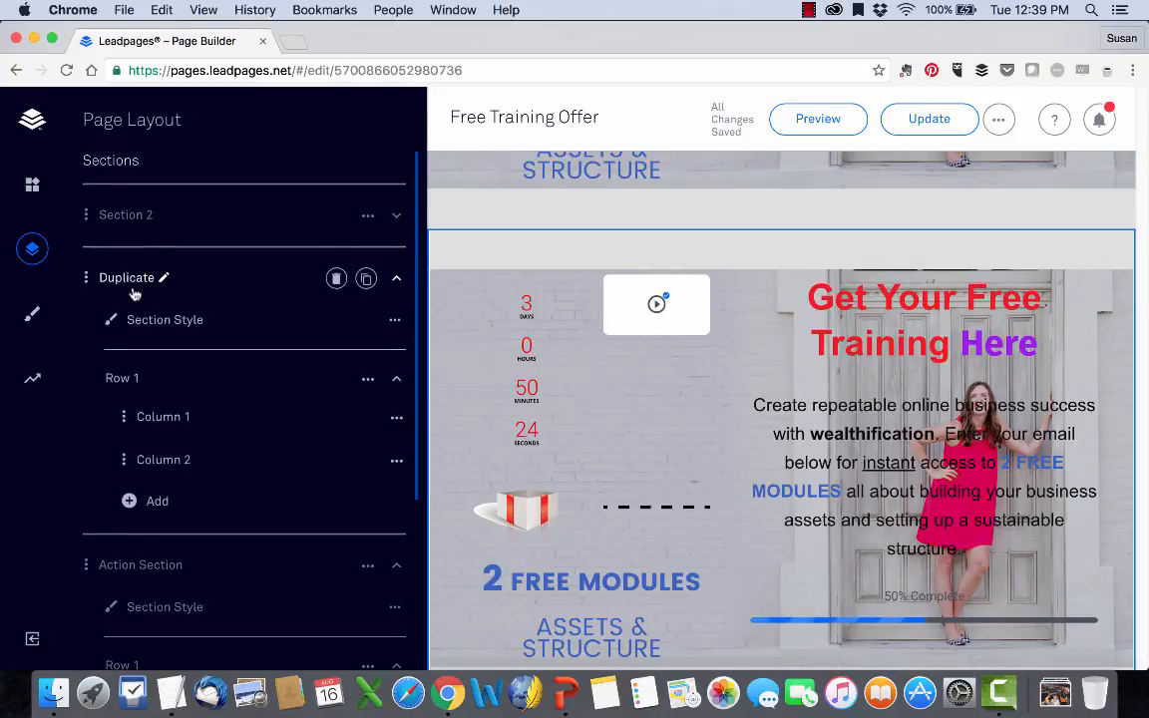
left_click(336, 280)
left_click(274, 279)
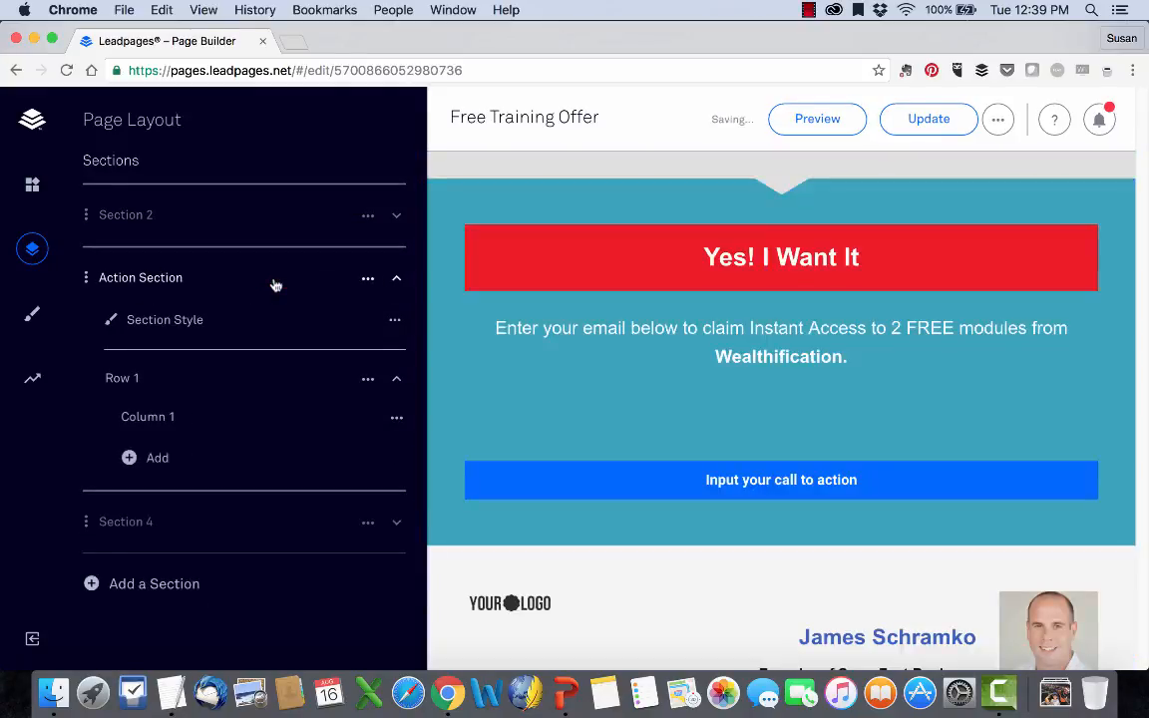
Open My Leadbox 1, linked to the "Yes! I Want It" button, for editing.
scroll(780, 506, "up", 4)
scroll(780, 506, "down", 6)
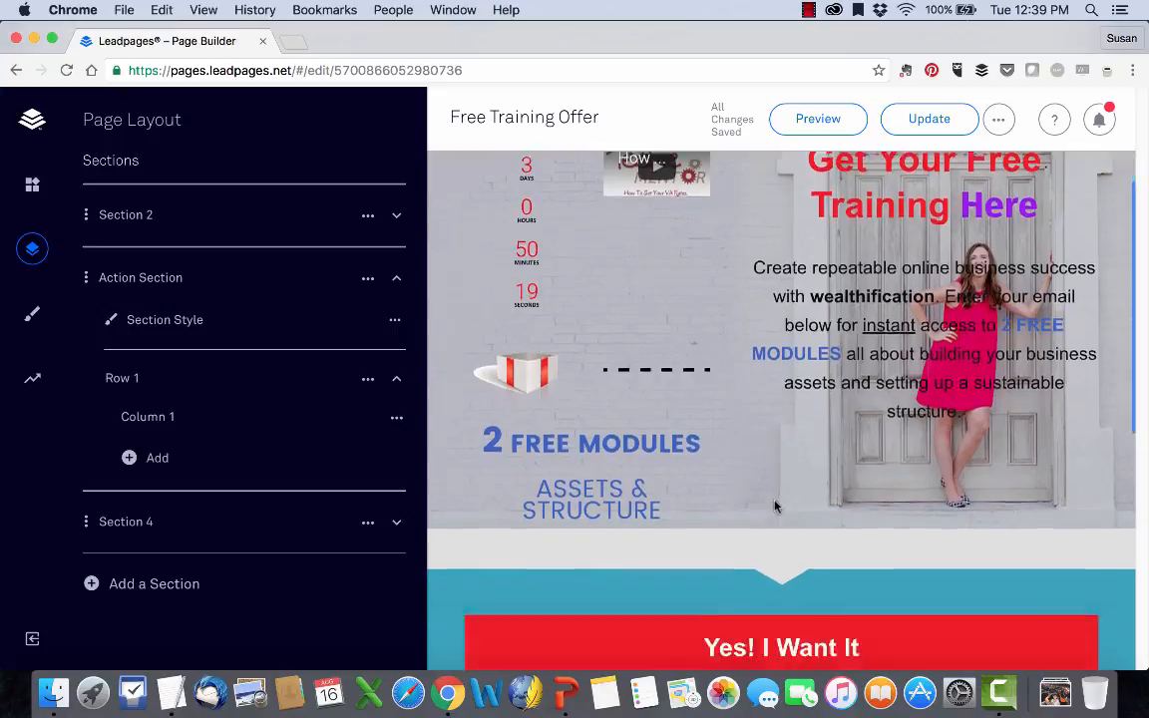
scroll(776, 500, "up", 4)
left_click(720, 539)
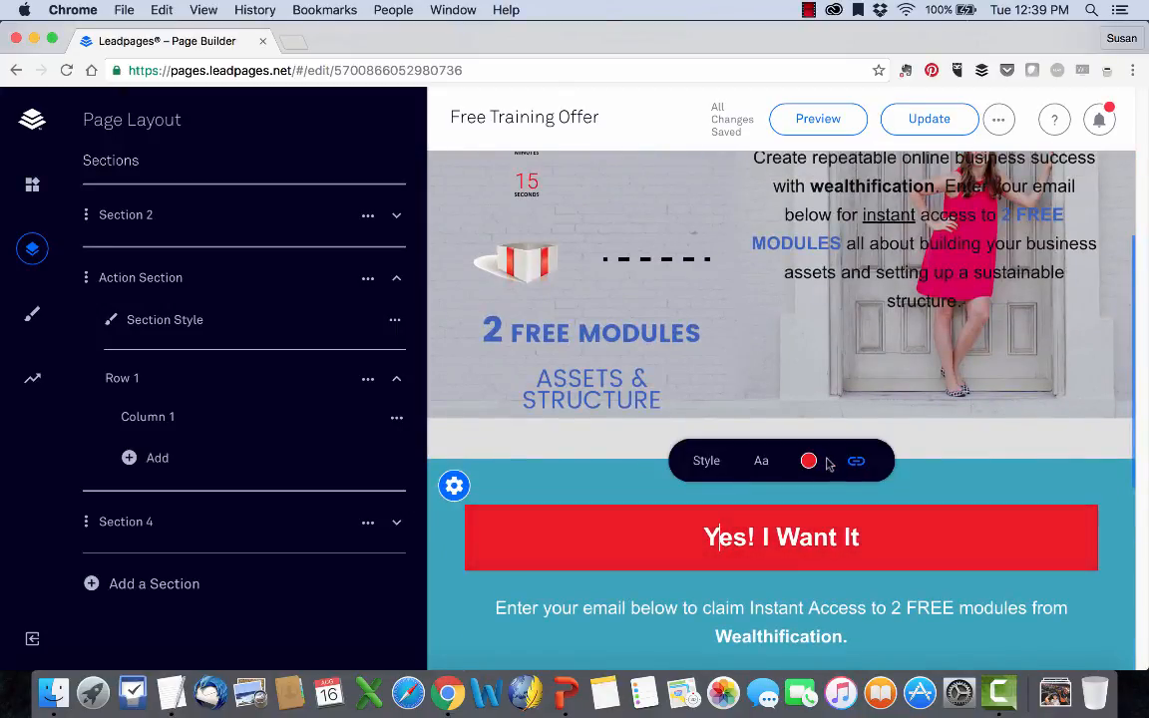
left_click(856, 462)
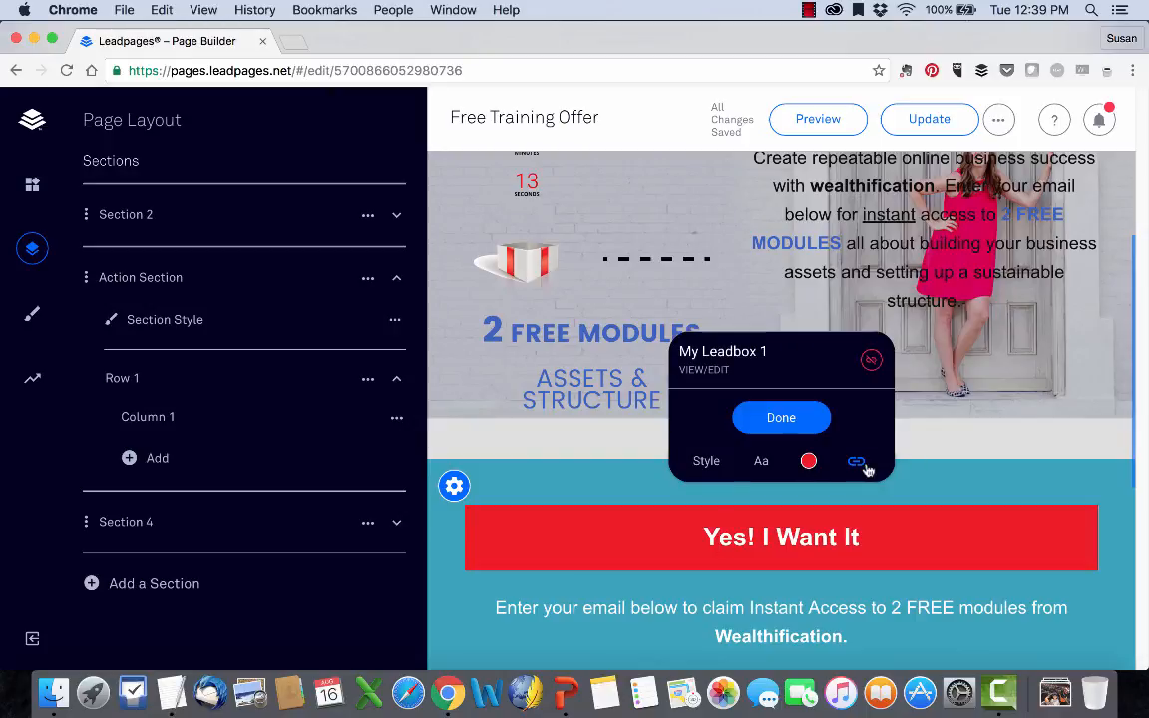
left_click(709, 377)
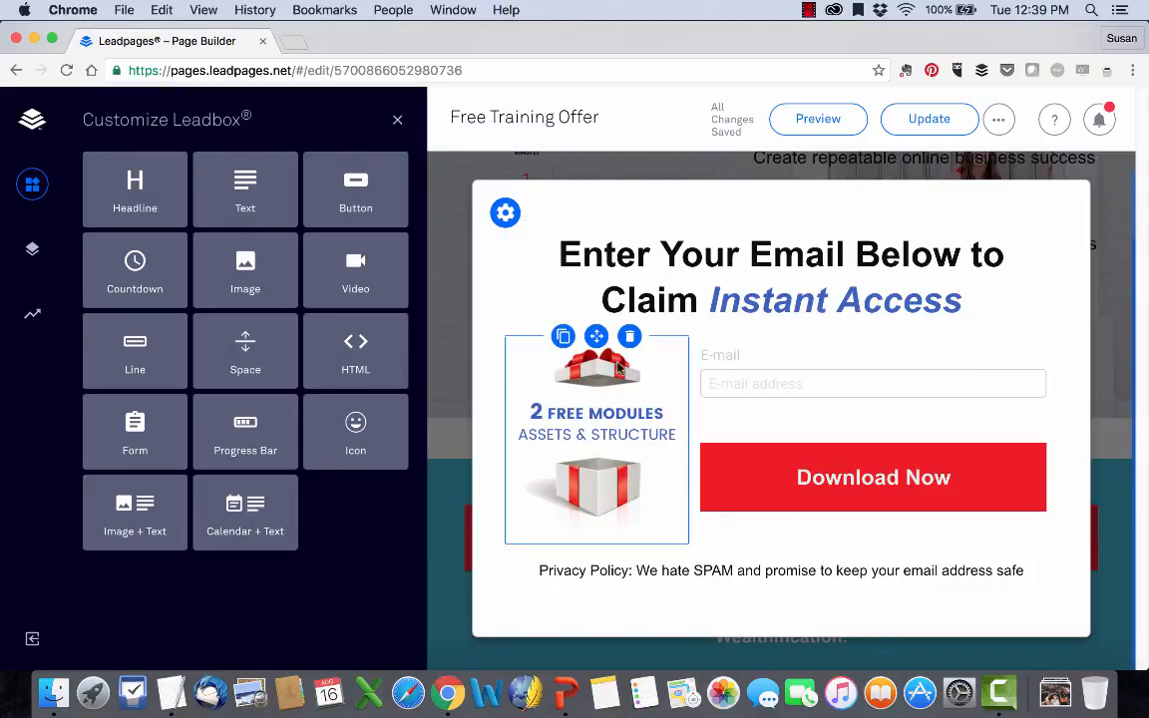
Delete the gift box image from the Leadbox and add a Text widget between the headline and the e-mail form.
left_click(630, 336)
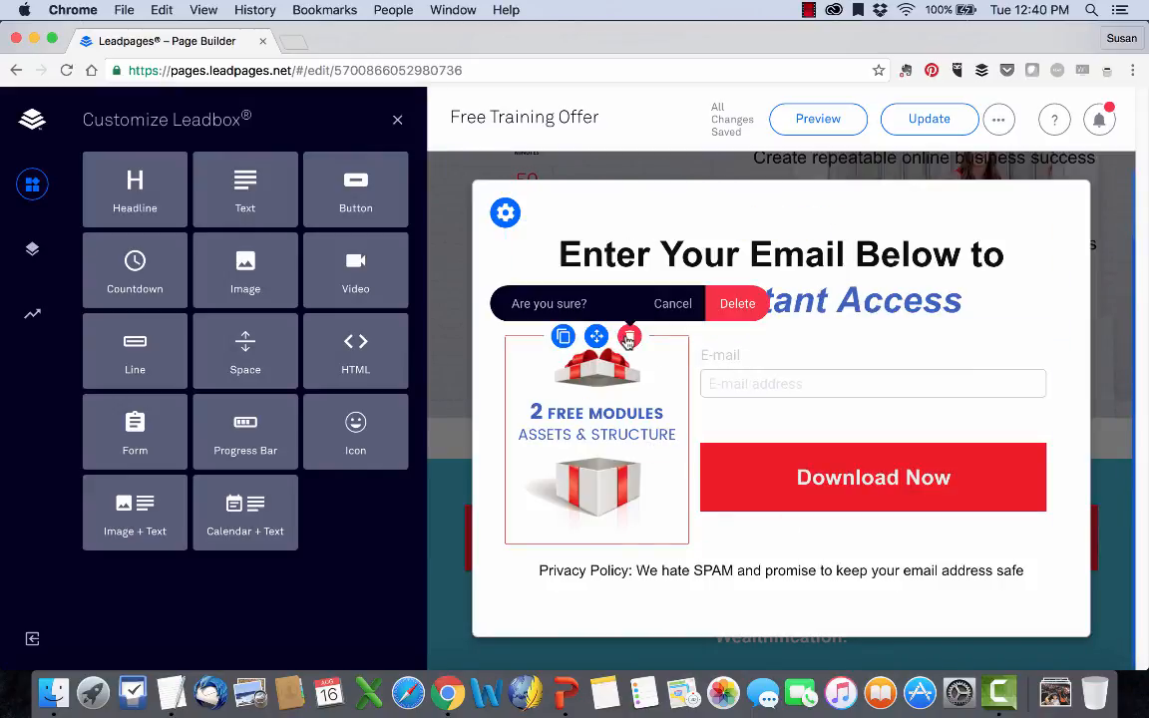
left_click(736, 304)
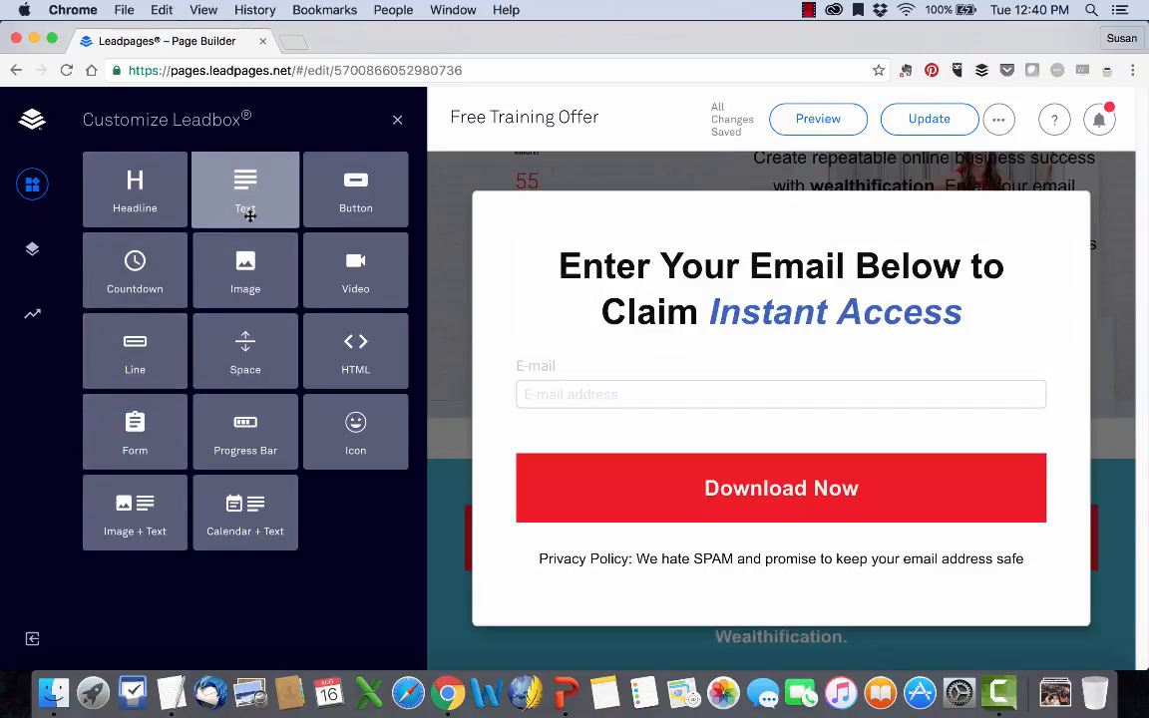
left_click_drag(250, 192, 780, 420)
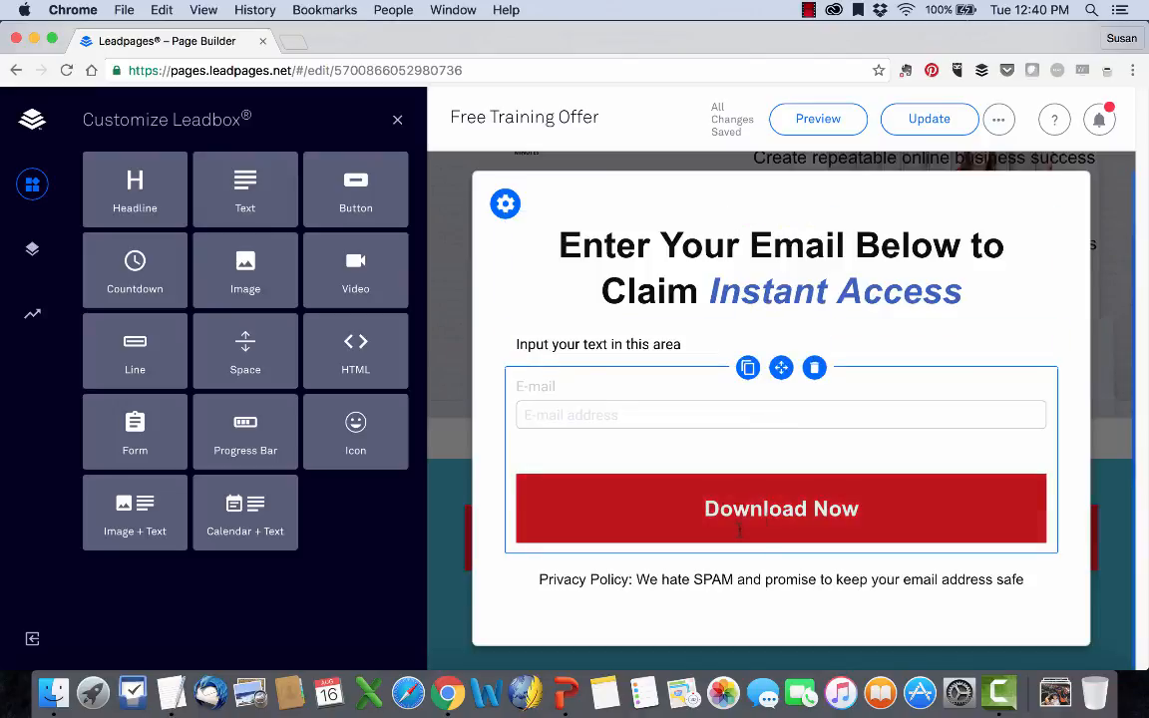
Open the form settings of the Leadbox's Download Now button and begin adding MailChimp from the additional integration services.
left_click(779, 514)
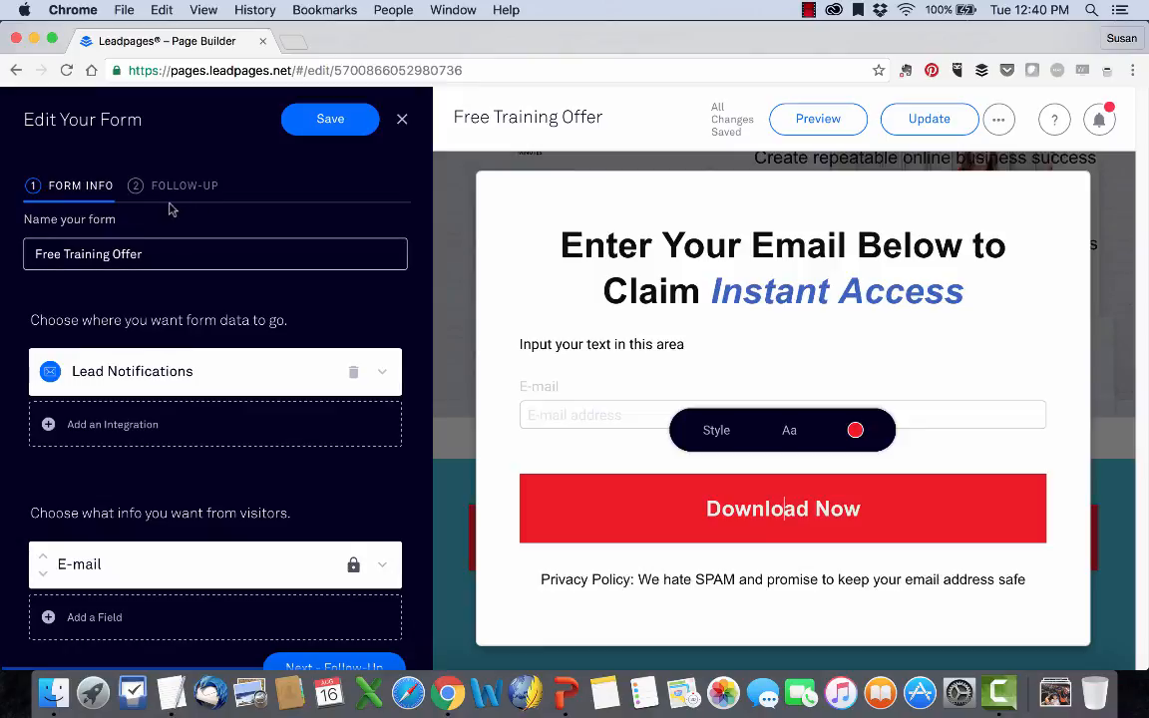
scroll(307, 310, "down", 1)
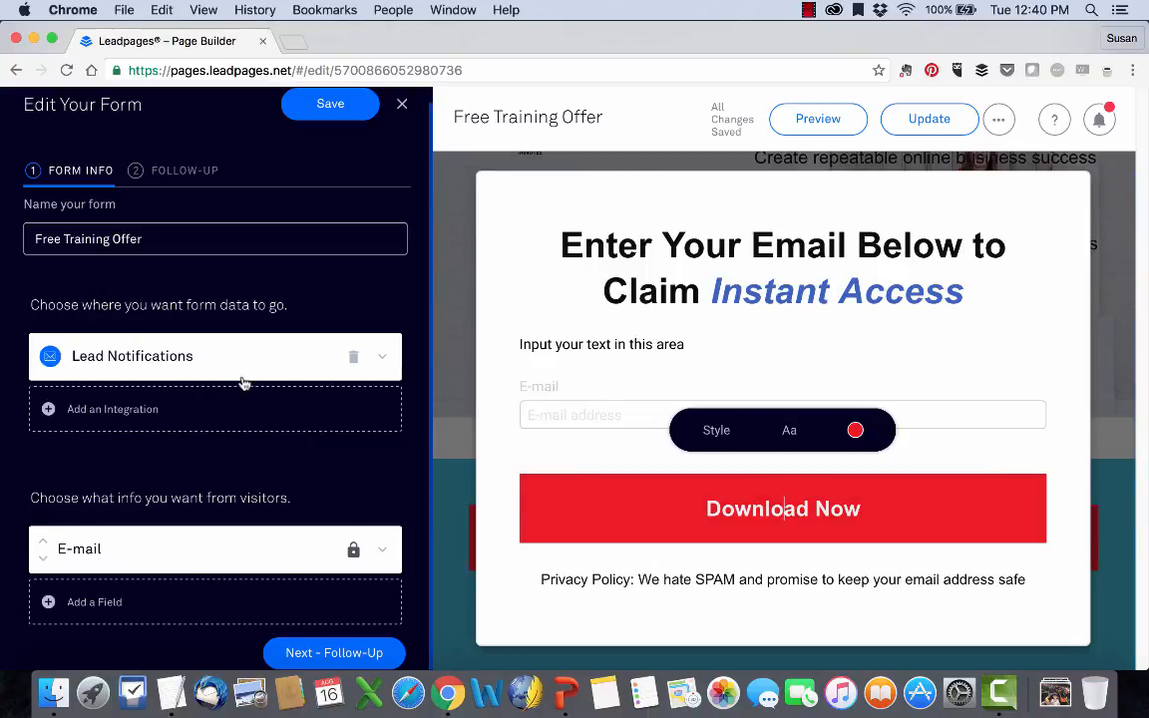
left_click(57, 415)
scroll(57, 416, "down", 3)
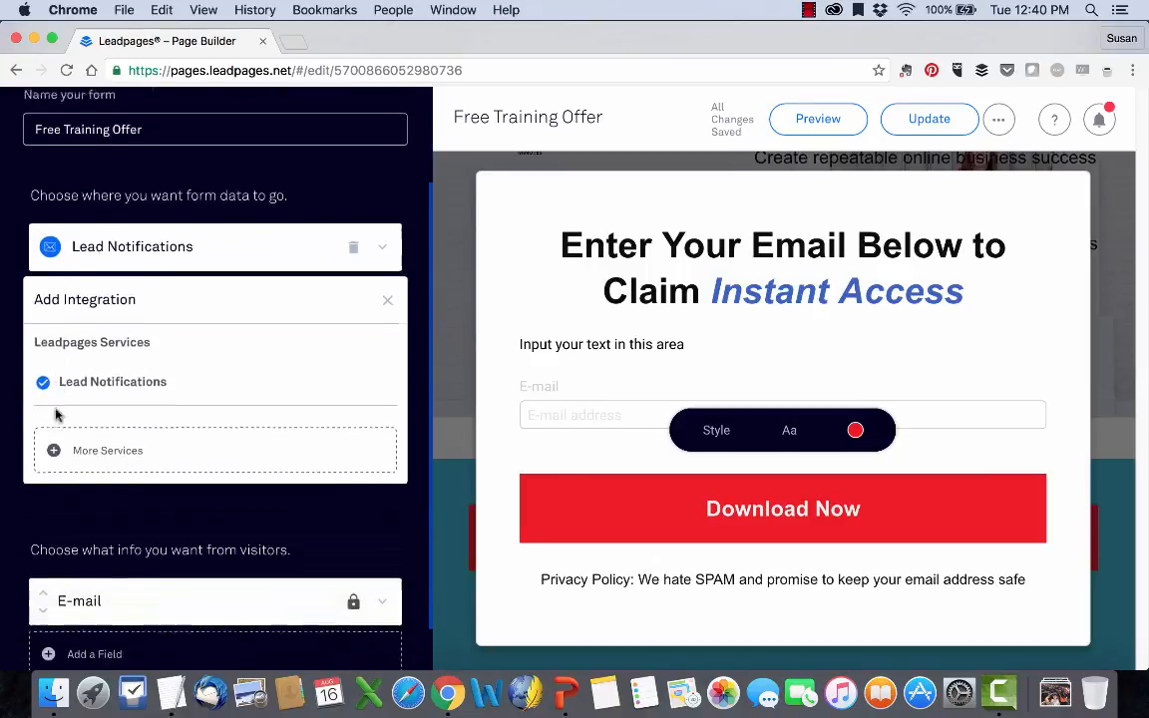
left_click(136, 404)
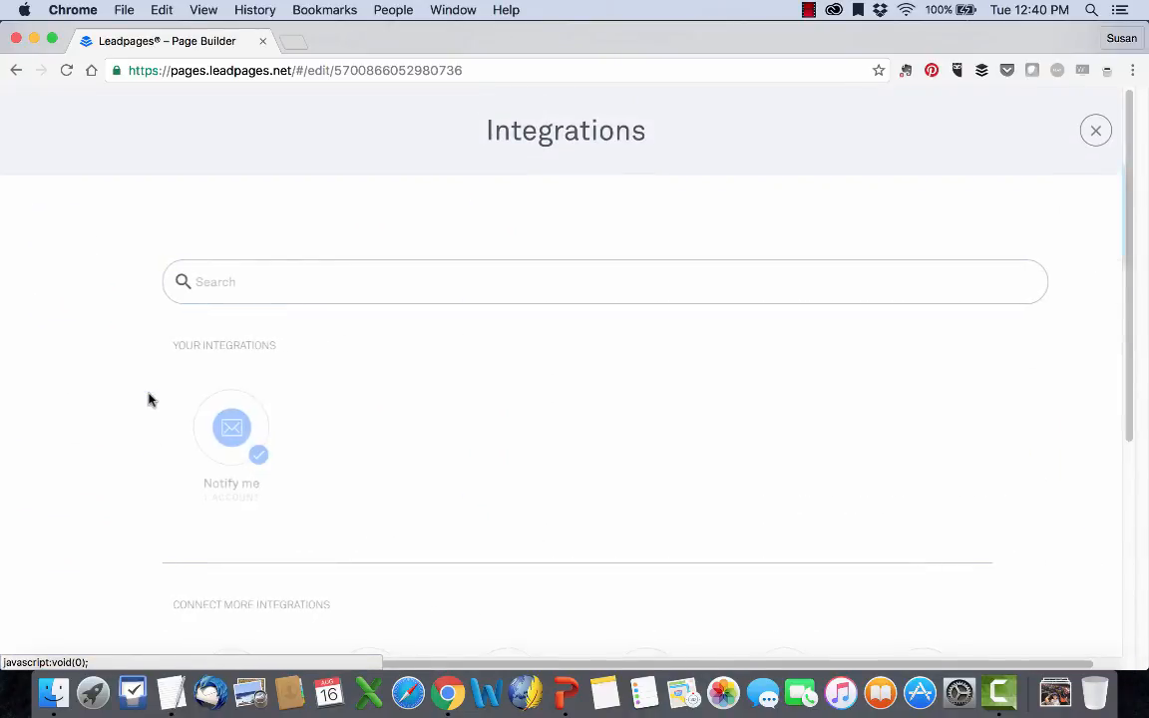
scroll(149, 398, "down", 5)
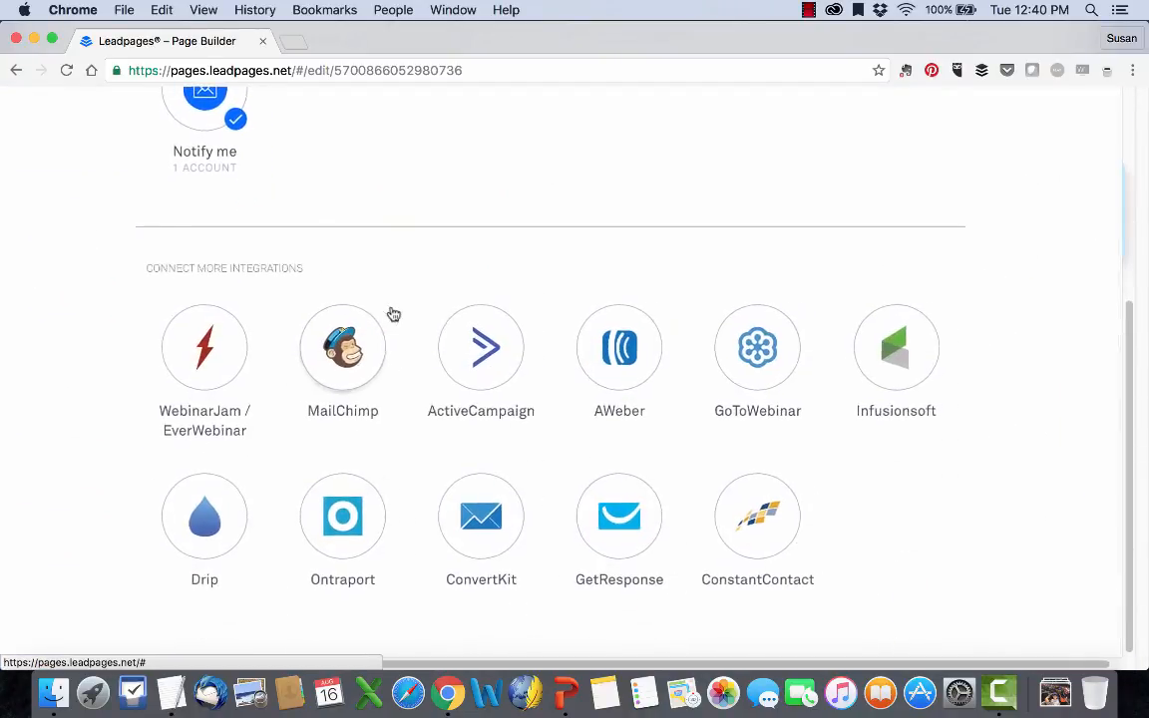
left_click(362, 339)
left_click(343, 357)
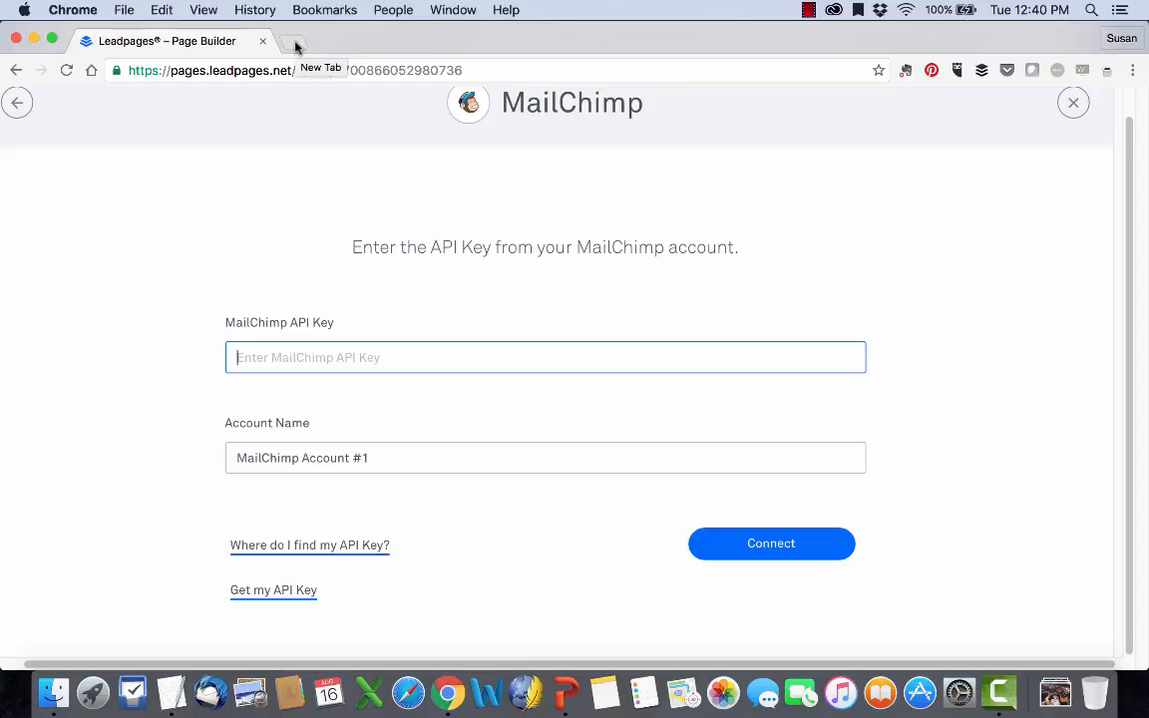
Open mailchimp.com in a new browser tab and go to the account dashboard.
left_click(296, 44)
type("mail")
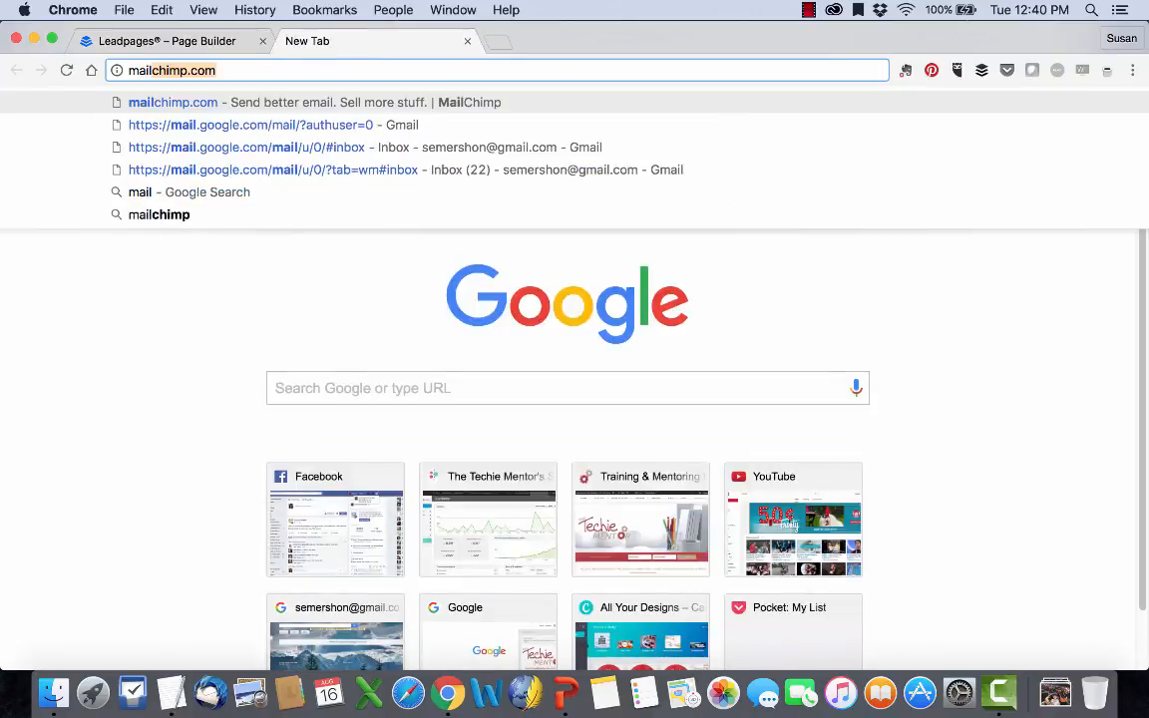
key("Return")
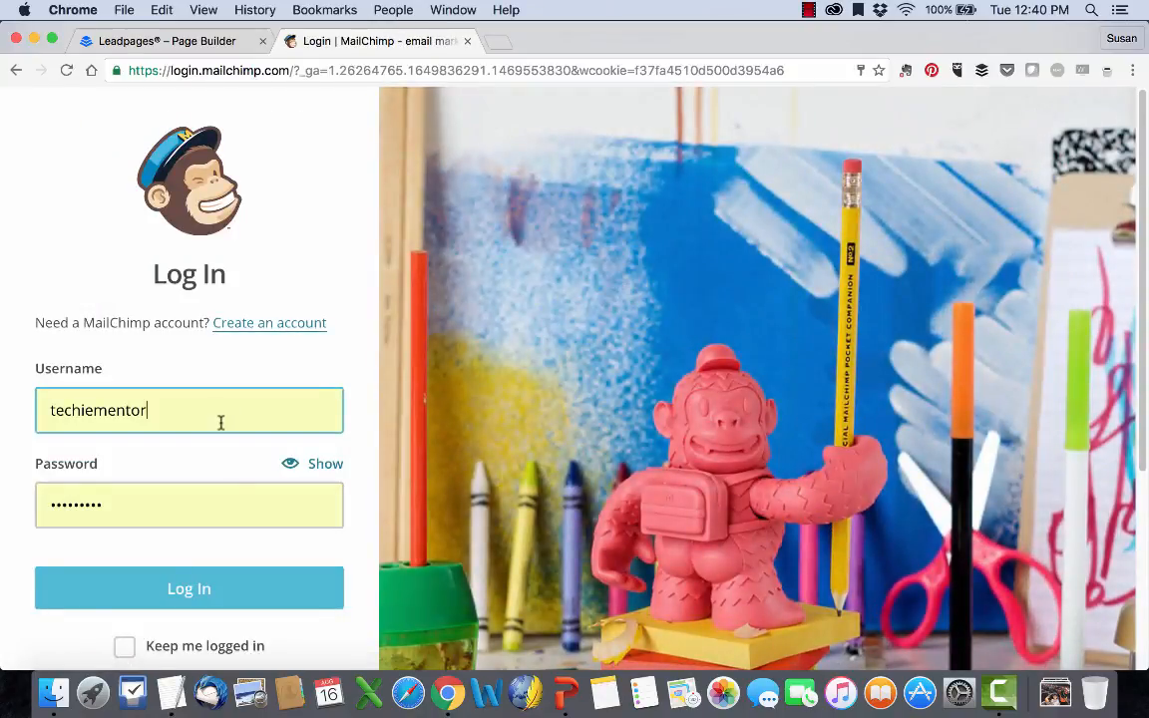
left_click(164, 598)
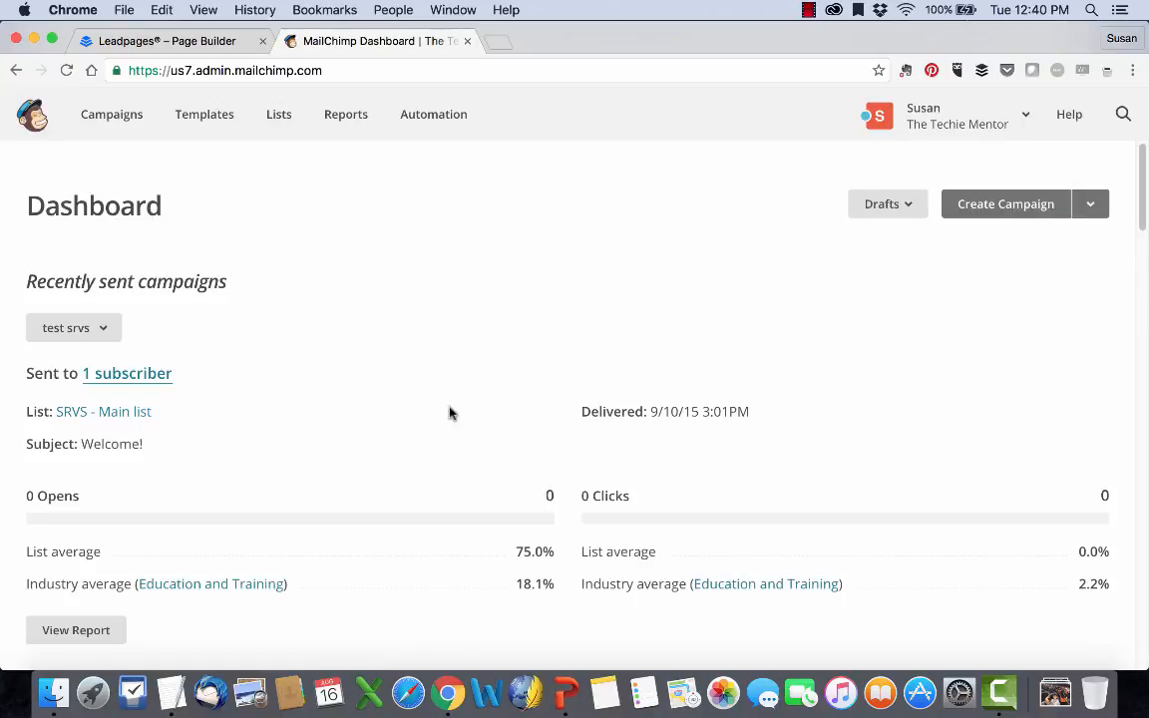
Open the API keys page in the MailChimp account's extras and copy the active API key labelled LP.
left_click(1025, 117)
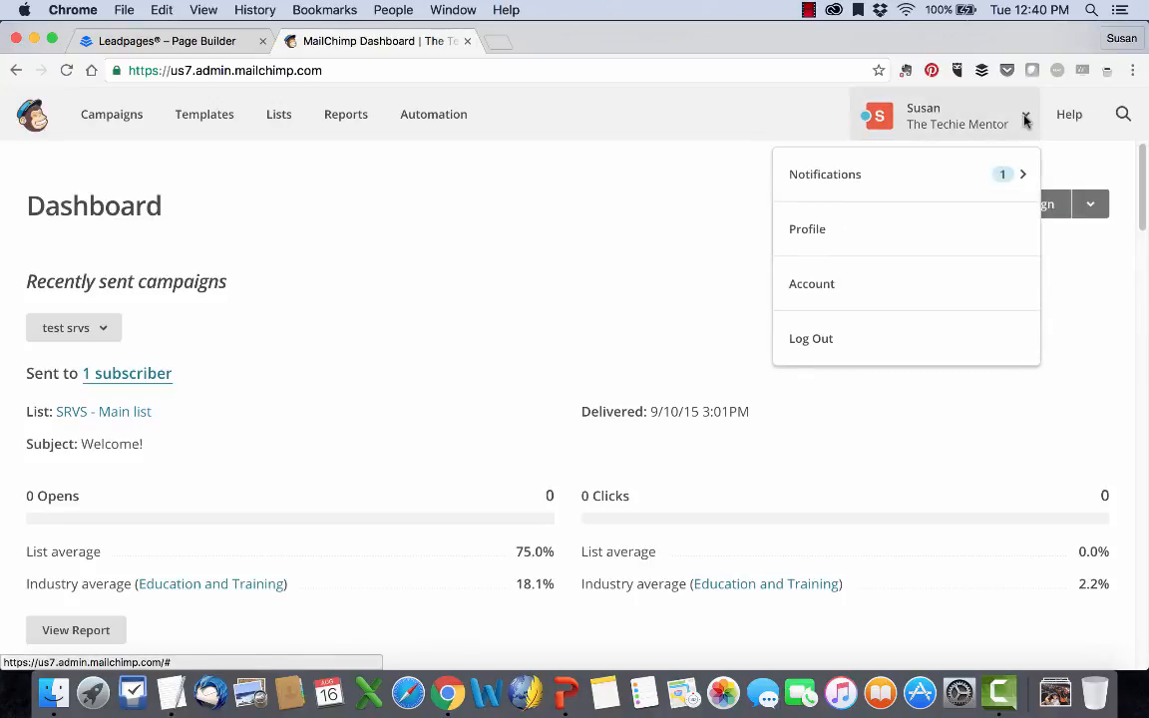
left_click(813, 297)
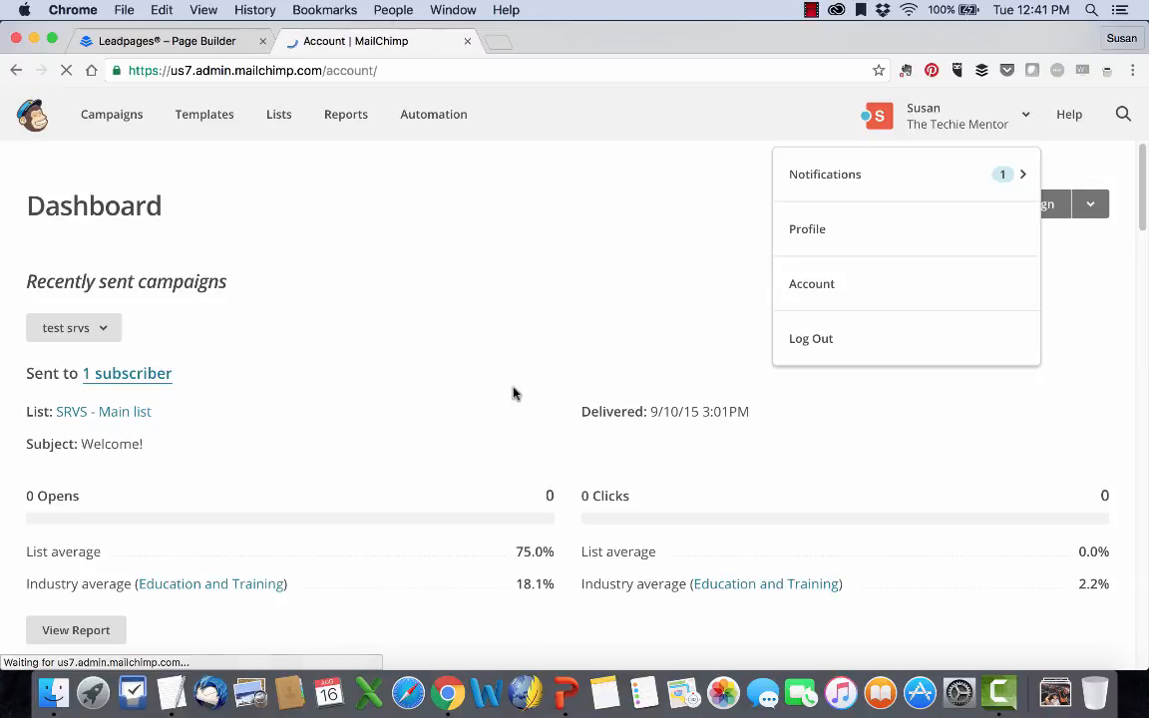
left_click(431, 291)
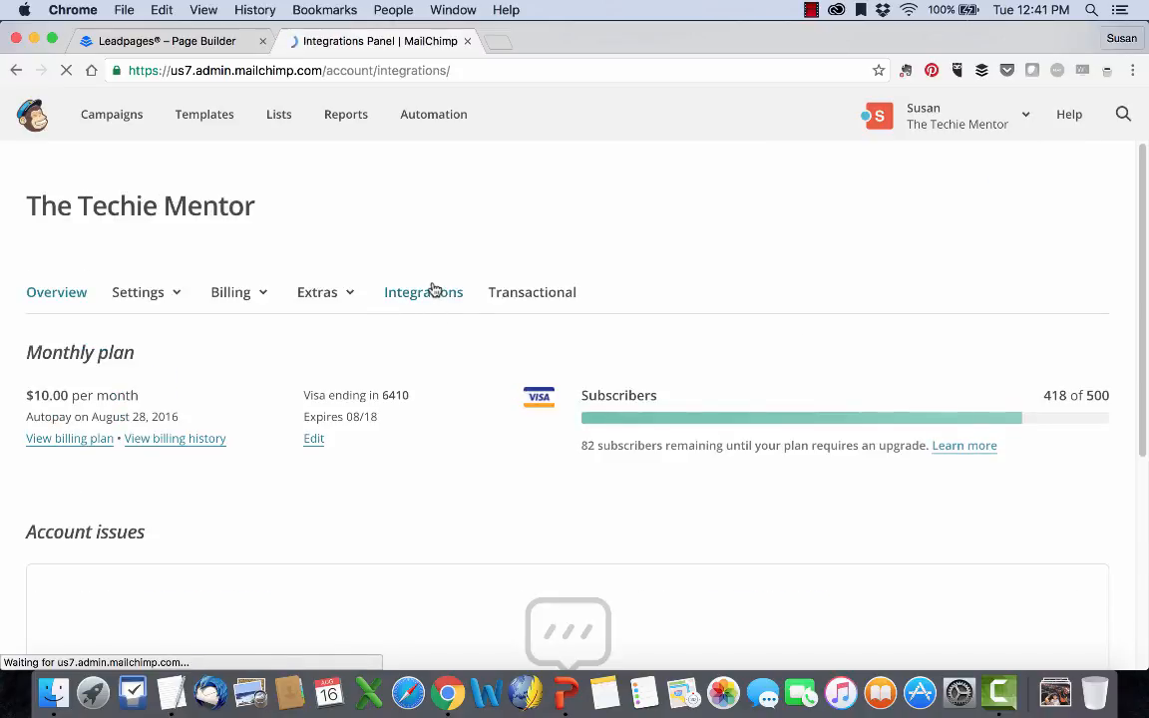
left_click(344, 295)
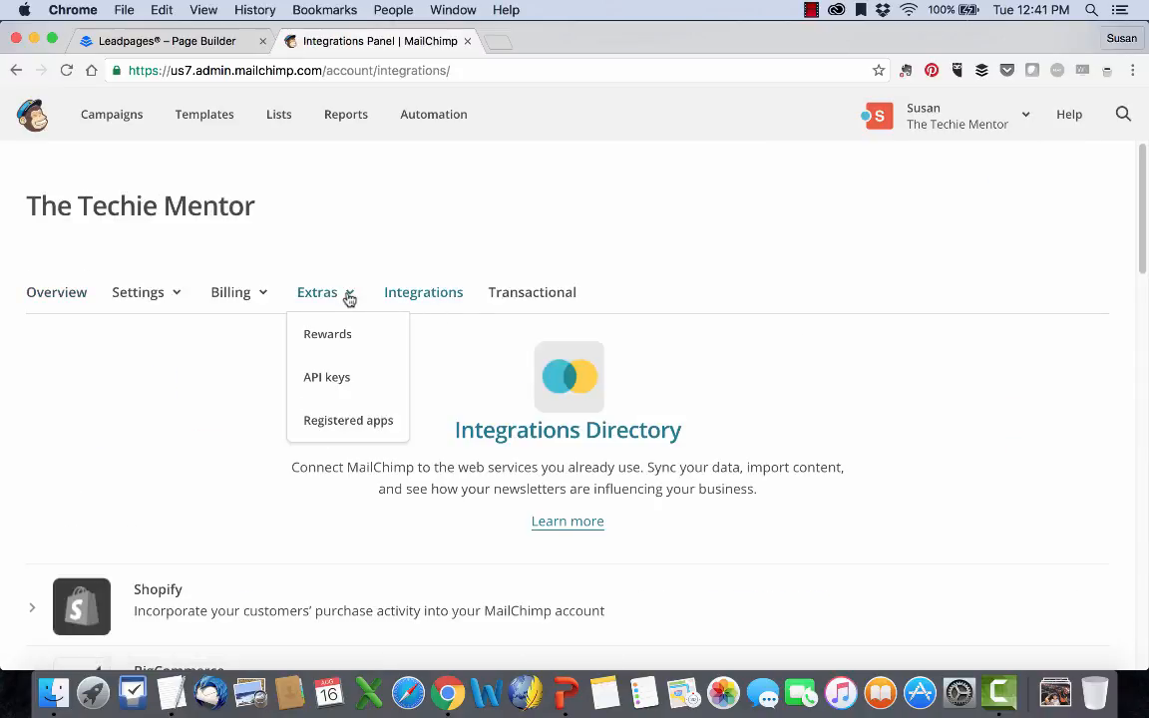
left_click(318, 391)
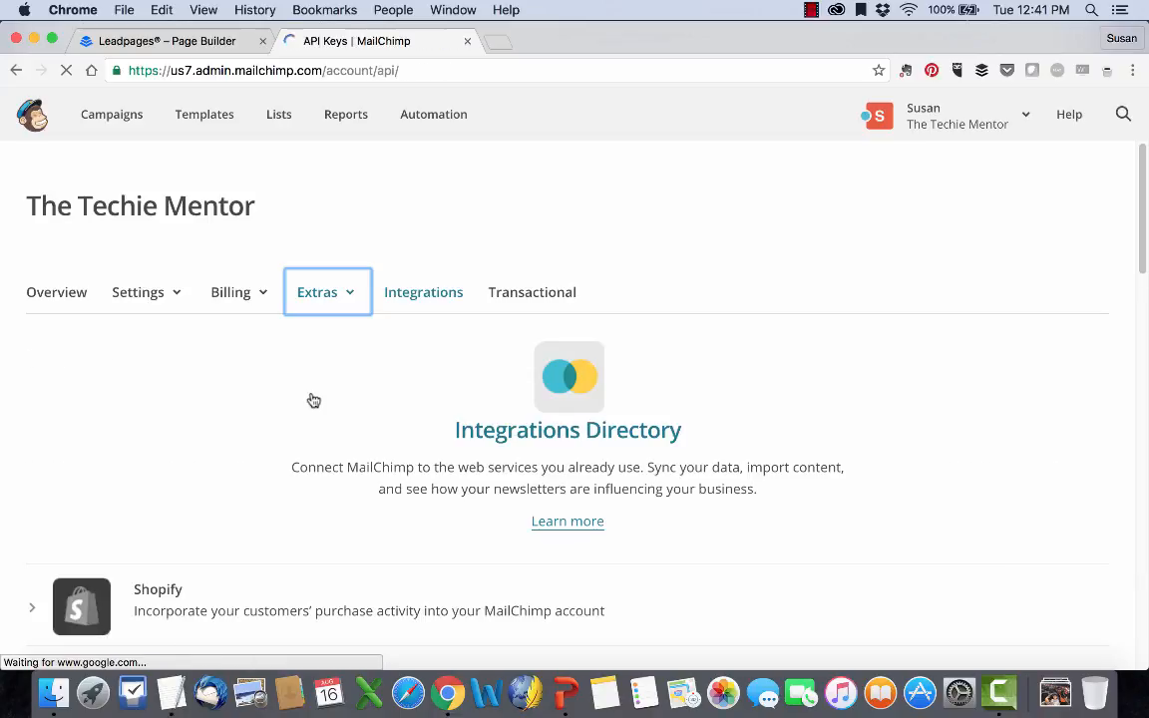
scroll(313, 400, "down", 6)
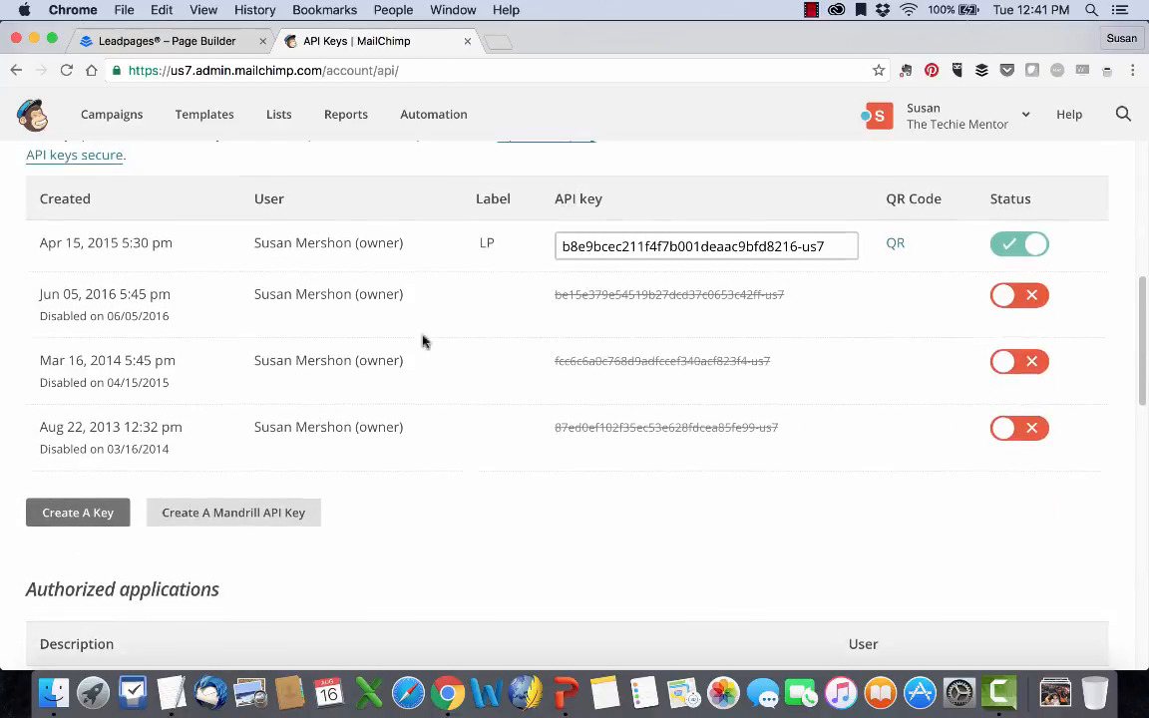
left_click(652, 243)
key("super+c")
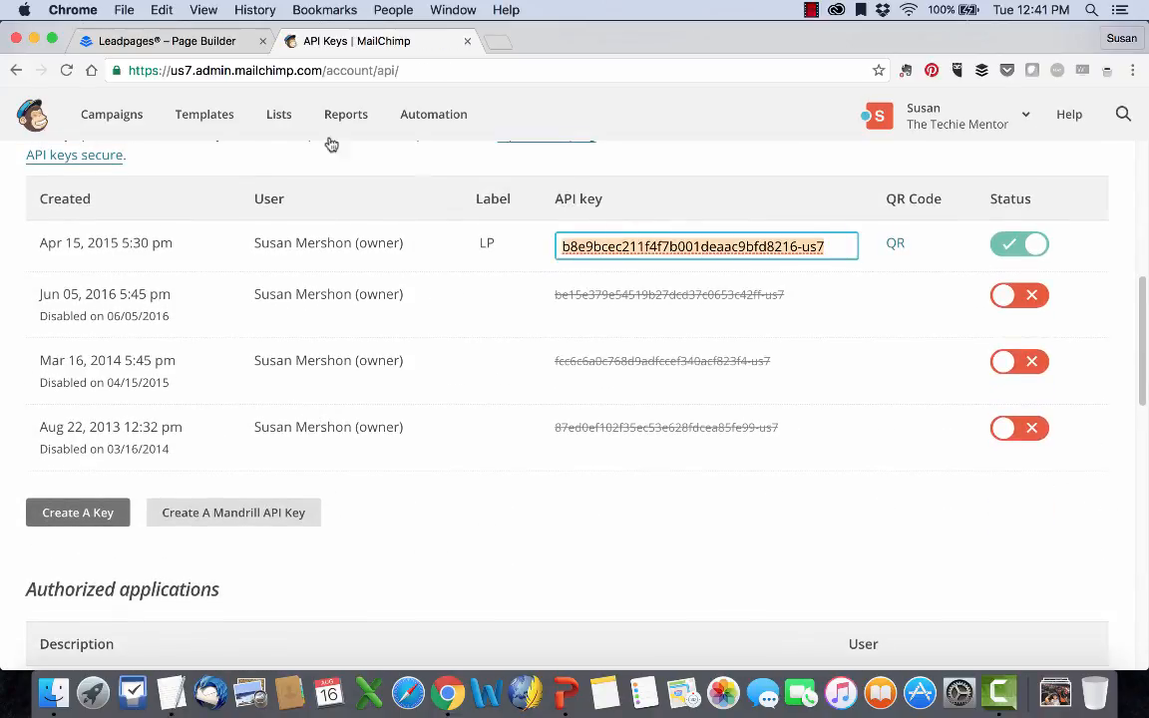
Switch back to Leadpages, paste the MailChimp API key, connect the account as "MailChimp Account #1" and return to the integrations list.
left_click(199, 41)
key("super+v")
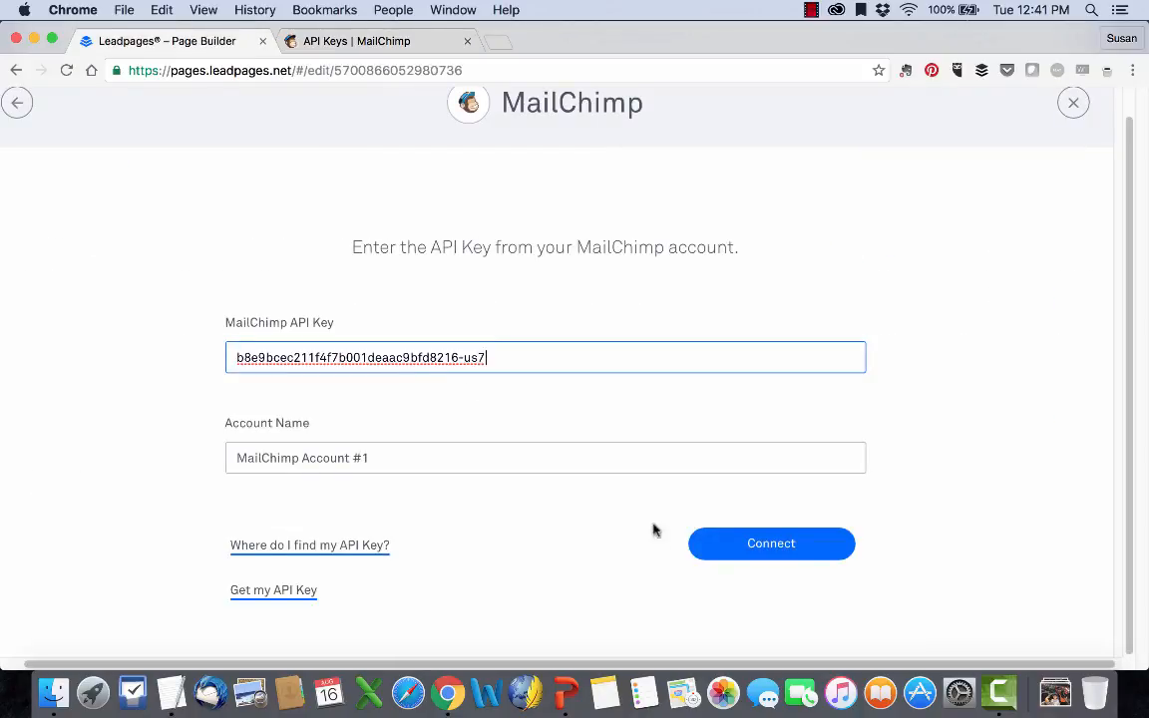
left_click(777, 559)
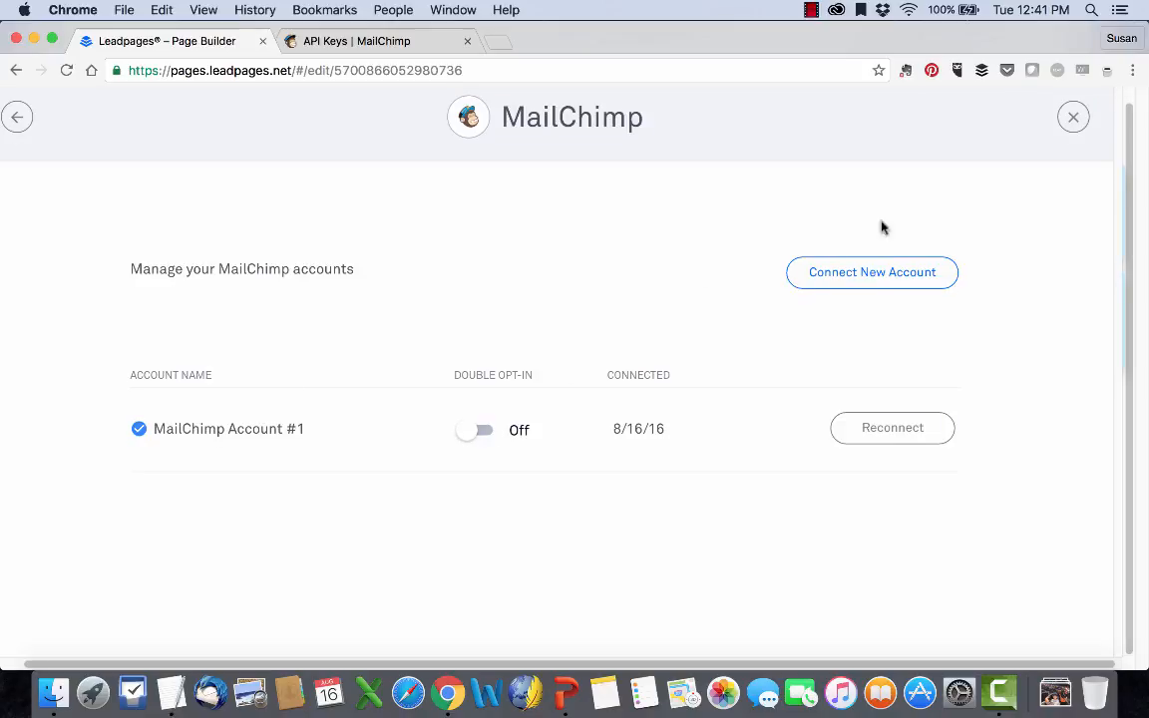
left_click(21, 118)
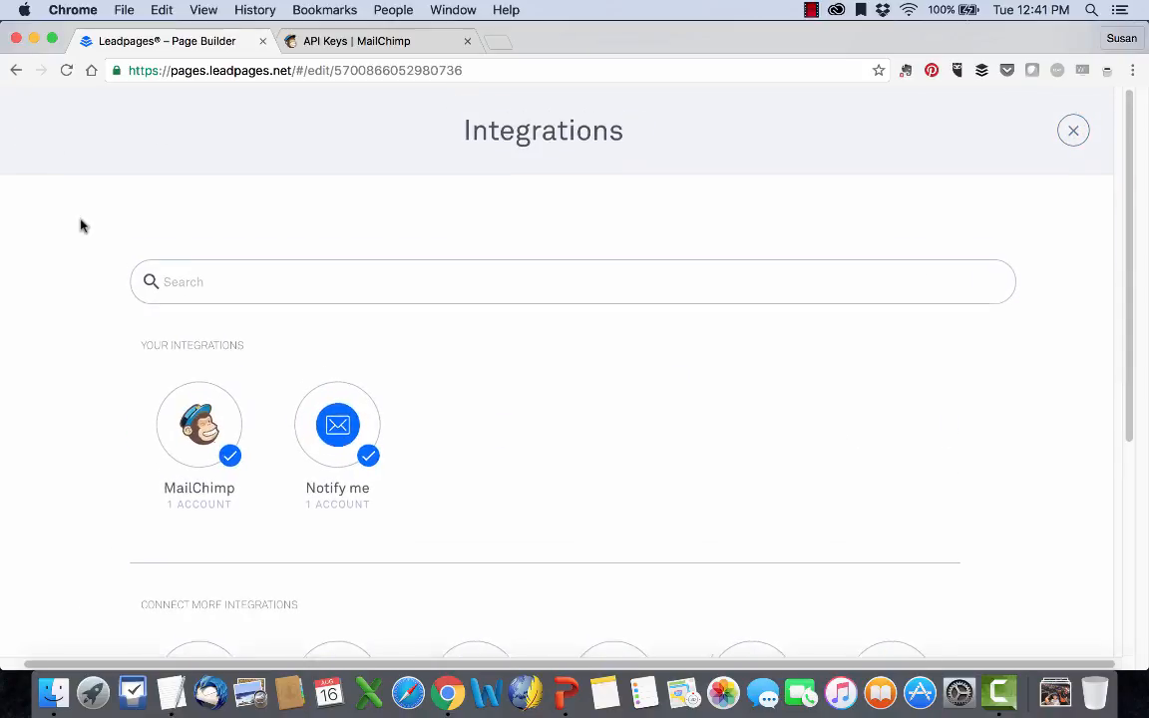
Close the integrations list, add MailChimp Account #1 as a form data destination and select its "Free Offer Download" list.
left_click(1075, 121)
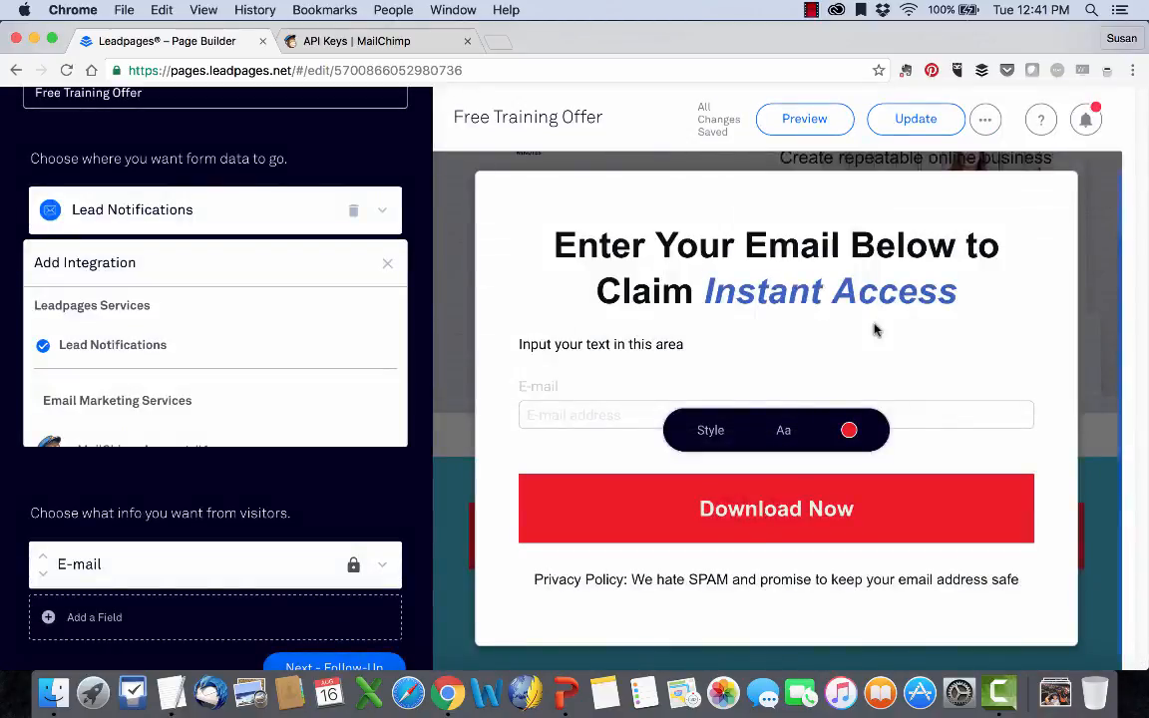
scroll(241, 400, "down", 1)
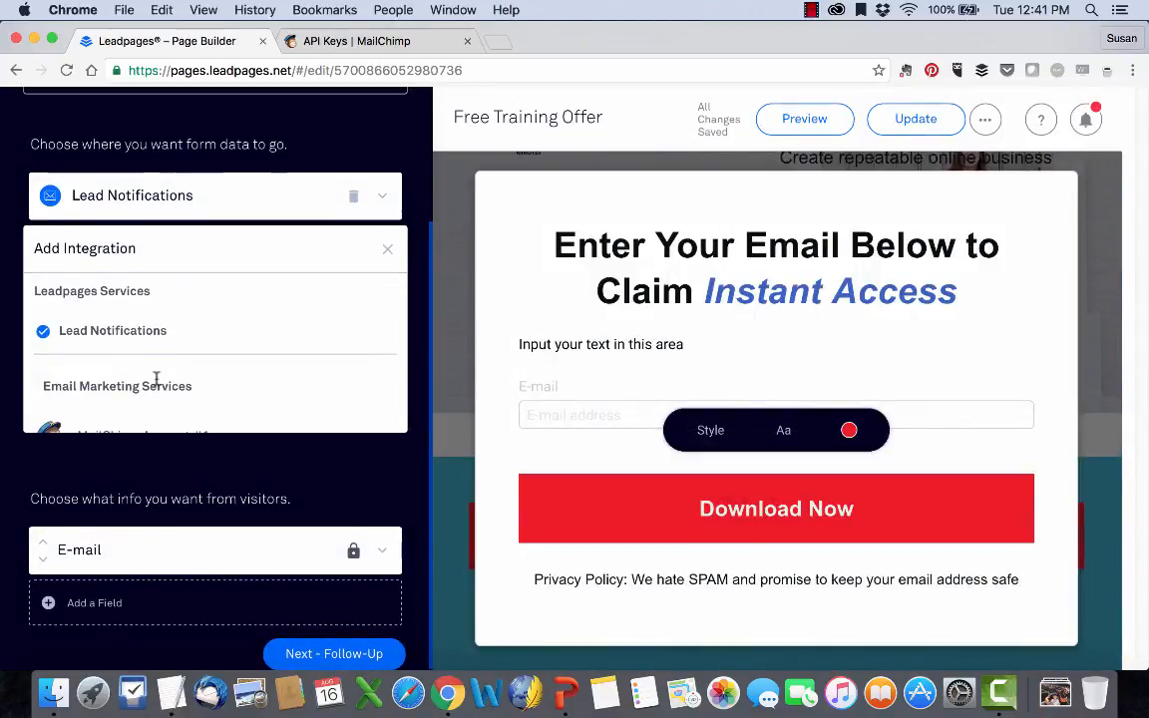
left_click(128, 432)
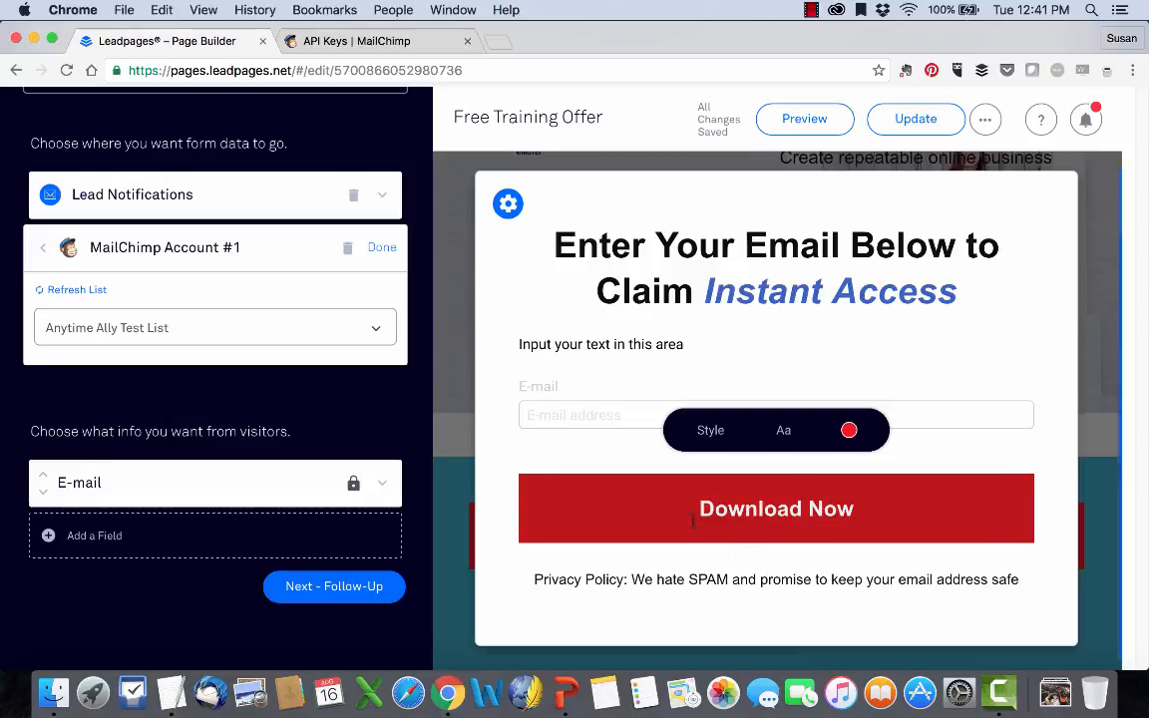
left_click(379, 330)
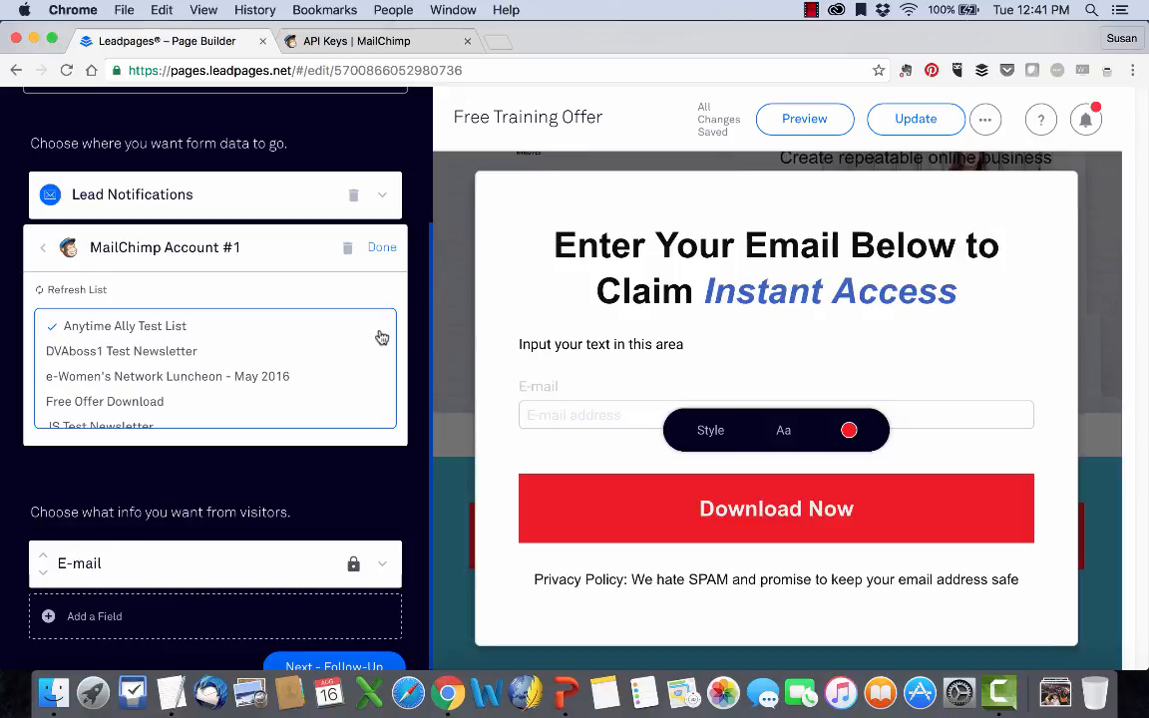
scroll(141, 325, "down", 1)
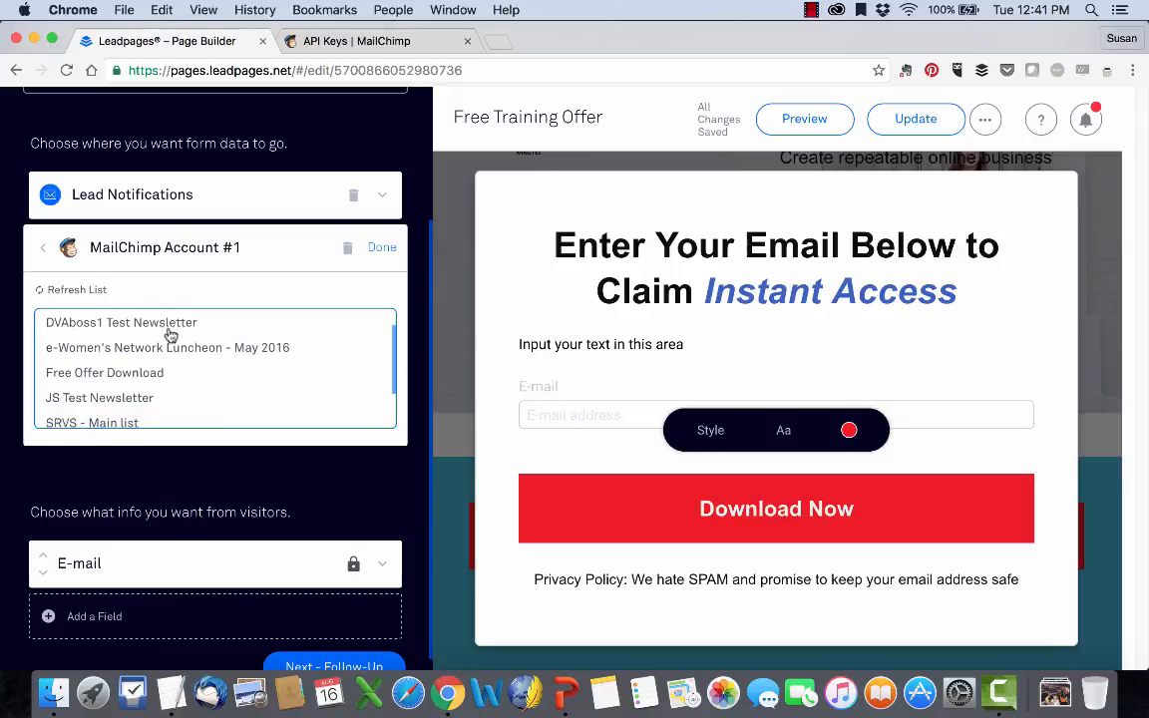
left_click(133, 373)
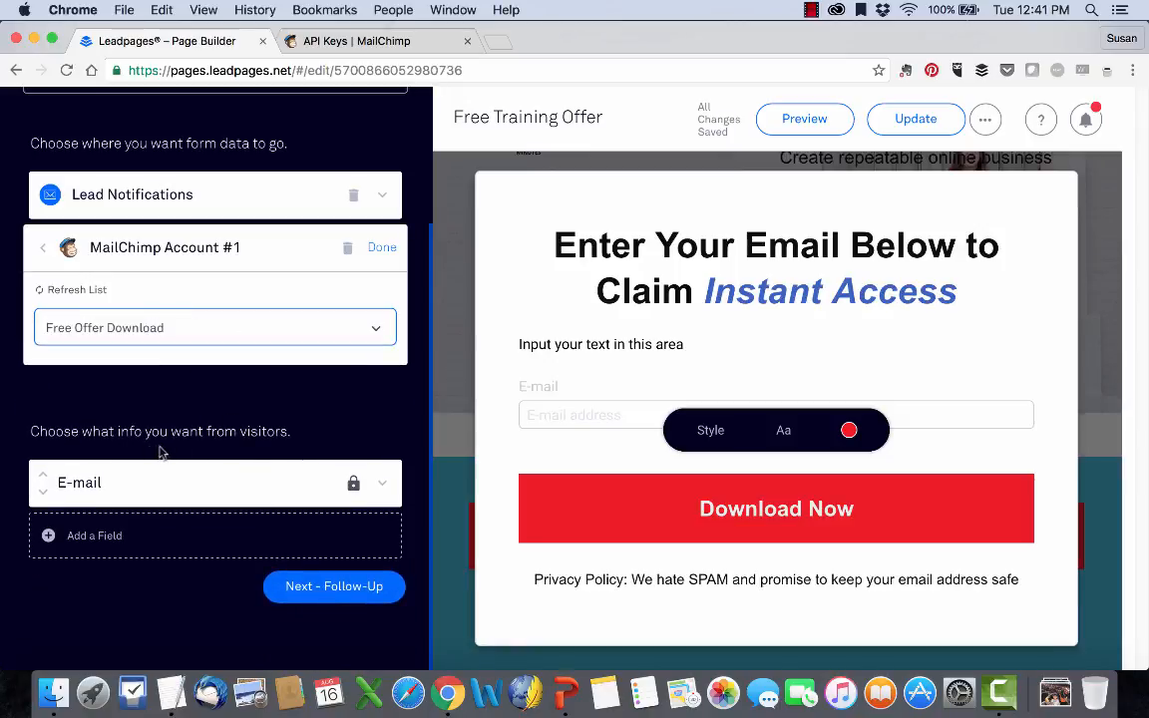
Expand the form's E-mail field to review its settings and continue to the Follow-Up settings.
left_click(388, 485)
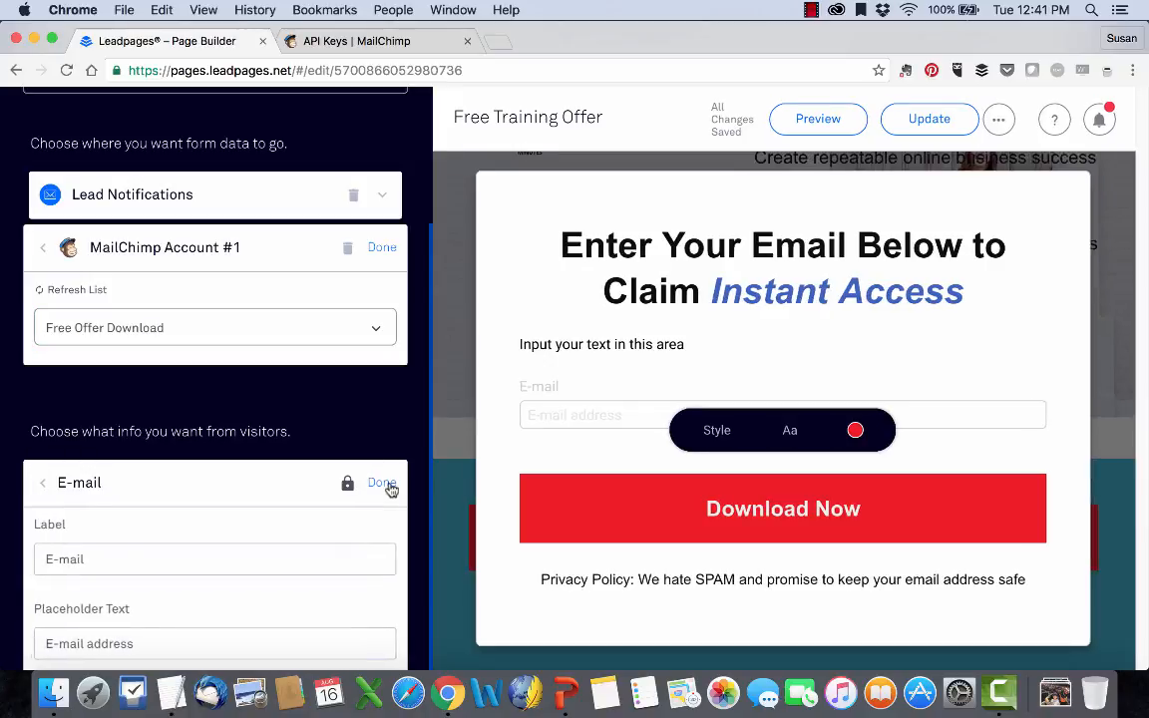
scroll(248, 480, "down", 4)
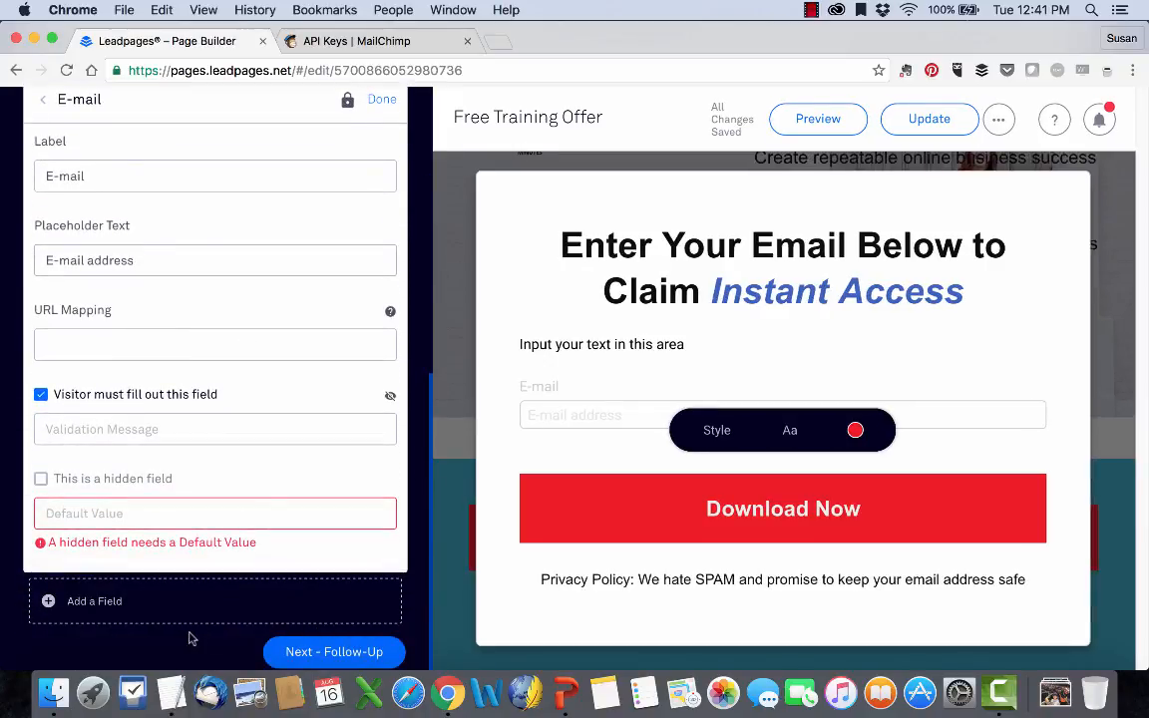
left_click(299, 651)
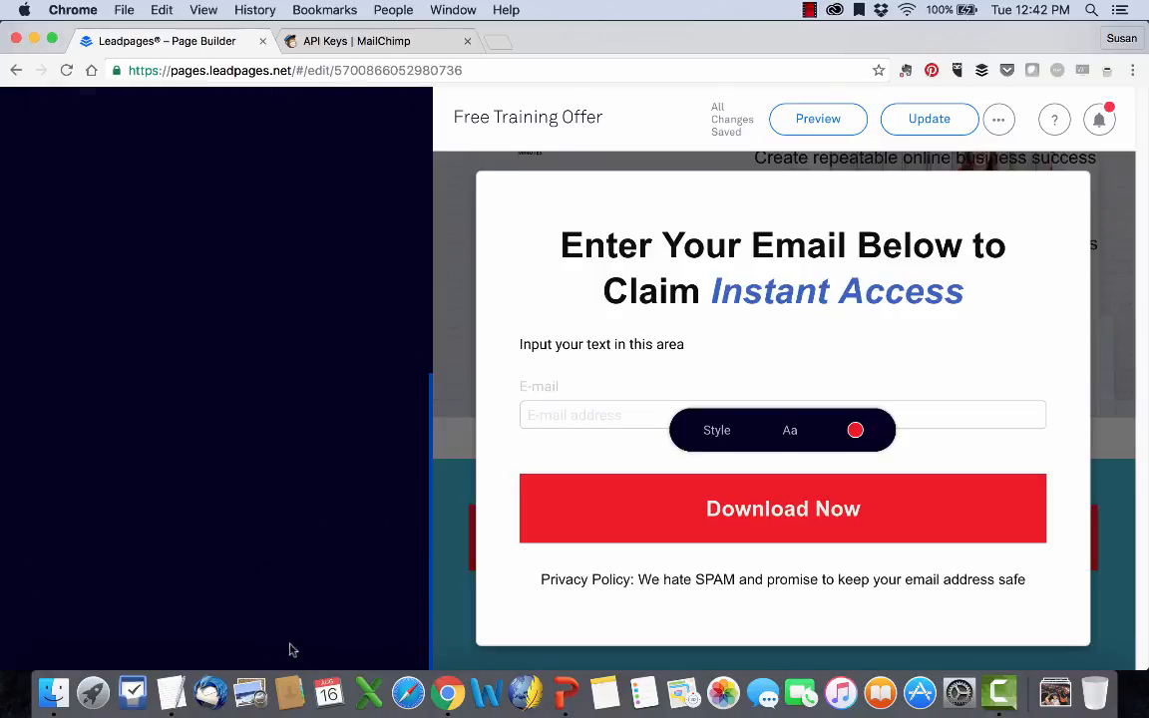
Publish the updated page, view the live Free Training Offer page and close it.
left_click(906, 128)
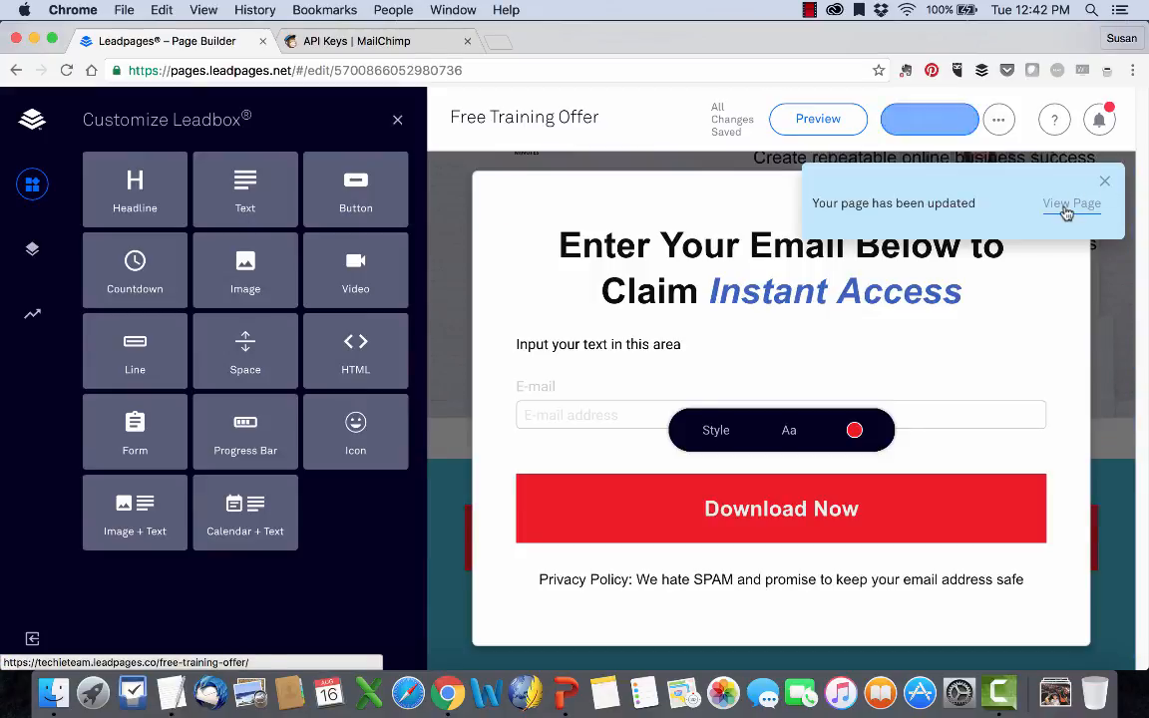
left_click(1066, 206)
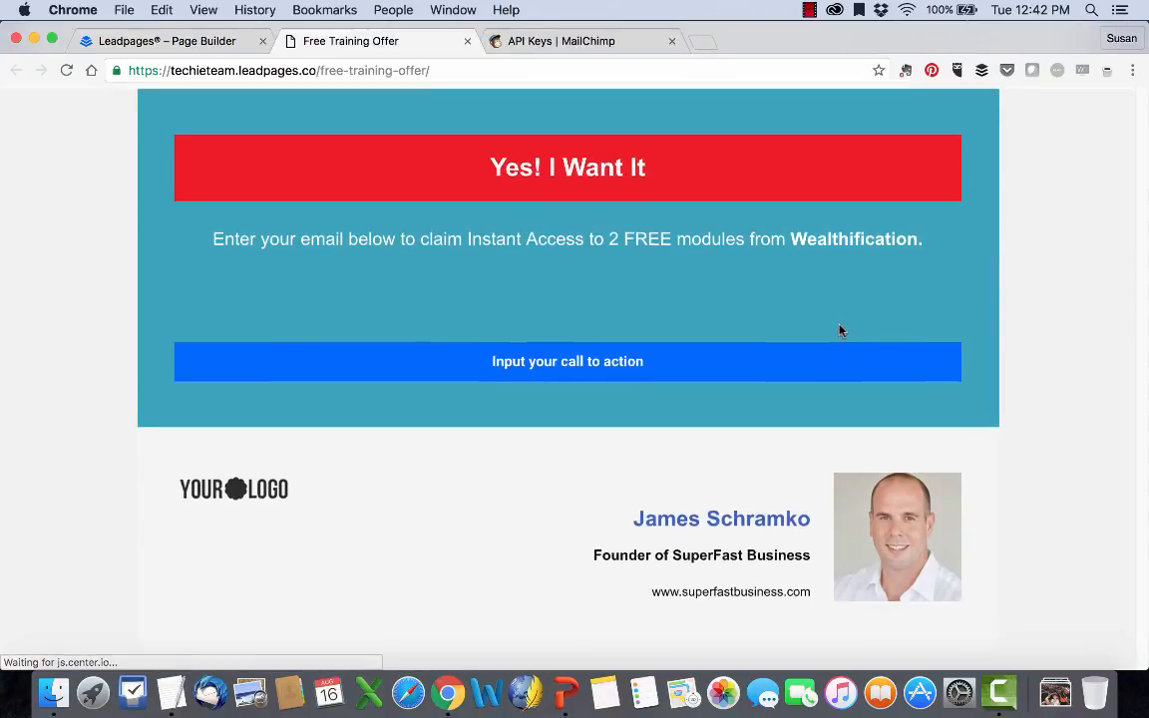
left_click(467, 41)
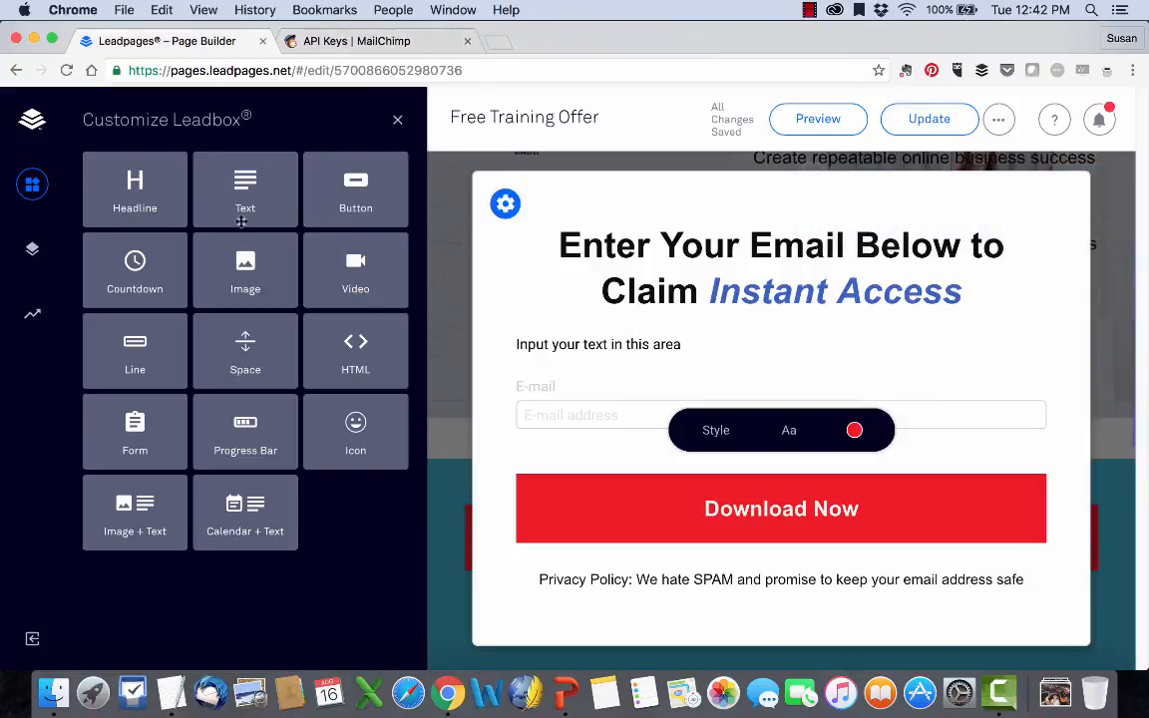
Examine the Leadbox layout's Section 1 structure and the available widgets, and close the Leadbox editor.
left_click(29, 247)
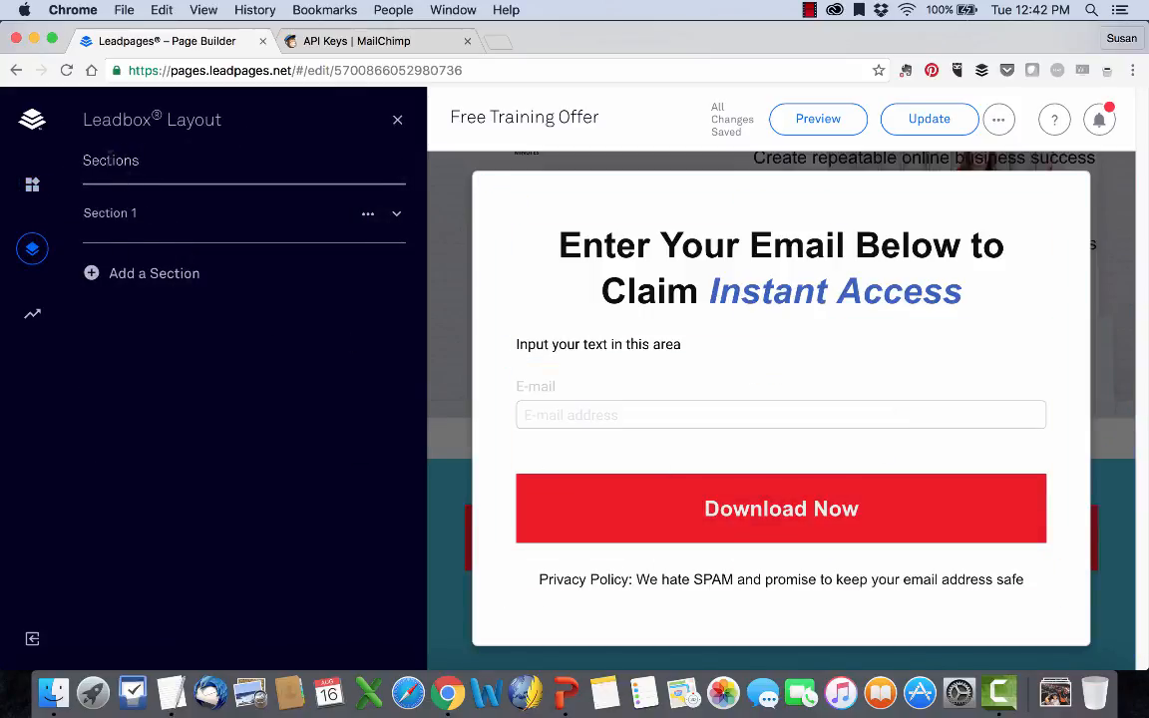
left_click(100, 213)
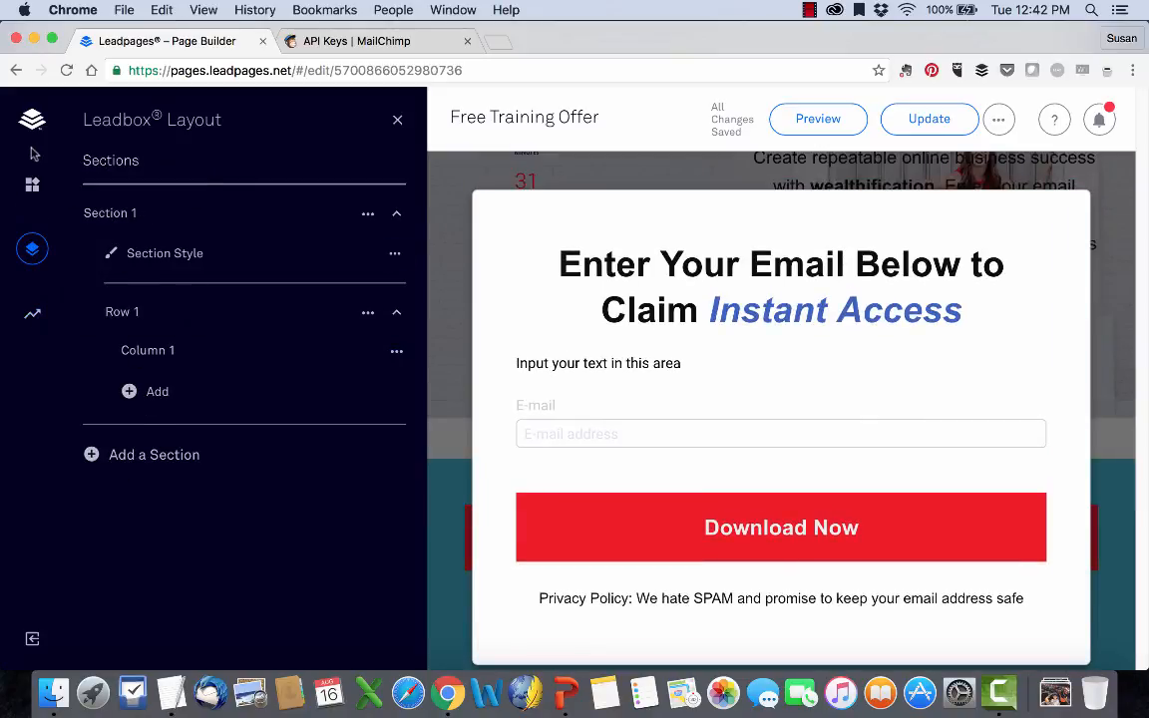
left_click(32, 183)
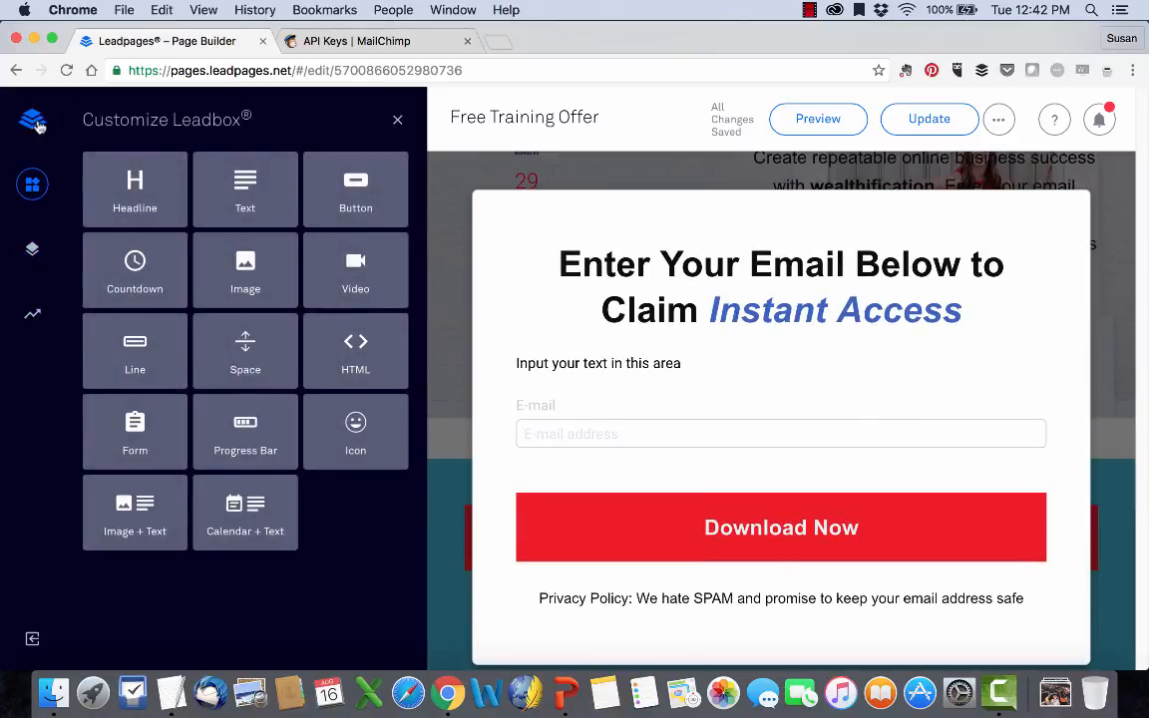
left_click(397, 121)
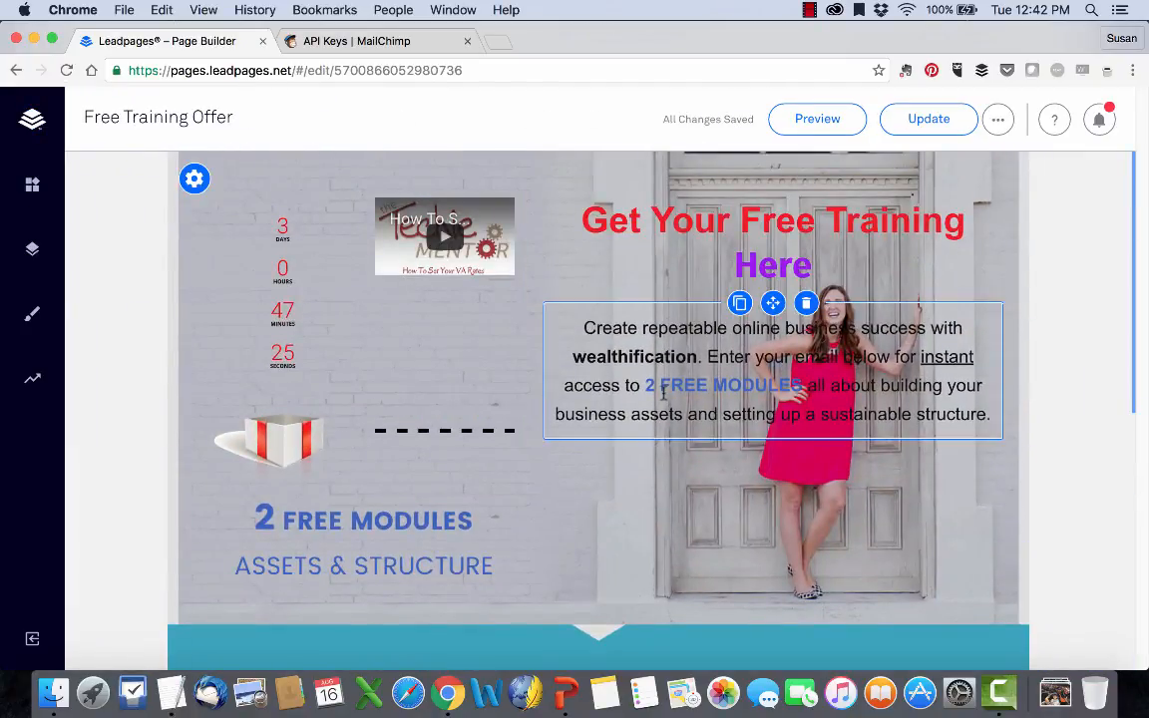
Look over the landing page's content and publish the update again.
scroll(603, 372, "down", 10)
scroll(663, 392, "up", 10)
left_click(943, 121)
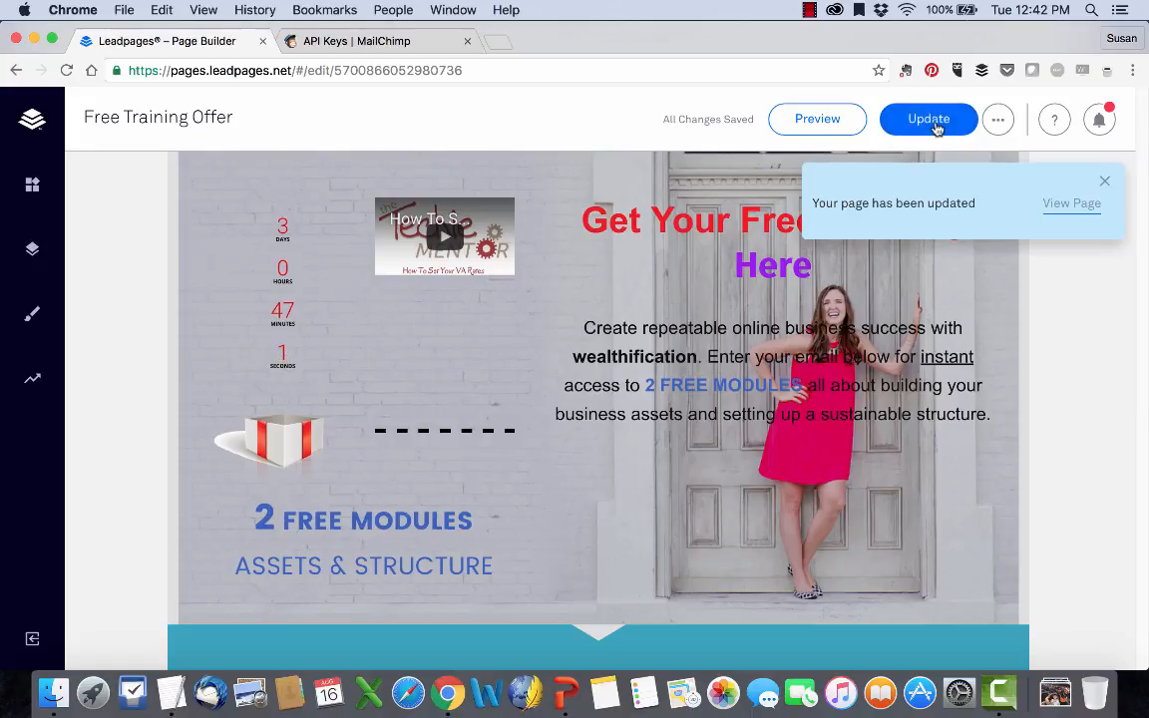
Check which additional publishing, export and revert options the page offers, dismissing the update notification.
left_click(994, 122)
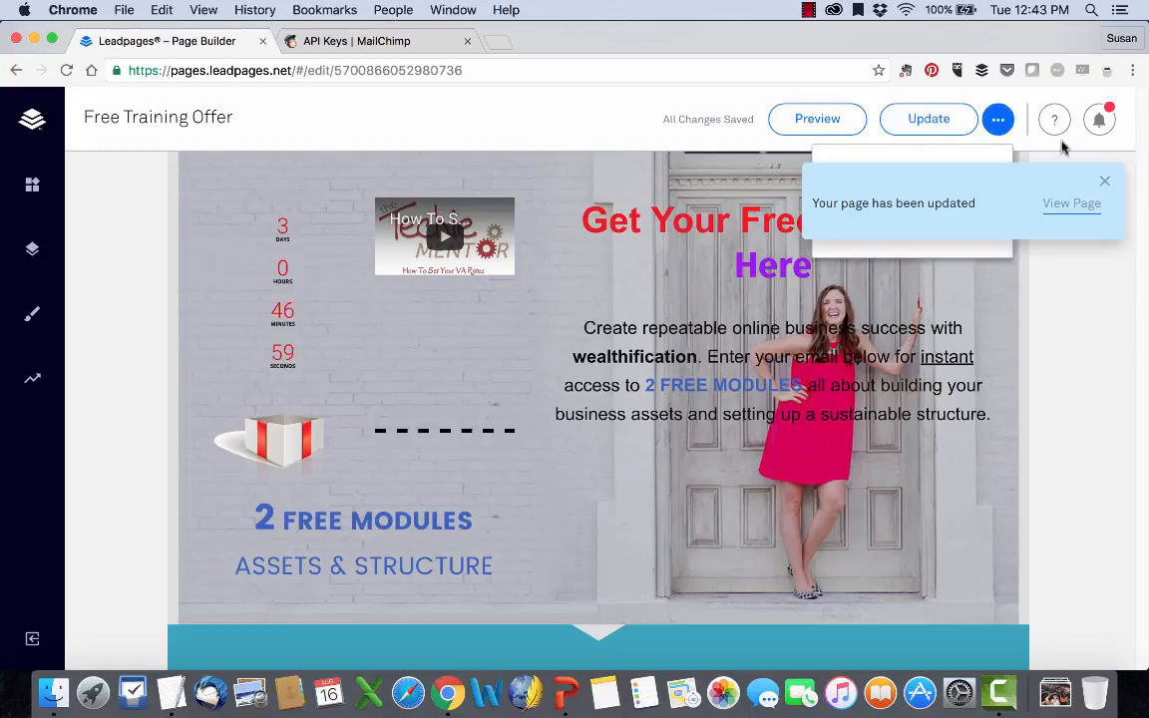
left_click(1106, 184)
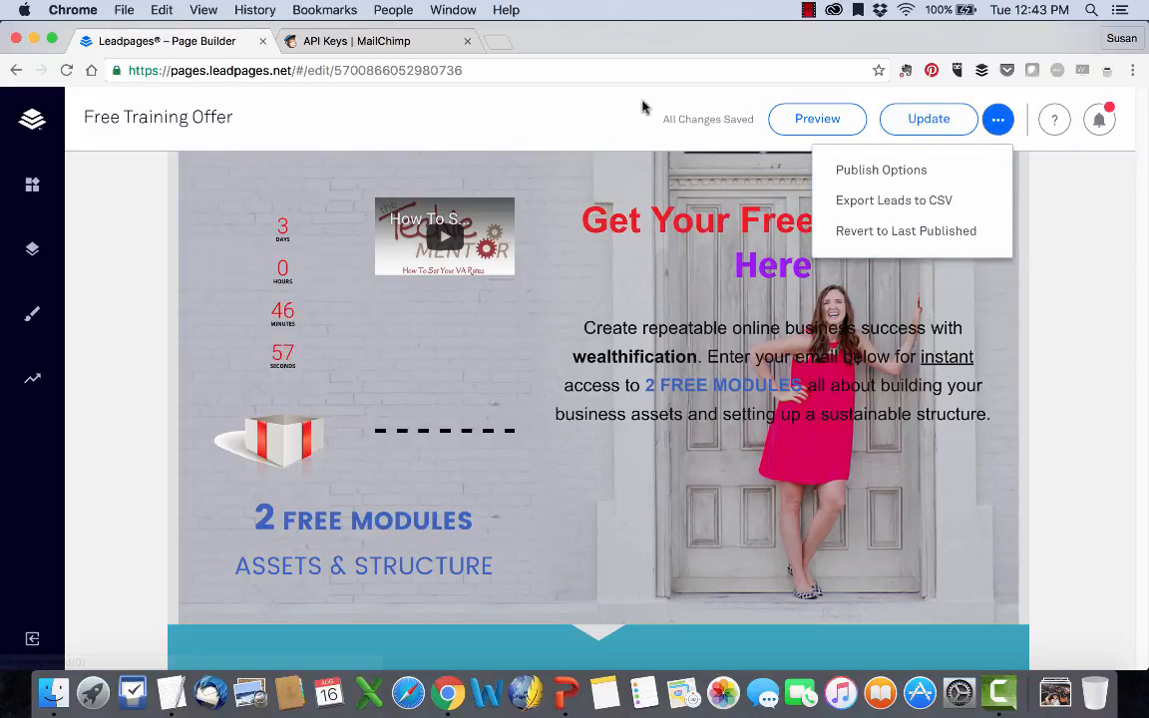
left_click(572, 117)
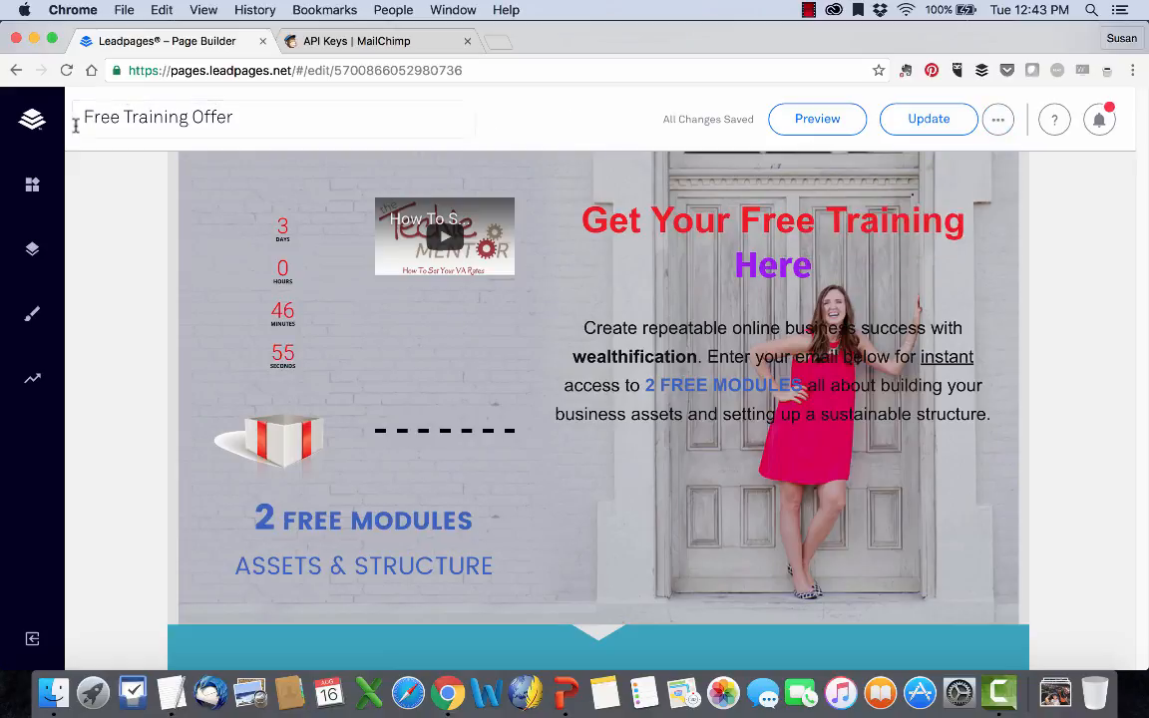
Leave the page builder for the Leadpages page list and switch to the PowerPoint slide show.
left_click(36, 120)
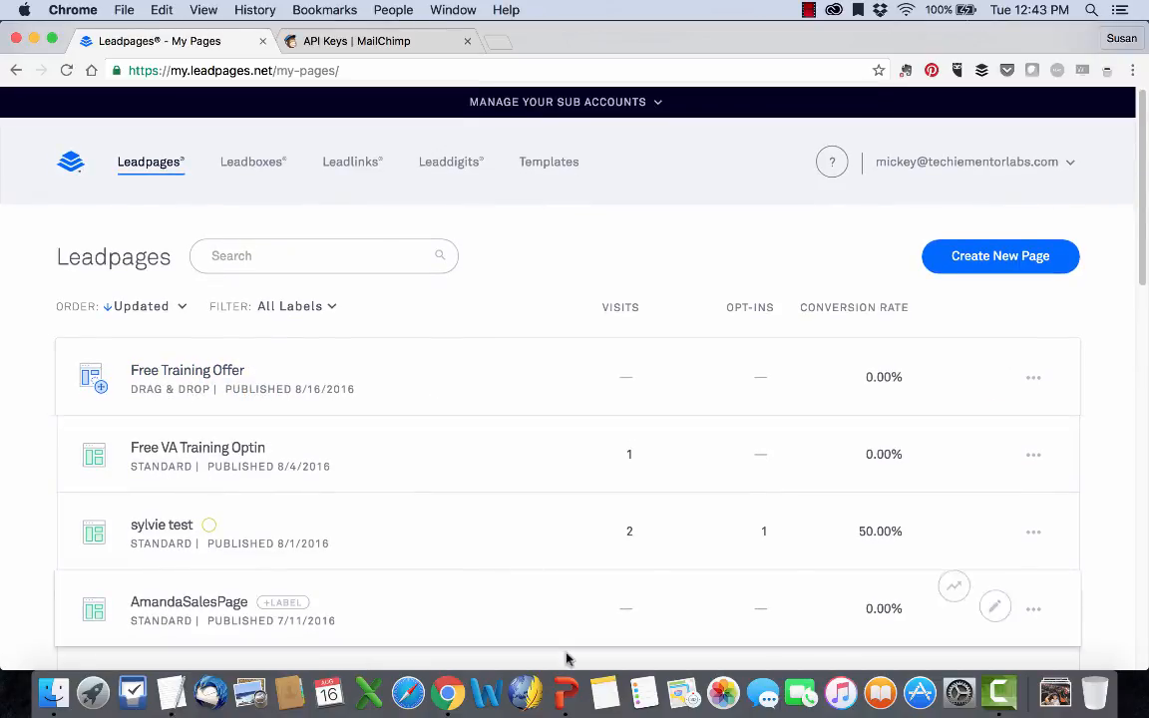
left_click(565, 692)
left_click(477, 498)
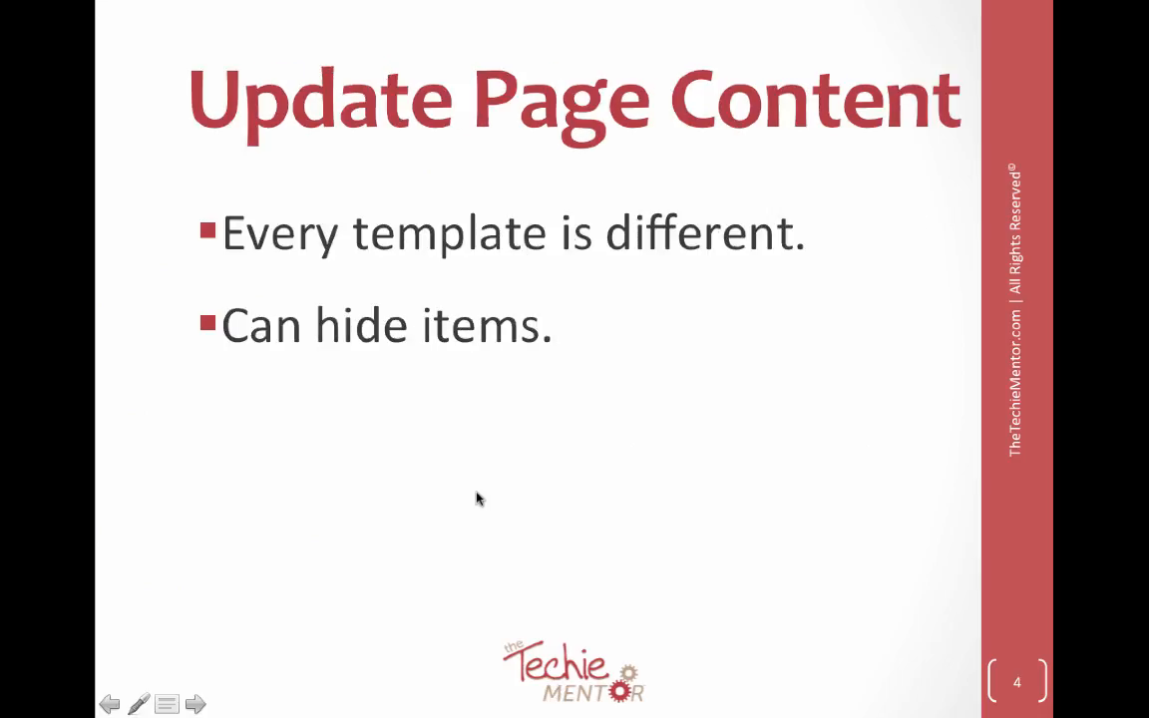